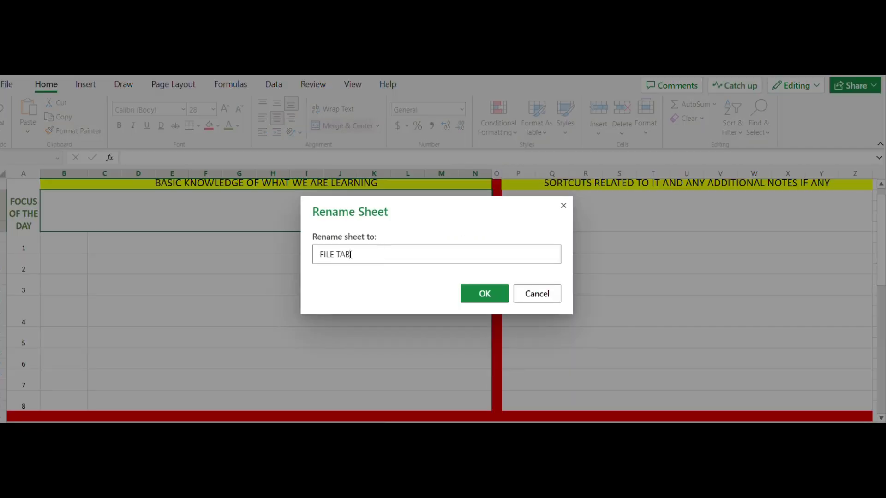
Rename the sheet as "FILE TAB".
{"action": "left_click", "coordinate": [476, 294]}
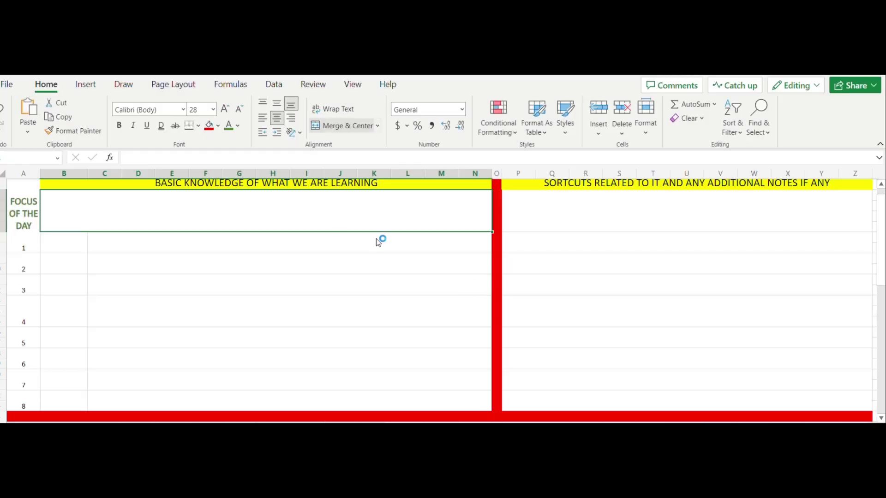
{"action": "left_click", "coordinate": [288, 184]}
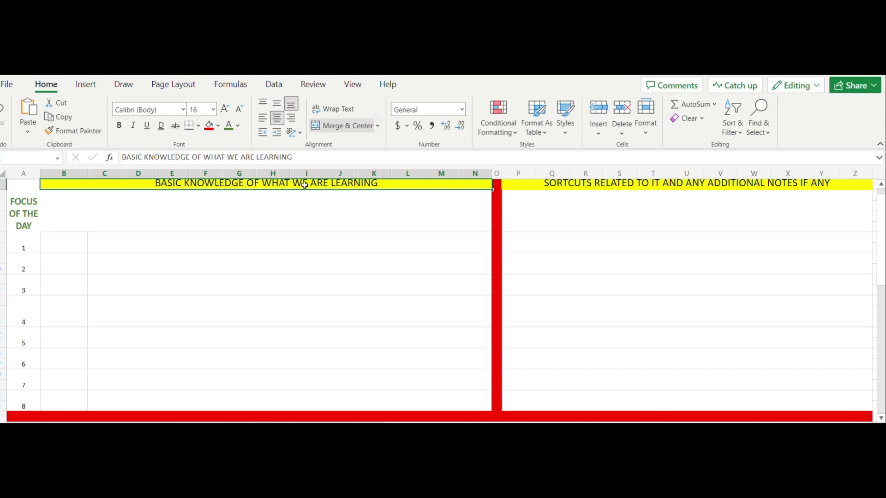
{"action": "left_click", "coordinate": [602, 185]}
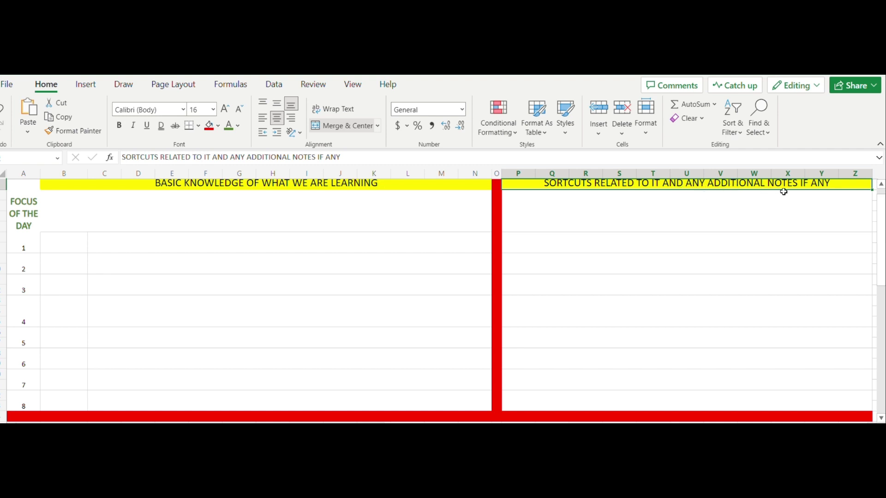
{"action": "left_click", "coordinate": [113, 208]}
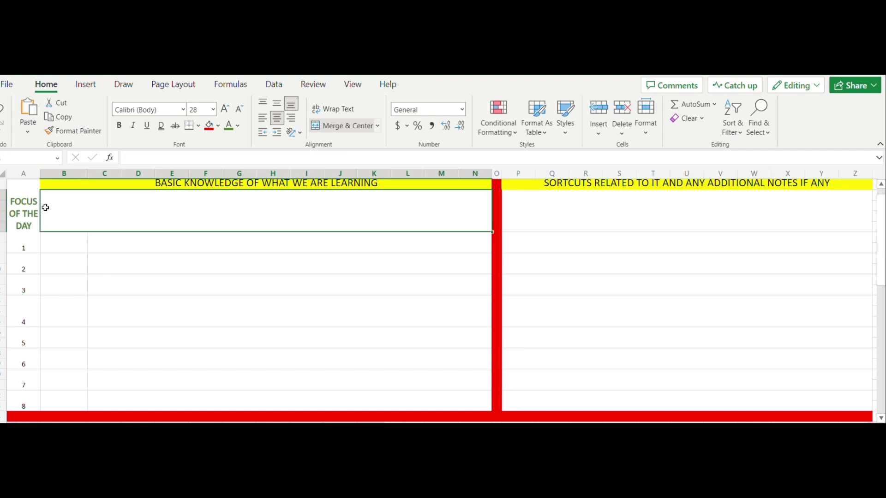
{"action": "left_click", "coordinate": [23, 214]}
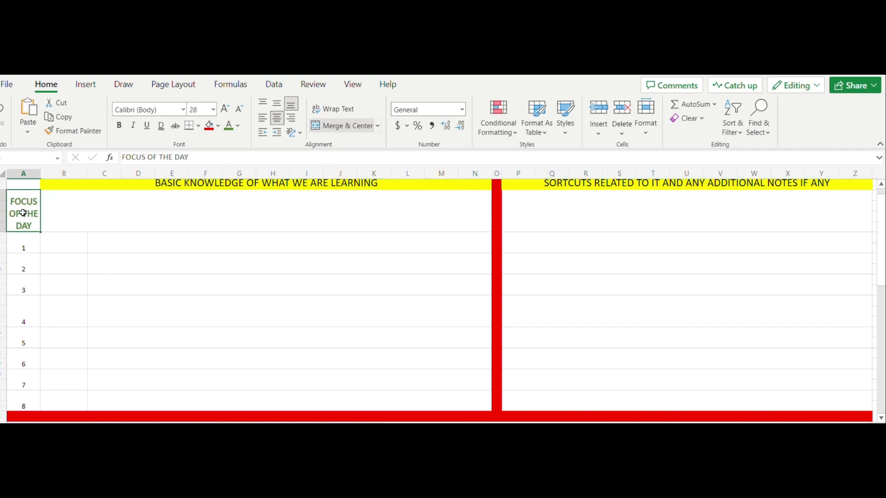
Enter "FILE TAB" as the focus of the day in the merged cell under the basic knowledge heading.
{"action": "left_click", "coordinate": [135, 217]}
{"action": "type", "text": "f"}
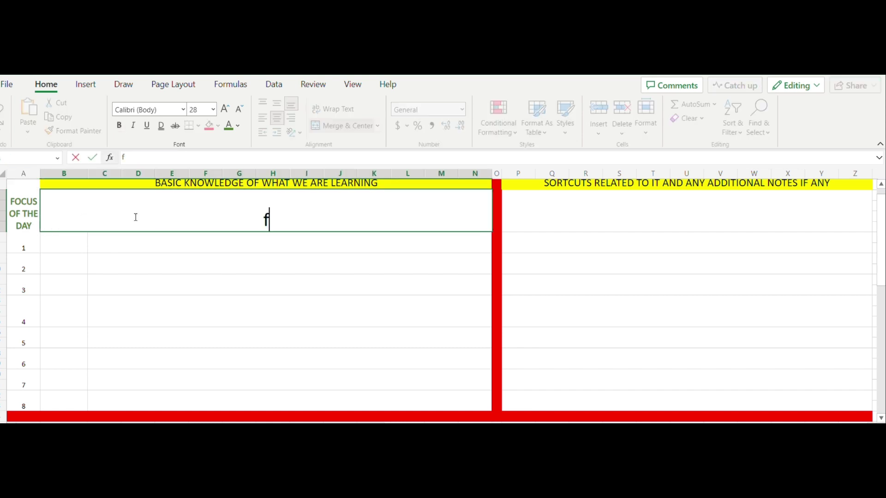
{"action": "key", "text": "BackSpace"}
{"action": "type", "text": "FILE "}
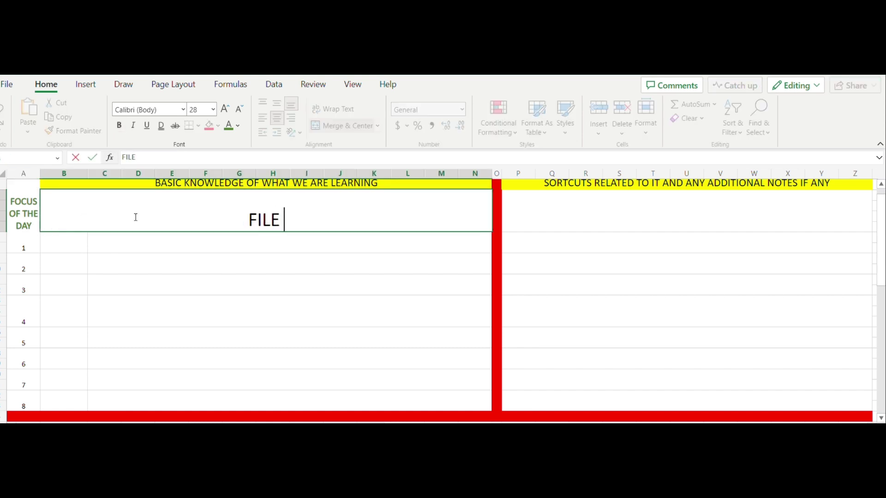
{"action": "type", "text": "TAB"}
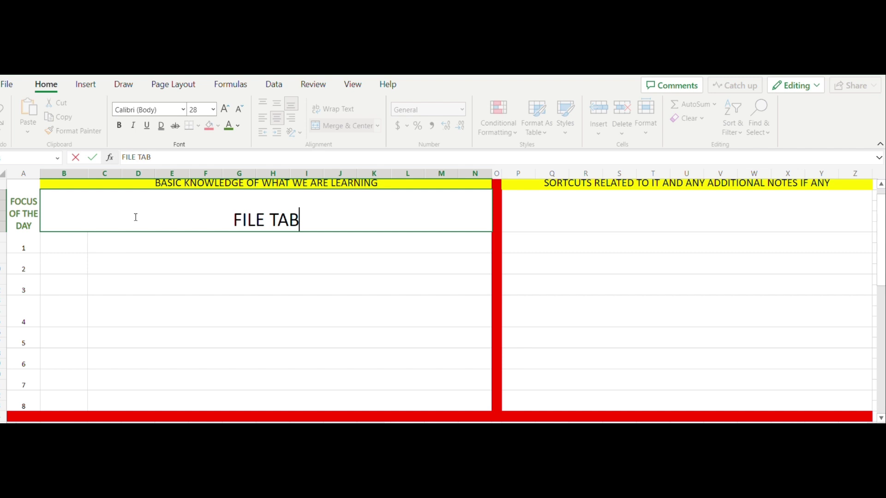
In the notes cell beside FILE TAB, enter "File tab is the first tab in excel file and it requires attention while learning basics of excel.".
{"action": "left_click", "coordinate": [573, 212]}
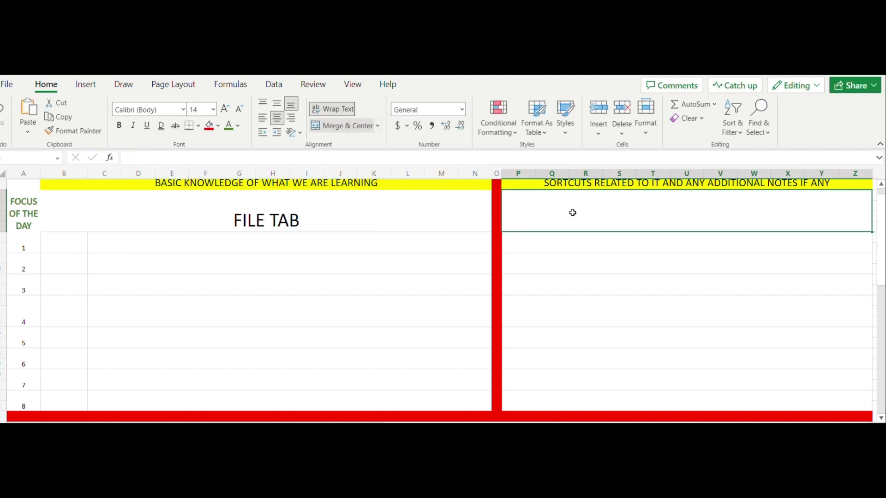
{"action": "type", "text": "NO"}
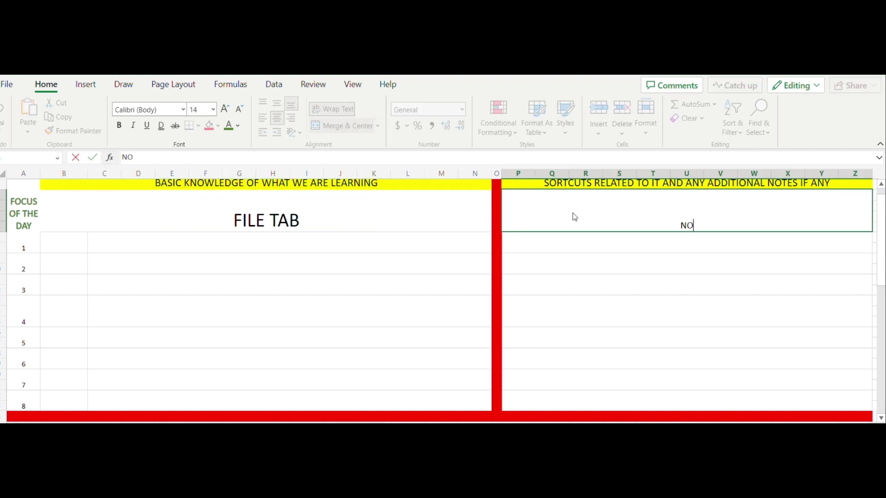
{"action": "key", "text": "BackSpace"}
{"action": "key", "text": "BackSpace"}
{"action": "type", "text": "File tab is the firs"}
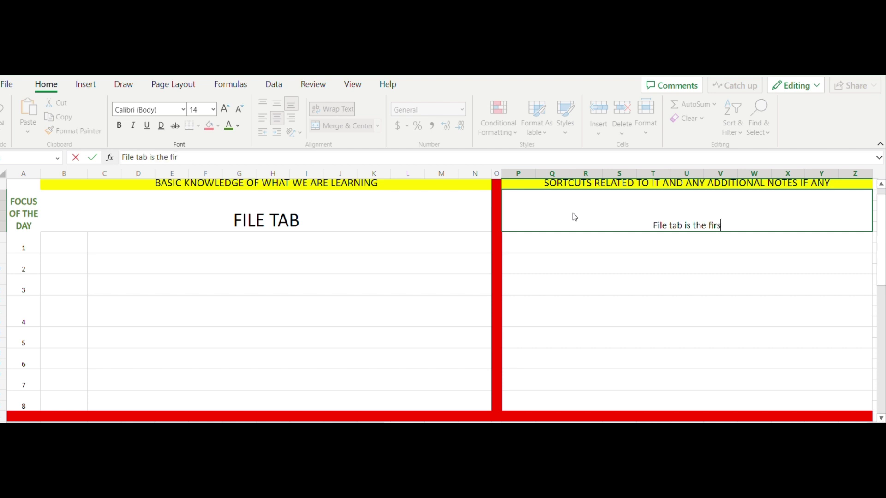
{"action": "type", "text": "t tab i"}
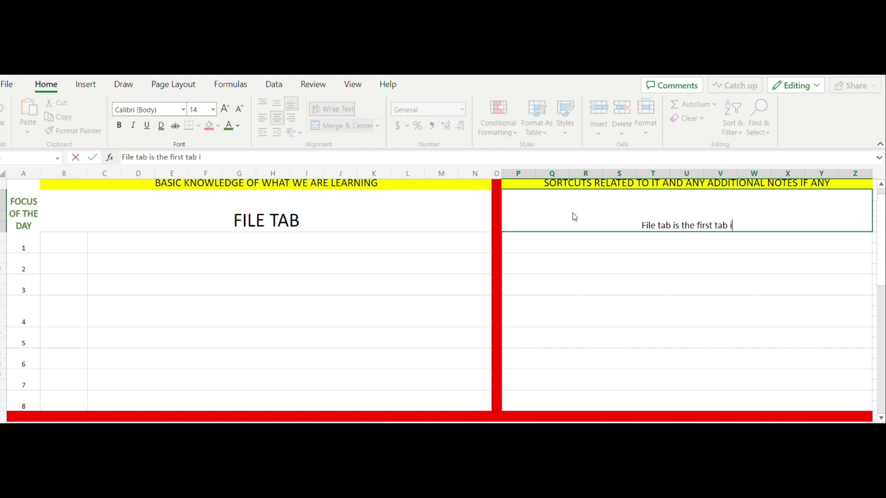
{"action": "type", "text": "n exce"}
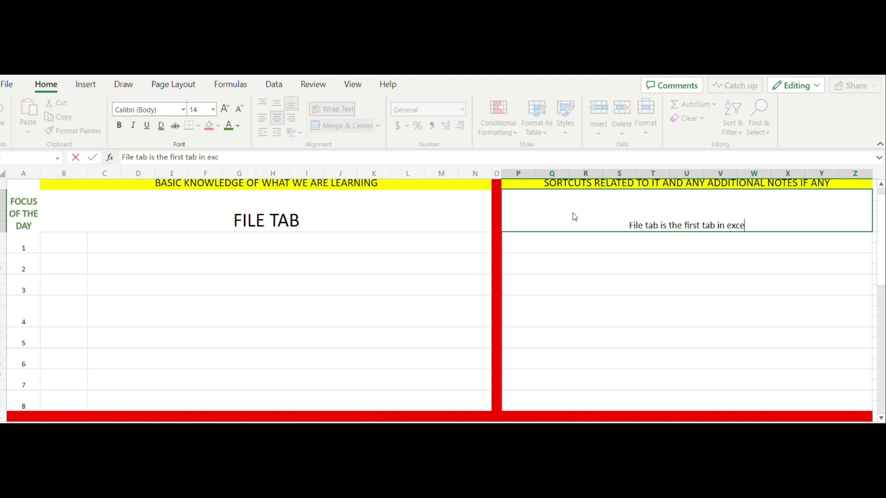
{"action": "type", "text": "l file and it"}
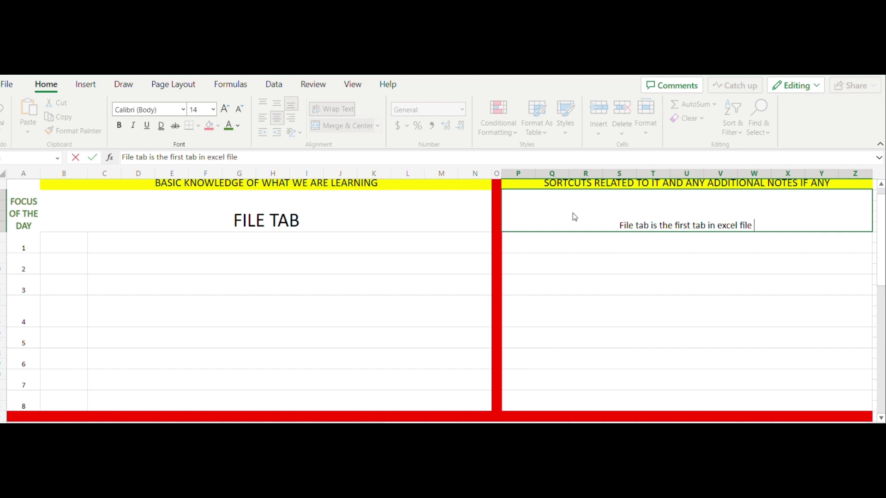
{"action": "type", "text": " require"}
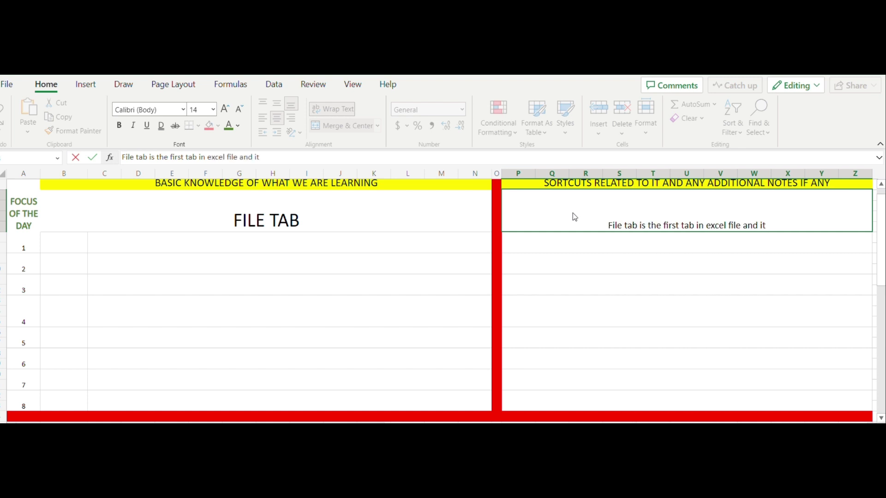
{"action": "type", "text": "s "}
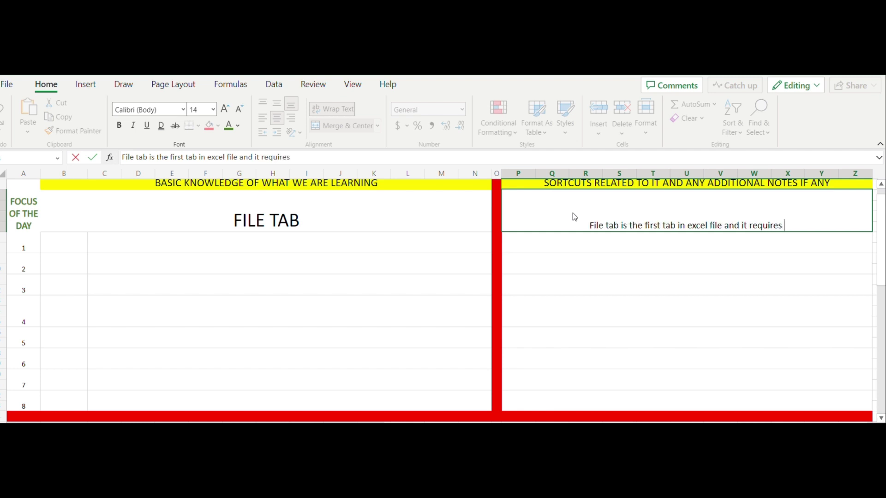
{"action": "type", "text": "attention "}
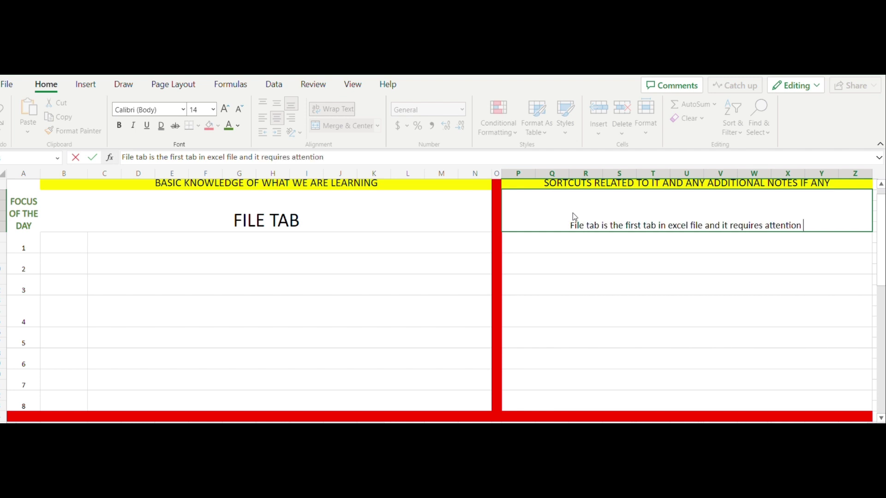
{"action": "type", "text": "while learning "}
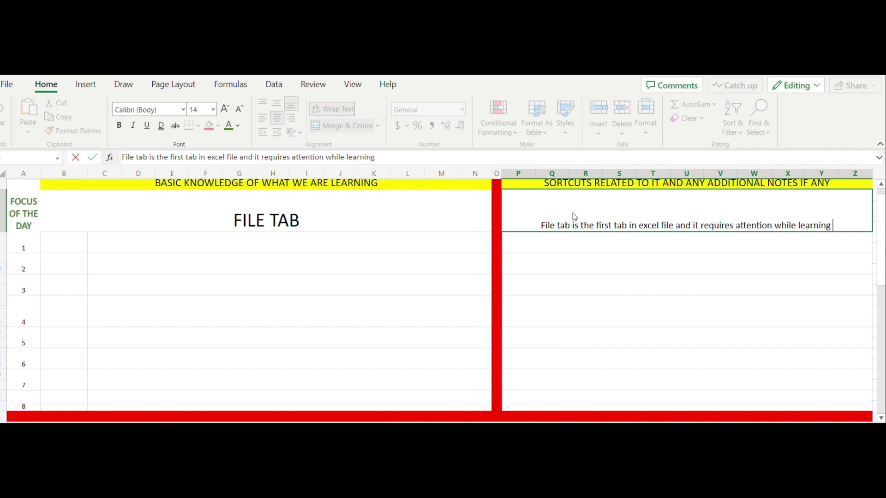
{"action": "type", "text": "ba"}
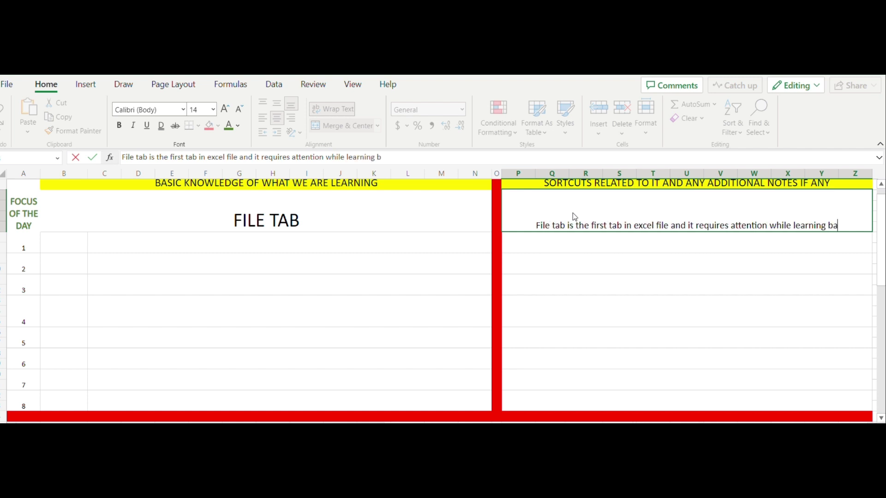
{"action": "type", "text": "sic"}
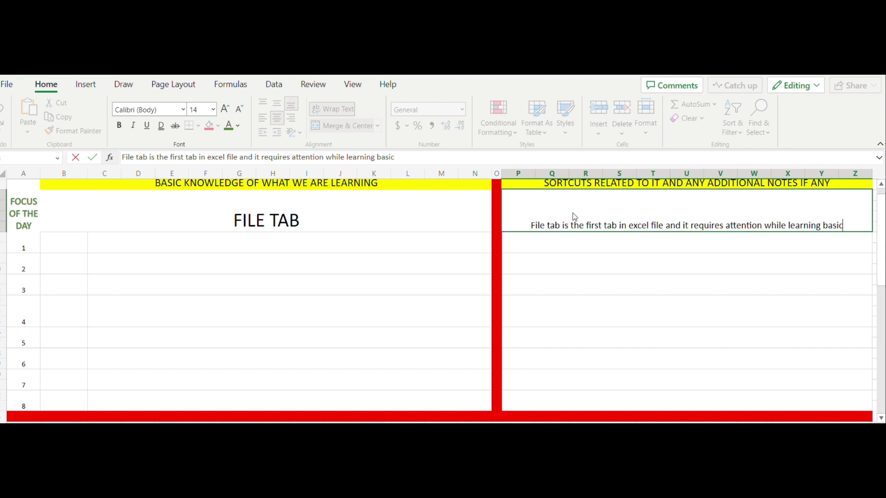
{"action": "type", "text": "s of excel"}
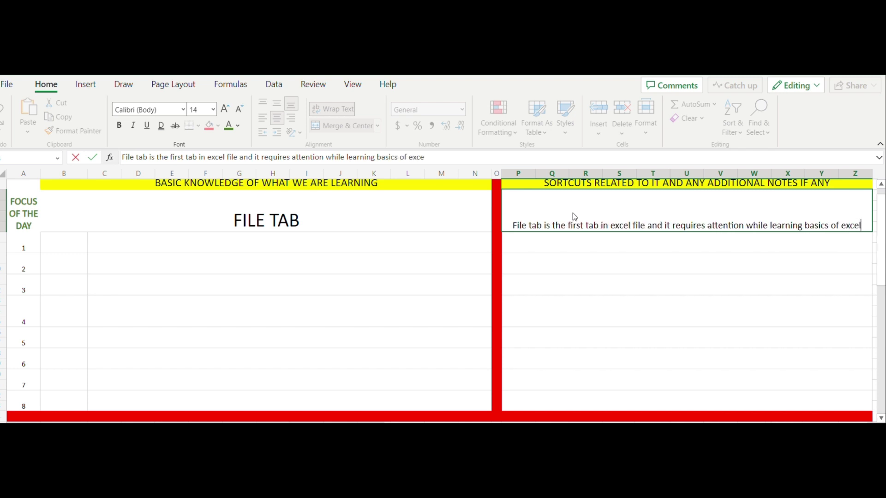
{"action": "type", "text": ". "}
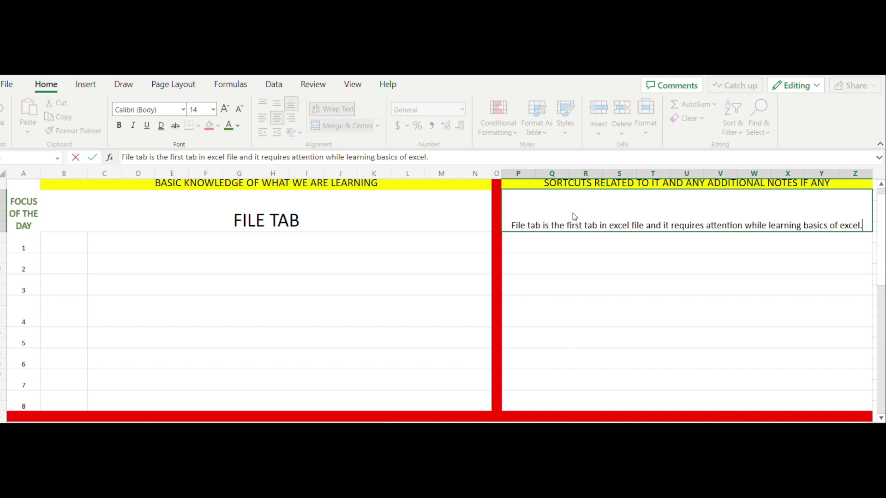
Append to the note: "It has lots of features in it which we will be learning in this and its sub parts one by one.".
{"action": "type", "text": "It has lot"}
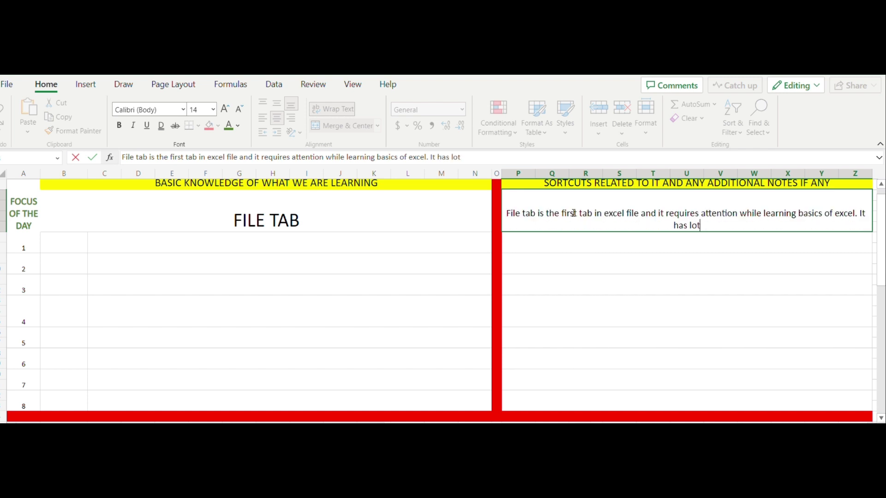
{"action": "type", "text": "s of features in it "}
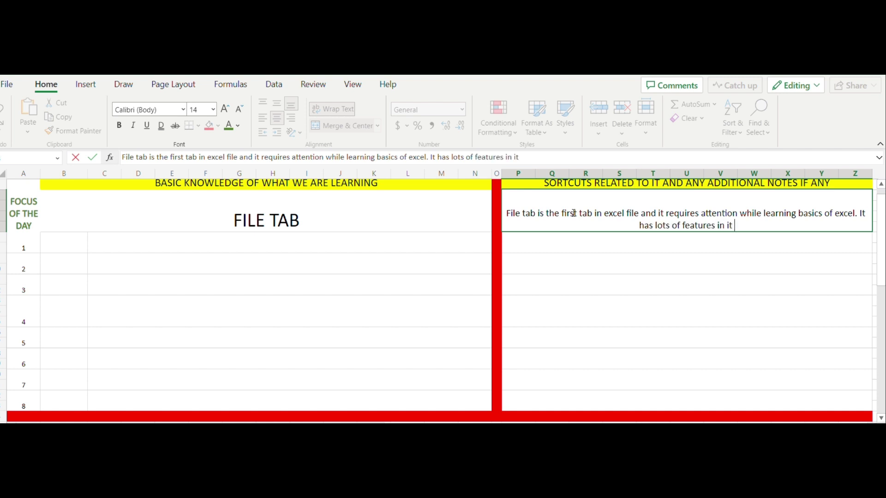
{"action": "type", "text": "an"}
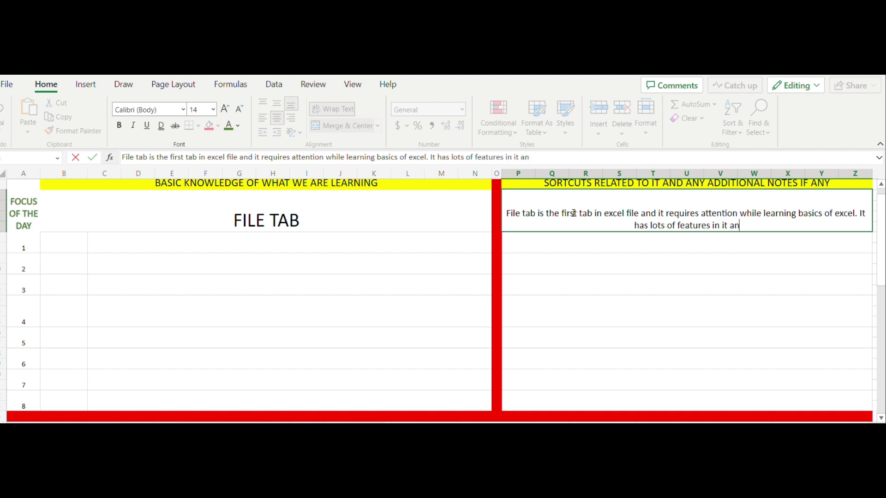
{"action": "key", "text": "BackSpace"}
{"action": "key", "text": "BackSpace"}
{"action": "type", "text": "which "}
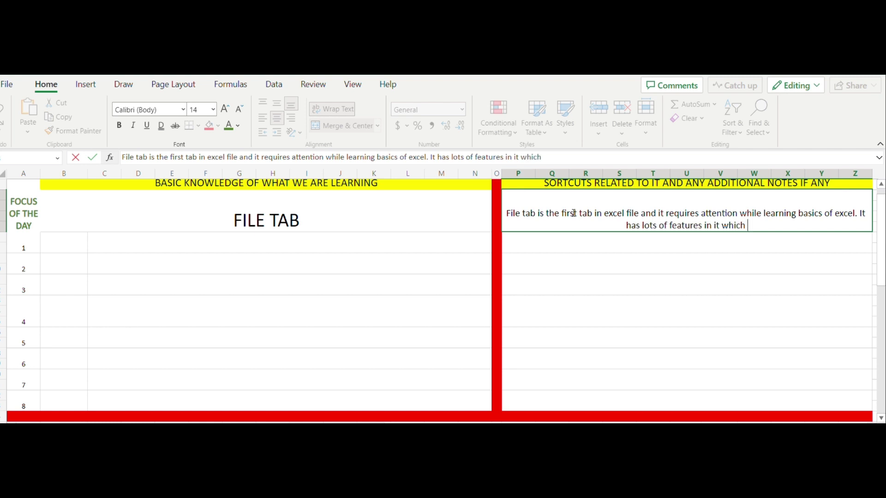
{"action": "type", "text": "we will b"}
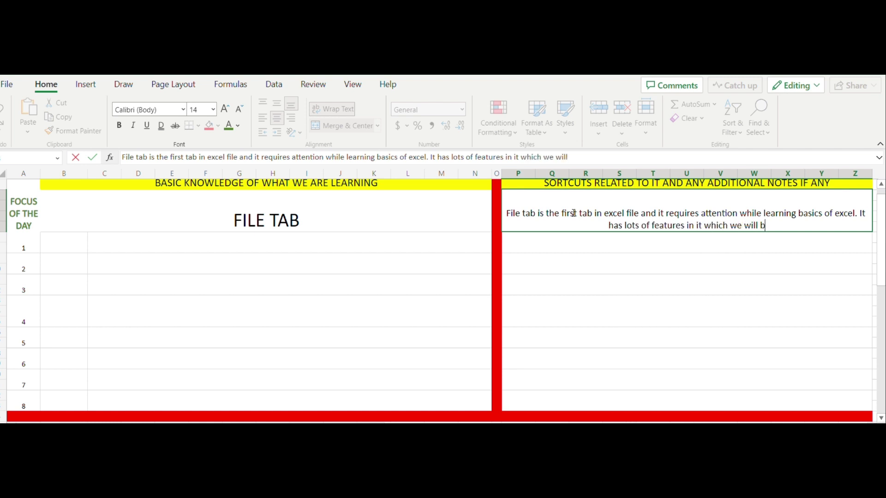
{"action": "type", "text": "e learnin"}
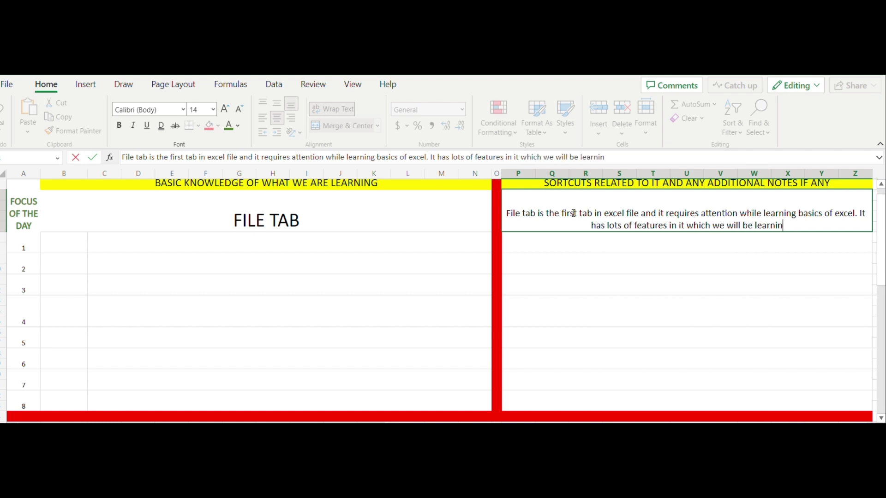
{"action": "type", "text": "g in this v"}
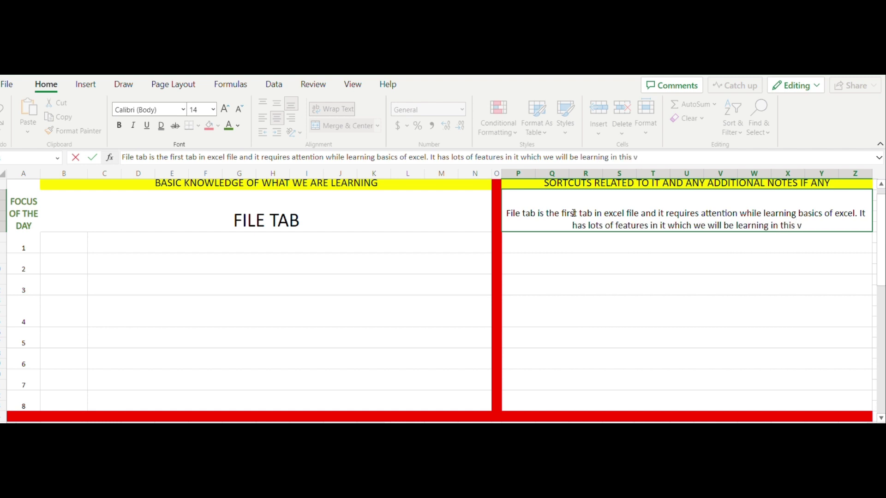
{"action": "key", "text": "BackSpace"}
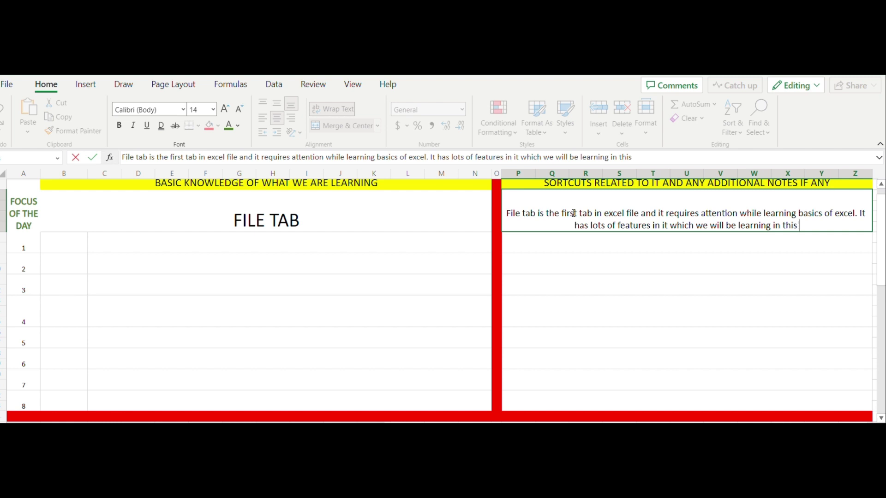
{"action": "type", "text": "and its s"}
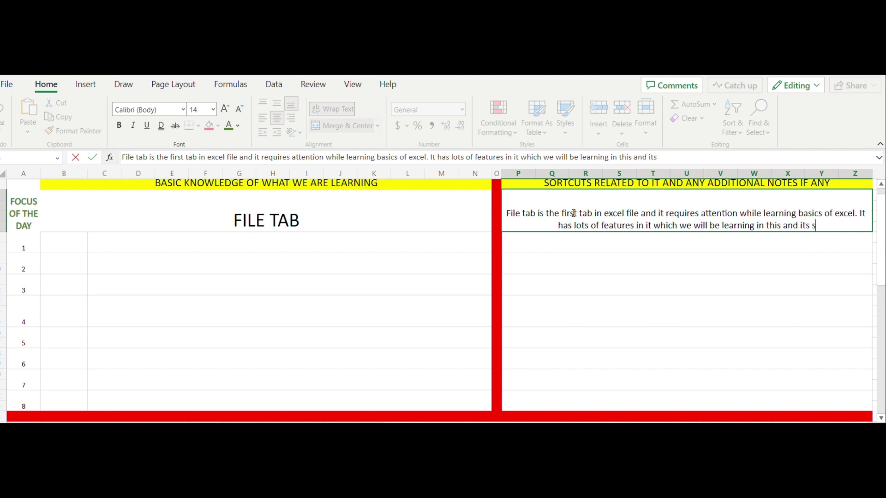
{"action": "type", "text": "ub p"}
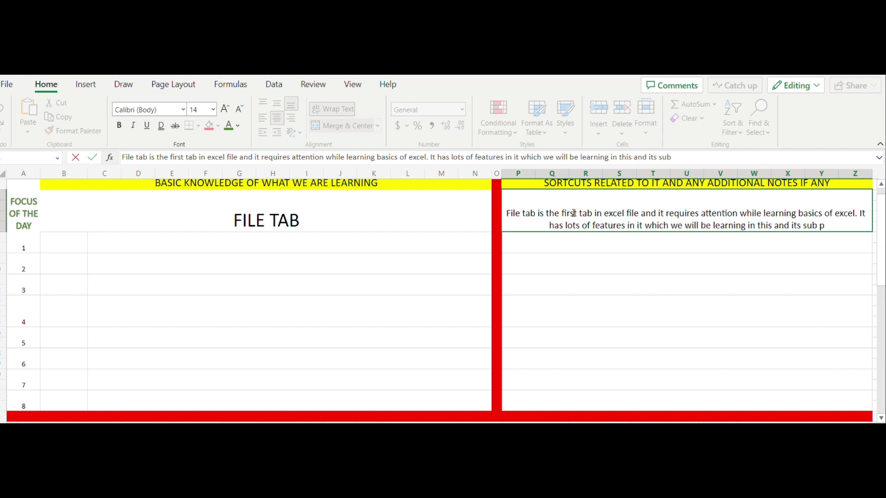
{"action": "type", "text": "artar"}
{"action": "key", "text": "BackSpace"}
{"action": "key", "text": "BackSpace"}
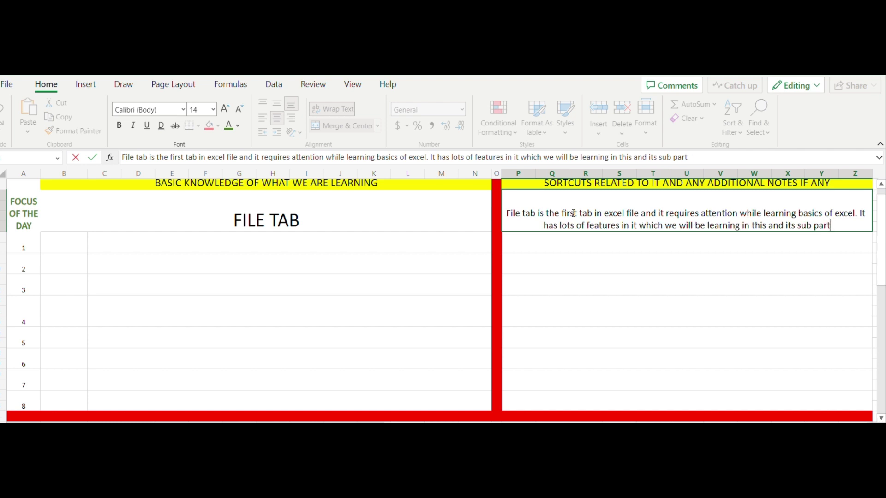
{"action": "type", "text": "s one by one"}
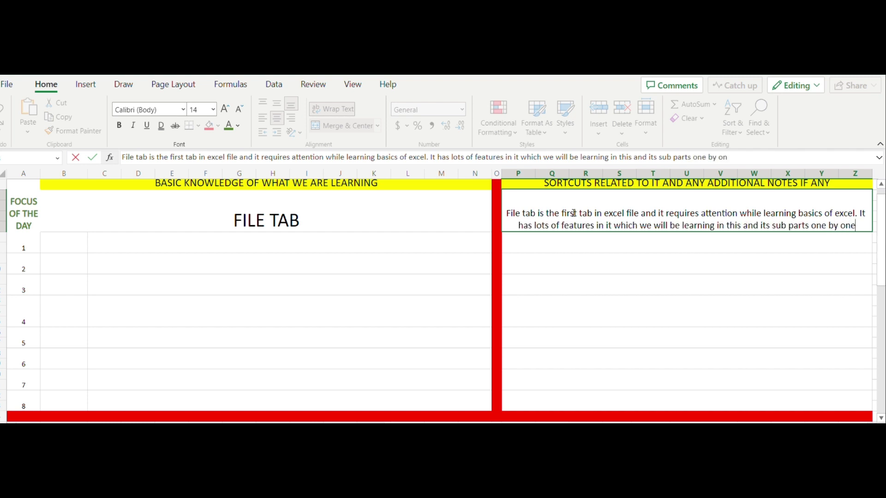
{"action": "type", "text": "."}
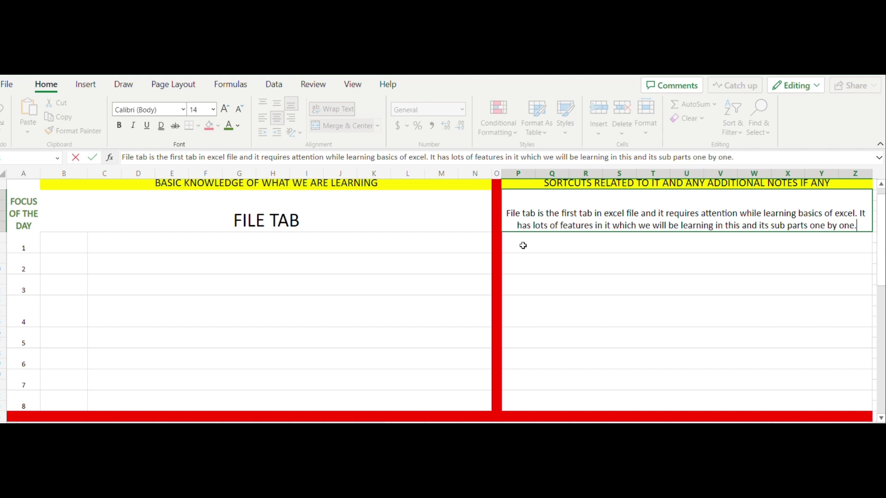
Increase the font size of the note beside FILE TAB to 16.
{"action": "left_click", "coordinate": [585, 238]}
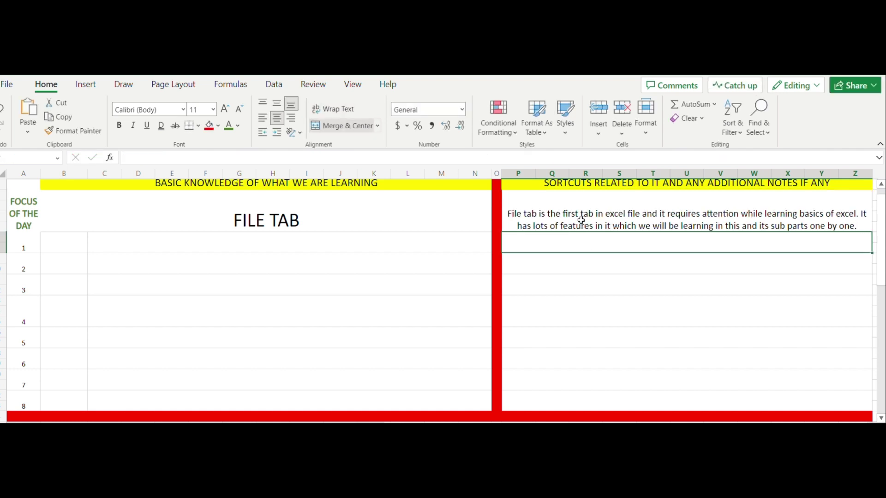
{"action": "left_click", "coordinate": [580, 222]}
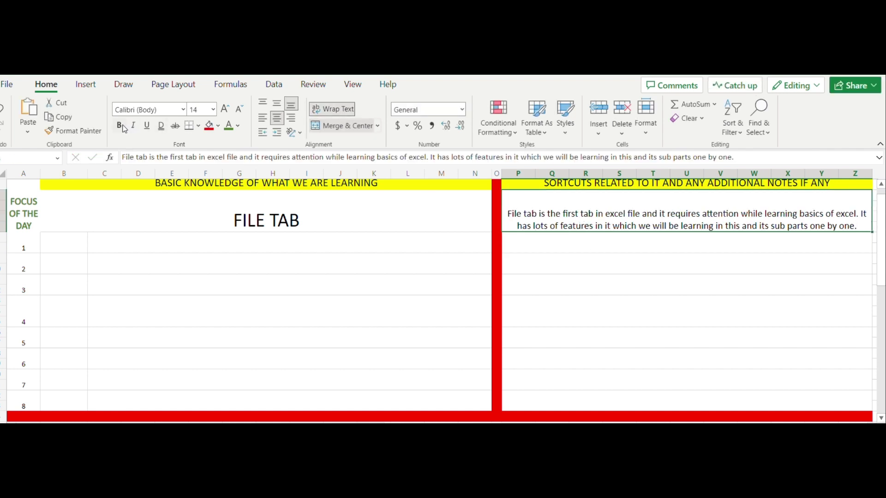
{"action": "left_click", "coordinate": [226, 110]}
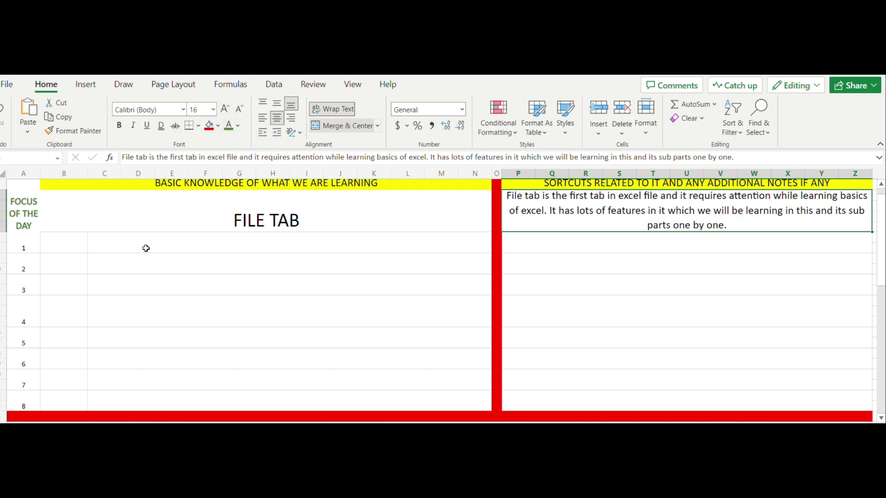
Enter the topic names NEW, OPEN and SAVE in column B for rows numbered 1 to 3.
{"action": "left_click", "coordinate": [95, 245]}
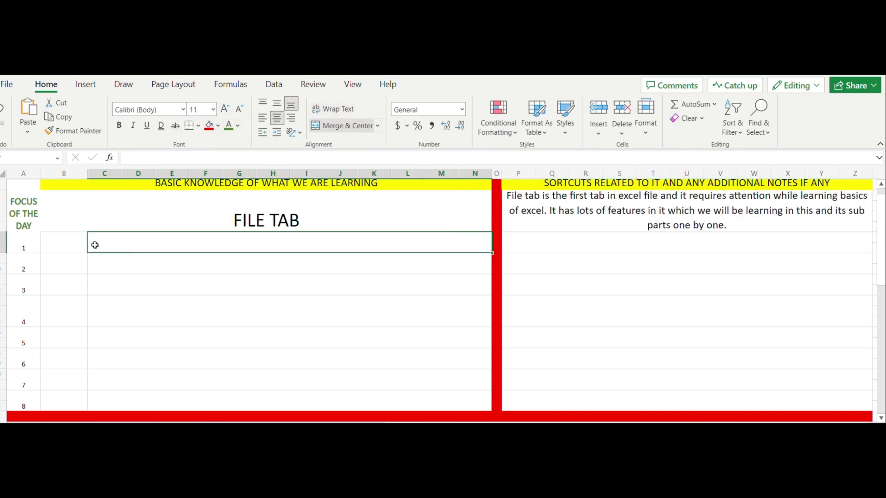
{"action": "left_click", "coordinate": [69, 247]}
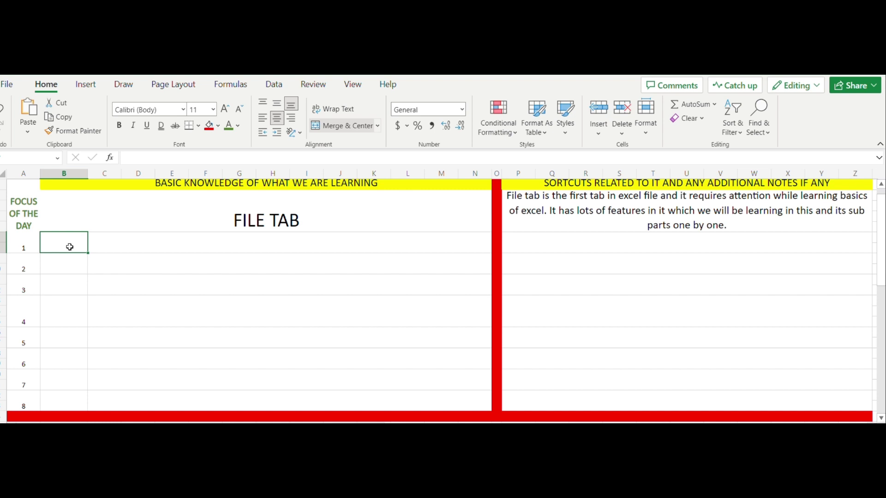
{"action": "type", "text": "n"}
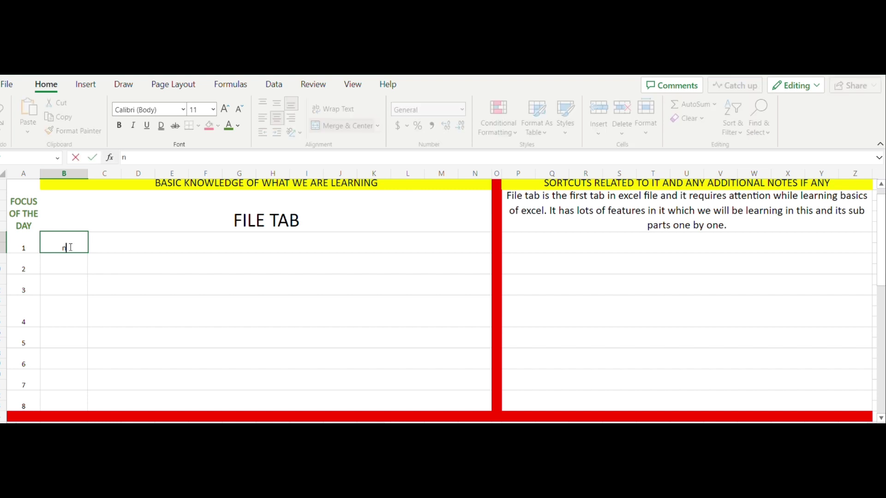
{"action": "key", "text": "BackSpace"}
{"action": "type", "text": "NEW"}
{"action": "key", "text": "Return"}
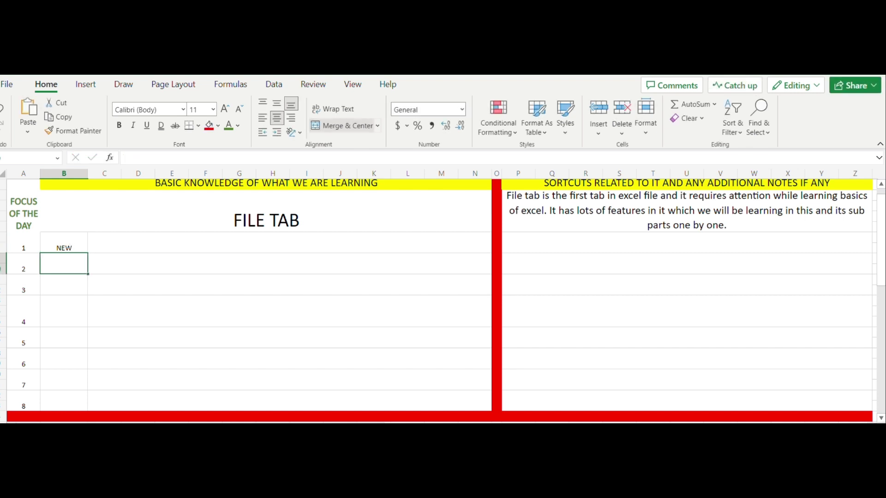
{"action": "type", "text": "OPEN"}
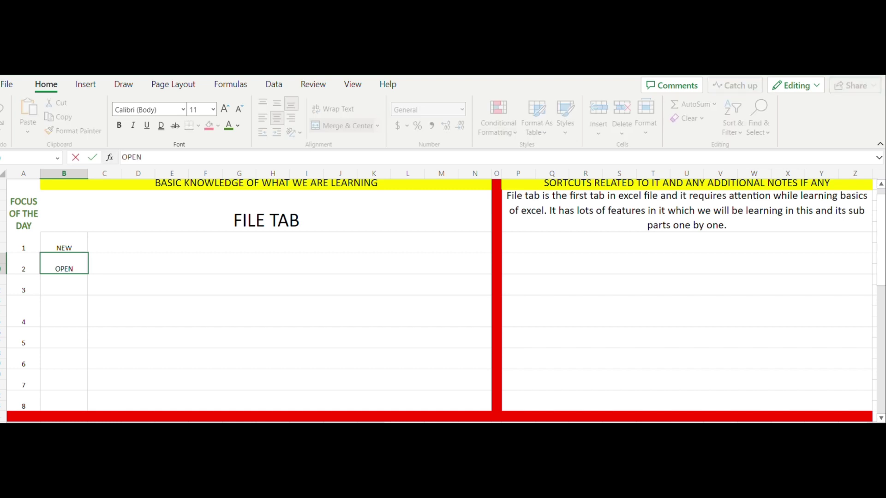
{"action": "key", "text": "Return"}
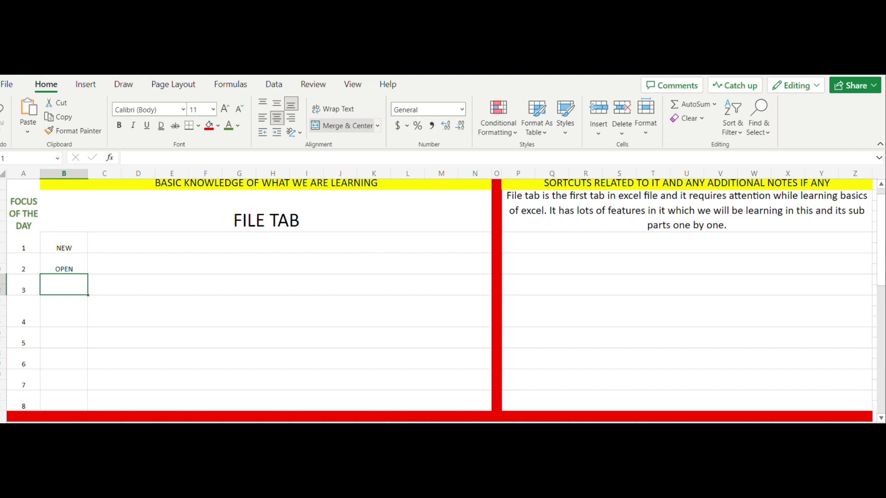
{"action": "type", "text": "SAVE"}
{"action": "key", "text": "Return"}
{"action": "type", "text": "SAV"}
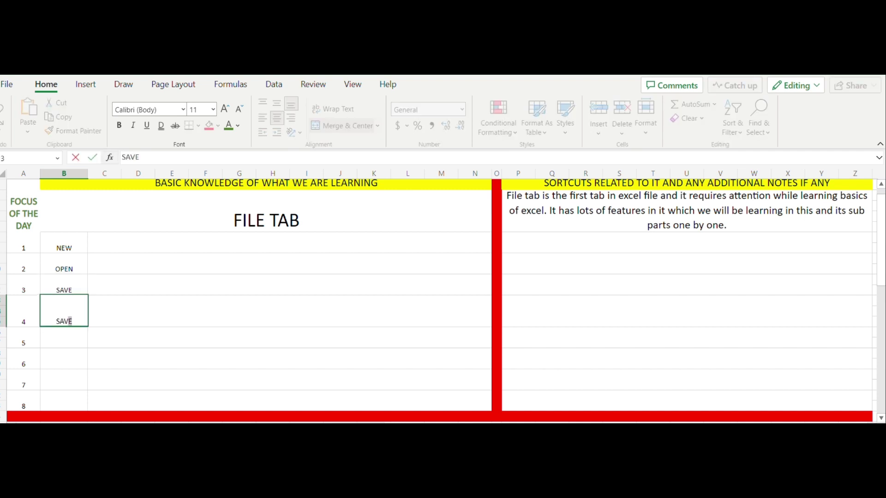
{"action": "type", "text": "E"}
{"action": "key", "text": "BackSpace"}
{"action": "key", "text": "BackSpace"}
{"action": "key", "text": "BackSpace"}
{"action": "key", "text": "BackSpace"}
Extend the topic name in the row numbered 3 to read "SAVE/ SAVE AS".
{"action": "left_click_drag", "start_coordinate": [127, 305], "coordinate": [85, 290]}
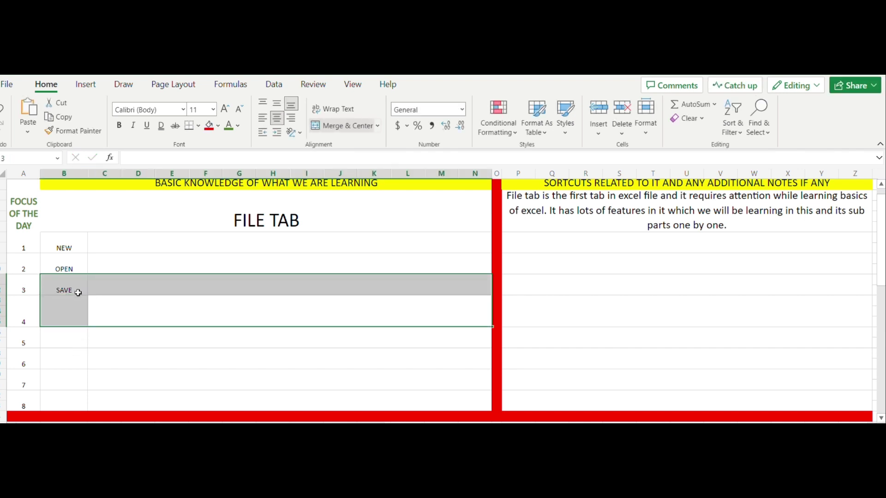
{"action": "double_click", "coordinate": [78, 292]}
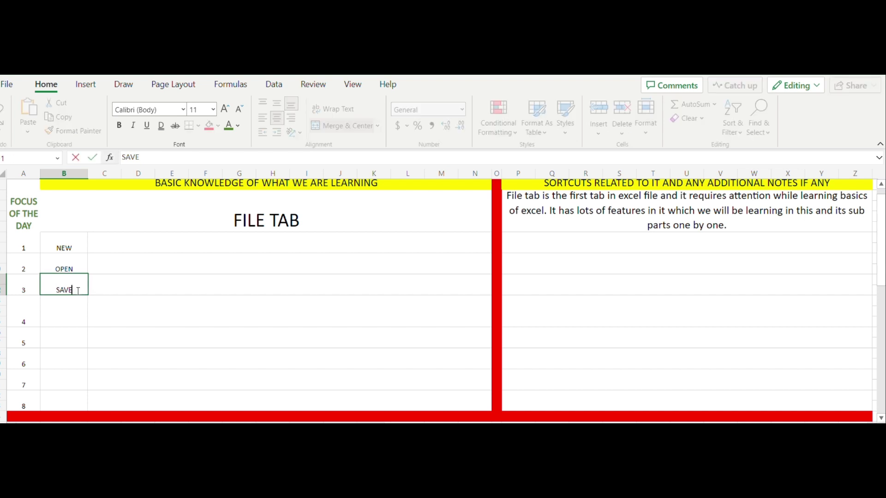
{"action": "type", "text": "/ s"}
{"action": "key", "text": "BackSpace"}
{"action": "type", "text": "SAVE AS"}
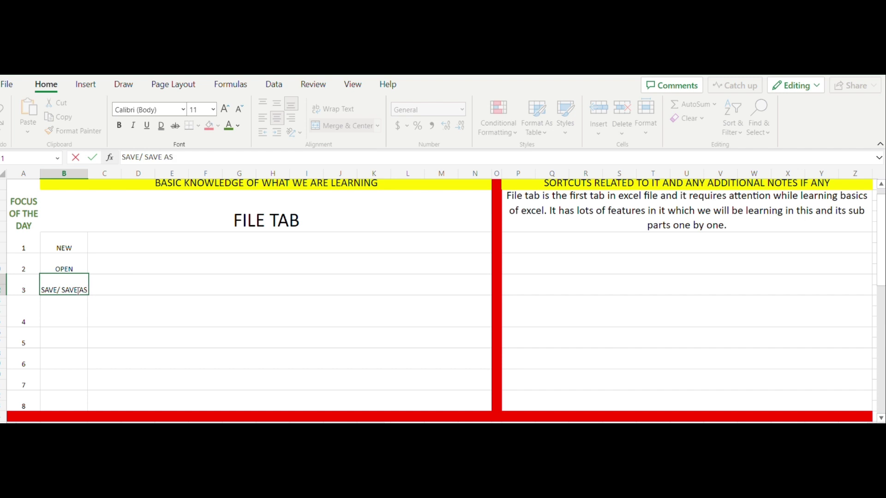
Enter the topic names PRINT, SHARE, EXPORT, PUBLISH and OPTIONS in column B for rows numbered 4 to 8.
{"action": "left_click", "coordinate": [75, 312]}
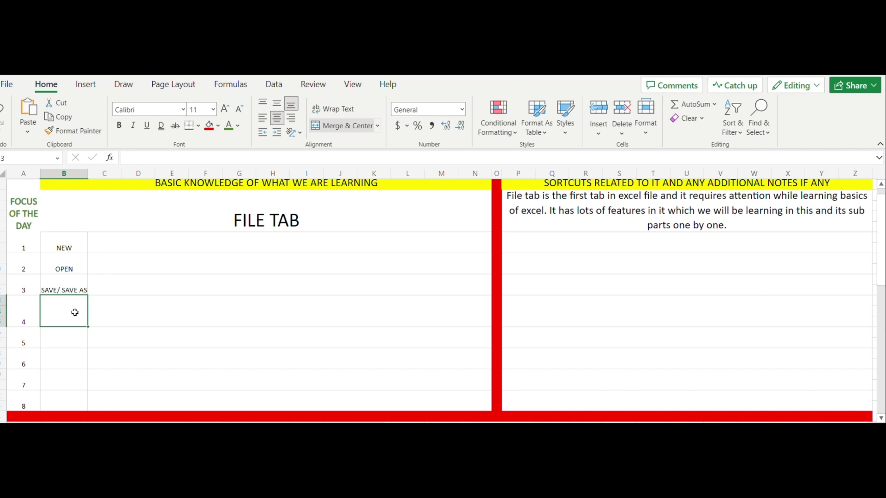
{"action": "type", "text": "PRINT"}
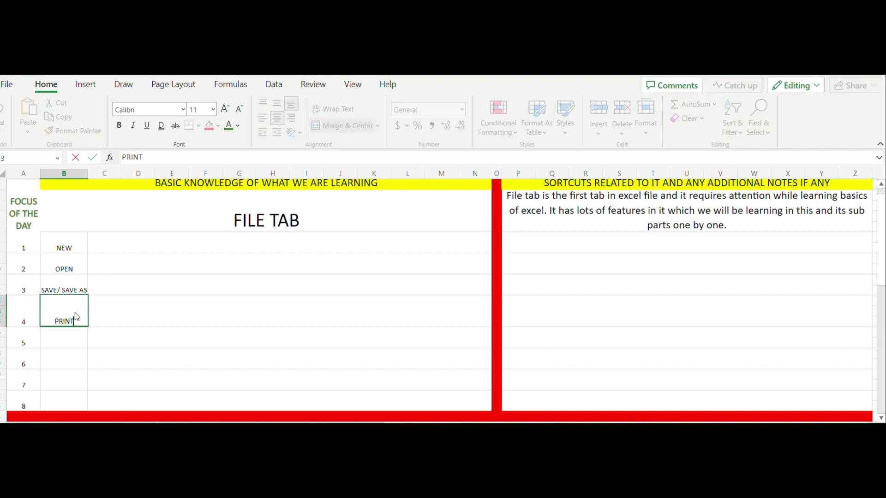
{"action": "key", "text": "Return"}
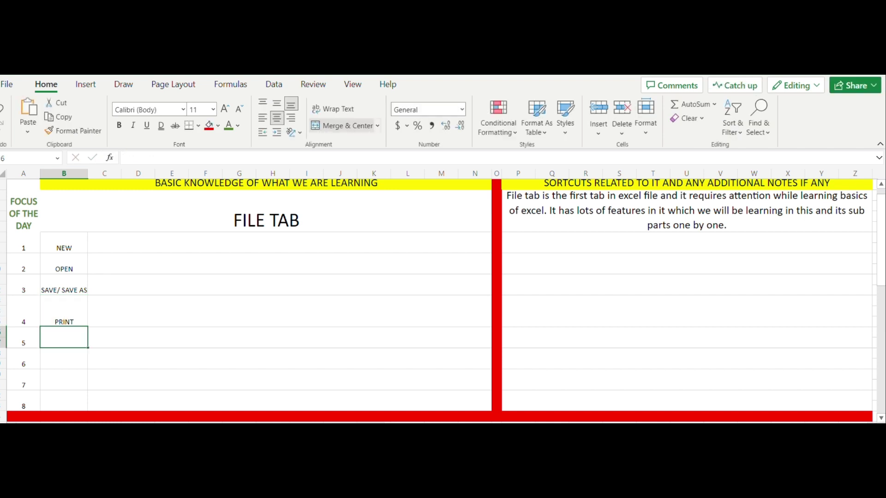
{"action": "type", "text": "SHARE"}
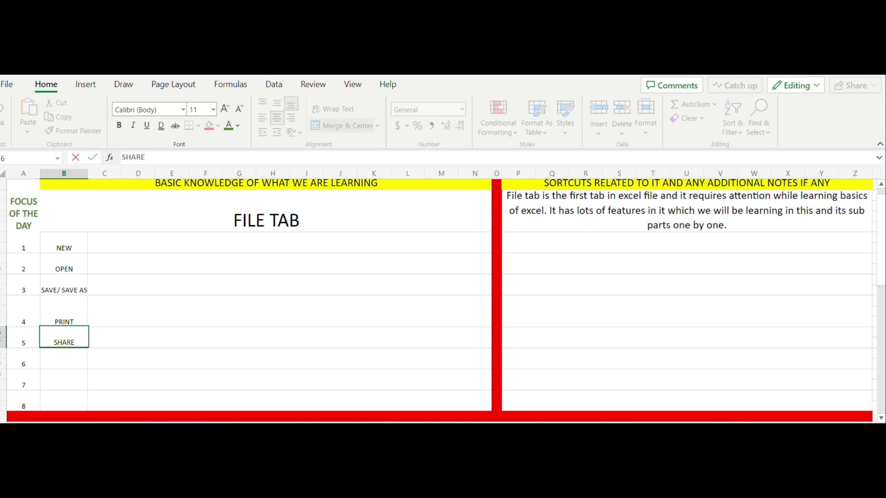
{"action": "key", "text": "Return"}
{"action": "type", "text": "EXPORT"}
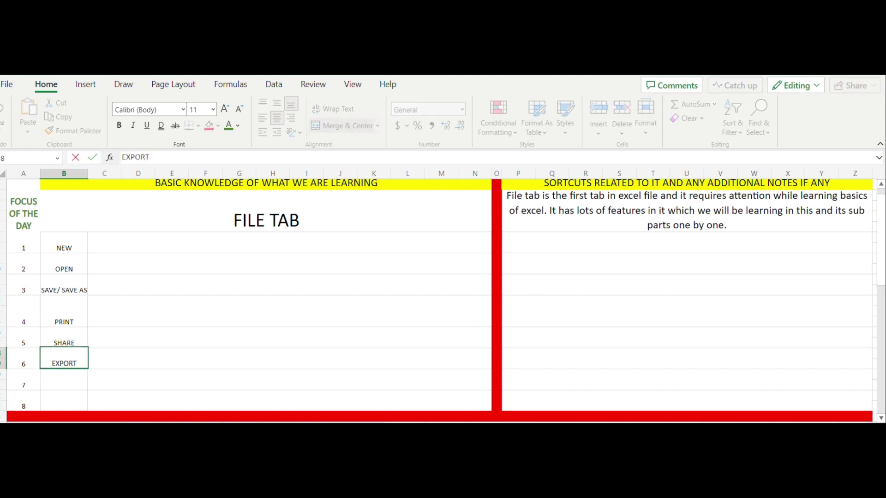
{"action": "key", "text": "Return"}
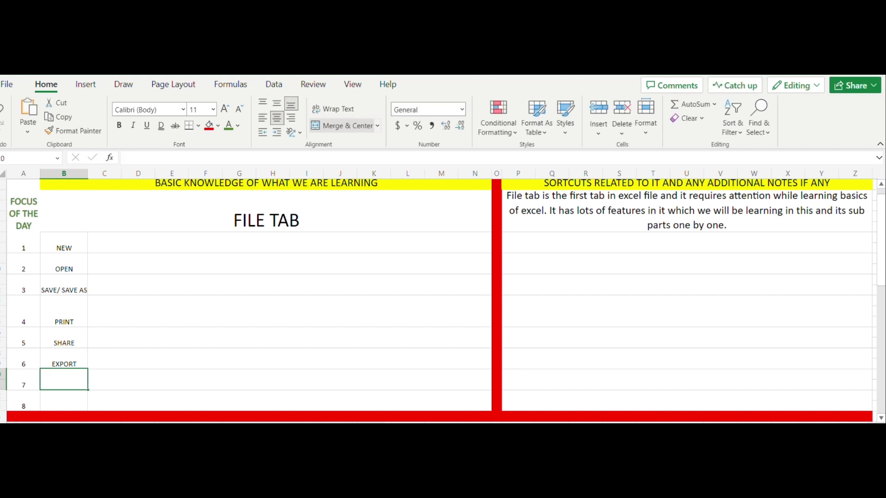
{"action": "type", "text": "P"}
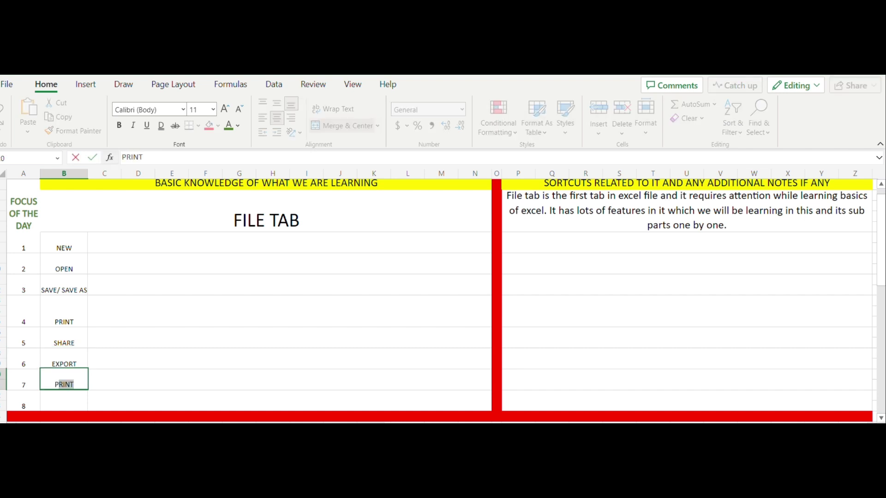
{"action": "type", "text": "UBLISH"}
{"action": "key", "text": "Return"}
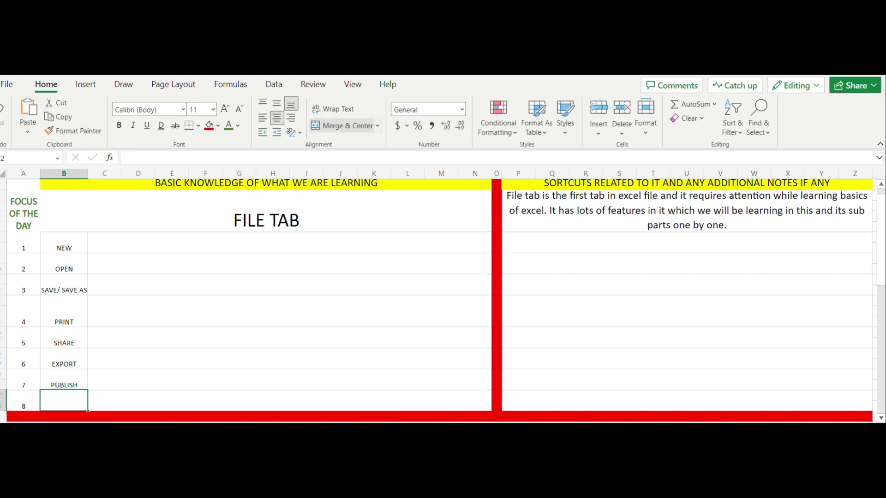
{"action": "type", "text": "OPTIONS"}
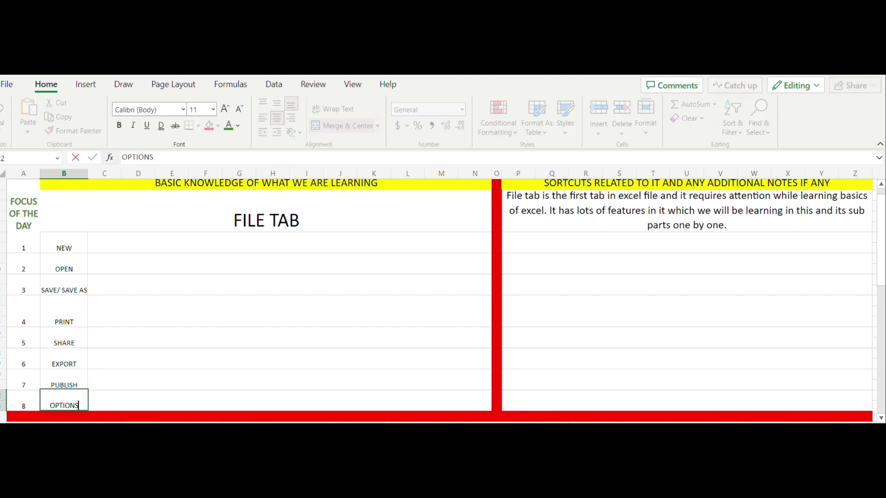
{"action": "key", "text": "Return"}
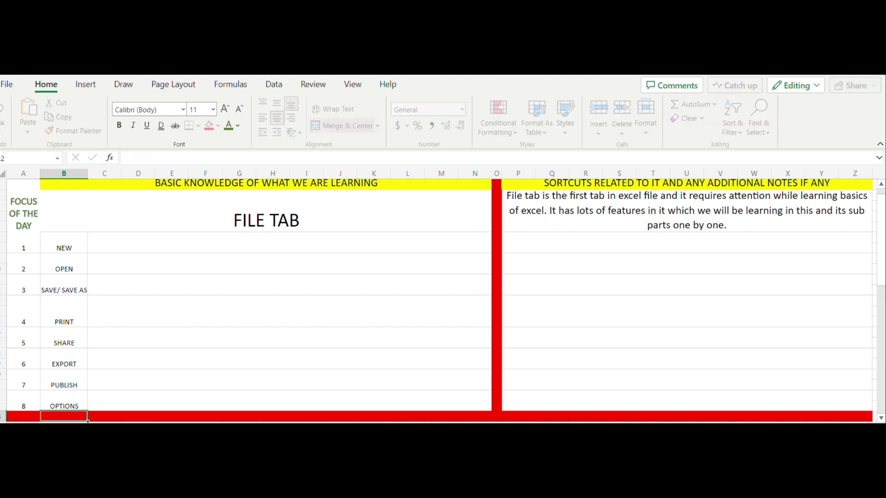
Make the eight topic names from NEW to OPTIONS bold and fill their cells with standard yellow.
{"action": "key", "text": "Up"}
{"action": "key", "text": "Up"}
{"action": "key", "text": "Up"}
{"action": "key", "text": "Up"}
{"action": "key", "text": "Up"}
{"action": "key", "text": "Up"}
{"action": "key", "text": "Up"}
{"action": "key", "text": "Up"}
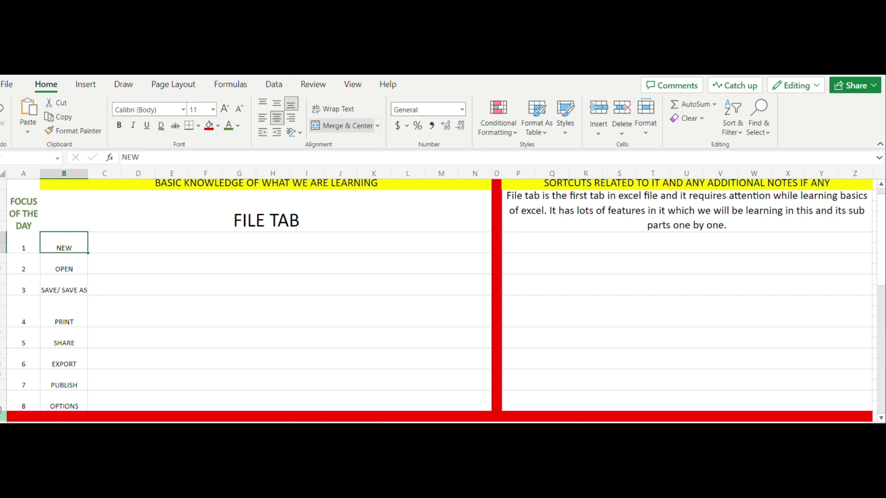
{"action": "left_click_drag", "start_coordinate": [201, 284], "coordinate": [56, 405]}
{"action": "left_click", "coordinate": [95, 243]}
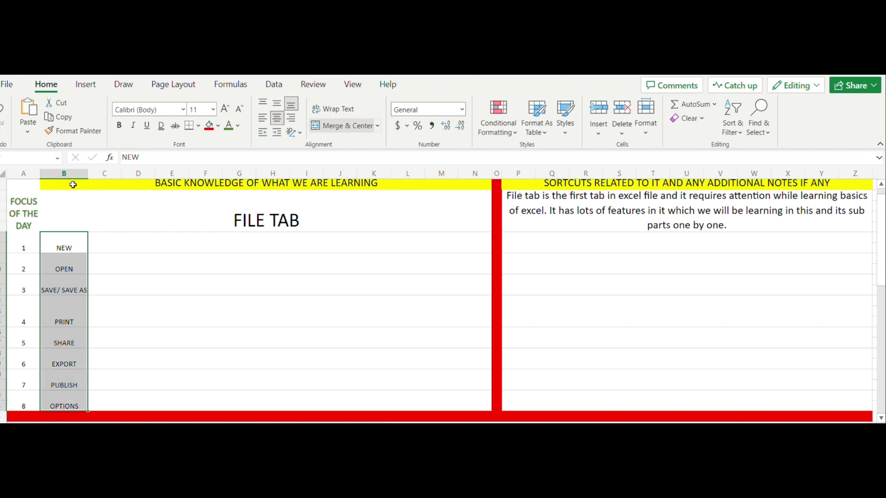
{"action": "left_click", "coordinate": [120, 127]}
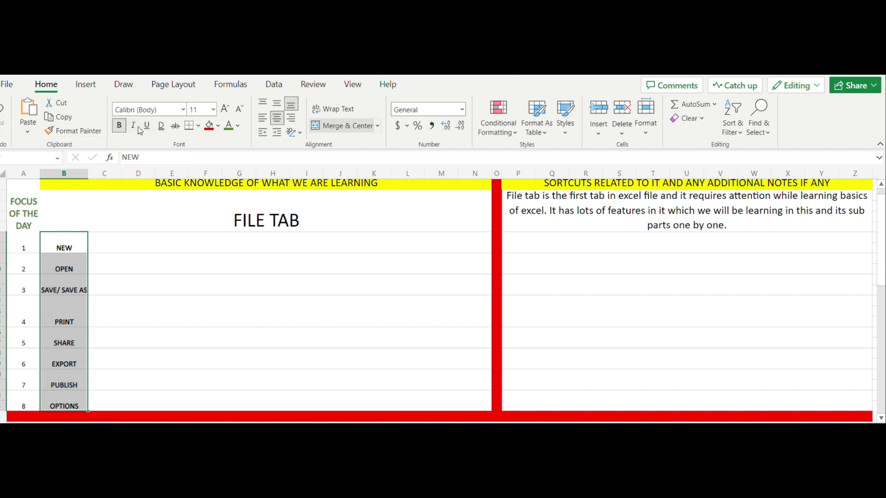
{"action": "left_click", "coordinate": [219, 125]}
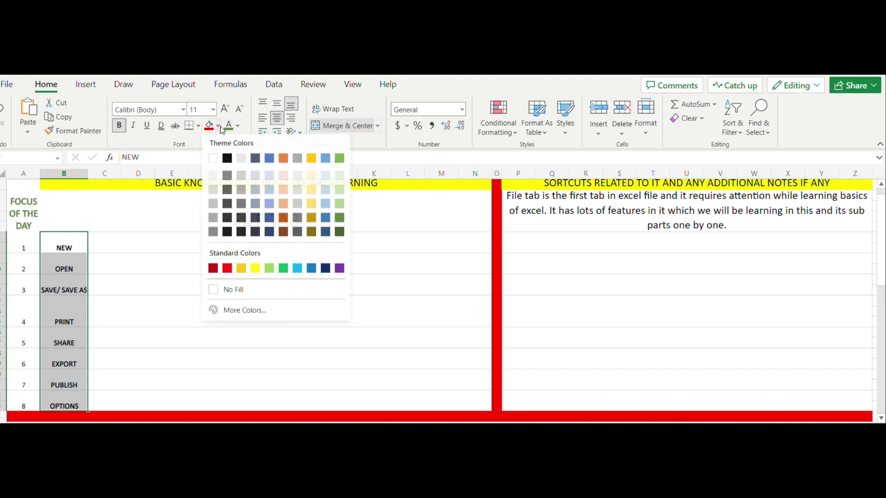
{"action": "left_click", "coordinate": [255, 269]}
Enter "New tab is in which whenever we require a new excel file to open we use this tab." as the NEW row's description.
{"action": "left_click", "coordinate": [195, 241]}
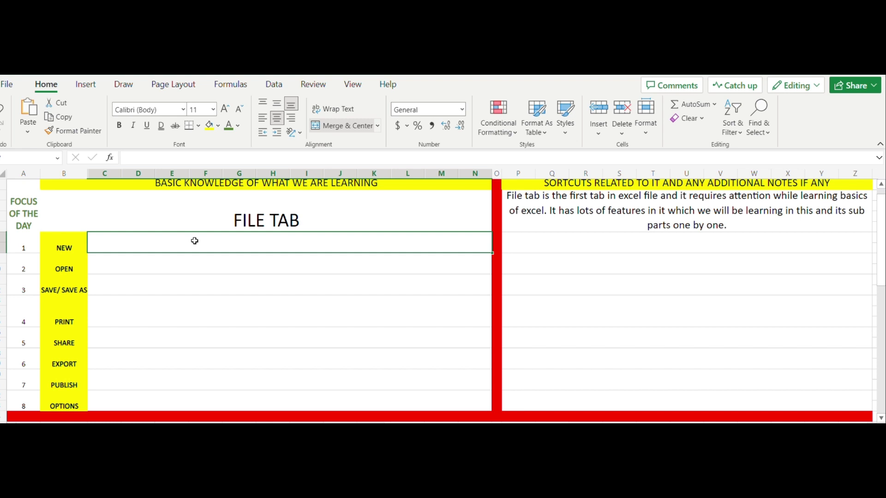
{"action": "type", "text": "N"}
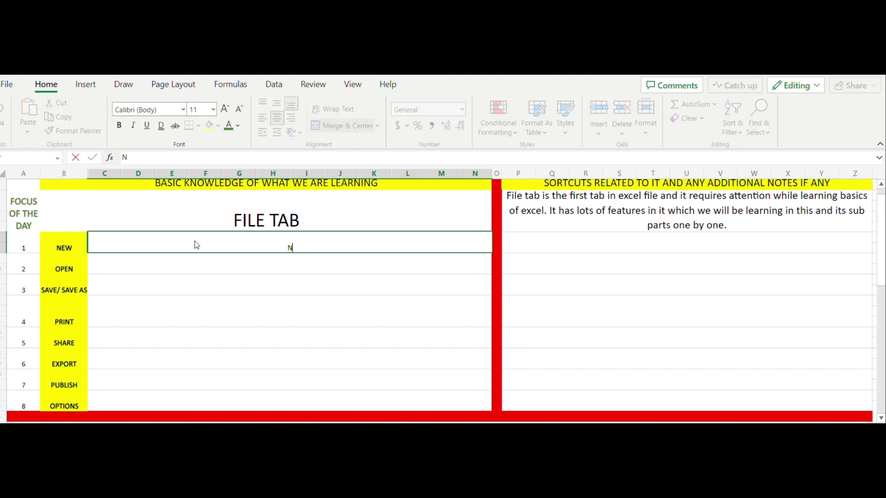
{"action": "type", "text": "ew tab is in which "}
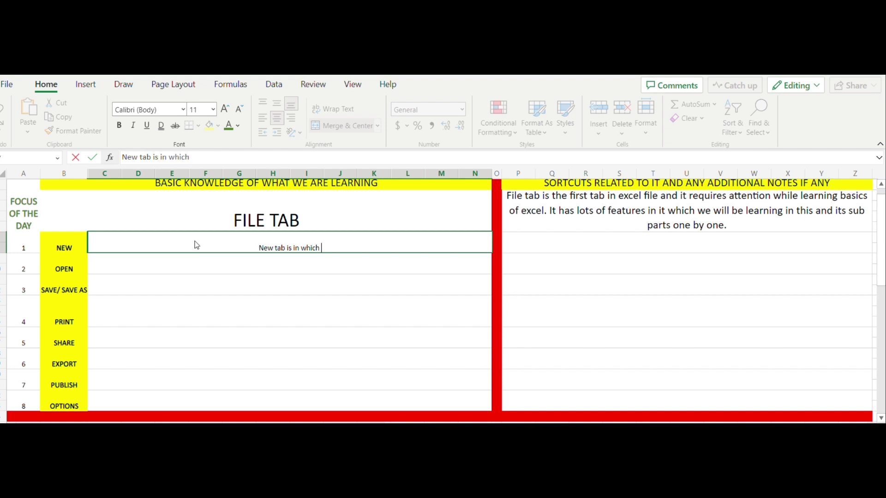
{"action": "type", "text": "whene"}
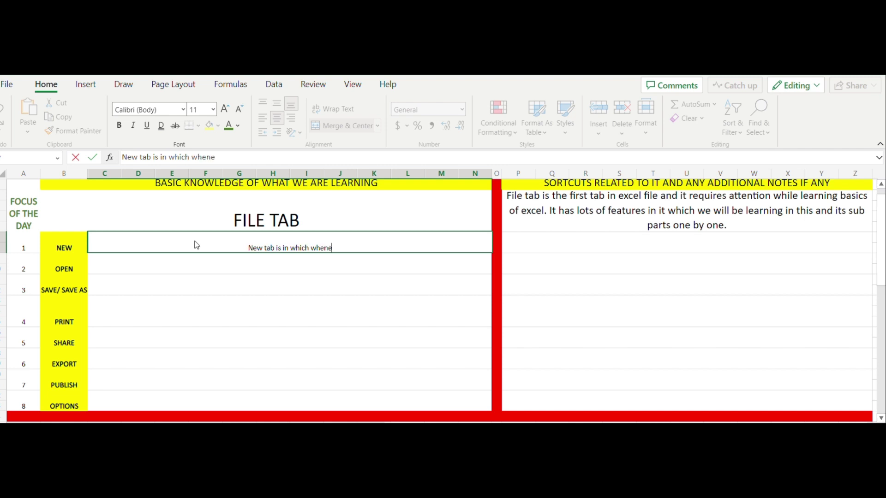
{"action": "type", "text": "ver we re"}
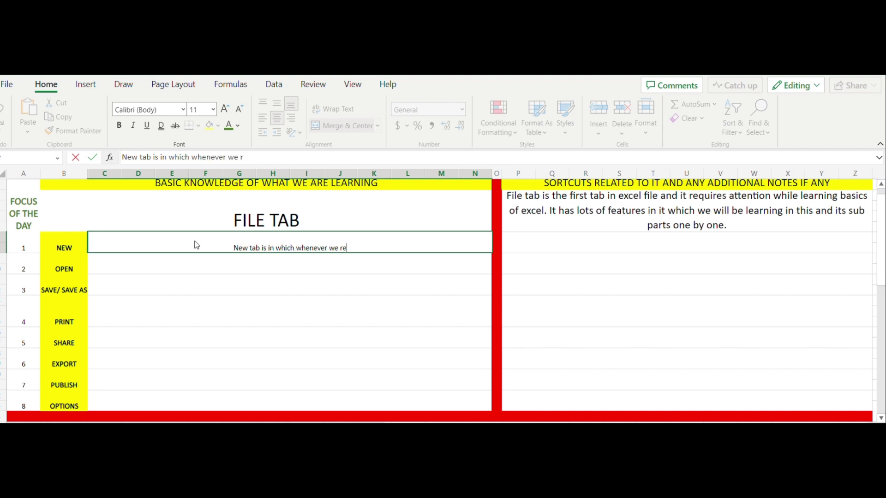
{"action": "type", "text": "quire a new"}
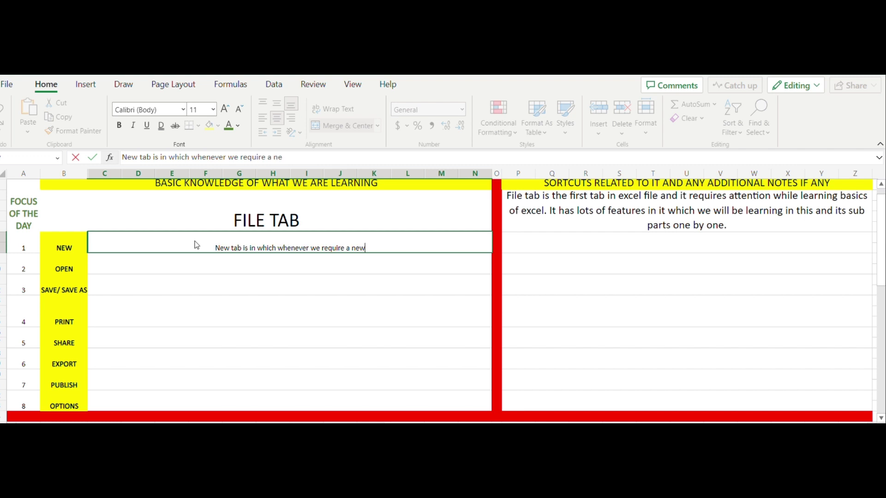
{"action": "type", "text": " excel f"}
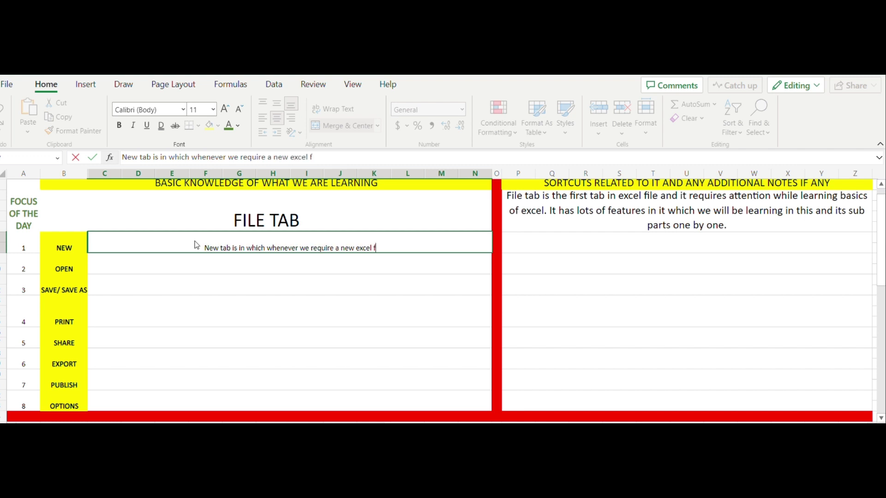
{"action": "type", "text": "ile to open "}
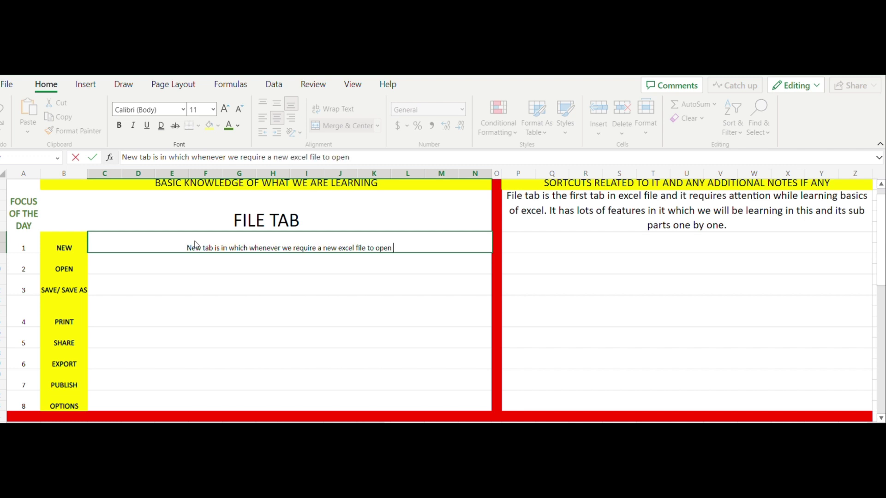
{"action": "type", "text": "we use this ab"}
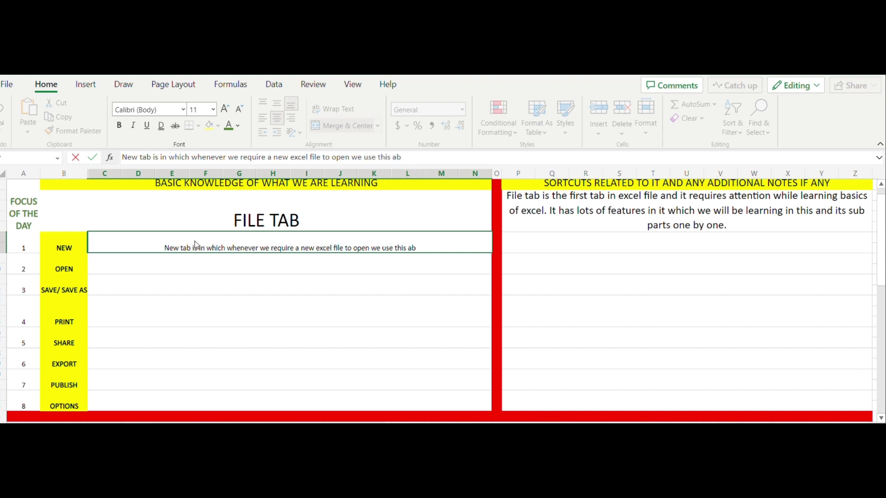
{"action": "key", "text": "BackSpace"}
{"action": "key", "text": "BackSpace"}
{"action": "type", "text": "tab."}
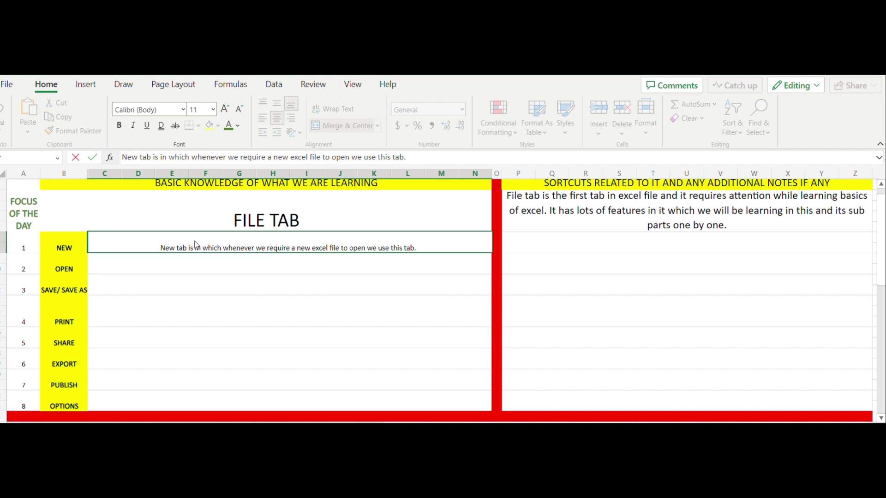
Complete the NEW row's description with the sentence "We go to FILE then NEW to open a new excel.".
{"action": "type", "text": "We"}
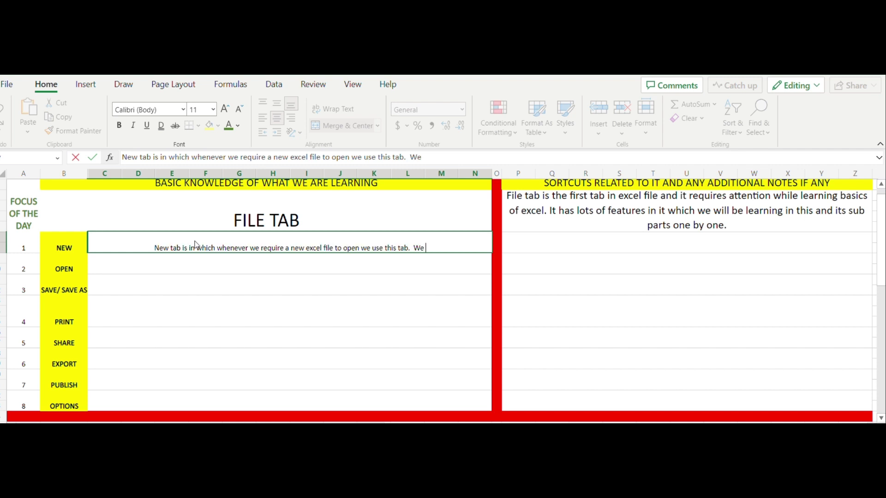
{"action": "type", "text": " go to F"}
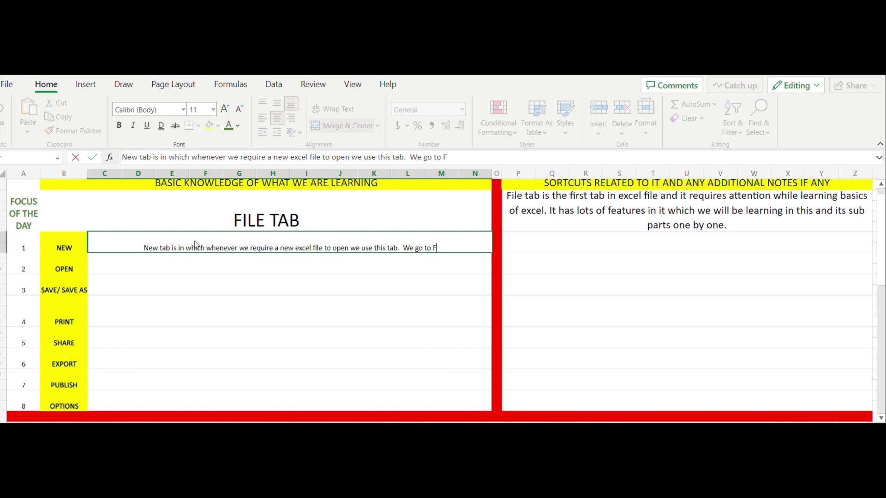
{"action": "type", "text": "ILE t"}
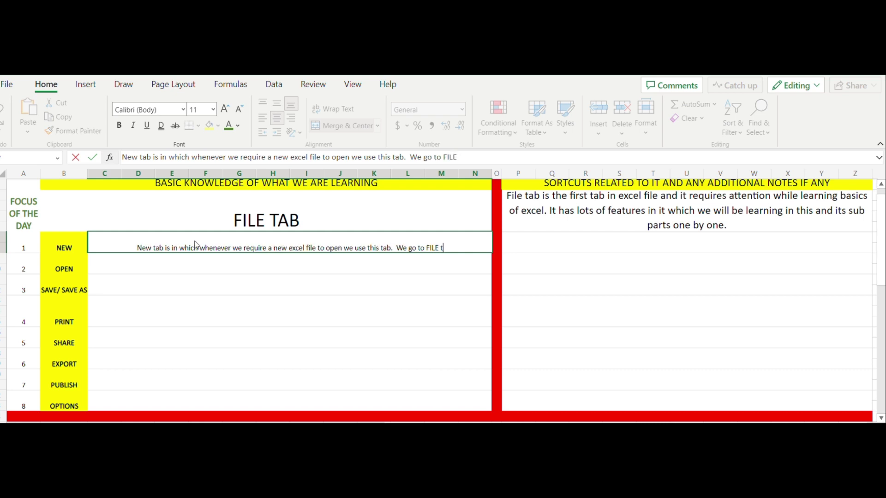
{"action": "type", "text": "hen N"}
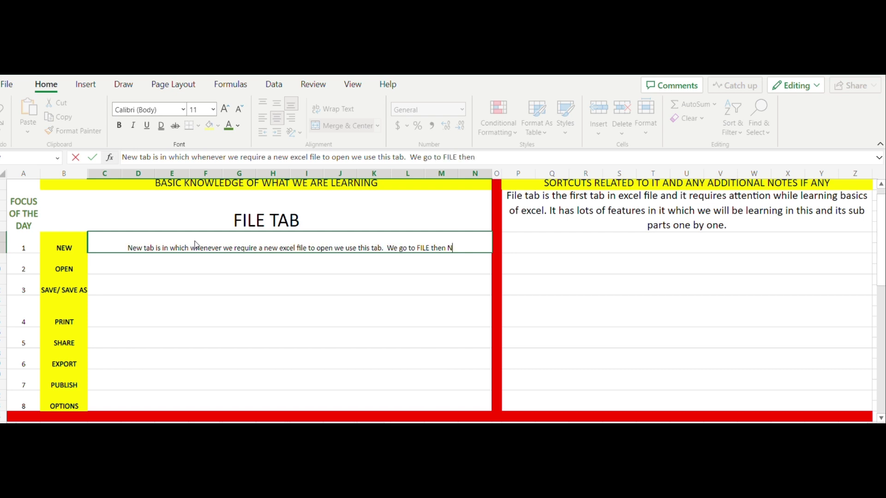
{"action": "type", "text": "EW "}
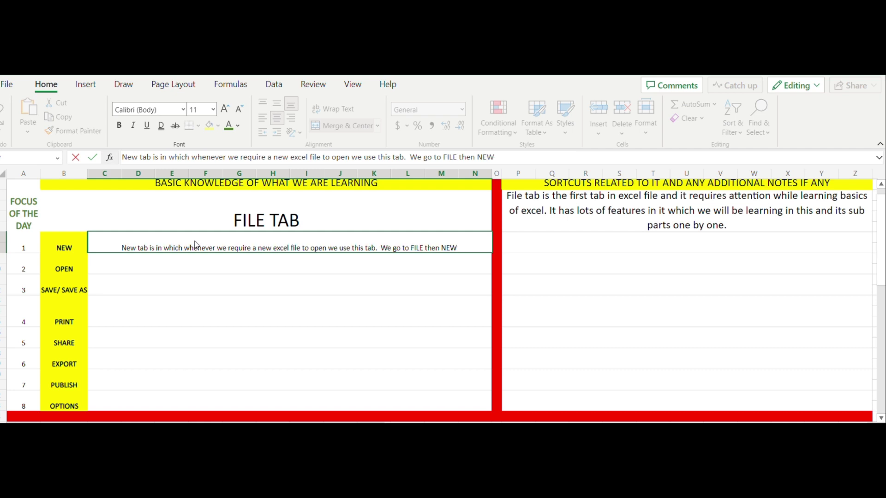
{"action": "type", "text": "to open a n"}
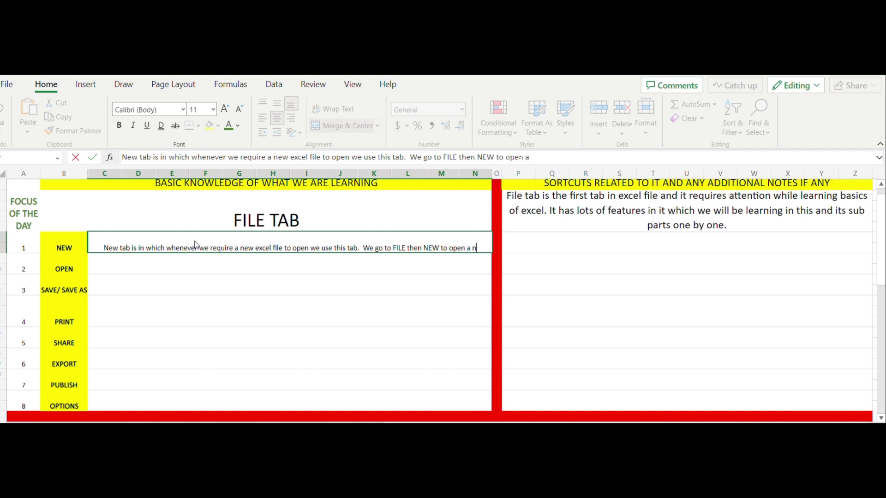
{"action": "type", "text": "ew"}
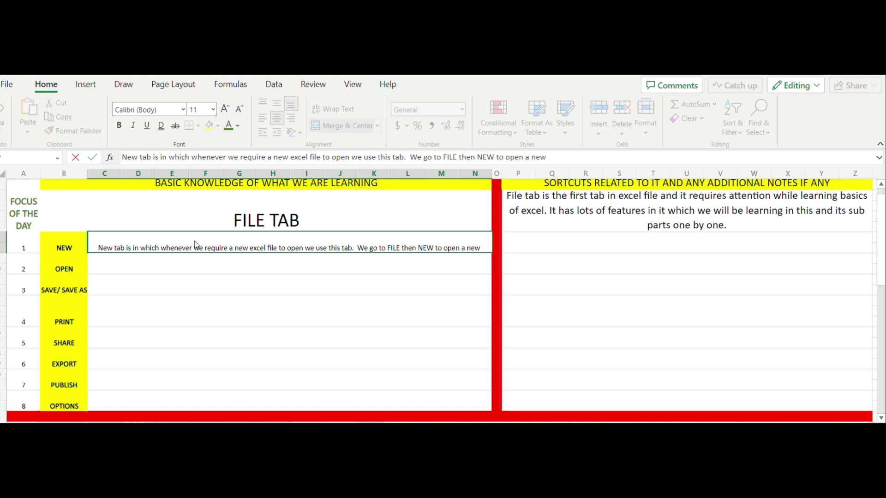
{"action": "type", "text": " excel"}
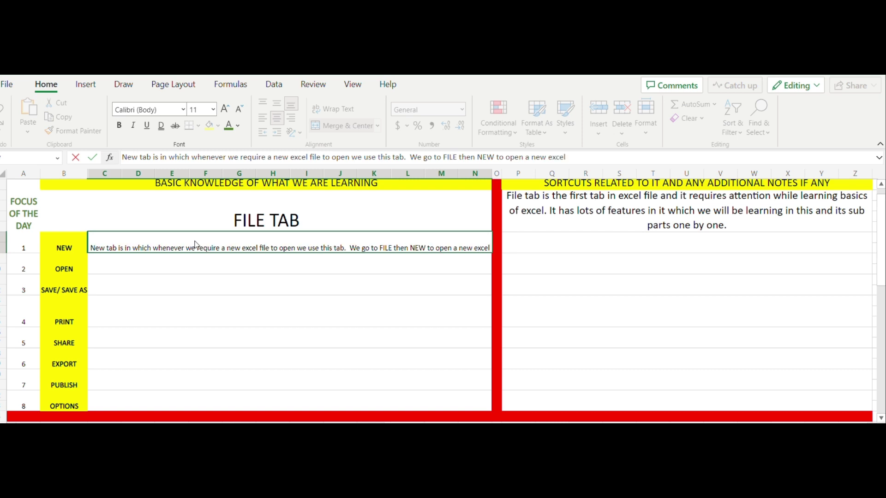
{"action": "type", "text": "."}
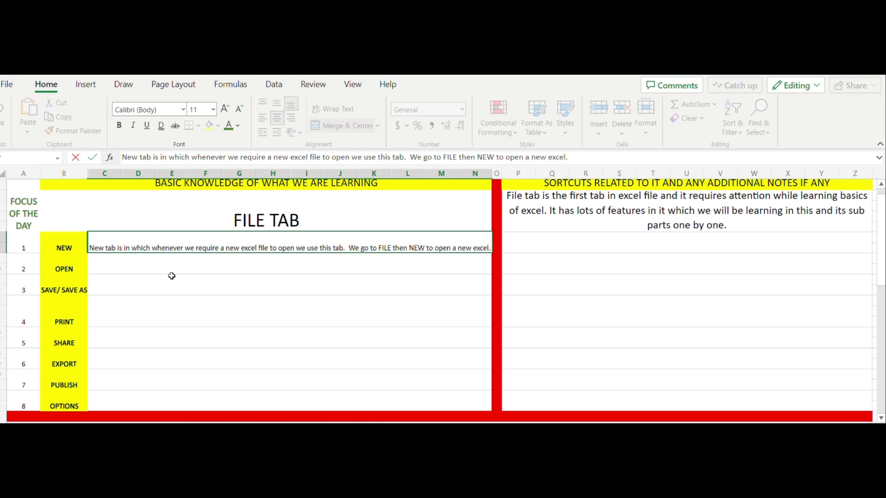
{"action": "key", "text": "Return"}
Set the NEW row's description to font size 12 and wrap its text within the merged cell.
{"action": "left_click", "coordinate": [201, 239]}
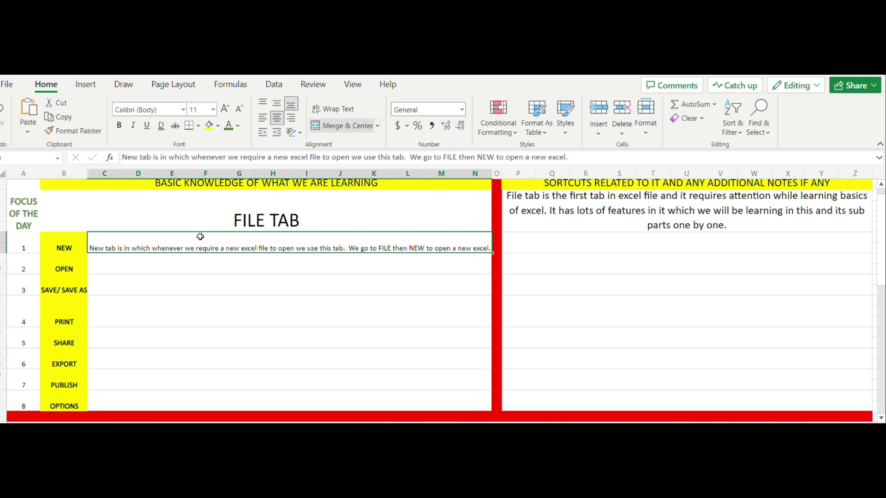
{"action": "left_click", "coordinate": [227, 110]}
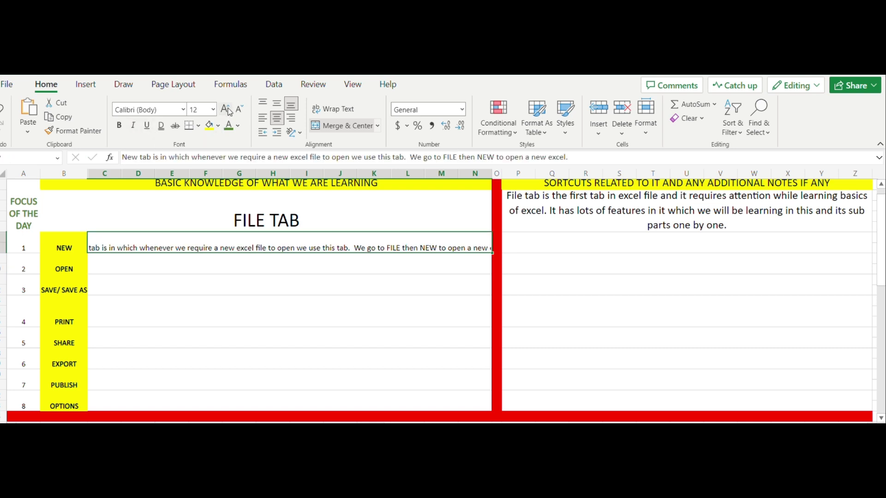
{"action": "left_click", "coordinate": [341, 109]}
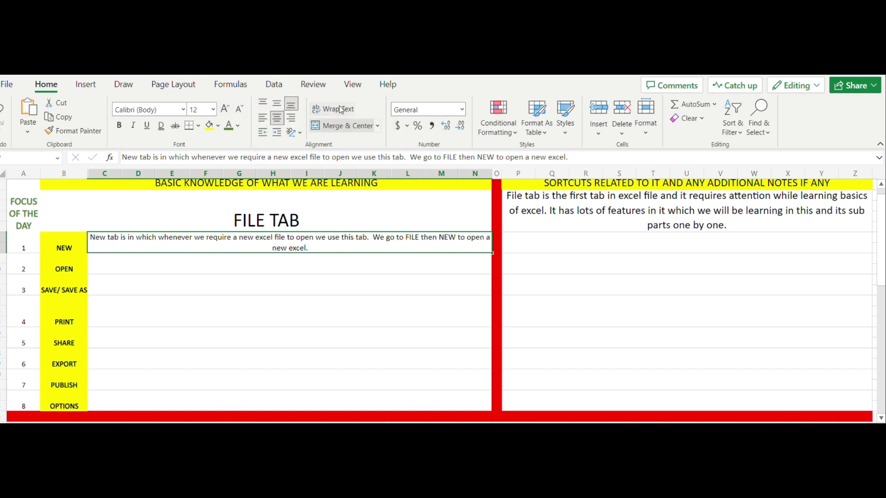
{"action": "left_click", "coordinate": [226, 110]}
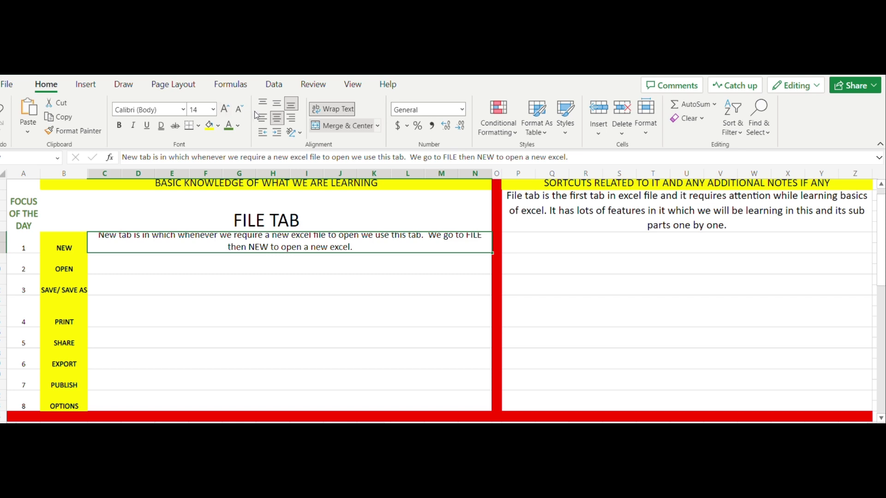
{"action": "left_click", "coordinate": [240, 109]}
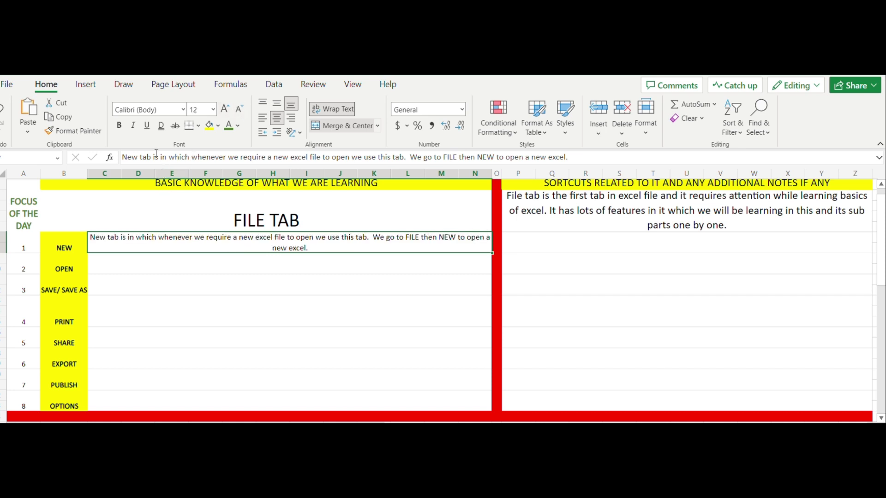
{"action": "left_click", "coordinate": [325, 296]}
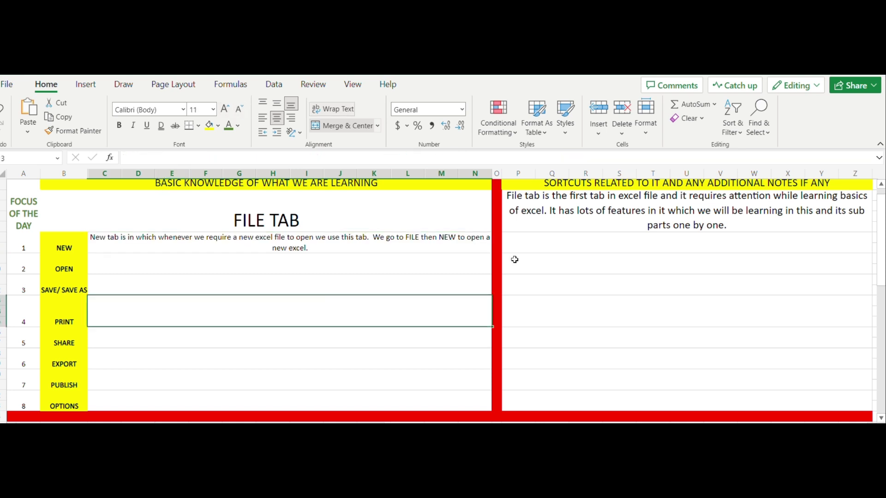
{"action": "left_click", "coordinate": [615, 249]}
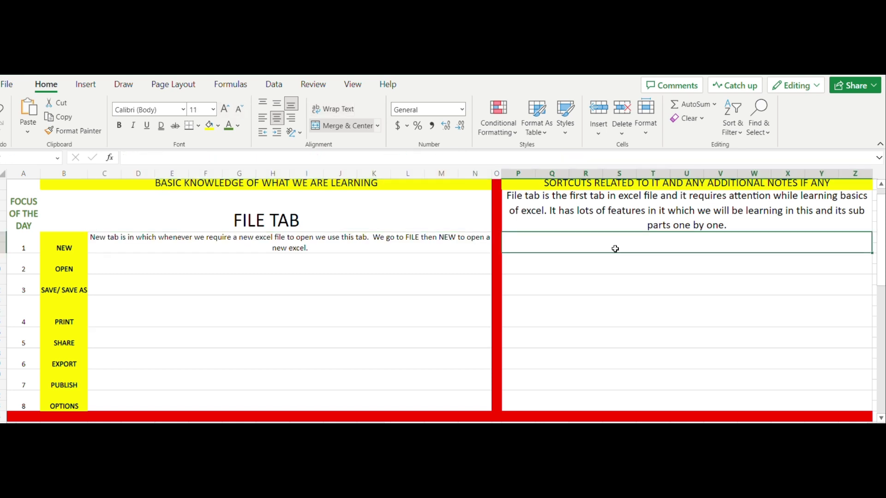
{"action": "left_click", "coordinate": [374, 241]}
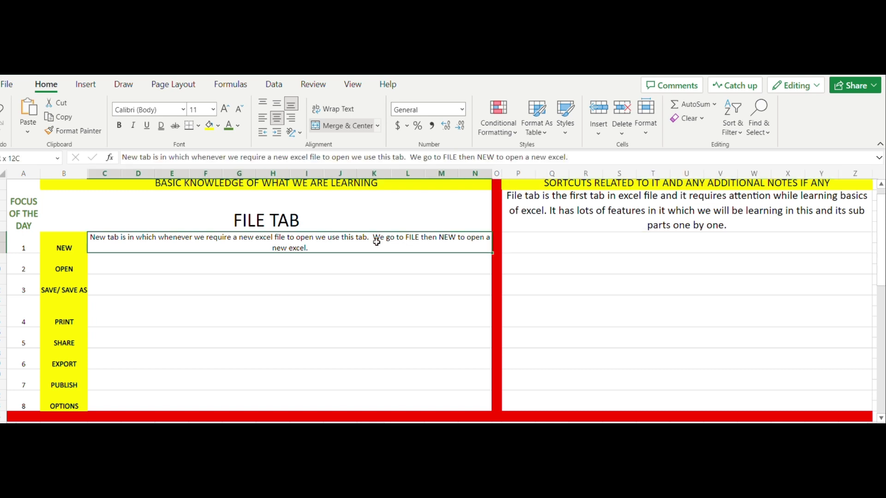
{"action": "left_click", "coordinate": [123, 127]}
{"action": "left_click", "coordinate": [123, 128]}
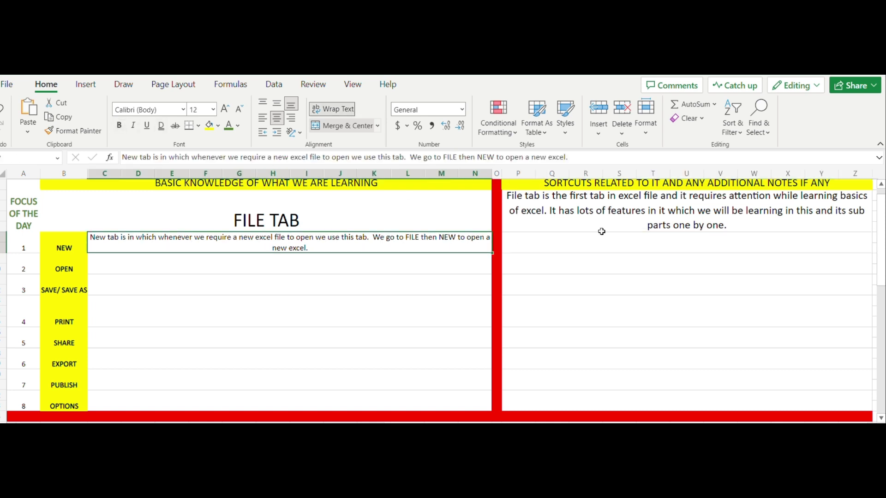
Enter "SORTCUT FOR NEW TAB - CTRL + N" in the shortcuts and additional notes cell of the NEW row.
{"action": "left_click", "coordinate": [634, 240]}
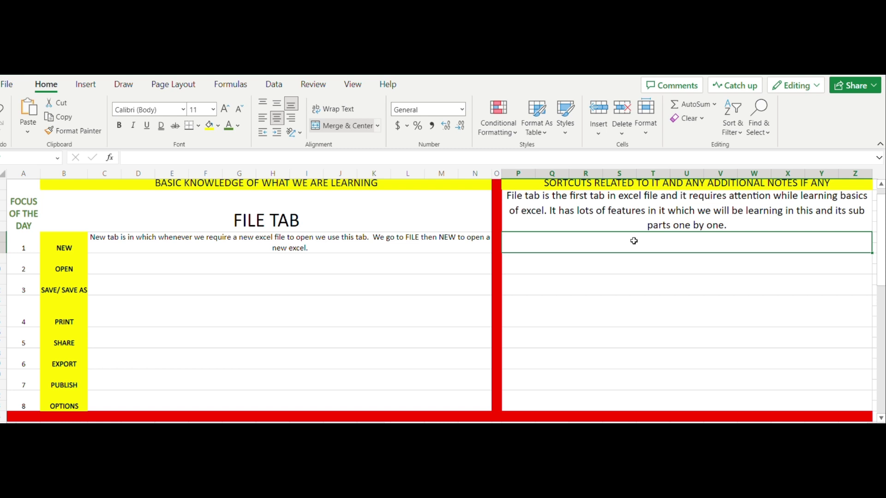
{"action": "double_click", "coordinate": [634, 241]}
{"action": "type", "text": "SORTCUTS RELATED TO IT AND ANY ADDITIONAL NOTES IF ANY"}
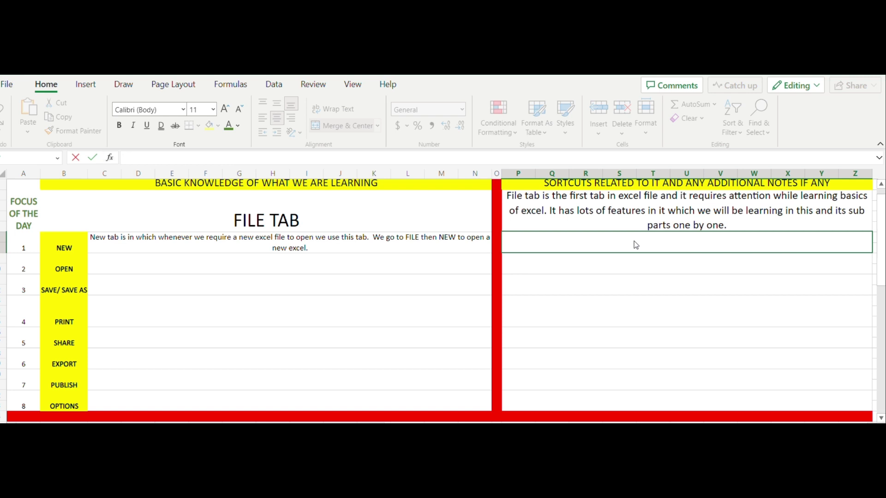
{"action": "type", "text": "SH"}
{"action": "key", "text": "BackSpace"}
{"action": "type", "text": "ORTCUT O"}
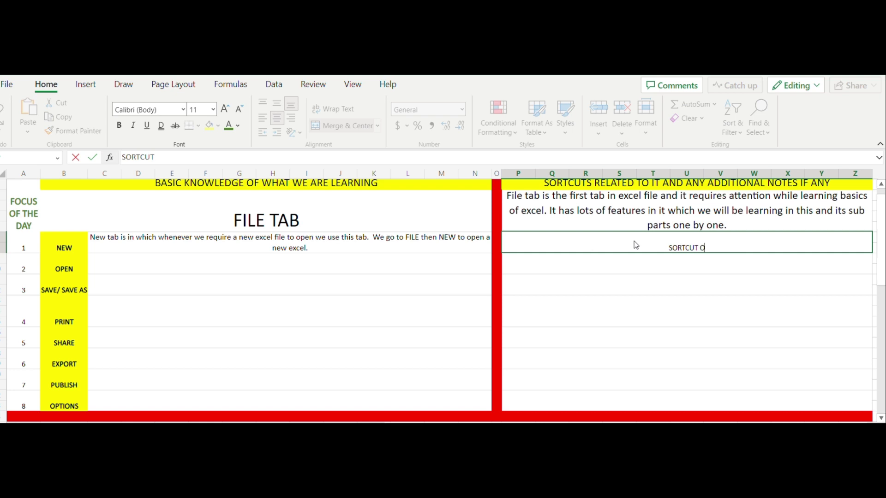
{"action": "key", "text": "BackSpace"}
{"action": "type", "text": "FOR NEW"}
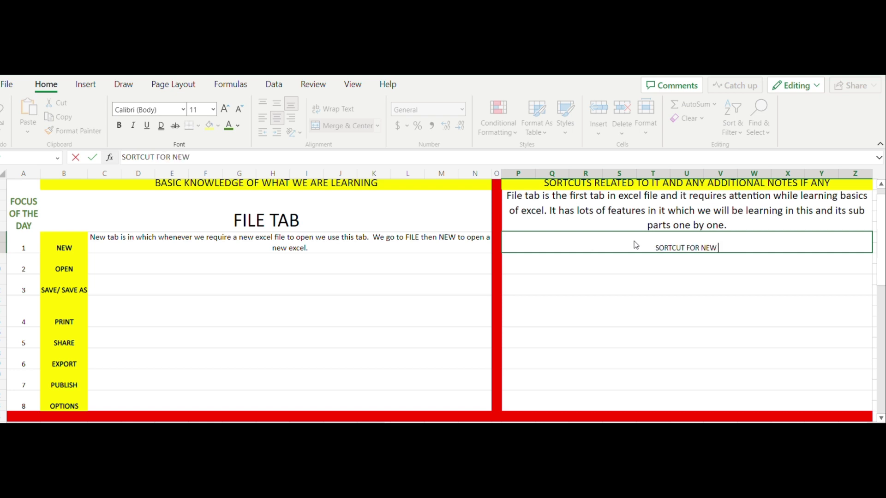
{"action": "type", "text": " TAB - CTRL"}
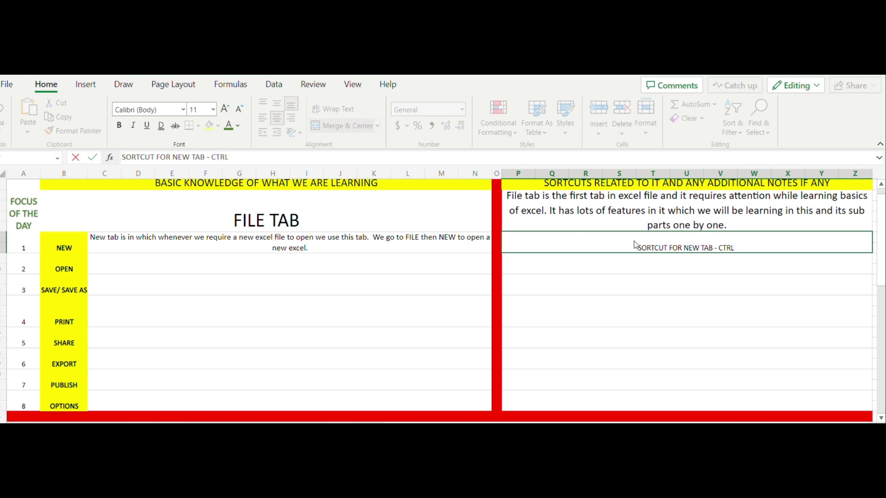
{"action": "type", "text": " + N"}
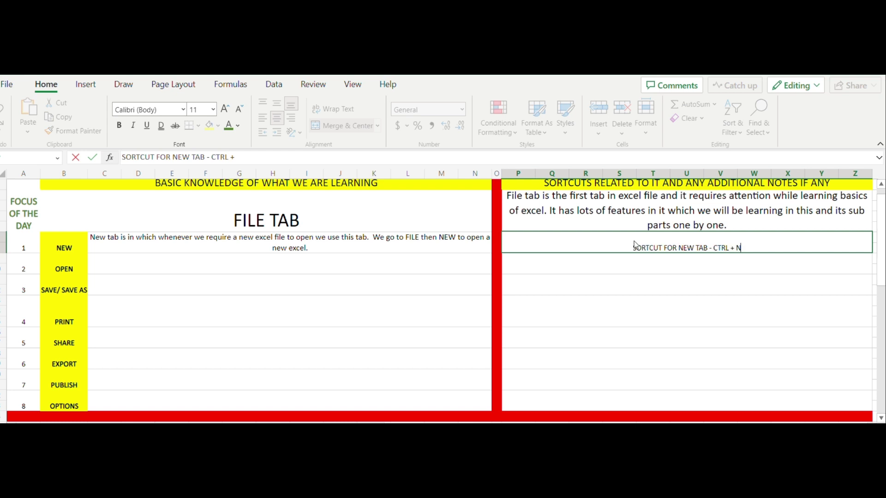
{"action": "left_click", "coordinate": [640, 269]}
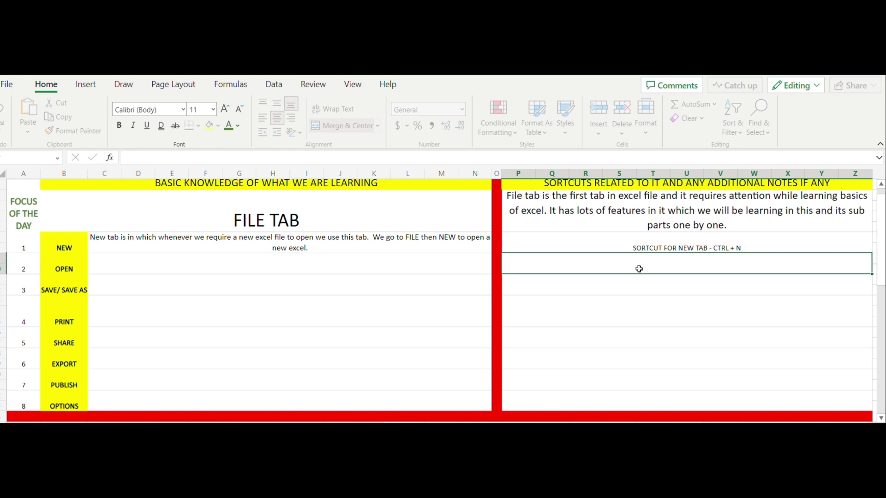
Set the NEW row's shortcut note to font size 16 and make it bold.
{"action": "left_click", "coordinate": [659, 244]}
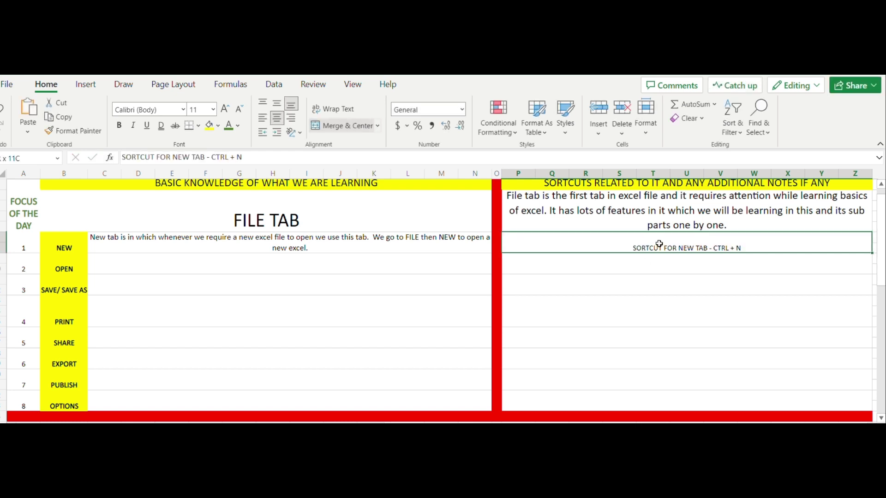
{"action": "left_click", "coordinate": [226, 109]}
{"action": "left_click", "coordinate": [225, 109]}
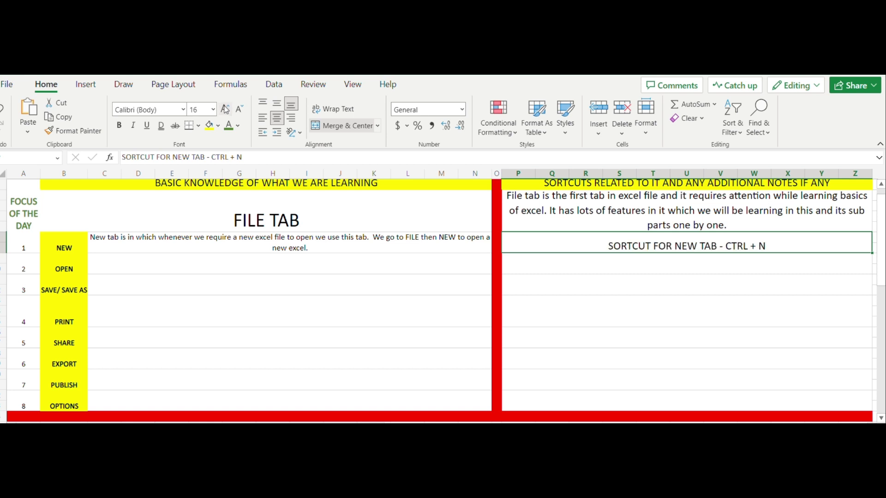
{"action": "left_click", "coordinate": [119, 125]}
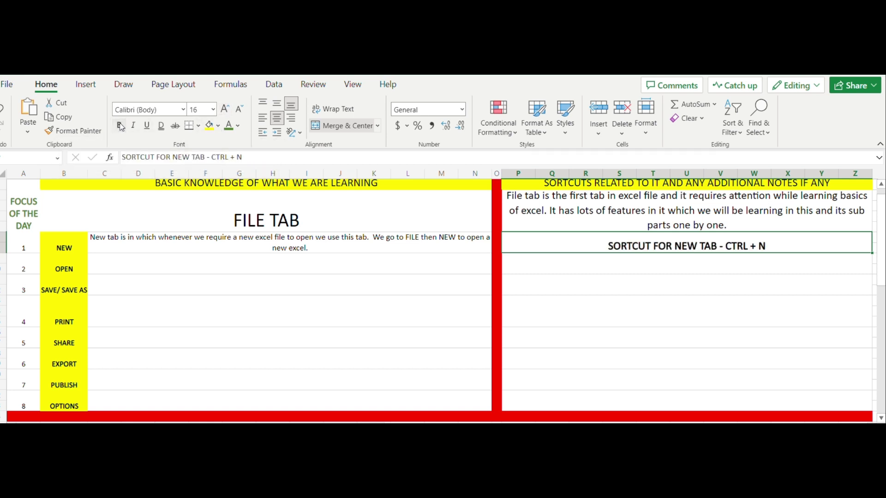
Set the NEW row's description to font size 14 and slightly reduce the height of the row above it.
{"action": "left_click", "coordinate": [156, 240]}
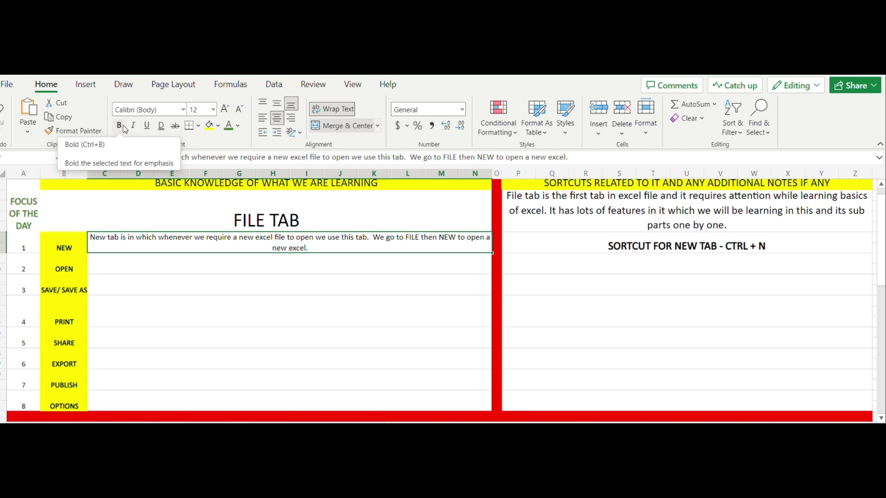
{"action": "left_click", "coordinate": [225, 109]}
{"action": "left_click", "coordinate": [225, 109]}
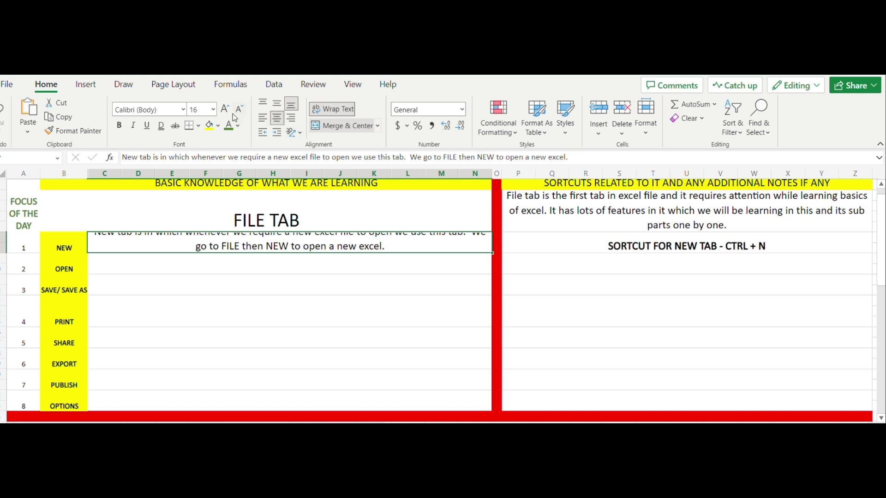
{"action": "left_click", "coordinate": [238, 113]}
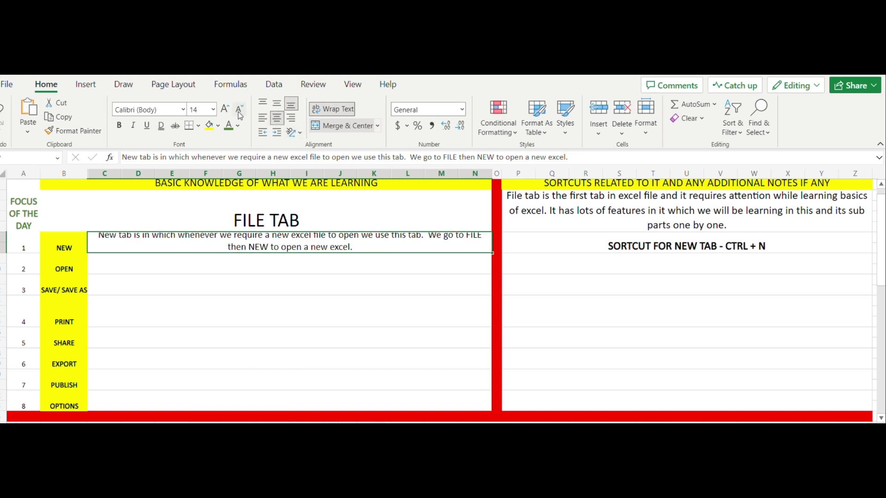
{"action": "left_click", "coordinate": [159, 262]}
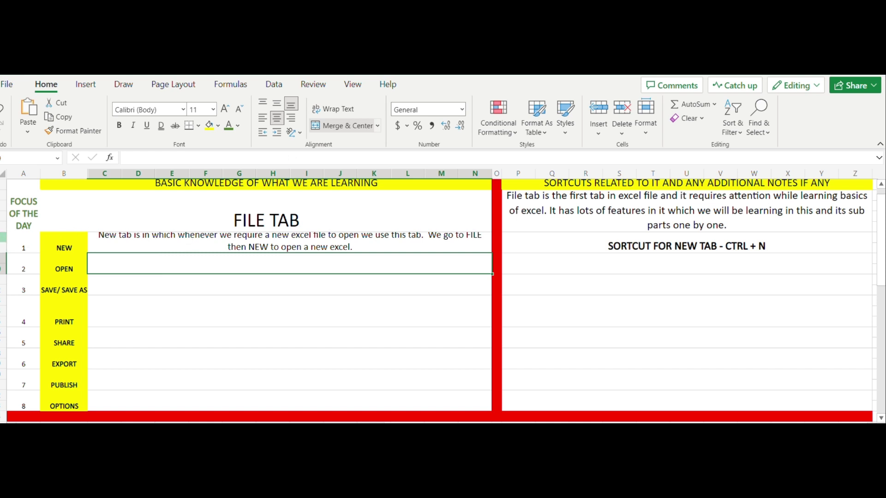
{"action": "left_click_drag", "start_coordinate": [4, 232], "coordinate": [4, 226]}
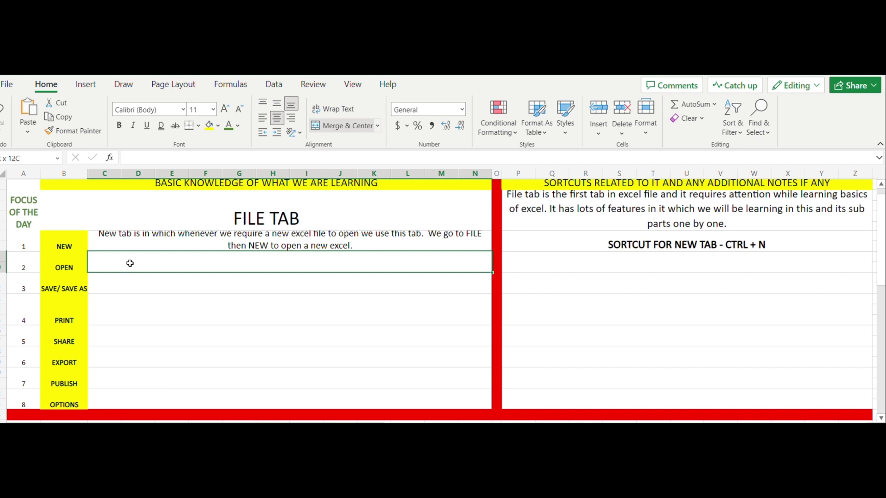
Try font size 13 on the NEW row's description.
{"action": "left_click", "coordinate": [252, 233]}
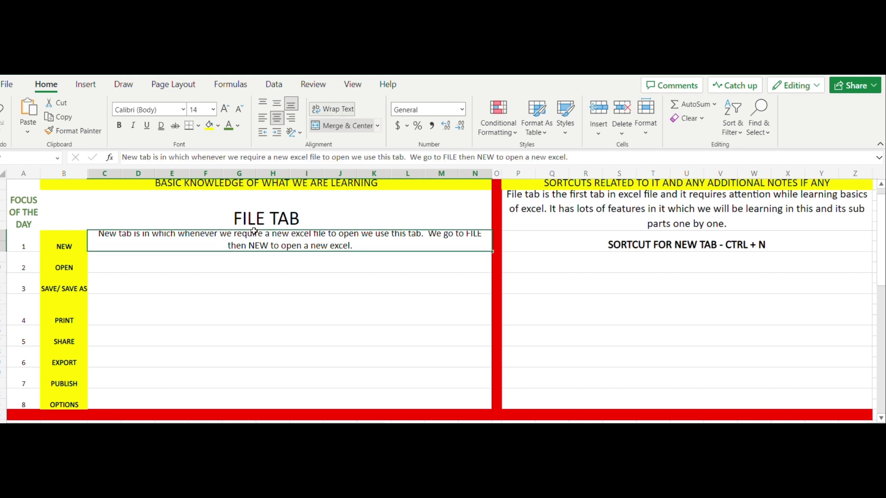
{"action": "left_click", "coordinate": [204, 110]}
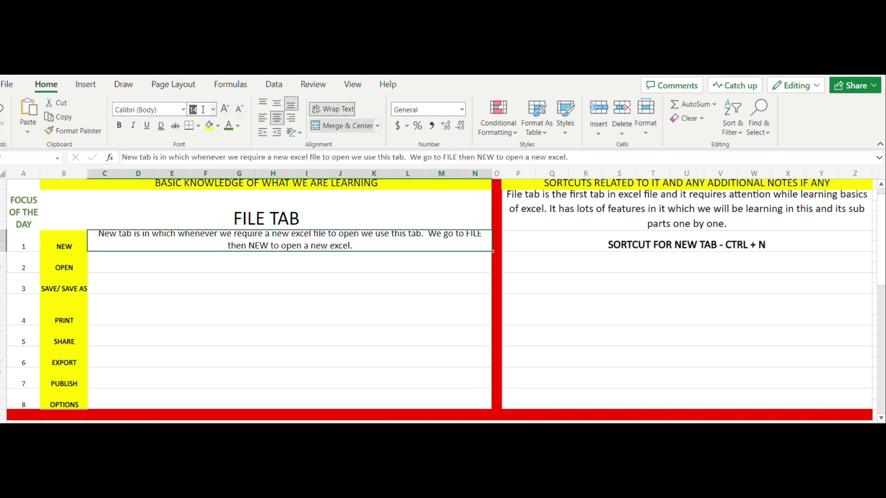
{"action": "type", "text": "13"}
{"action": "key", "text": "Return"}
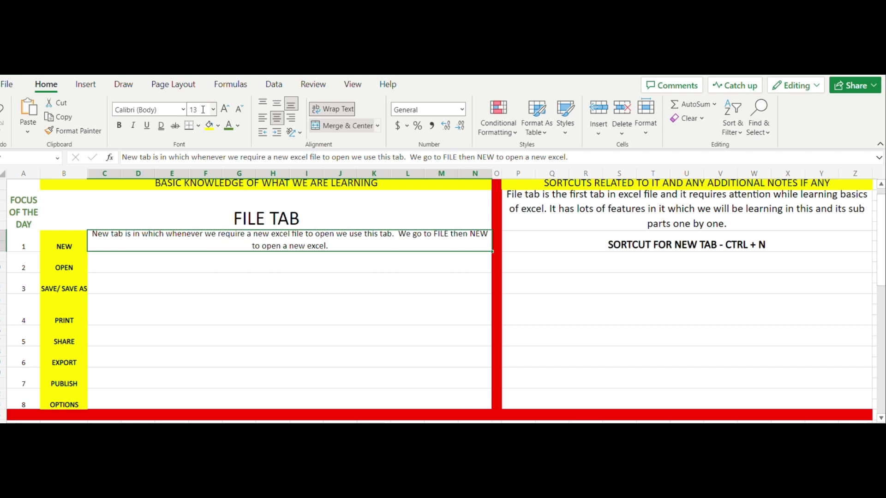
Enter "OPEN TAB is the tab which we use whenever we need to open a file which is already created and saved some where" as OPEN's description.
{"action": "left_click", "coordinate": [151, 265]}
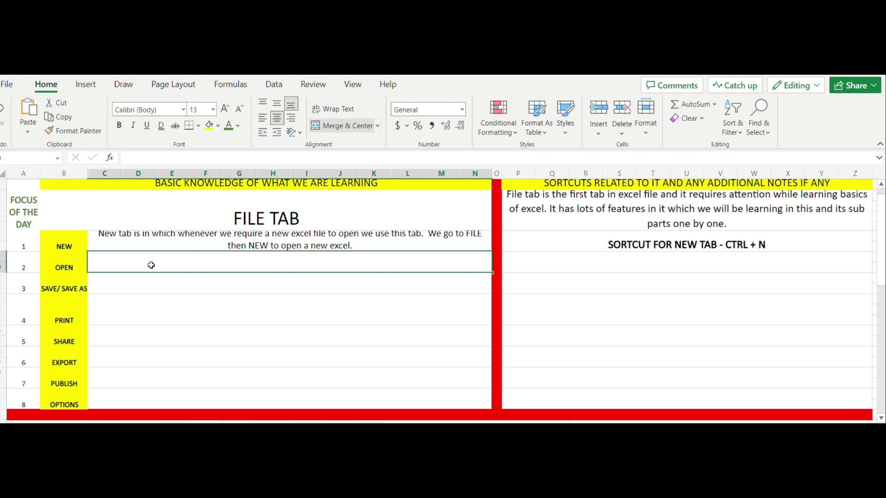
{"action": "type", "text": "P"}
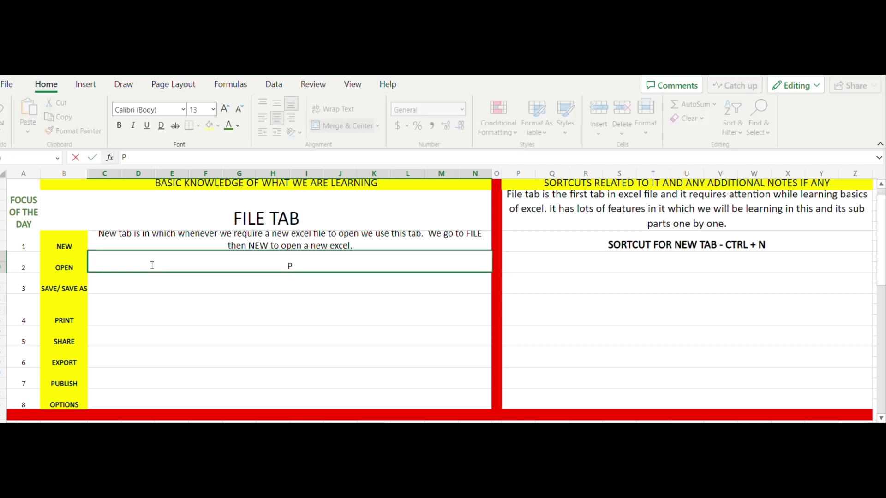
{"action": "key", "text": "BackSpace"}
{"action": "type", "text": "OPEN TAB is the tab"}
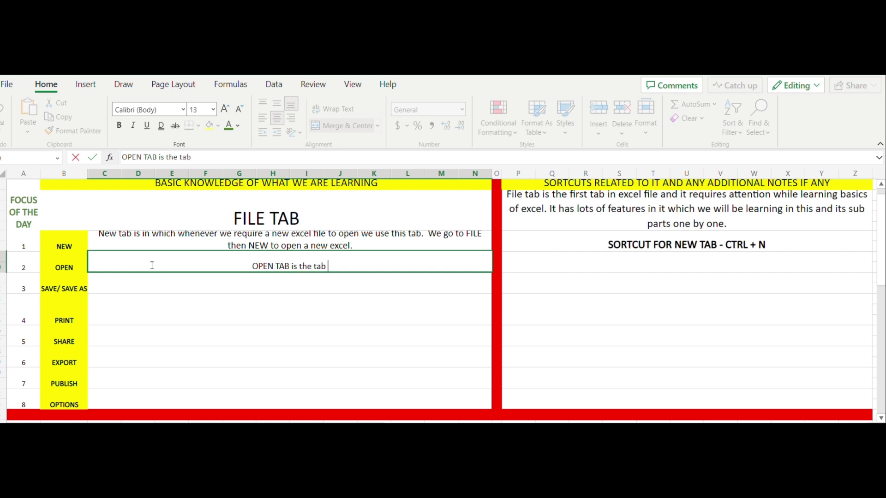
{"action": "type", "text": " which we us"}
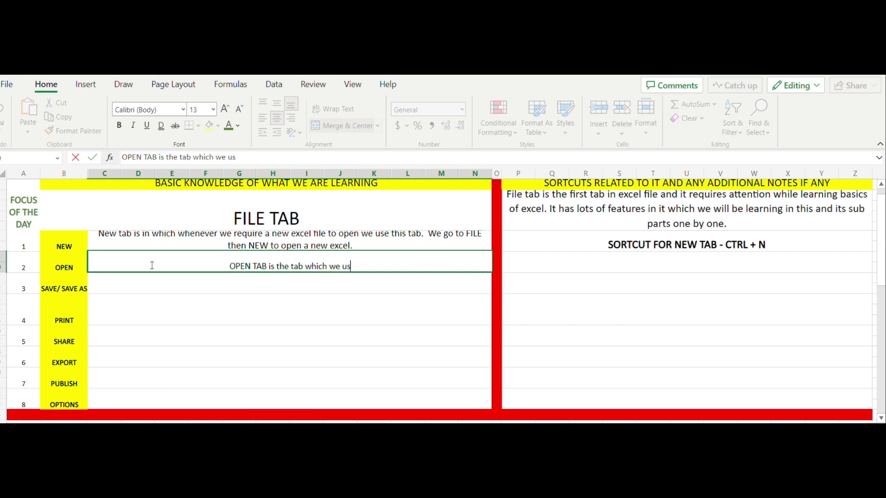
{"action": "type", "text": "e then"}
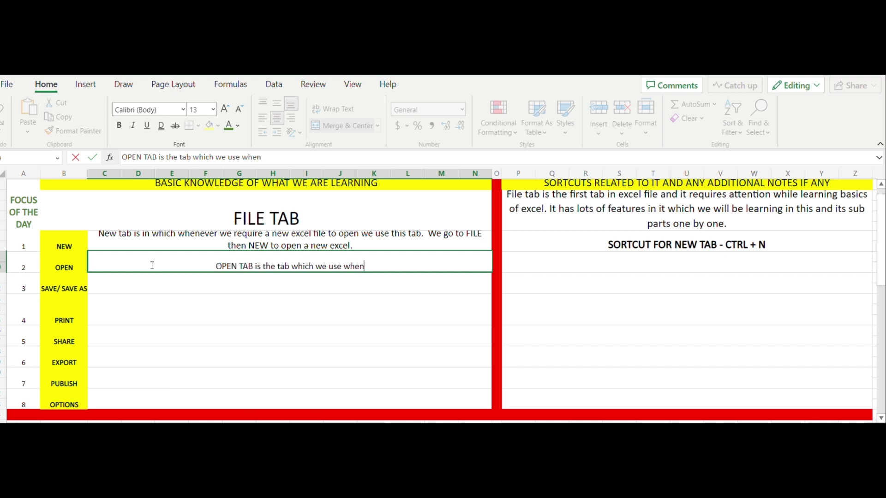
{"action": "type", "text": "ever we nee"}
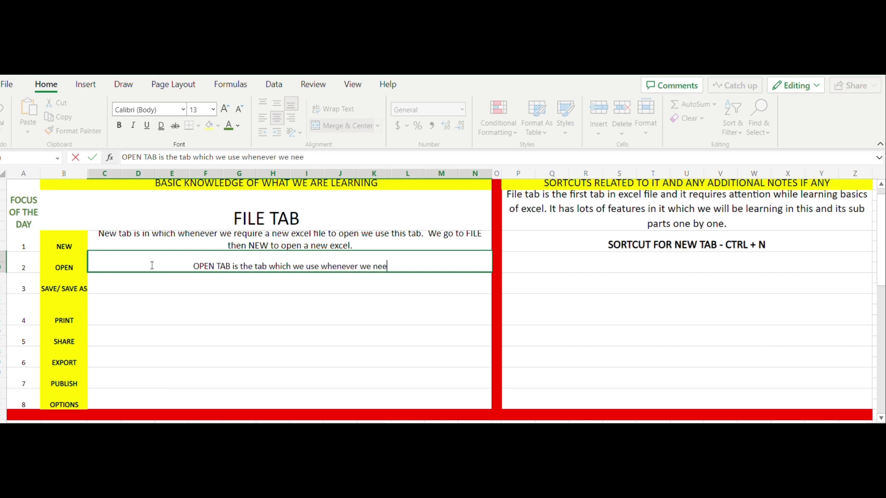
{"action": "type", "text": "d to open a"}
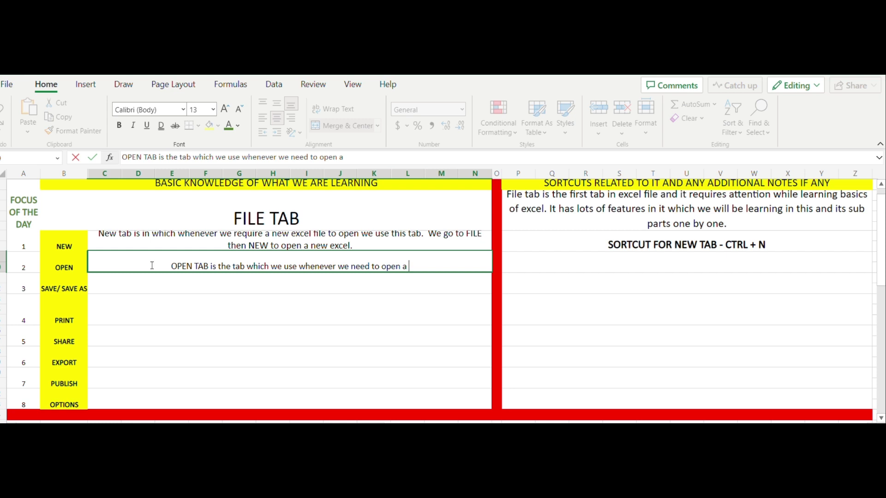
{"action": "type", "text": "file which"}
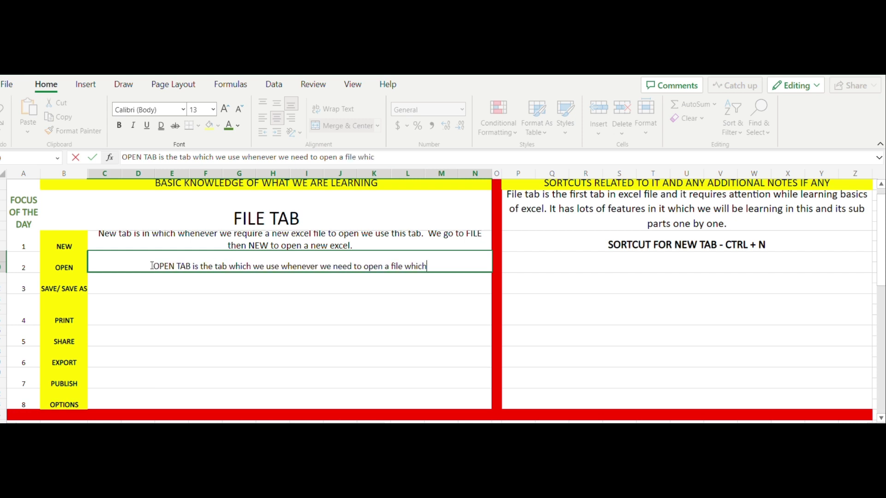
{"action": "type", "text": " is alread"}
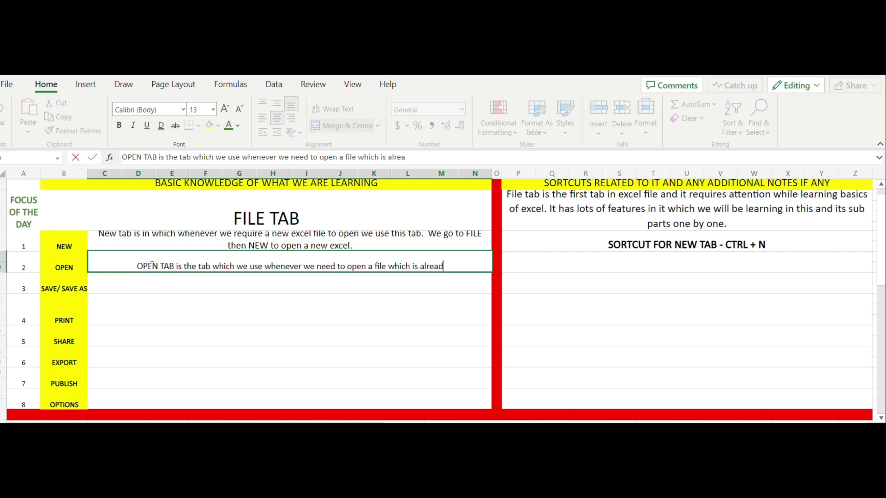
{"action": "type", "text": "y created"}
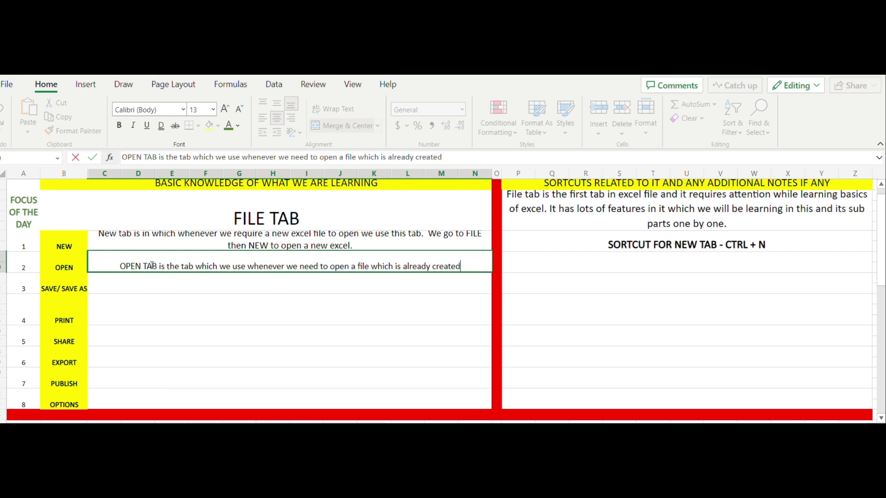
{"action": "type", "text": " and saved"}
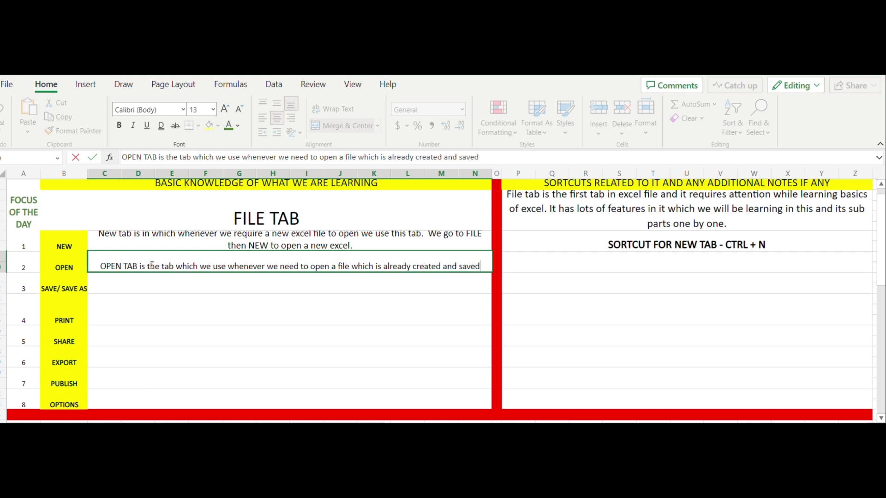
{"action": "type", "text": " som"}
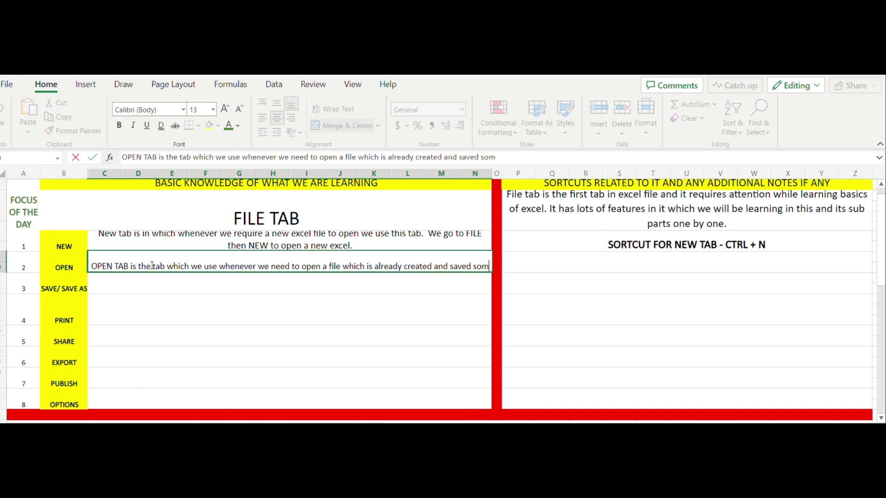
{"action": "type", "text": "e where"}
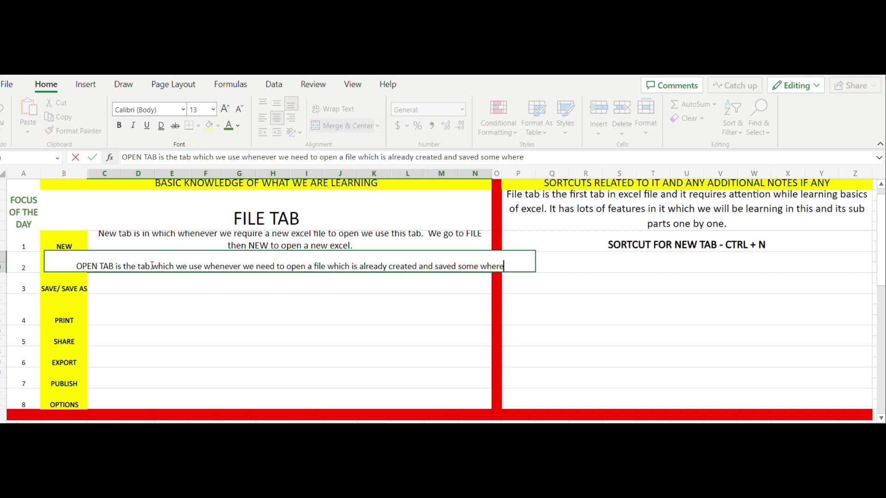
Complete the OPEN row's description with "We will use the browse tab in it and select our destination and then open the file." and wrap its text.
{"action": "type", "text": ". W"}
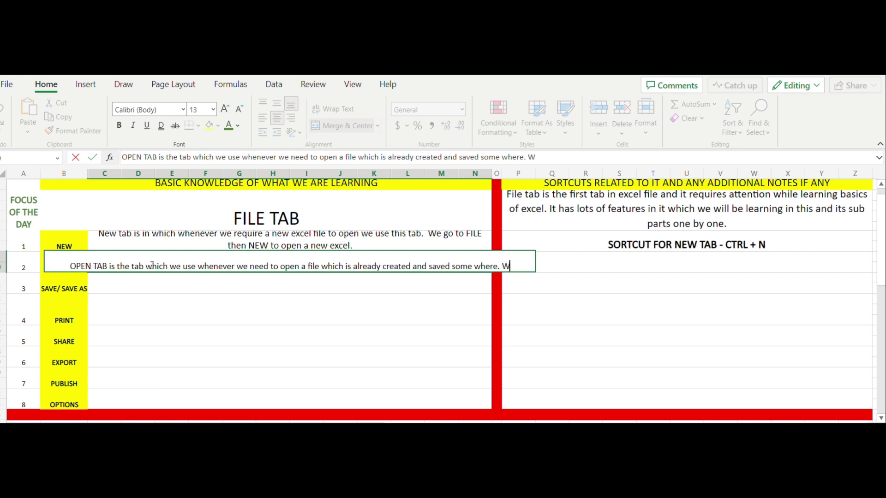
{"action": "type", "text": "e will use the"}
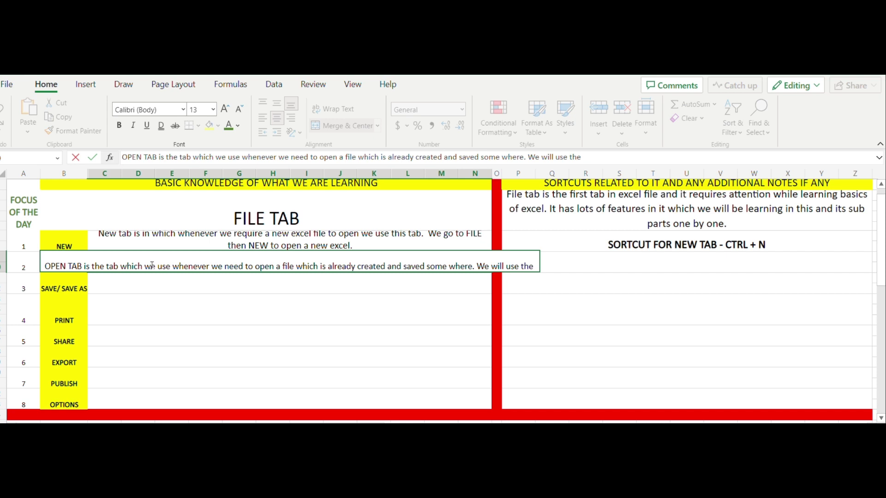
{"action": "type", "text": " brows"}
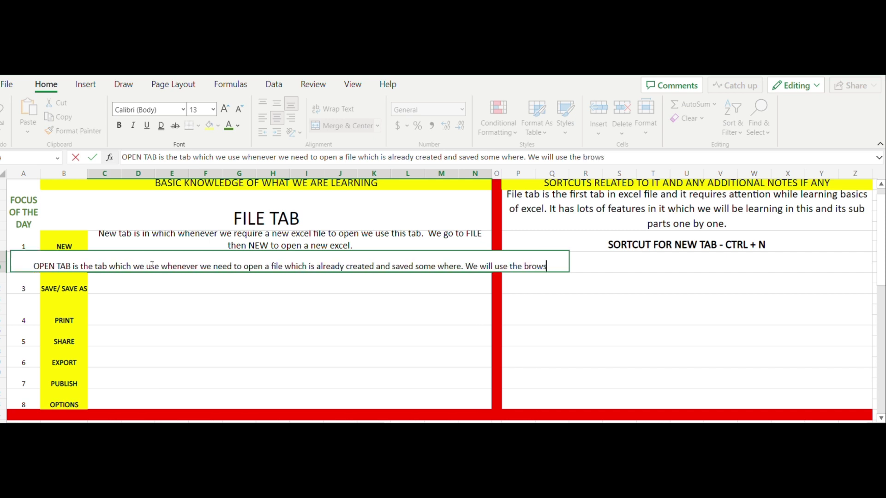
{"action": "type", "text": "e tab in it and select"}
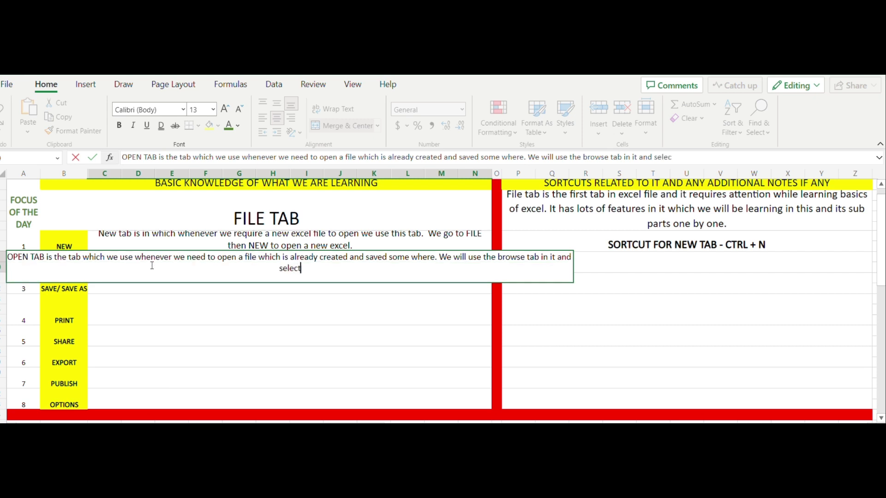
{"action": "type", "text": " our detin"}
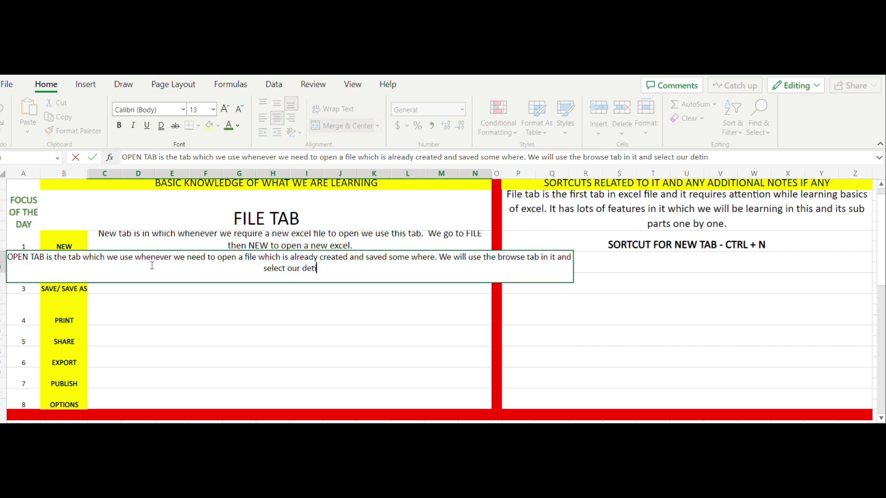
{"action": "key", "text": "BackSpace"}
{"action": "key", "text": "BackSpace"}
{"action": "key", "text": "BackSpace"}
{"action": "type", "text": "stination "}
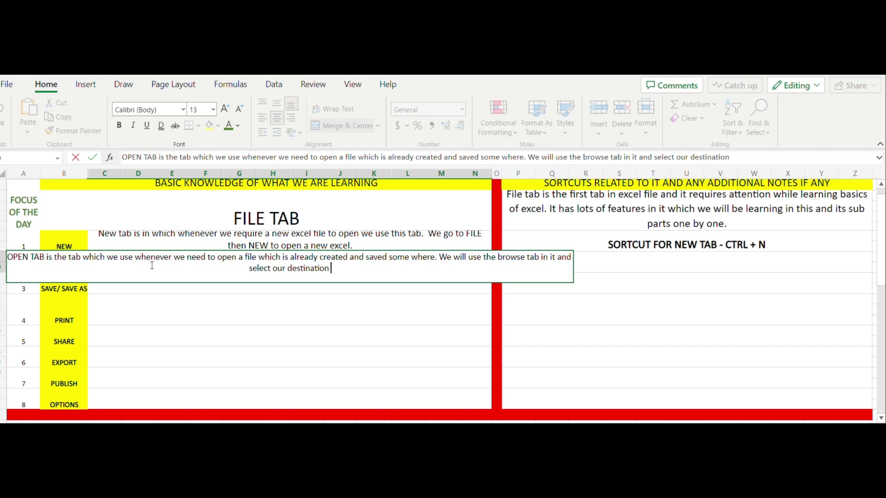
{"action": "type", "text": "and then o"}
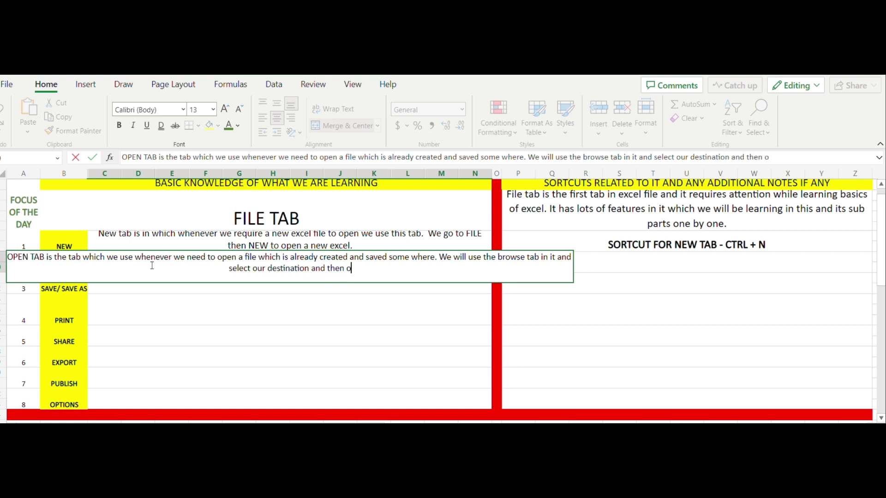
{"action": "type", "text": "pen the file"}
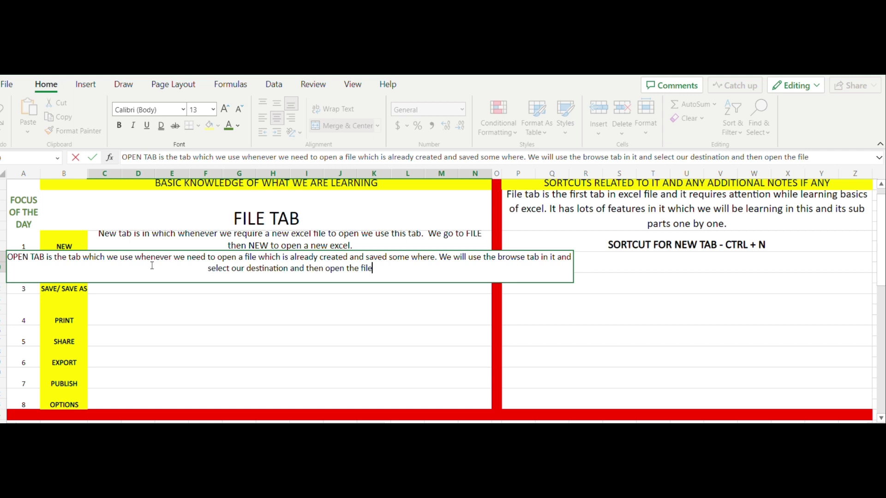
{"action": "type", "text": "."}
{"action": "left_click", "coordinate": [223, 302]}
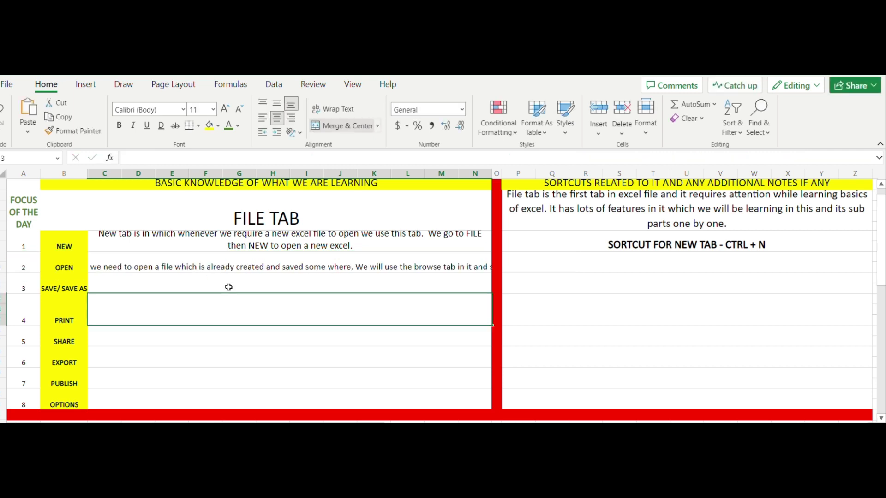
{"action": "left_click", "coordinate": [231, 265]}
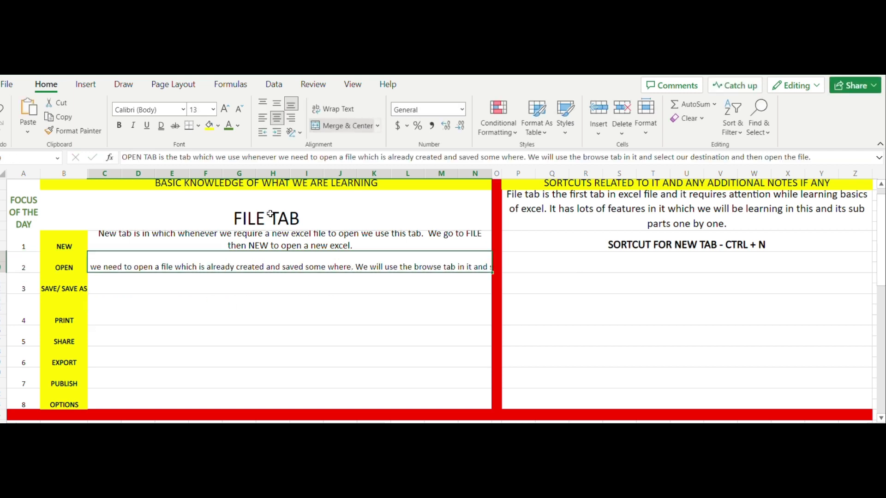
{"action": "left_click", "coordinate": [353, 110]}
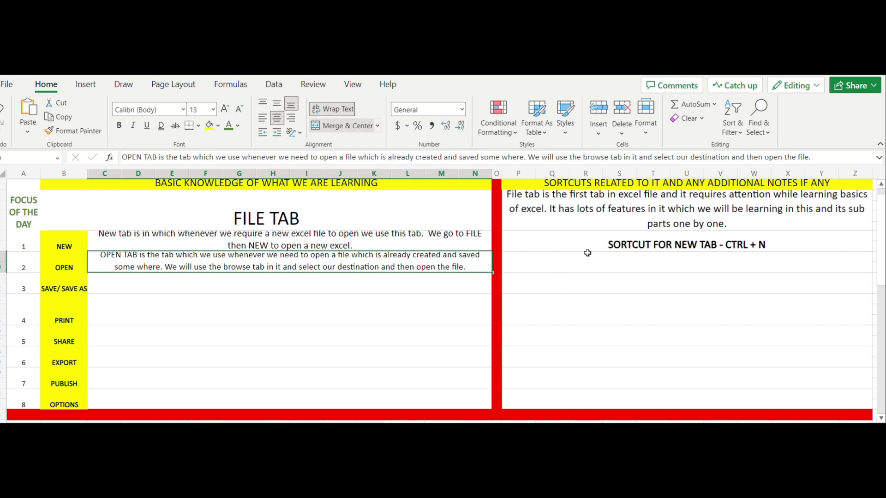
Try all borders on columns A to N from the BASIC KNOWLEDGE heading row down to the OPTIONS row, and undo them.
{"action": "left_click", "coordinate": [582, 269]}
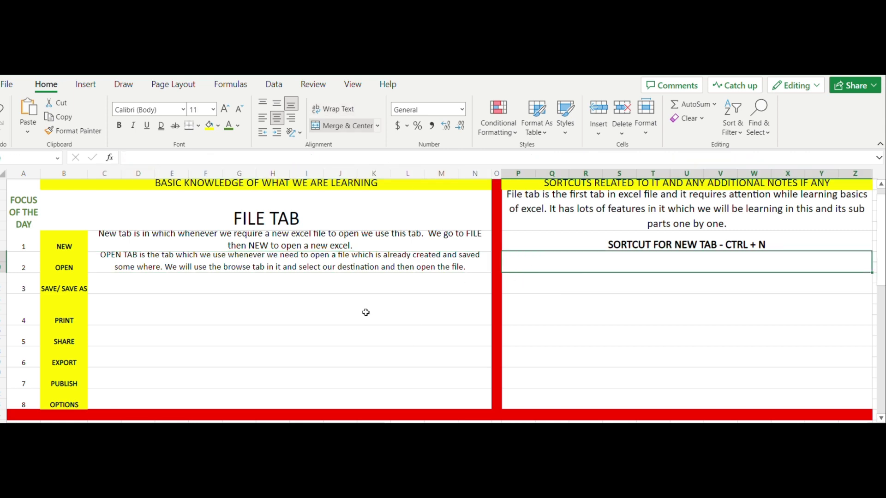
{"action": "left_click_drag", "start_coordinate": [312, 239], "coordinate": [213, 394]}
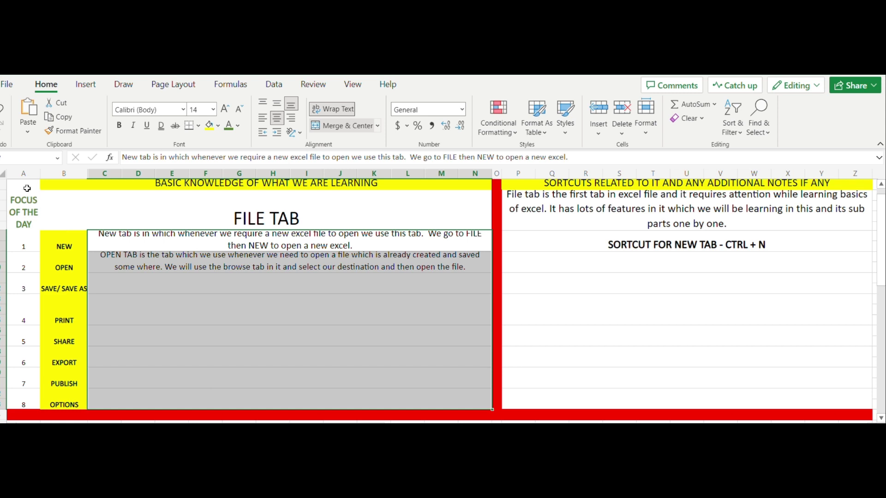
{"action": "left_click_drag", "start_coordinate": [24, 185], "coordinate": [470, 401]}
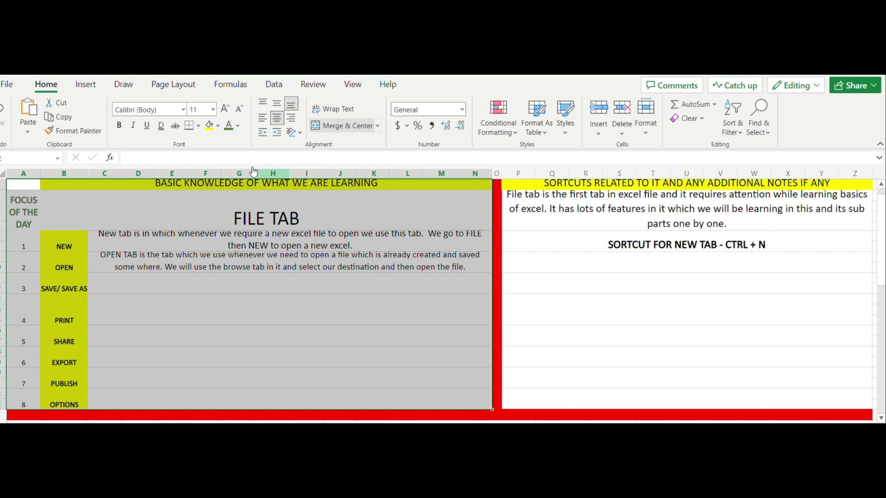
{"action": "left_click", "coordinate": [200, 127]}
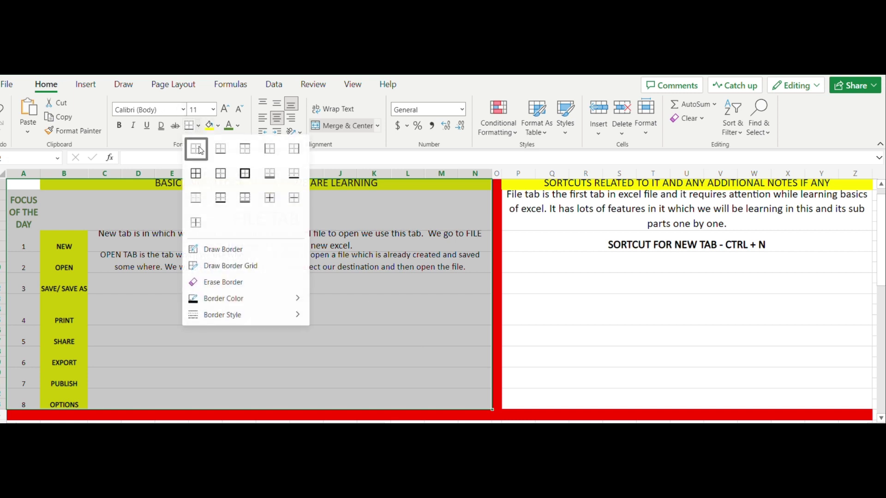
{"action": "left_click", "coordinate": [196, 178]}
{"action": "left_click", "coordinate": [178, 298]}
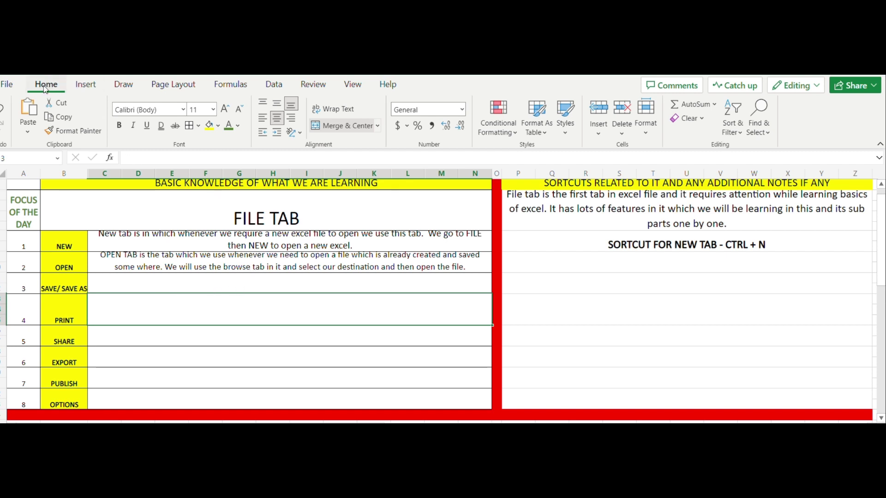
{"action": "left_click", "coordinate": [3, 109]}
{"action": "left_click", "coordinate": [2, 109]}
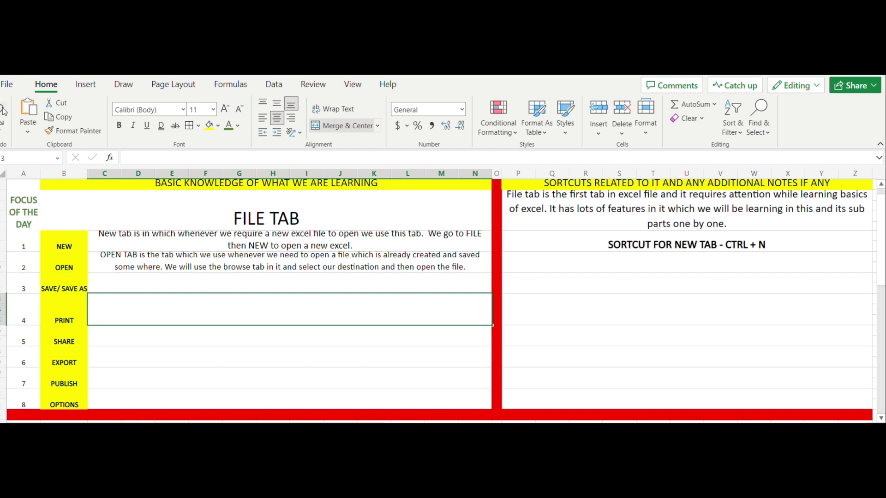
Apply all borders to columns A to N from the BASIC KNOWLEDGE heading row down to the OPTIONS row.
{"action": "left_click", "coordinate": [299, 282]}
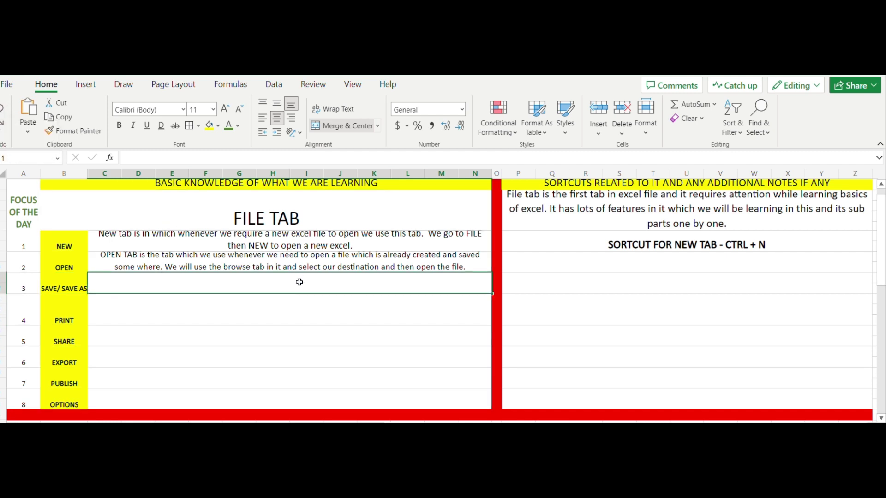
{"action": "mouse_move", "coordinate": [17, 185]}
{"action": "left_mouse_down"}
{"action": "mouse_move", "coordinate": [249, 319]}
{"action": "mouse_move", "coordinate": [215, 405]}
{"action": "left_mouse_up"}
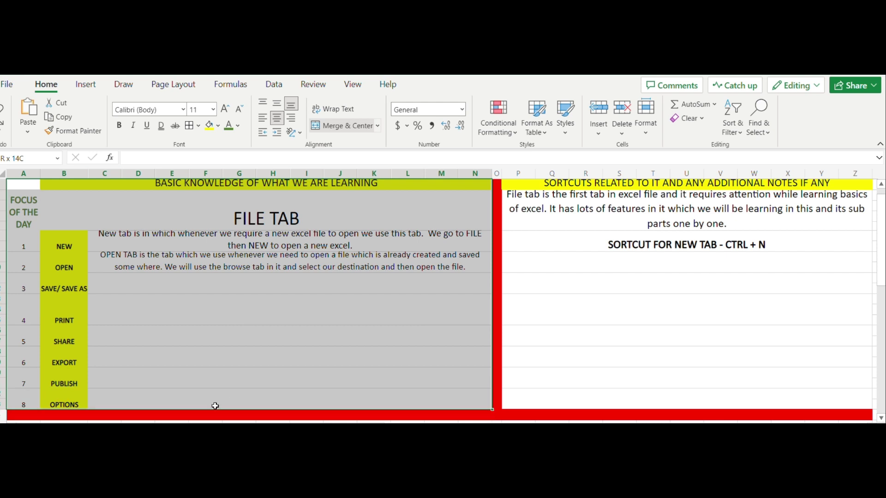
{"action": "left_click", "coordinate": [189, 126]}
Try font size 12 on the NEW row's description.
{"action": "left_click", "coordinate": [226, 240]}
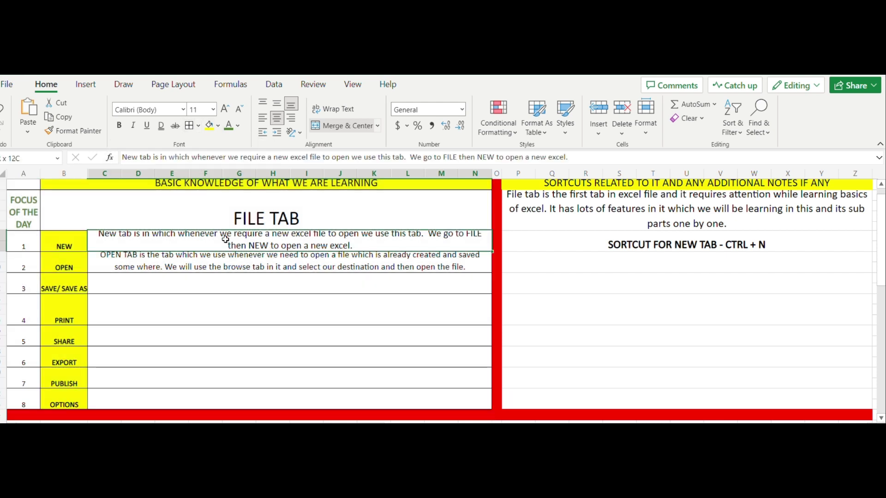
{"action": "left_click", "coordinate": [204, 111]}
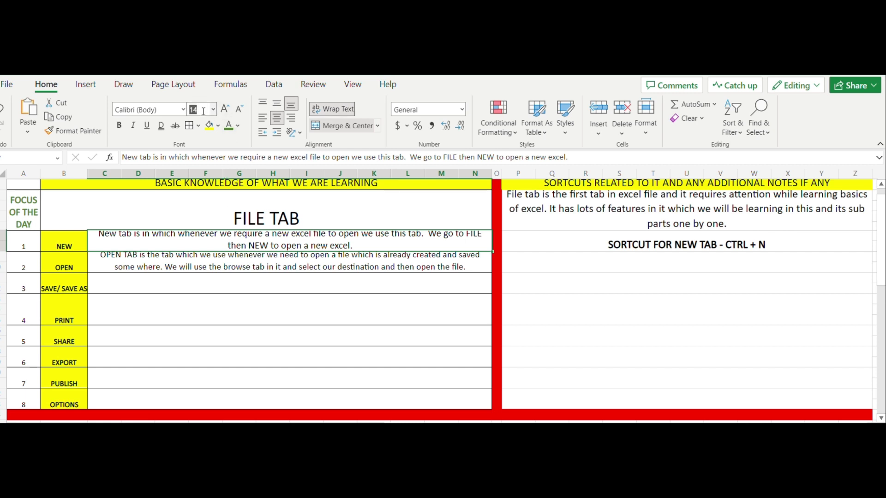
{"action": "type", "text": "12"}
{"action": "key", "text": "Return"}
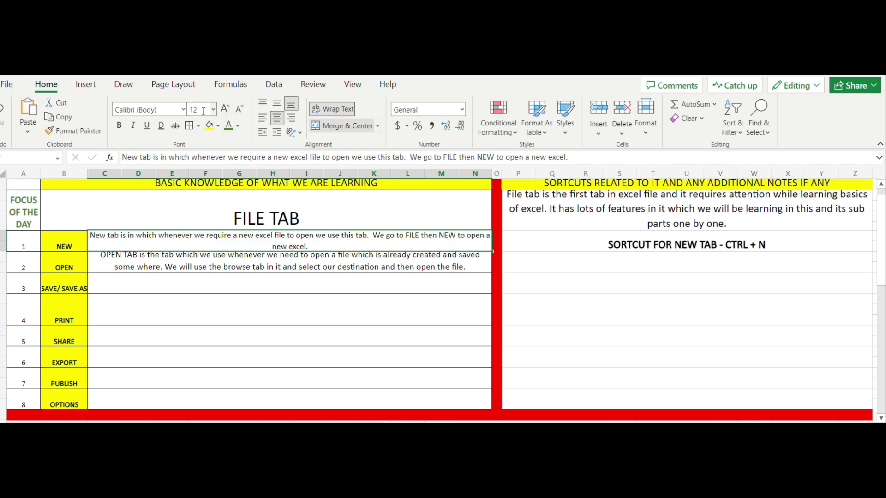
Set the OPEN row's description to font size 12 and undo the accidental overwriting of its text with 12.
{"action": "left_click", "coordinate": [200, 264]}
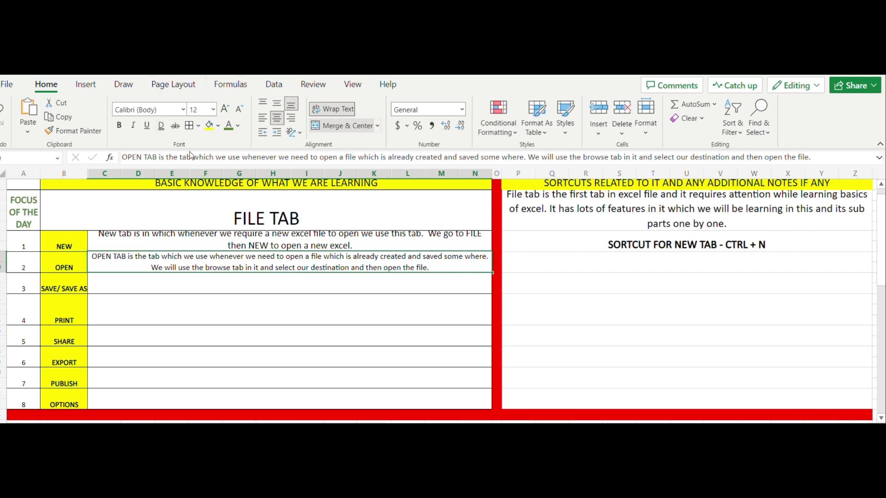
{"action": "type", "text": "12"}
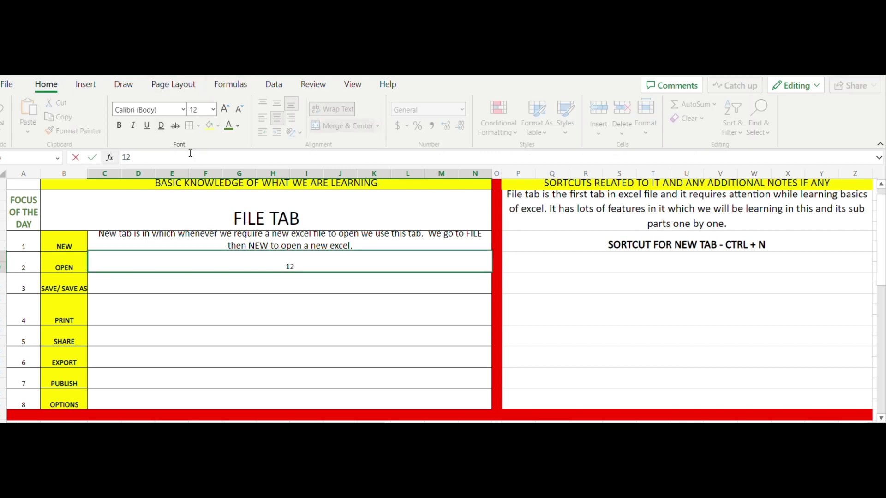
{"action": "left_click", "coordinate": [152, 288]}
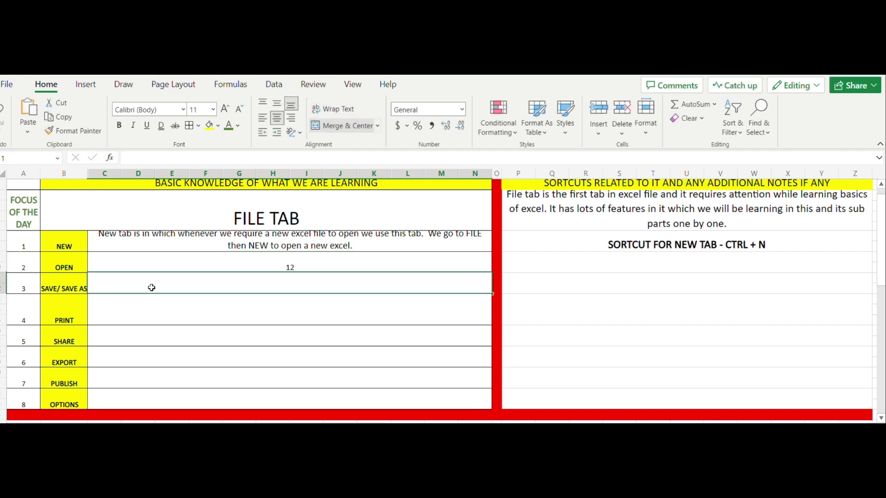
{"action": "key", "text": "ctrl+z"}
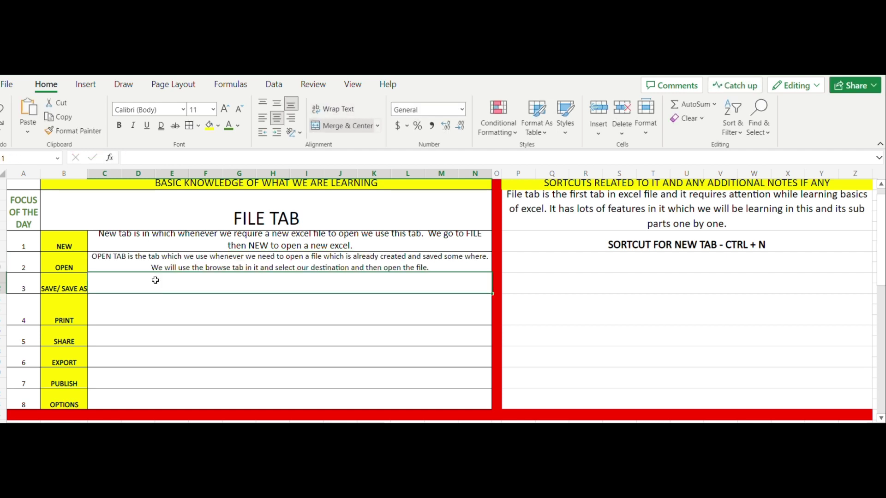
{"action": "left_click", "coordinate": [147, 257]}
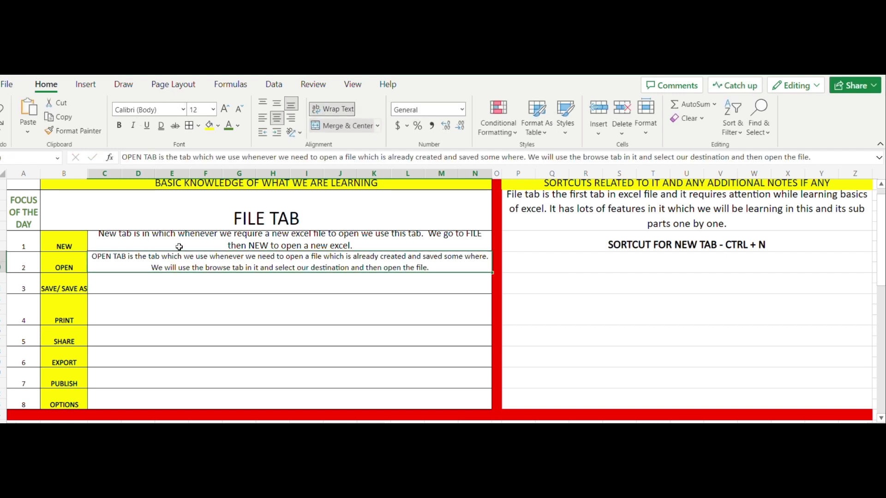
{"action": "left_click", "coordinate": [175, 286]}
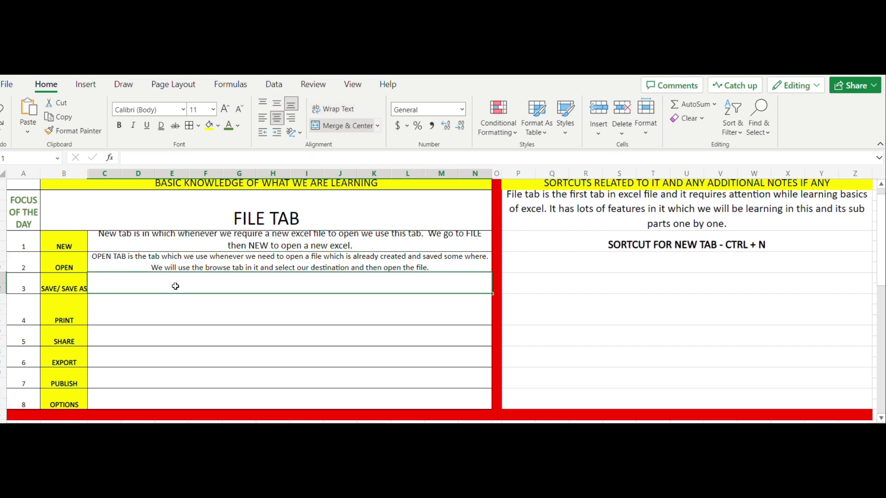
Try again to reduce the NEW row's description to font size 12.
{"action": "left_click", "coordinate": [196, 241]}
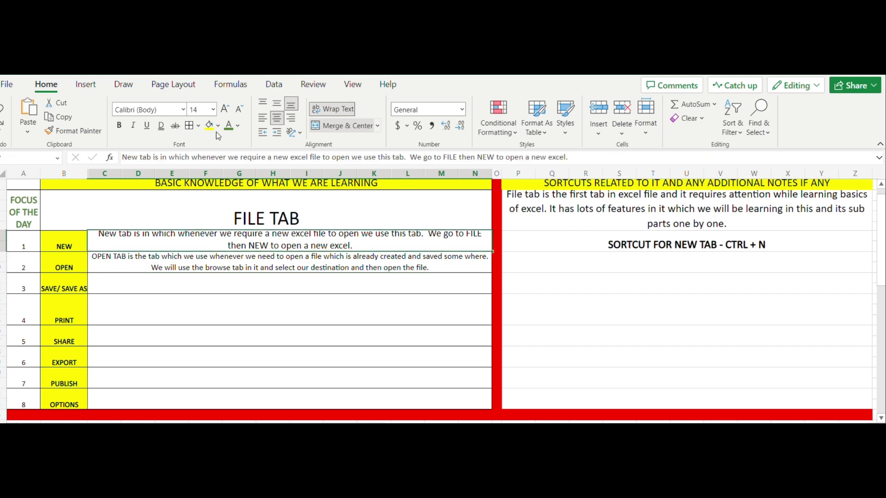
{"action": "left_click", "coordinate": [198, 106]}
{"action": "type", "text": "12"}
{"action": "key", "text": "Return"}
{"action": "left_click", "coordinate": [182, 291]}
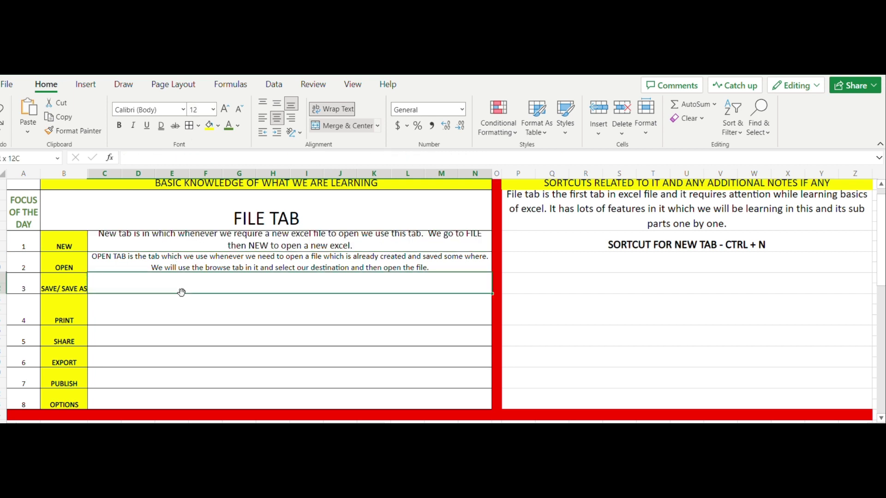
{"action": "left_click", "coordinate": [336, 241]}
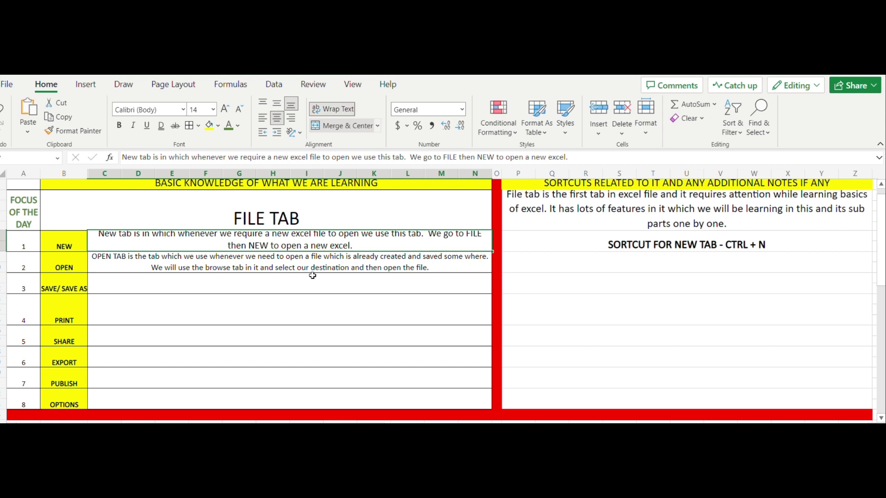
{"action": "left_click", "coordinate": [306, 261]}
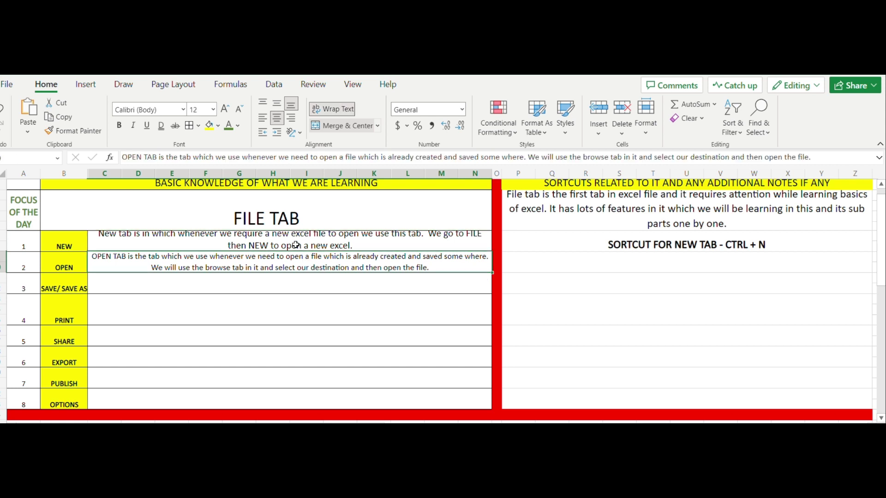
{"action": "left_click", "coordinate": [296, 245]}
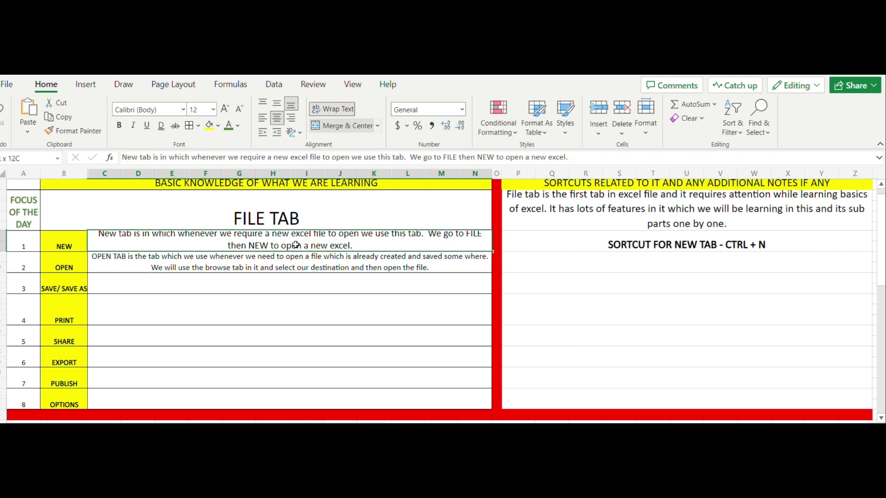
{"action": "left_click", "coordinate": [197, 108]}
{"action": "type", "text": "12"}
{"action": "key", "text": "Return"}
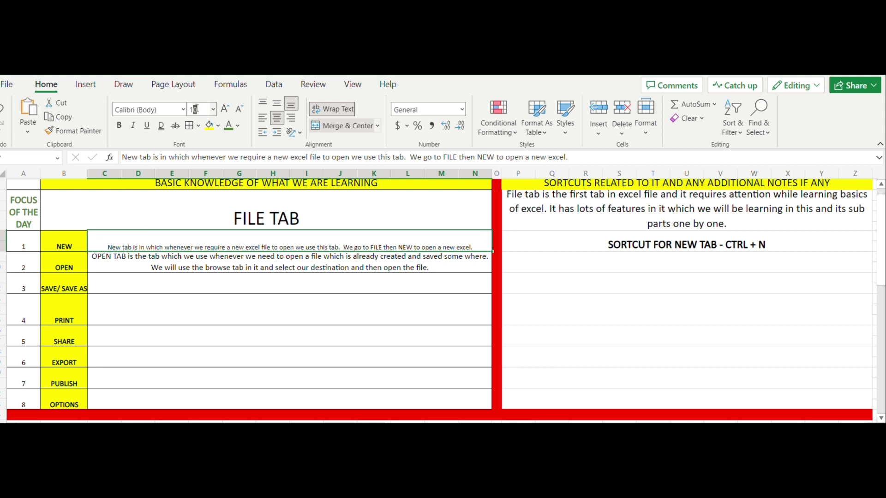
Enter "Save and Save AS has two different roles in excel." in font size 12 as the SAVE/SAVE AS row's description.
{"action": "left_click", "coordinate": [206, 290]}
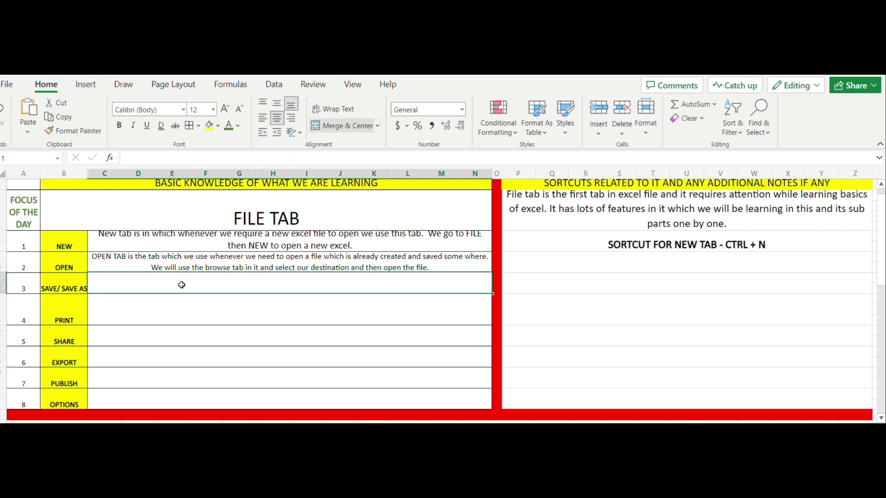
{"action": "type", "text": "sa"}
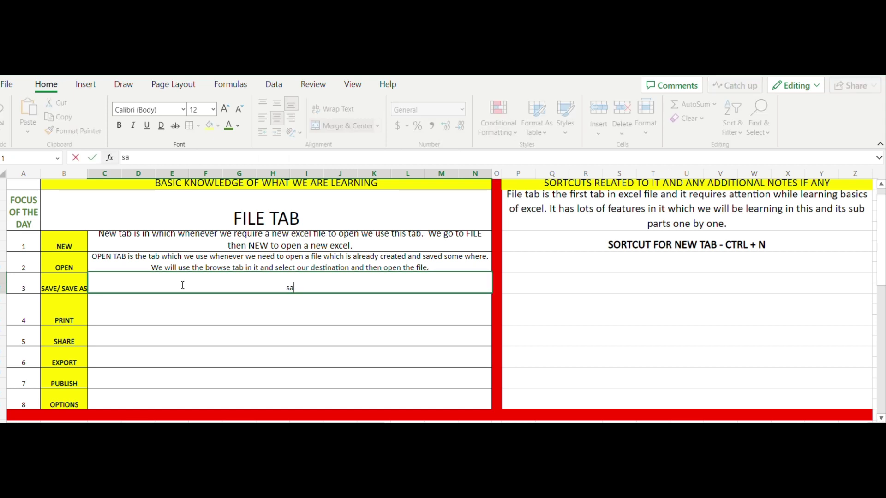
{"action": "key", "text": "BackSpace"}
{"action": "type", "text": "Save and a"}
{"action": "key", "text": "BackSpace"}
{"action": "type", "text": "Save A"}
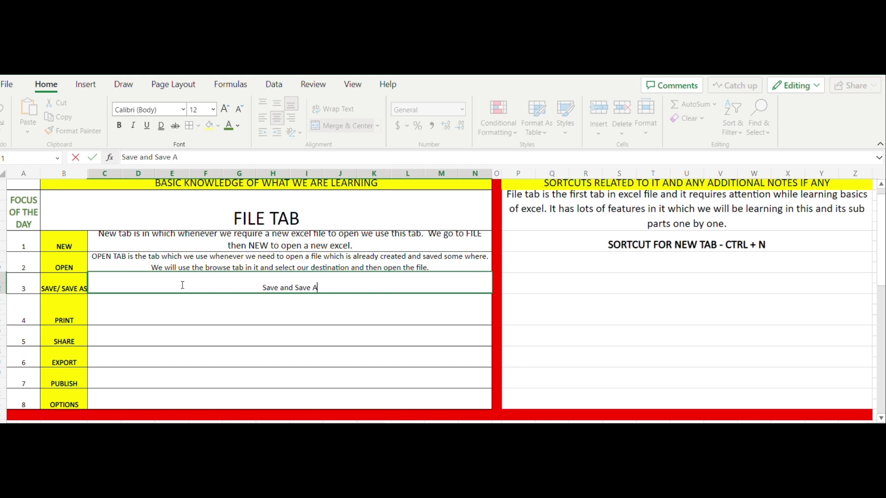
{"action": "type", "text": "S has t"}
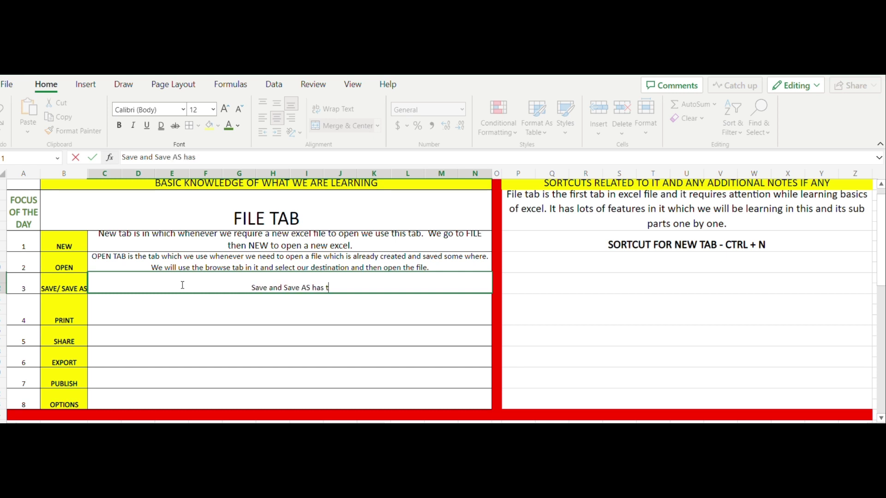
{"action": "type", "text": "wo diff"}
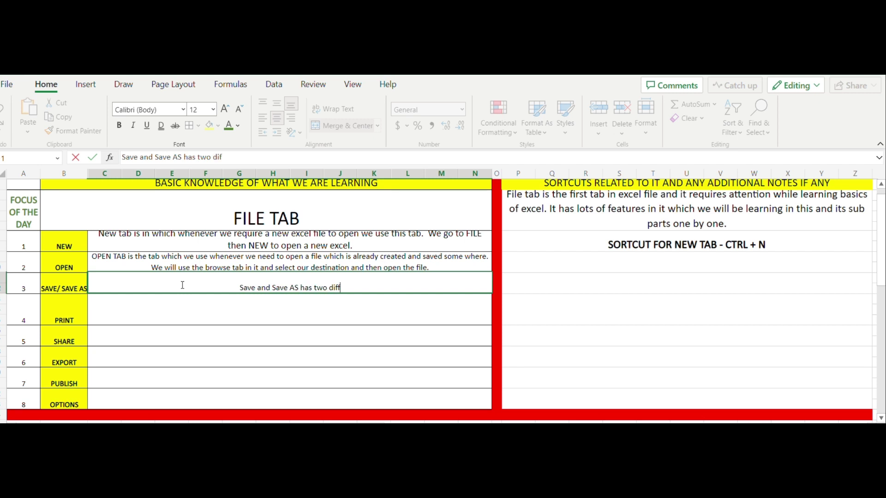
{"action": "type", "text": "eren"}
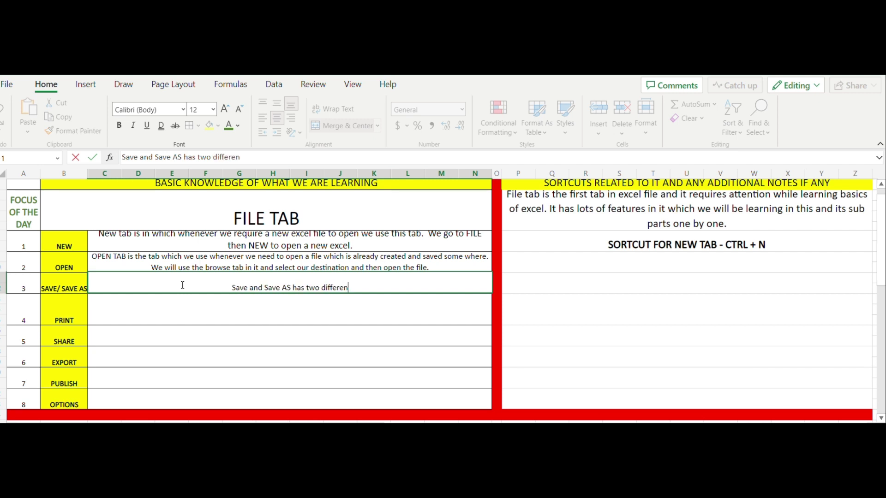
{"action": "type", "text": "t rol"}
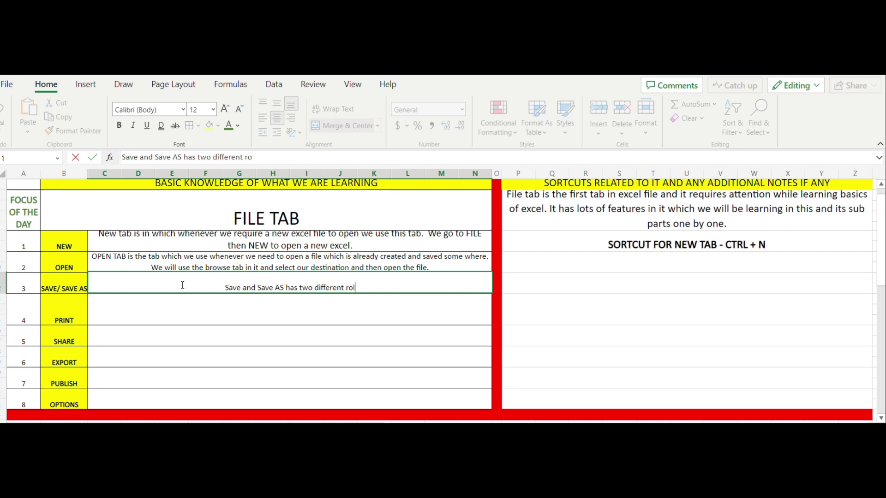
{"action": "type", "text": "es in"}
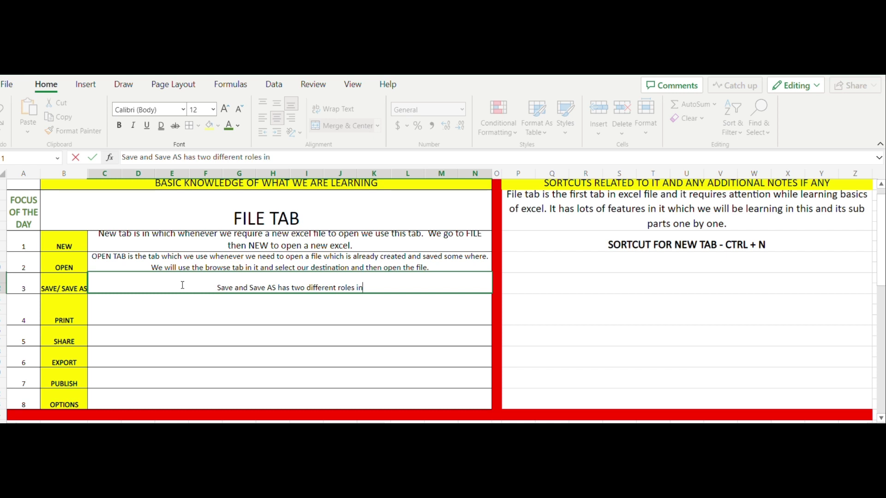
{"action": "type", "text": " excel."}
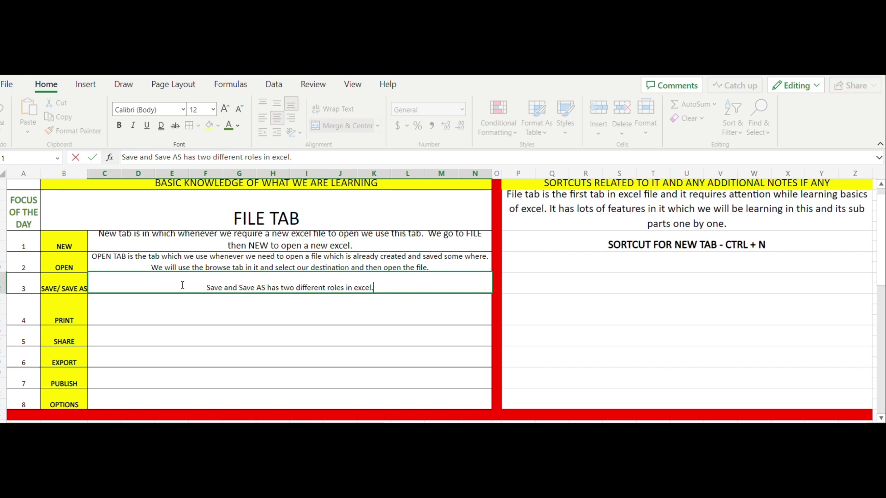
Add "Save is used to save any new file which we had created recently" to the SAVE/SAVE AS row's description.
{"action": "type", "text": " Save "}
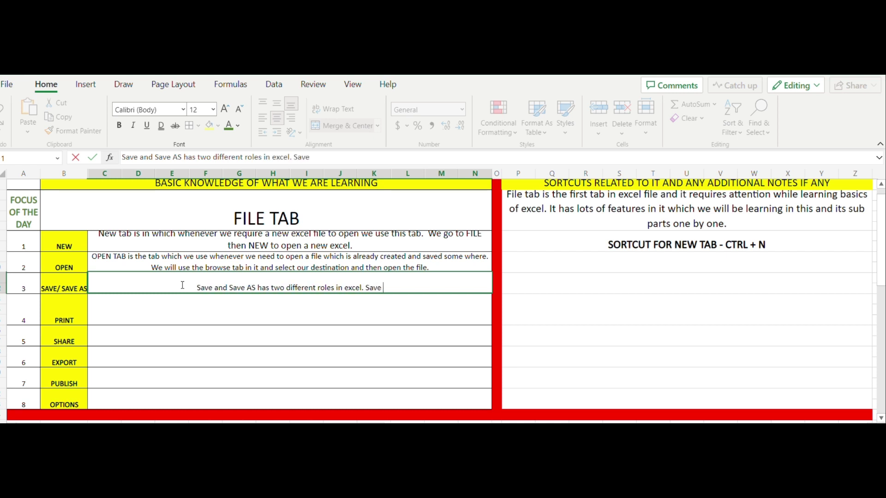
{"action": "type", "text": "is use t"}
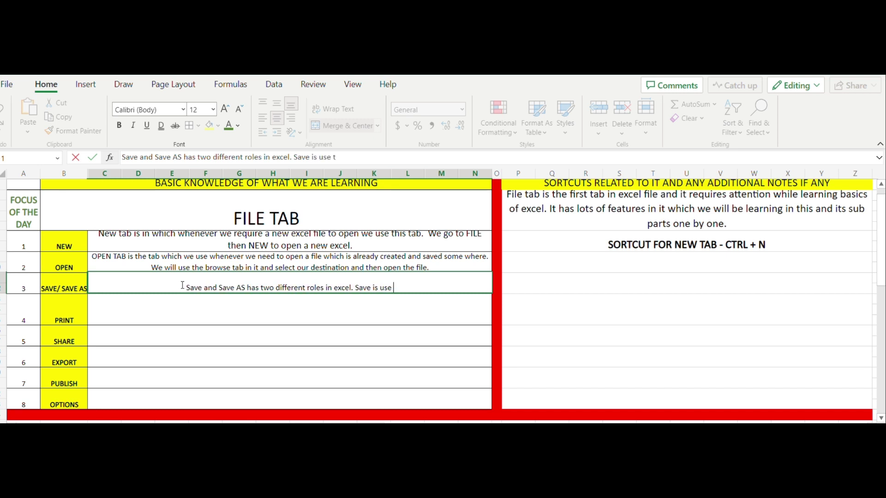
{"action": "key", "text": "BackSpace"}
{"action": "type", "text": "d to save"}
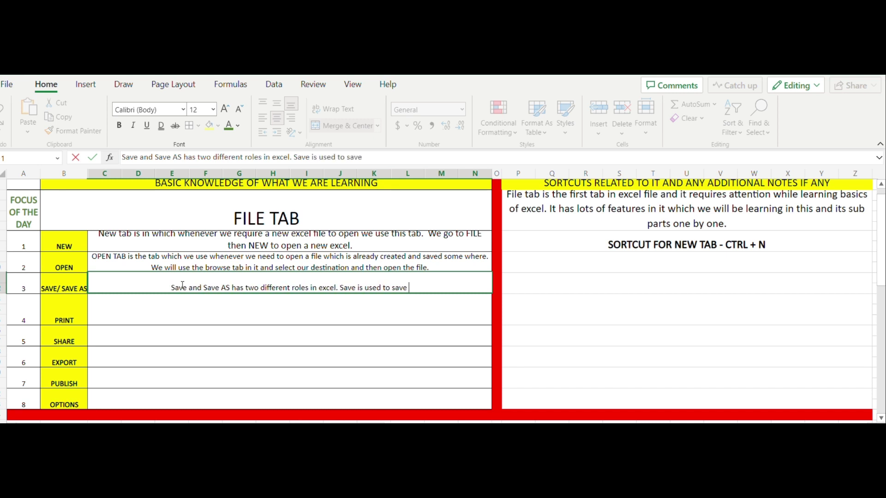
{"action": "type", "text": " any"}
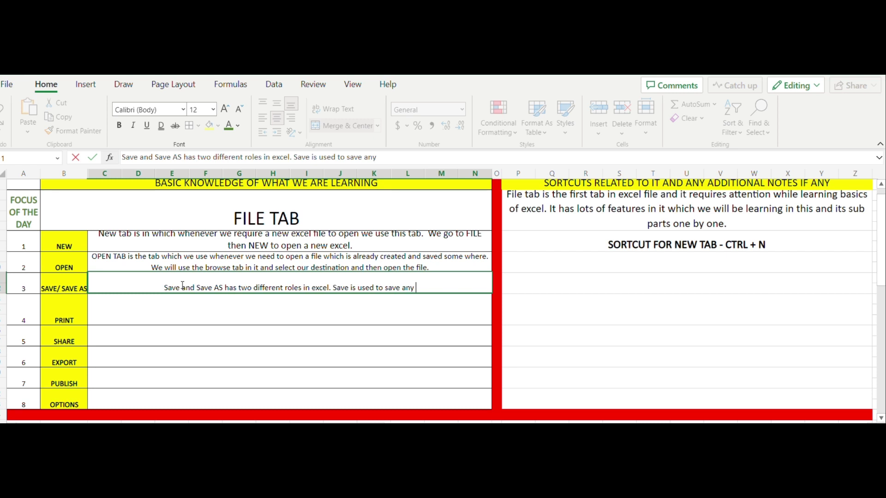
{"action": "type", "text": " new file"}
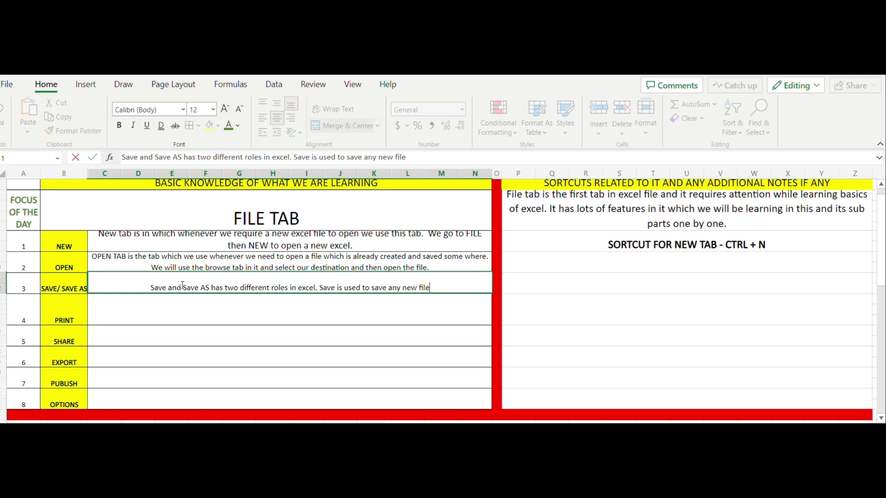
{"action": "type", "text": " c"}
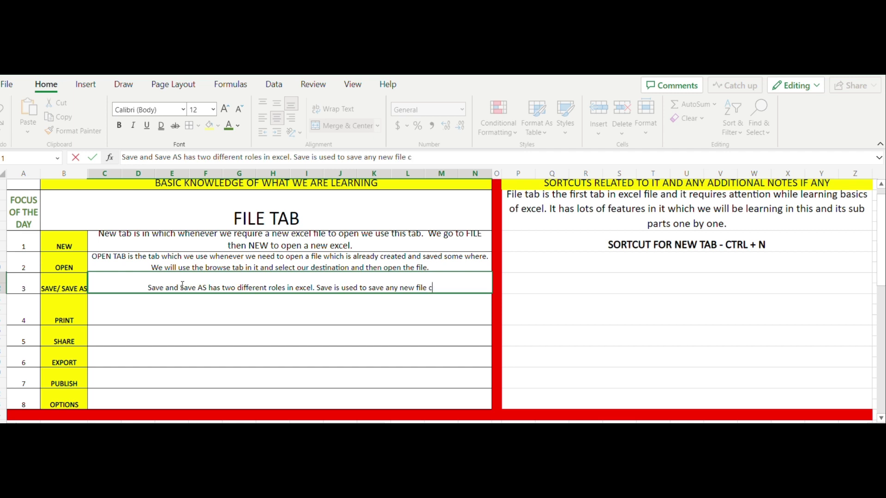
{"action": "key", "text": "BackSpace"}
{"action": "type", "text": "which"}
{"action": "type", "text": "we"}
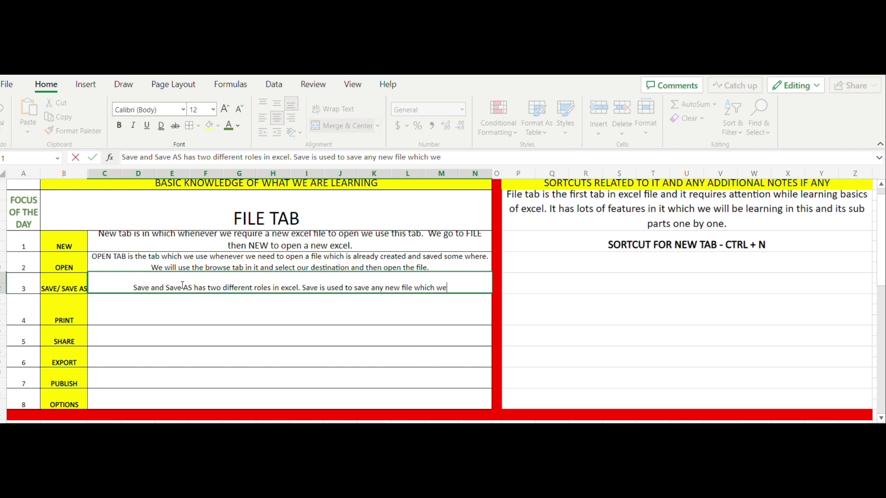
{"action": "type", "text": " had creat"}
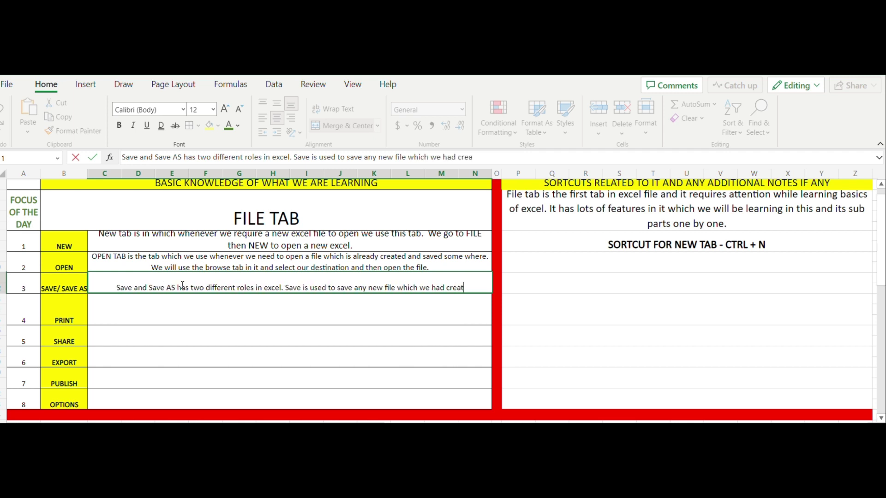
{"action": "type", "text": "ed rect"}
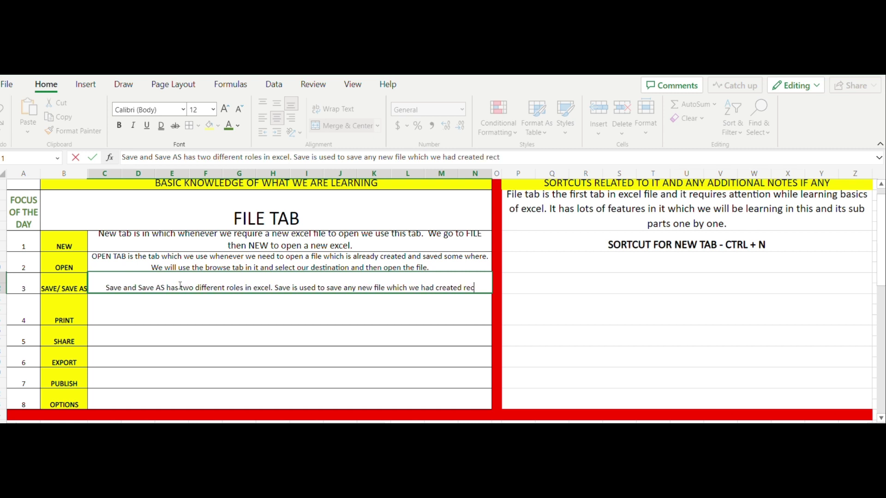
{"action": "key", "text": "BackSpace"}
{"action": "type", "text": "entl"}
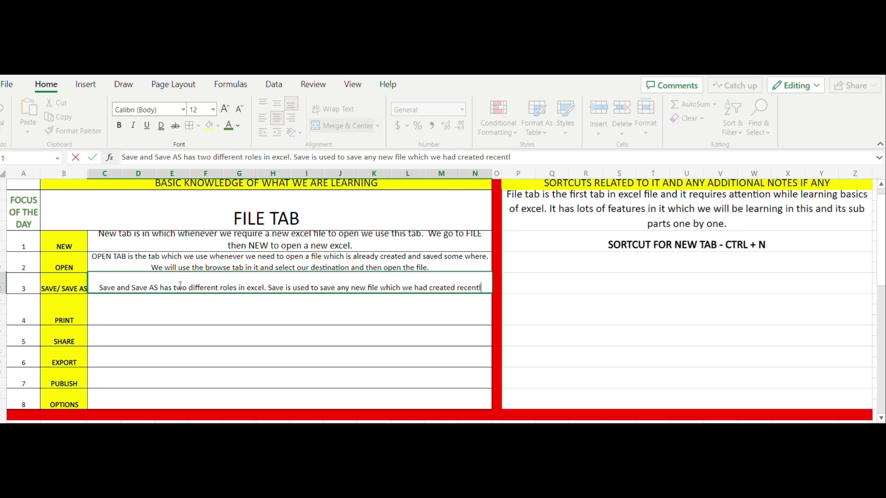
{"action": "type", "text": "y whe"}
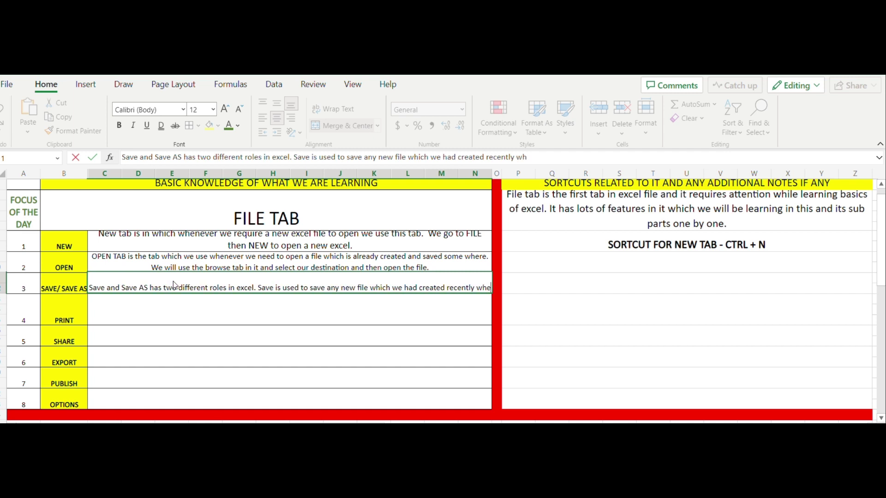
Continue the SAVE/SAVE AS description with "where as Save AS is used to save any existing file in some other path".
{"action": "type", "text": "re"}
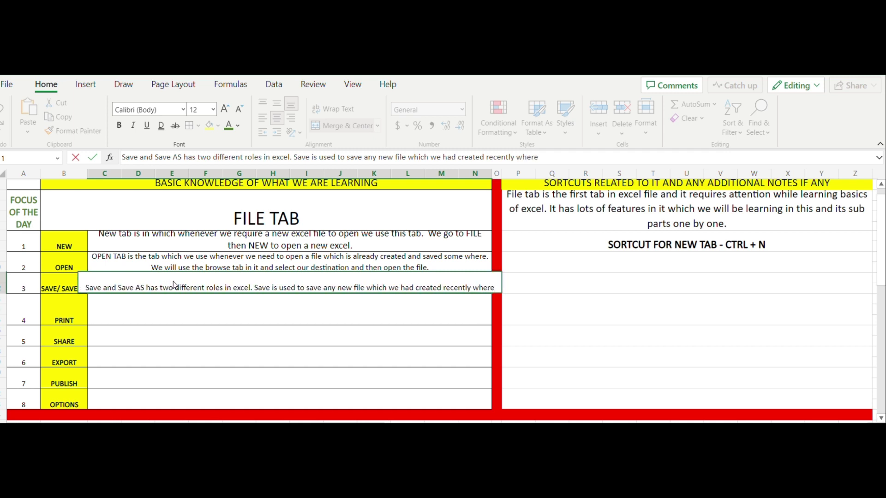
{"action": "type", "text": " as"}
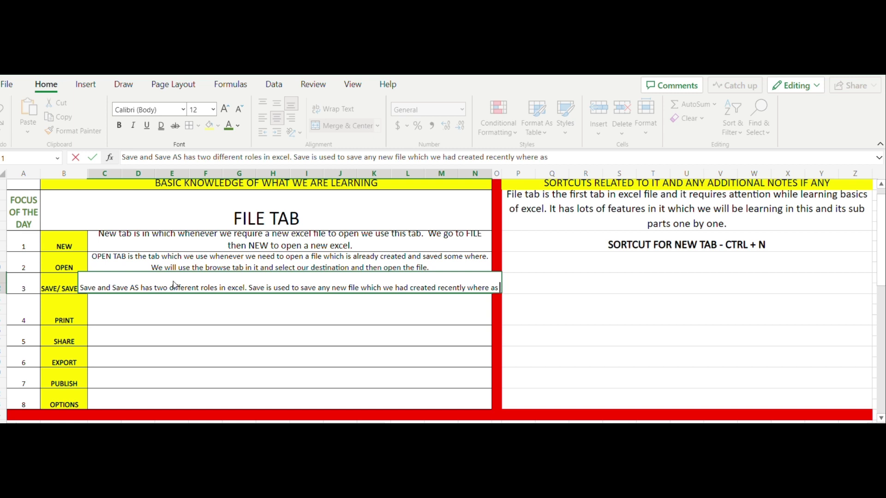
{"action": "type", "text": " Save"}
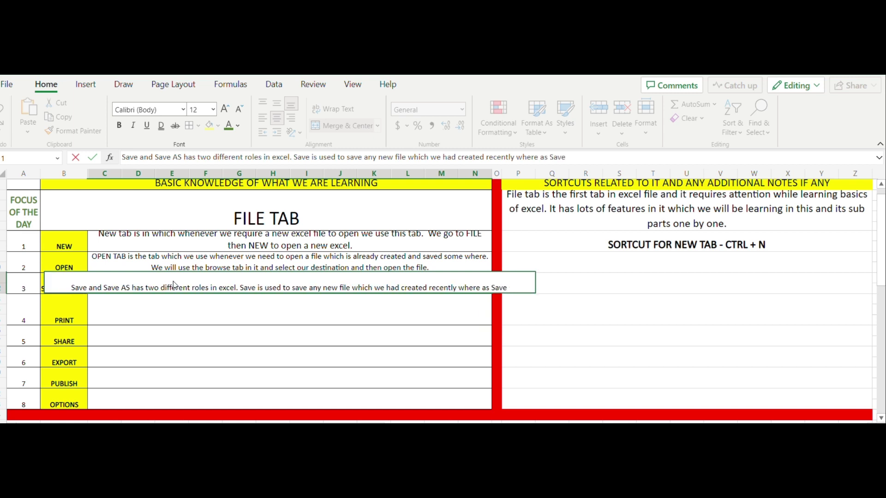
{"action": "type", "text": " AS"}
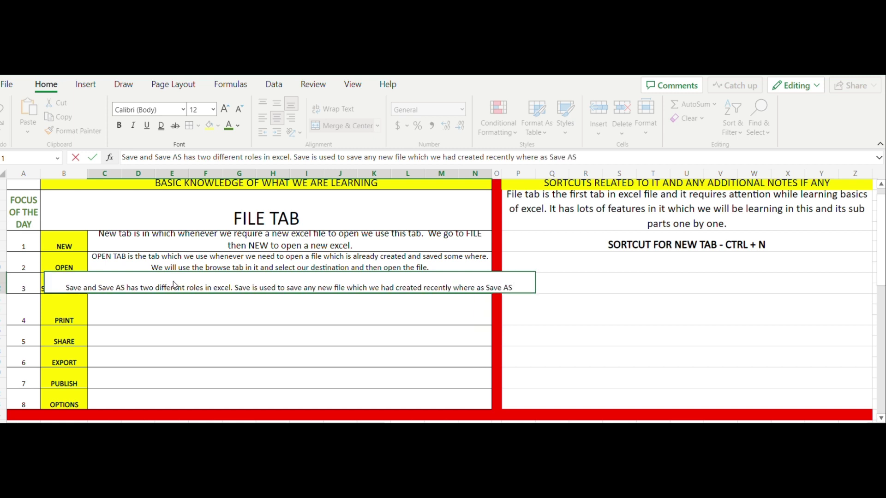
{"action": "type", "text": " is used to"}
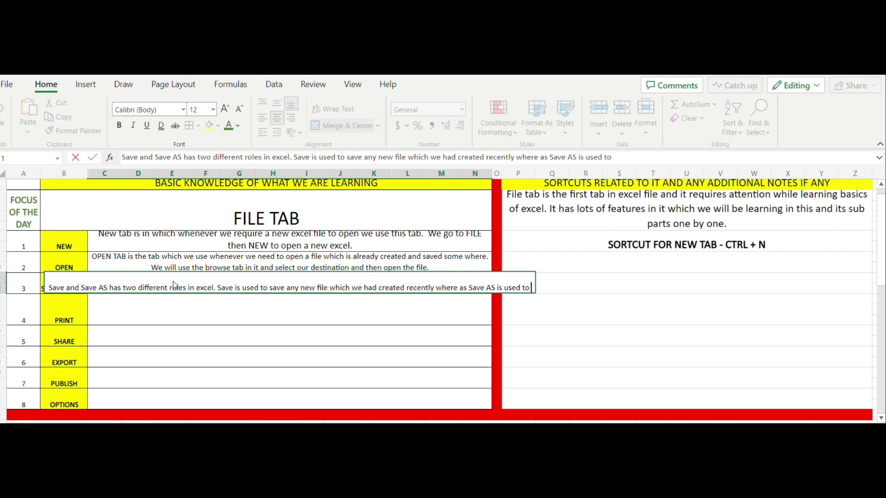
{"action": "type", "text": " save any"}
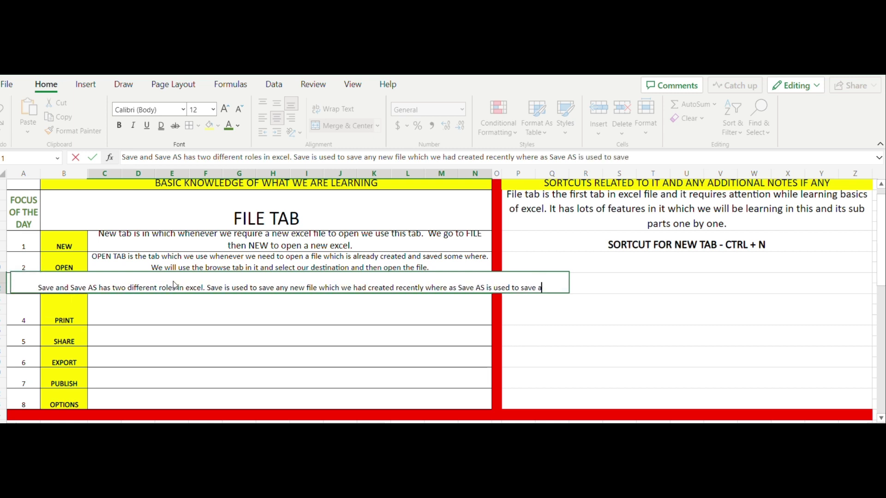
{"action": "type", "text": " ei"}
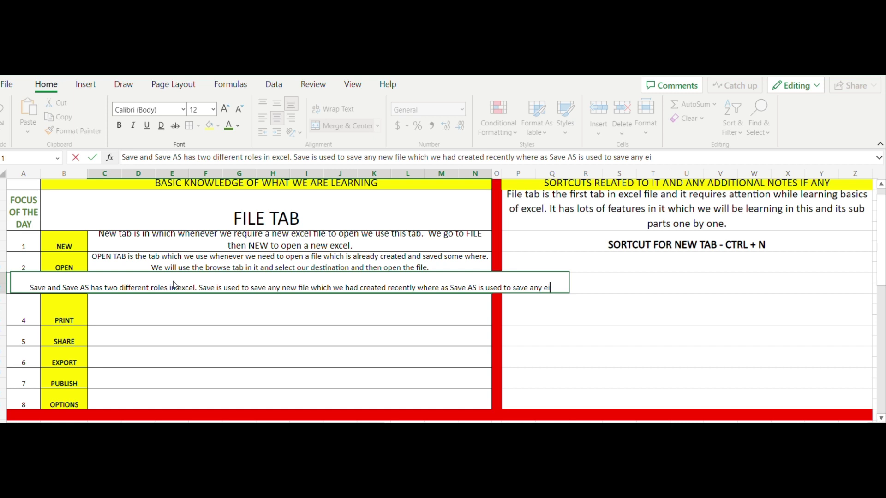
{"action": "type", "text": "xisting file"}
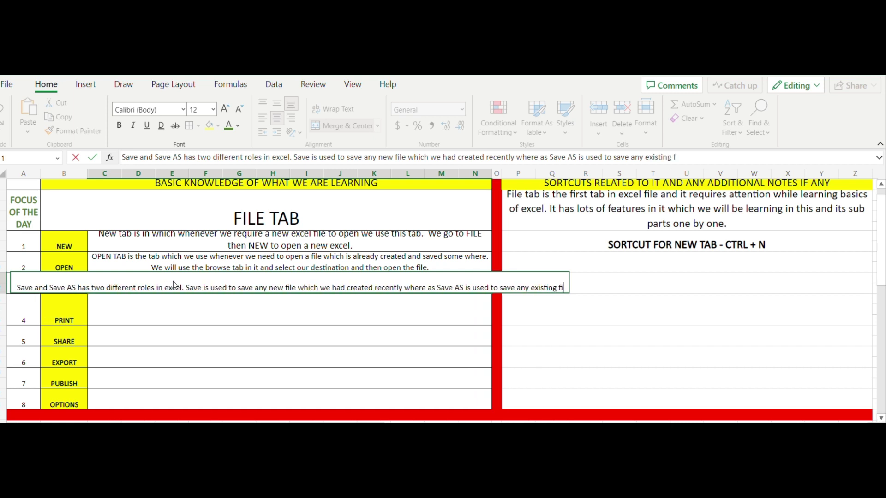
{"action": "type", "text": " in"}
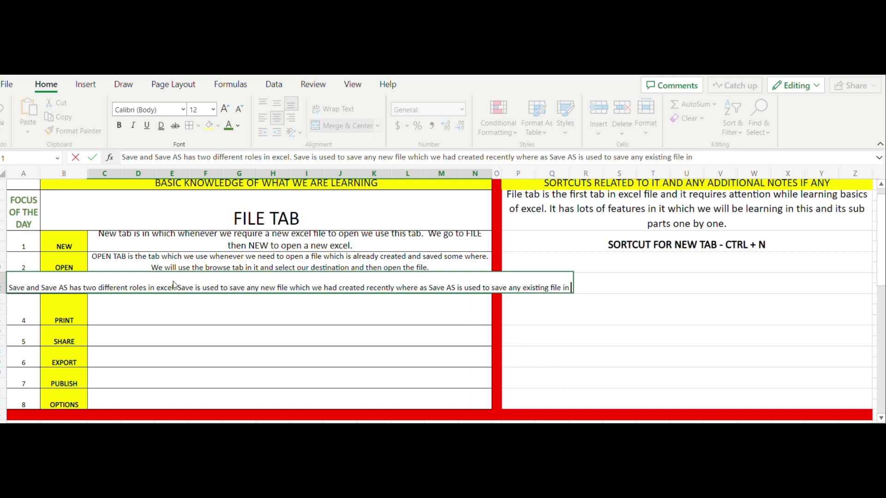
{"action": "type", "text": " some other"}
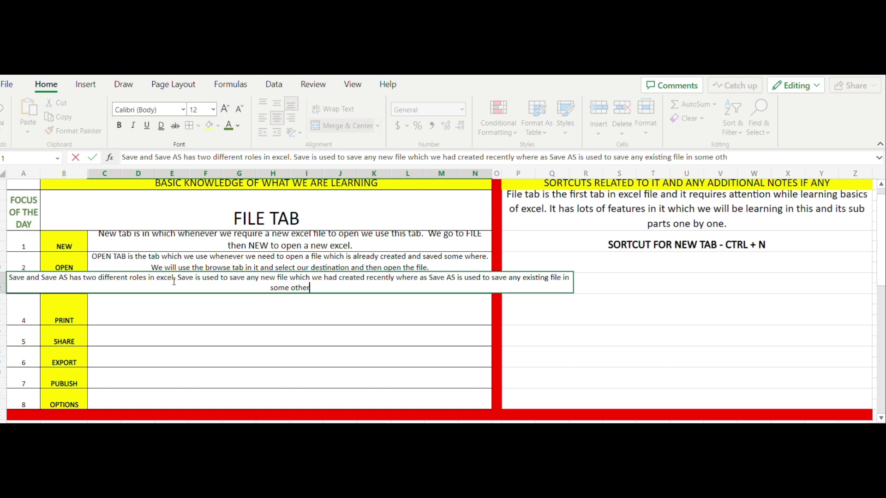
{"action": "type", "text": " path or if we "}
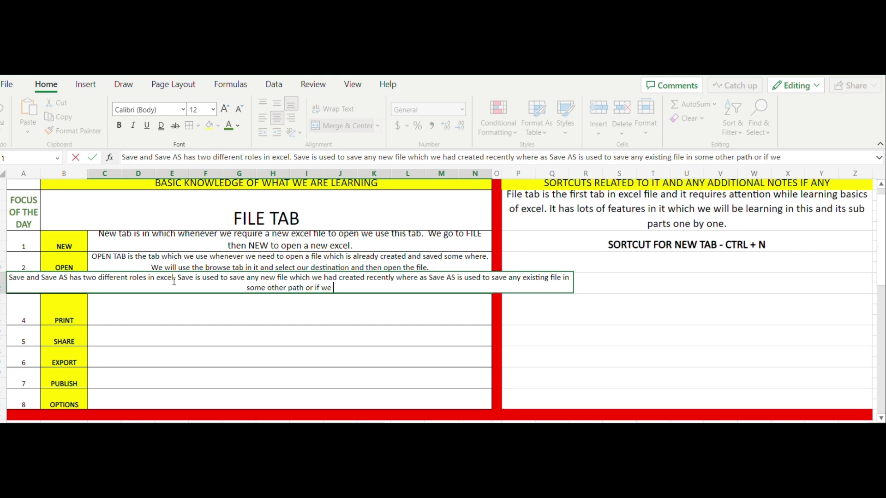
Finish the SAVE/SAVE AS description with "or if we had opened a read only file we can use SAVE AS as an option to save that file.".
{"action": "type", "text": "had open"}
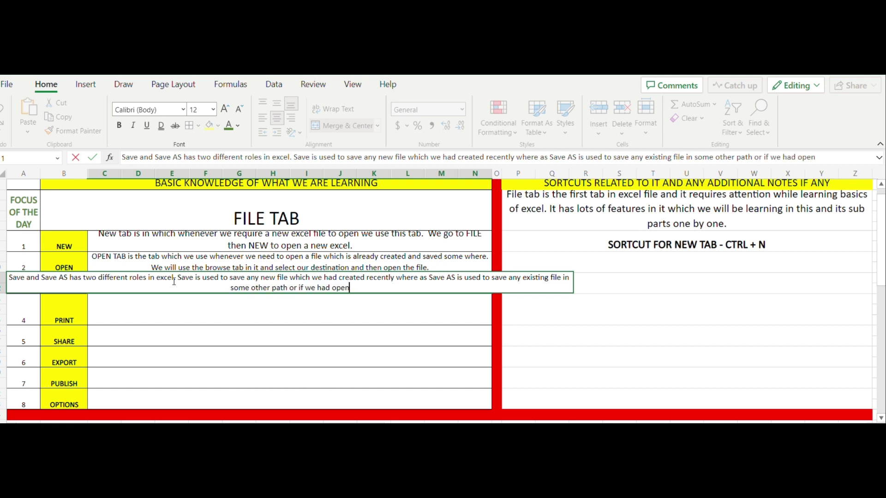
{"action": "type", "text": "ed a "}
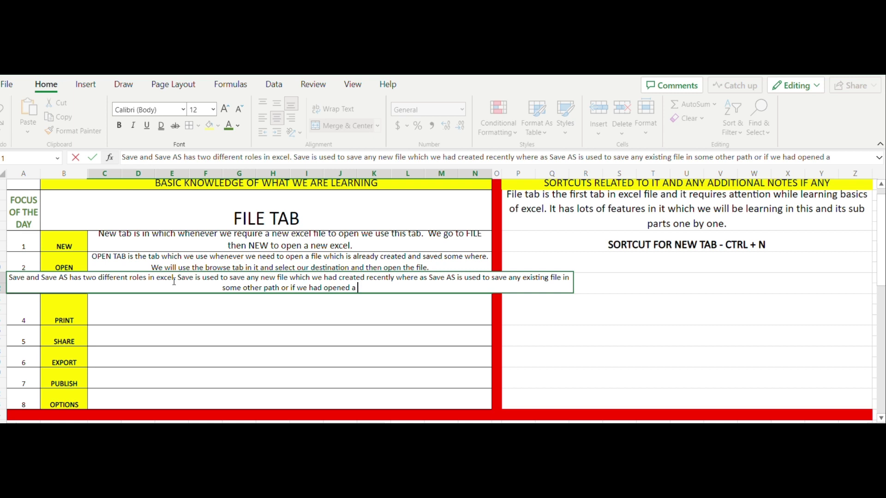
{"action": "type", "text": "read onl"}
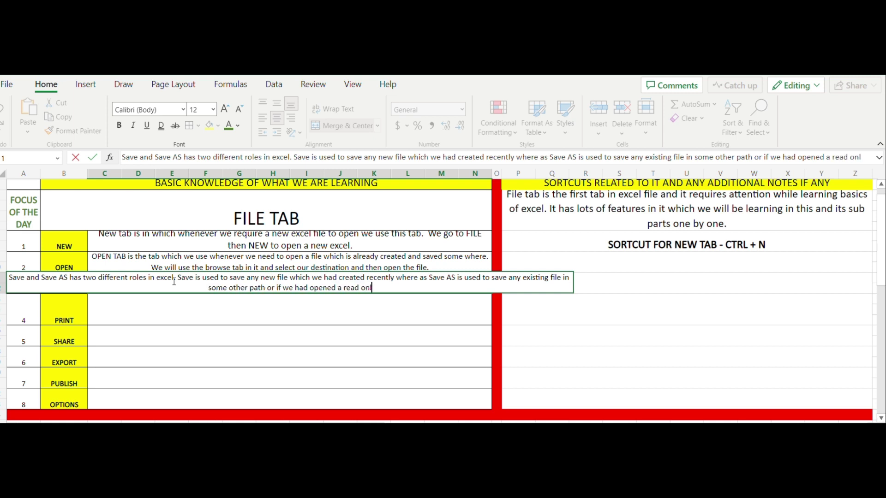
{"action": "type", "text": "y file we ca"}
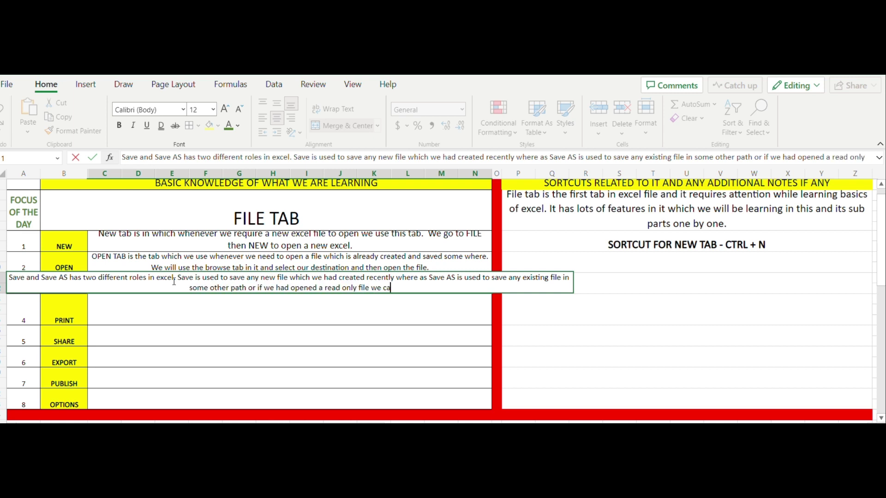
{"action": "type", "text": "n use sav"}
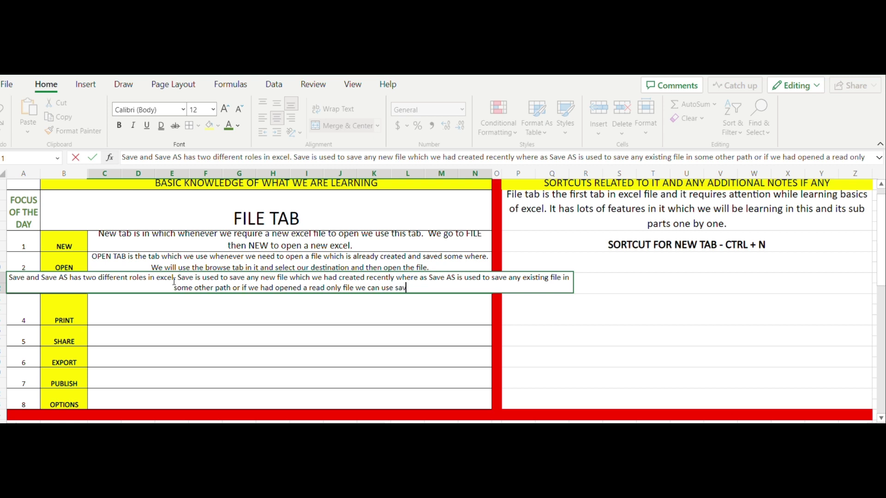
{"action": "key", "text": "BackSpace"}
{"action": "key", "text": "BackSpace"}
{"action": "key", "text": "BackSpace"}
{"action": "type", "text": "S"}
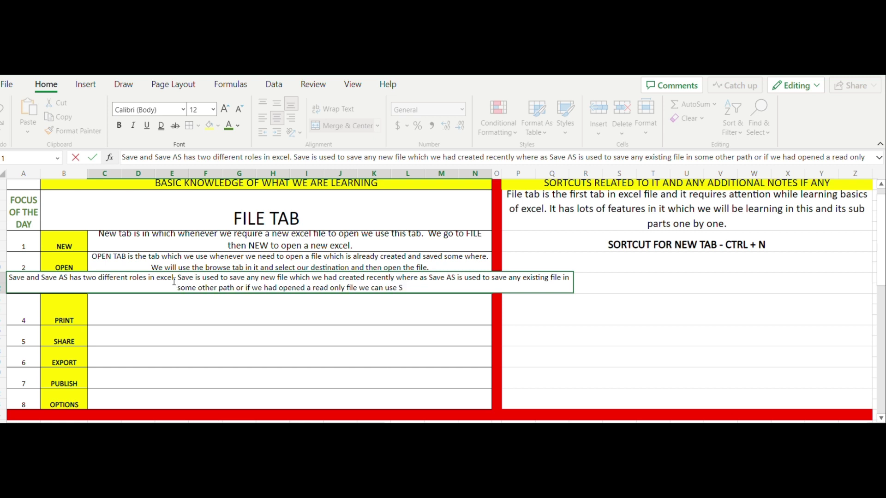
{"action": "type", "text": "AVE AS"}
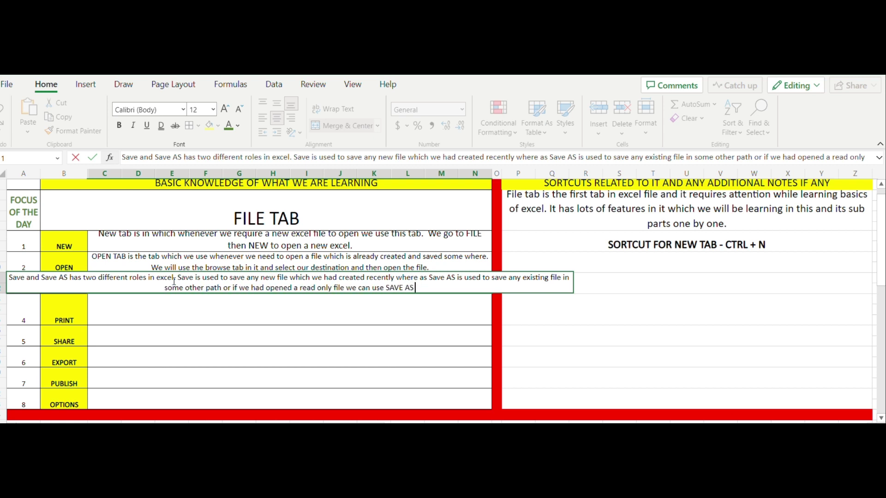
{"action": "type", "text": " as an o"}
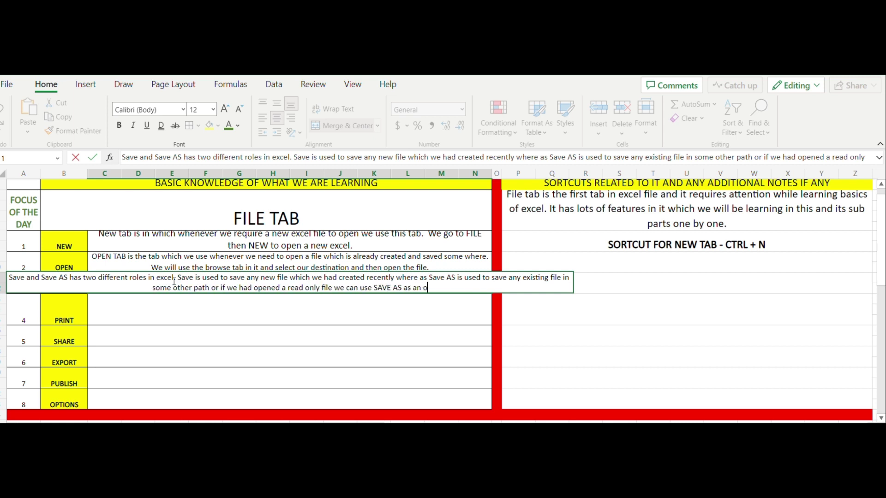
{"action": "type", "text": "ption to"}
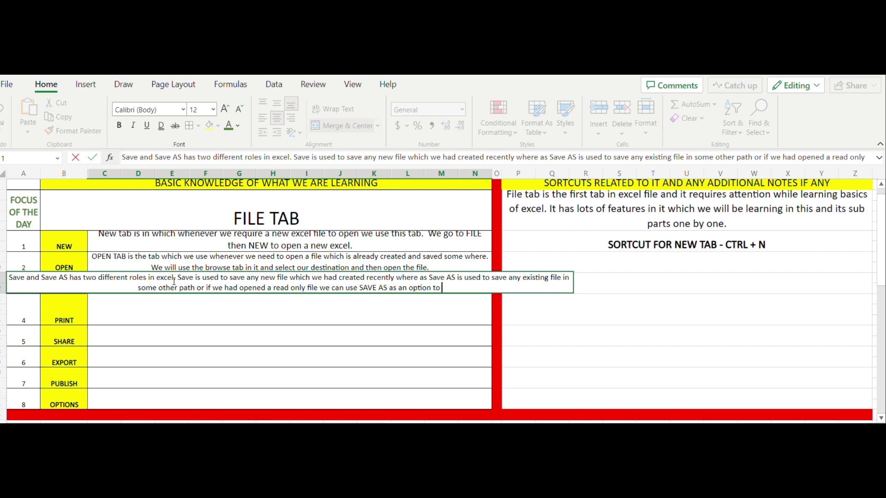
{"action": "type", "text": " save that f"}
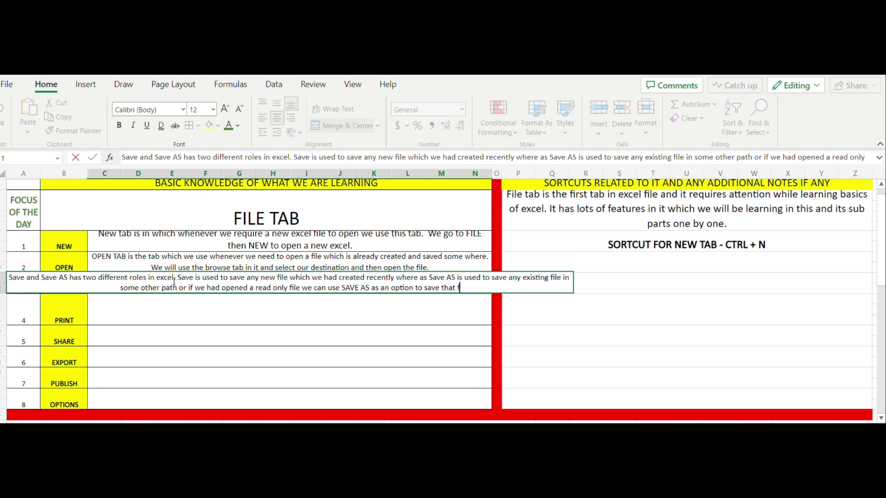
{"action": "type", "text": "ile."}
{"action": "left_click", "coordinate": [150, 319]}
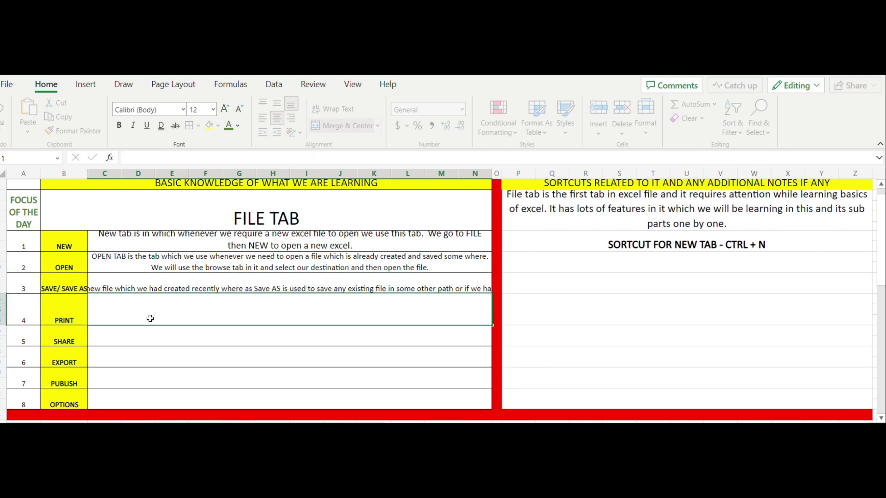
Turn on text wrapping for the SAVE/SAVE AS row's description.
{"action": "left_click", "coordinate": [187, 290]}
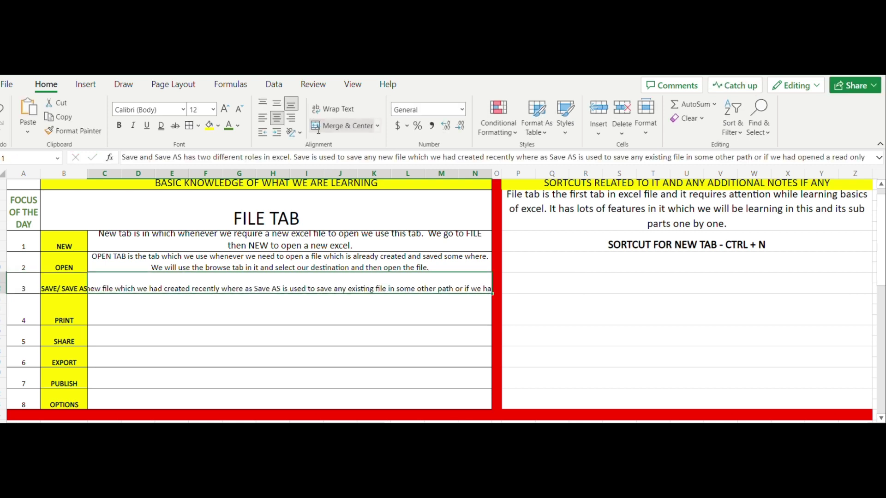
{"action": "left_click", "coordinate": [334, 109]}
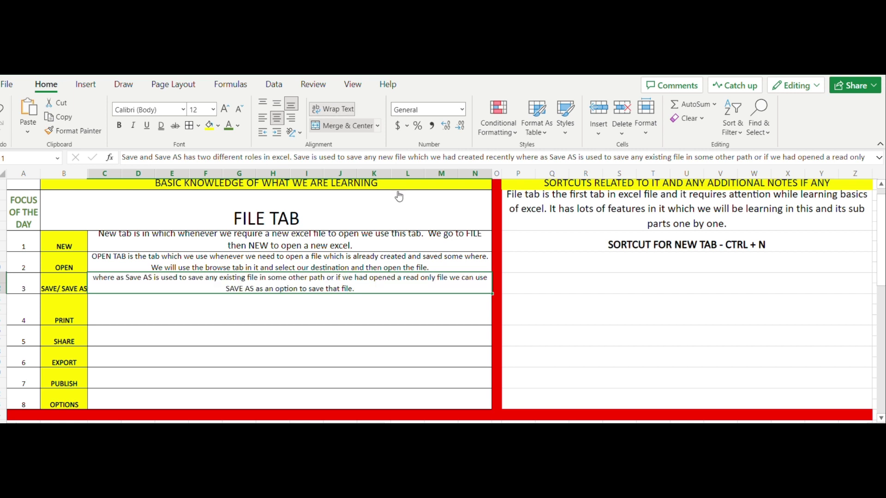
Enter "SHORTCUT FOR OPEN TAB - CTRL + O" as the OPEN row's shortcut note.
{"action": "left_click", "coordinate": [584, 282]}
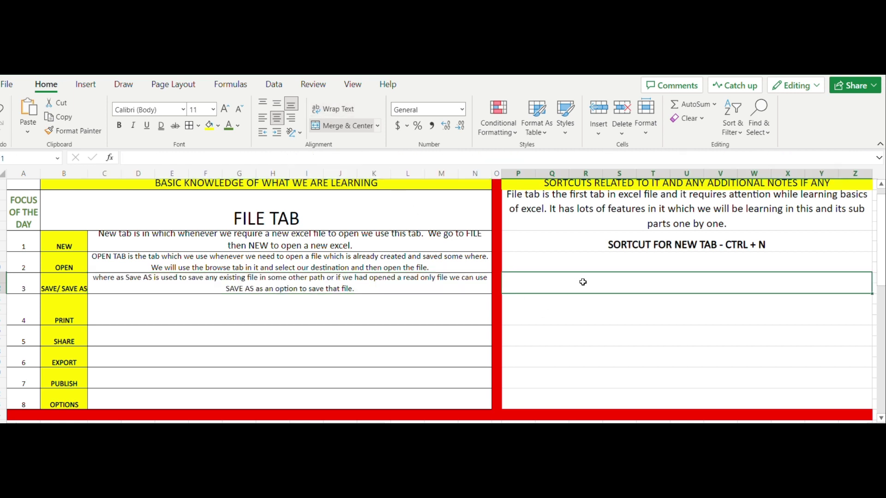
{"action": "left_click", "coordinate": [624, 263]}
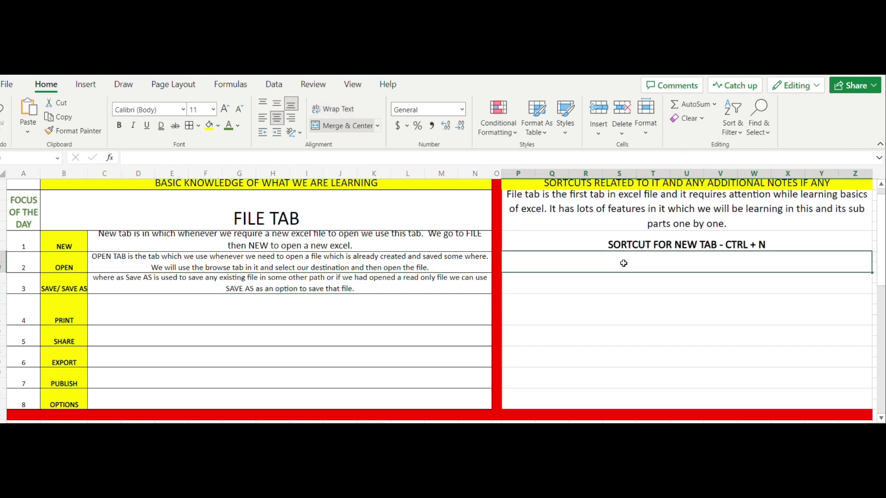
{"action": "type", "text": "S"}
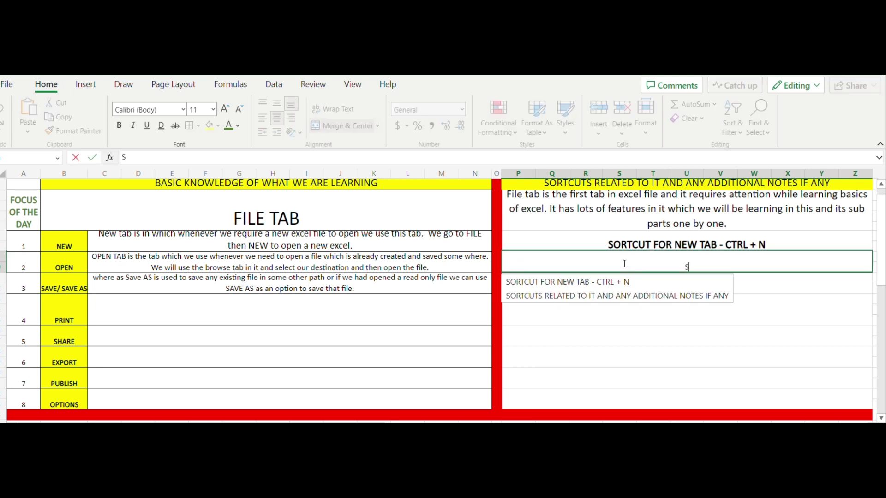
{"action": "type", "text": "HORT C"}
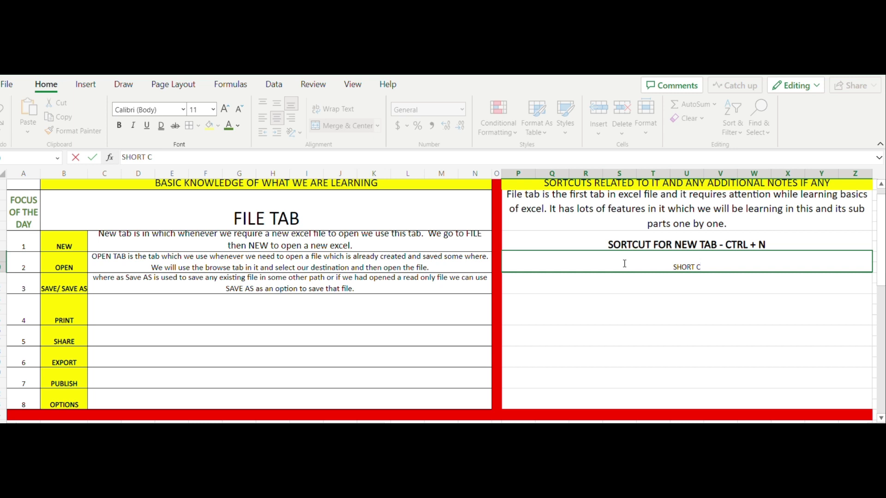
{"action": "key", "text": "BackSpace"}
{"action": "key", "text": "BackSpace"}
{"action": "type", "text": "CUT FOR OP"}
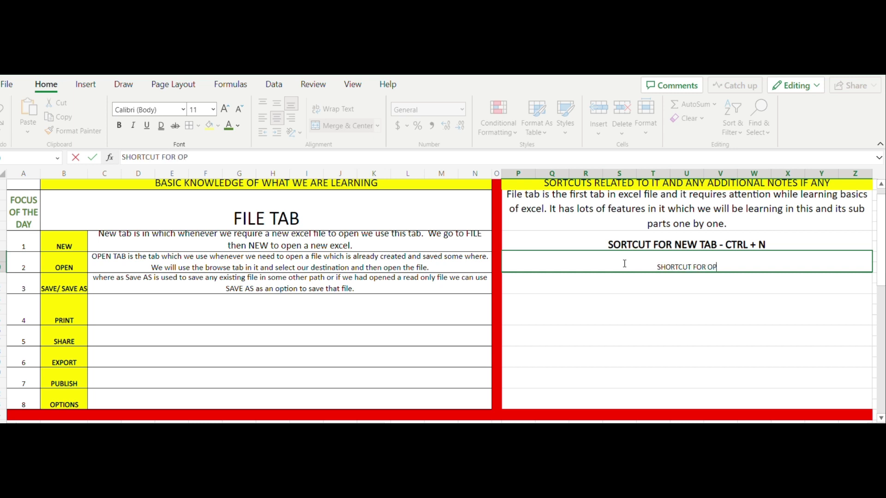
{"action": "type", "text": "EN TAB"}
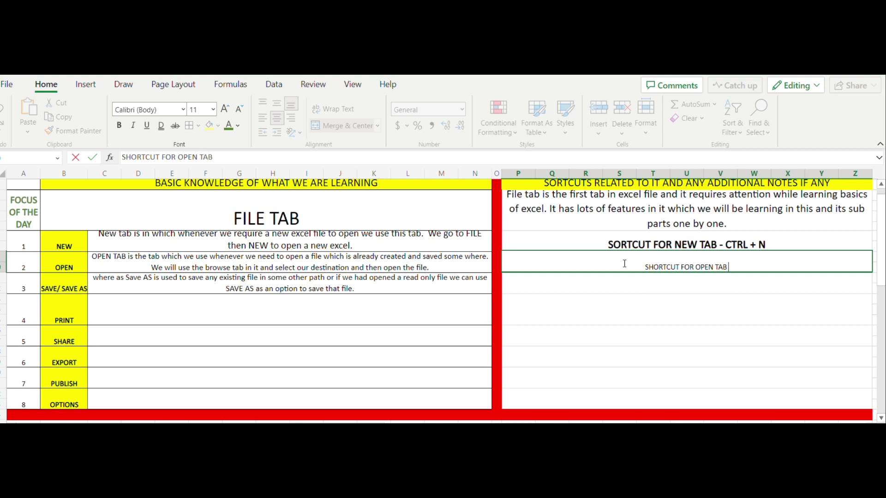
{"action": "type", "text": " -"}
{"action": "type", "text": "CTRL"}
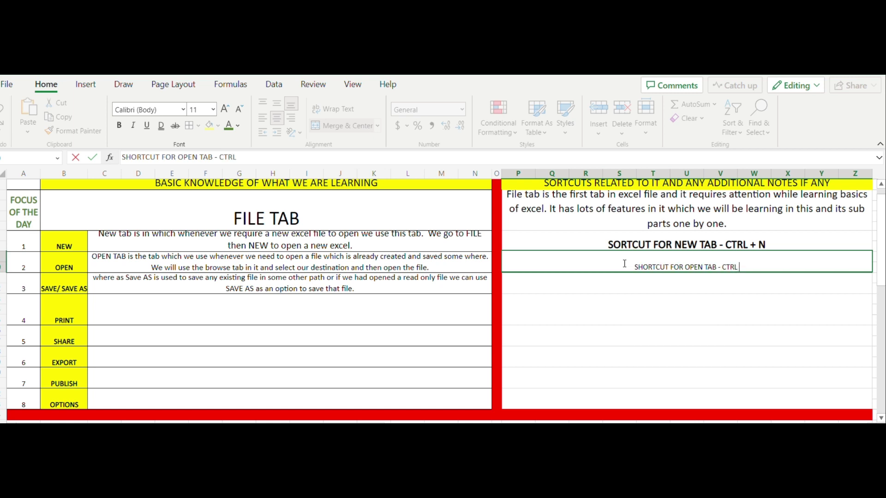
{"action": "type", "text": " + O"}
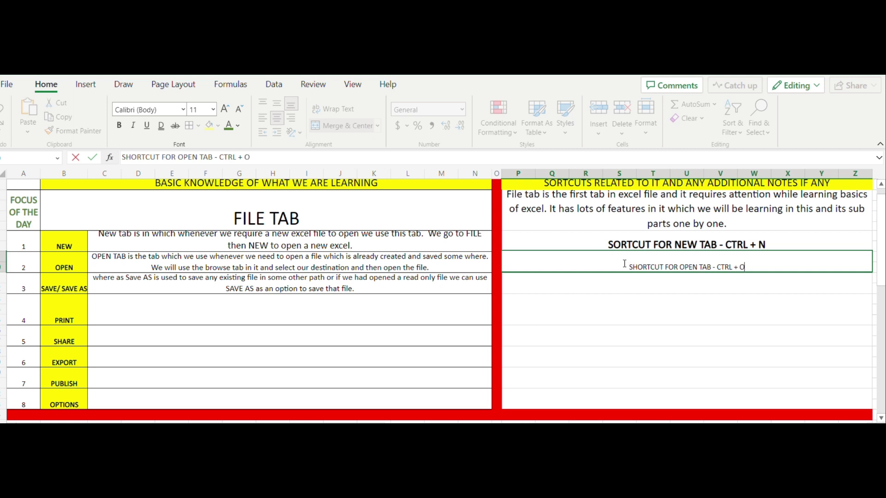
{"action": "left_click", "coordinate": [649, 278]}
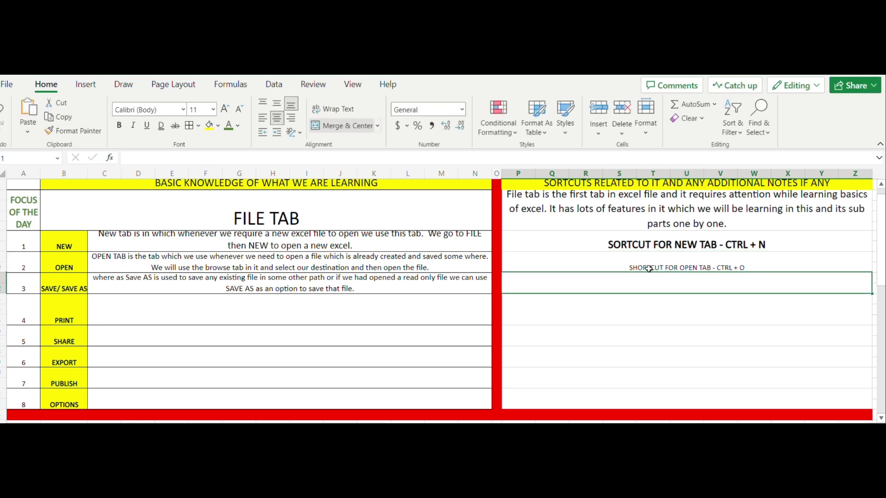
Make the OPEN row's shortcut note bold and set its font size to 16.
{"action": "left_click", "coordinate": [649, 269]}
{"action": "left_click", "coordinate": [120, 126]}
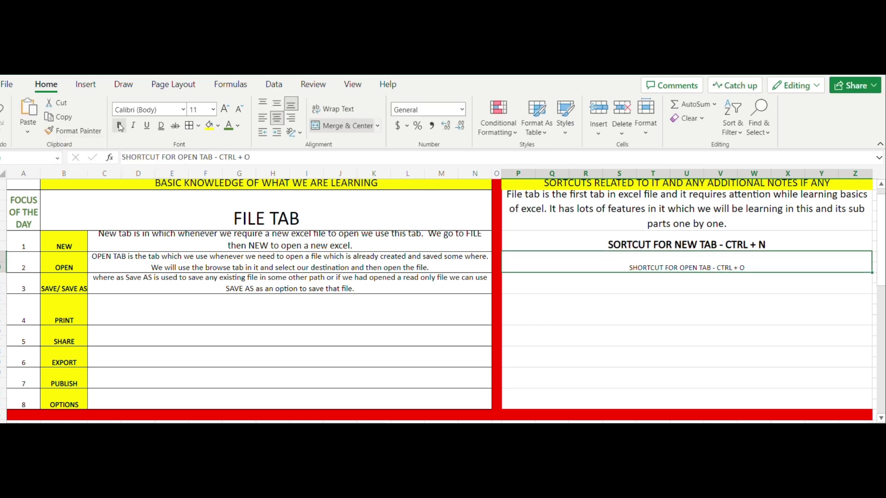
{"action": "left_click", "coordinate": [221, 113]}
{"action": "left_click", "coordinate": [221, 113]}
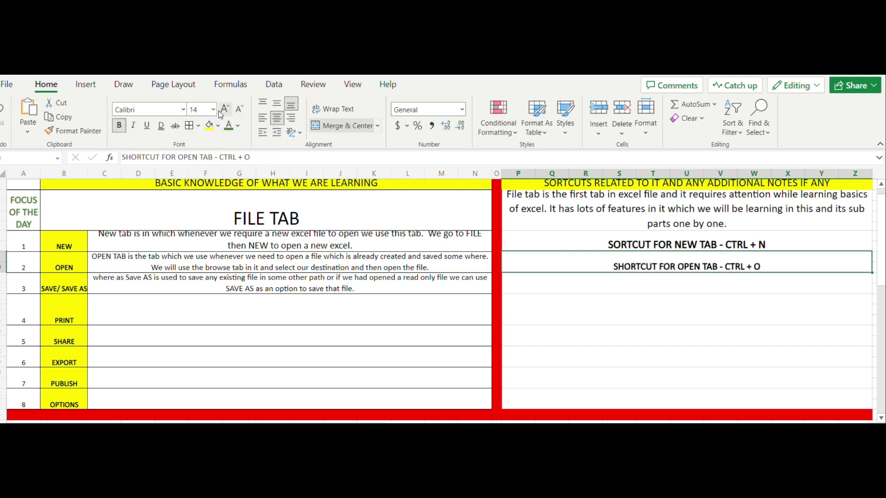
{"action": "left_click", "coordinate": [221, 112]}
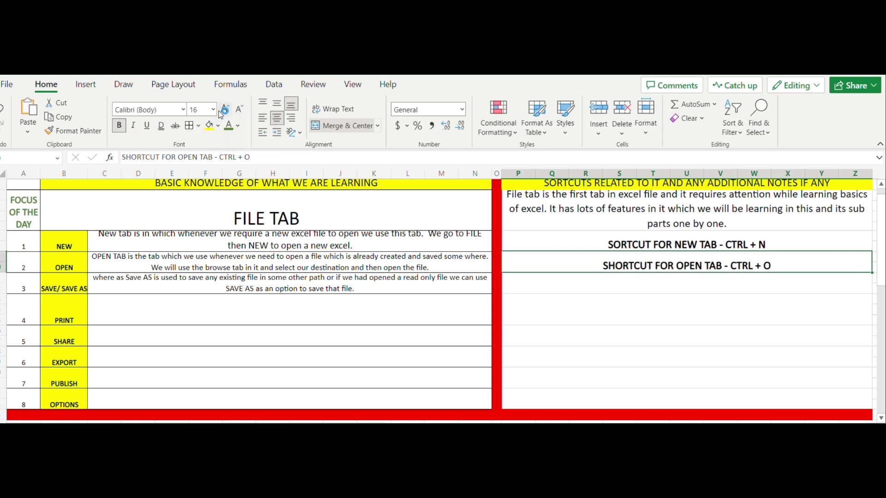
Begin the PRINT row's description with "Print TAB is used to take the printout of any excel file.".
{"action": "left_click", "coordinate": [175, 310]}
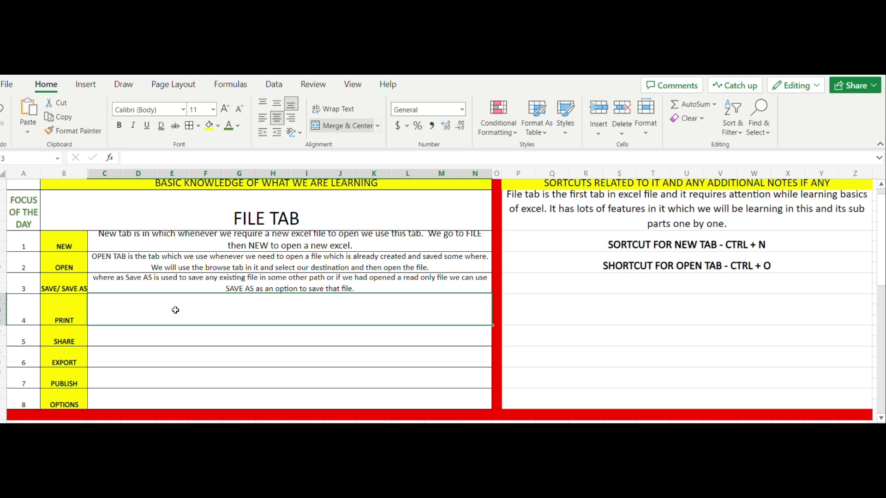
{"action": "type", "text": "Print"}
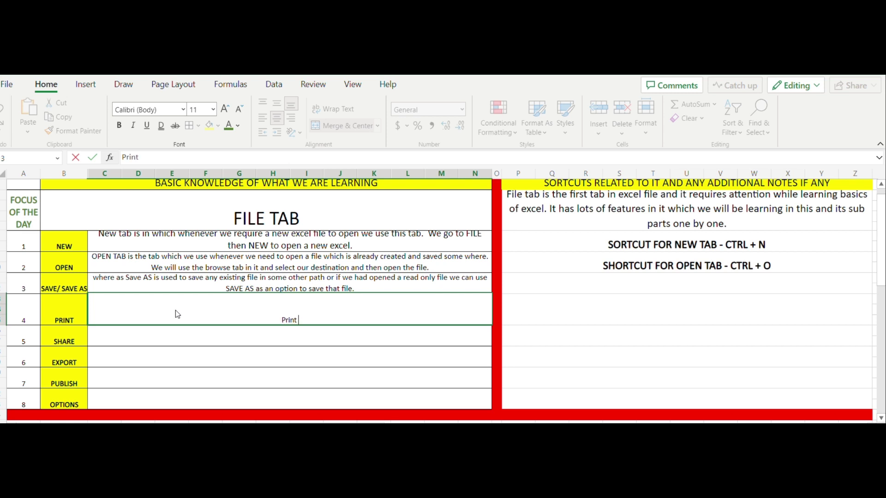
{"action": "type", "text": " ab"}
{"action": "key", "text": "BackSpace"}
{"action": "type", "text": "TAB is used to t"}
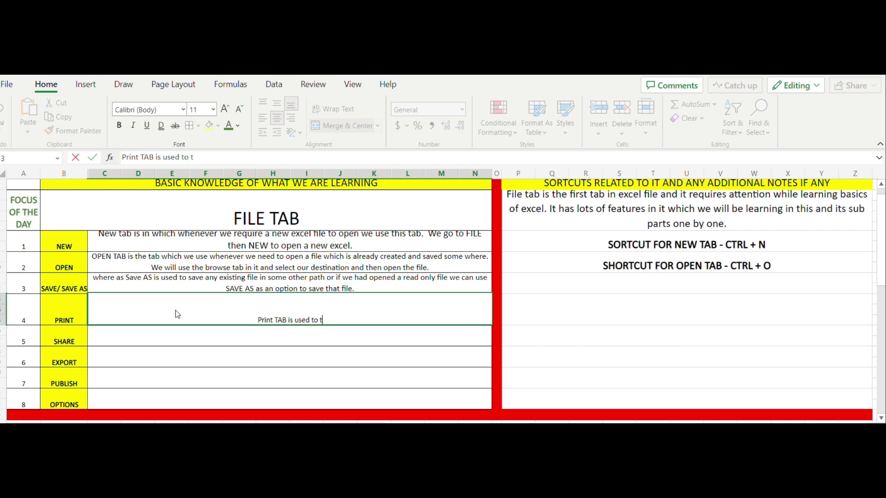
{"action": "type", "text": "ake the print"}
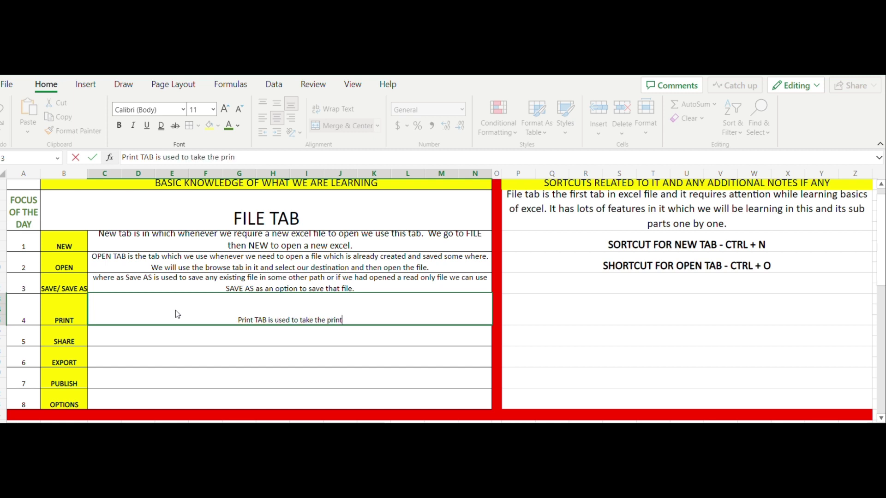
{"action": "type", "text": "out of an"}
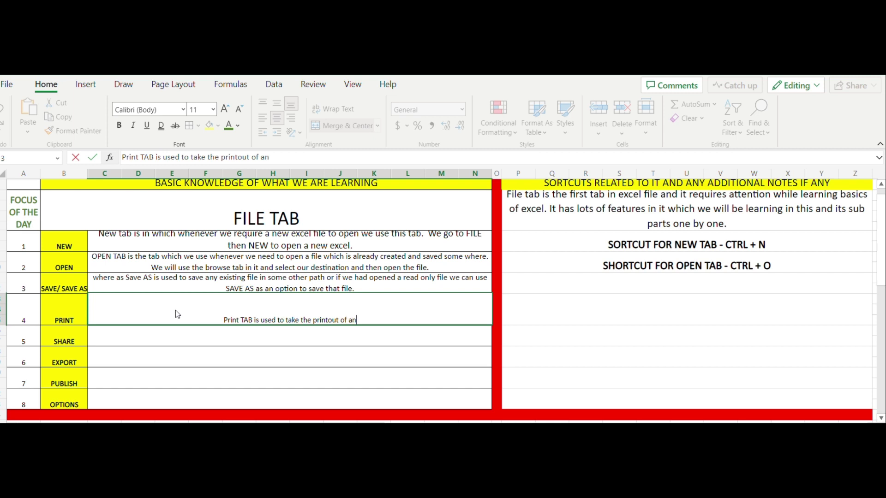
{"action": "type", "text": "y excel f"}
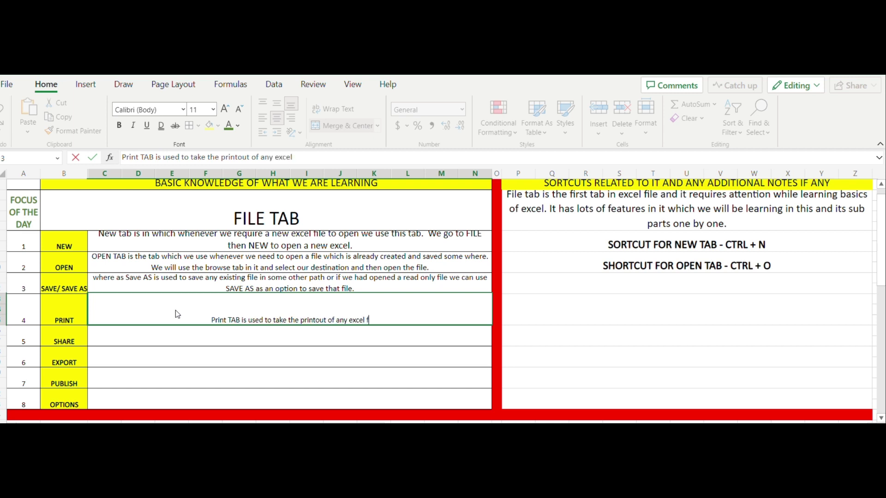
{"action": "type", "text": "ile."}
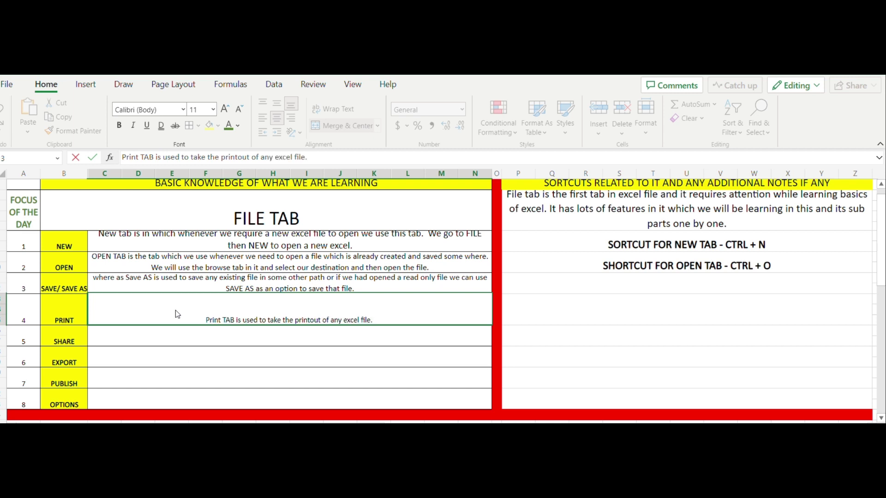
Continue the PRINT description with "When ever we require to document our excel we use".
{"action": "type", "text": " When ever"}
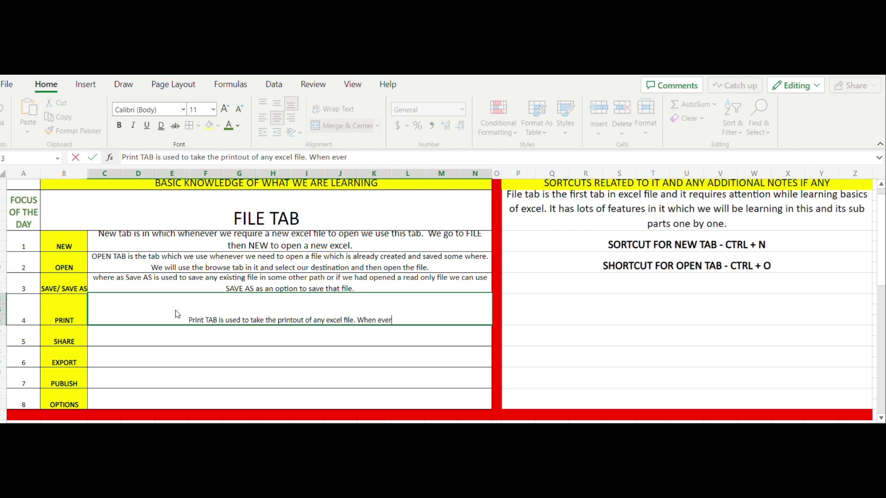
{"action": "type", "text": " we r"}
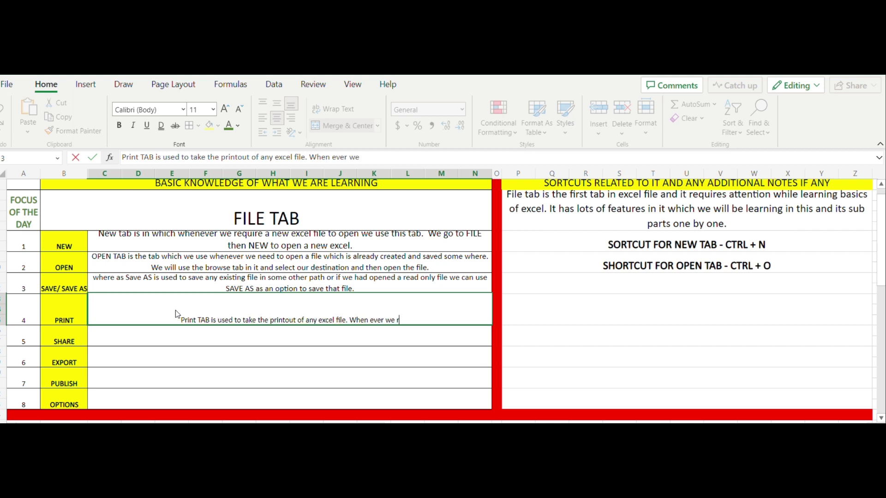
{"action": "type", "text": "equire"}
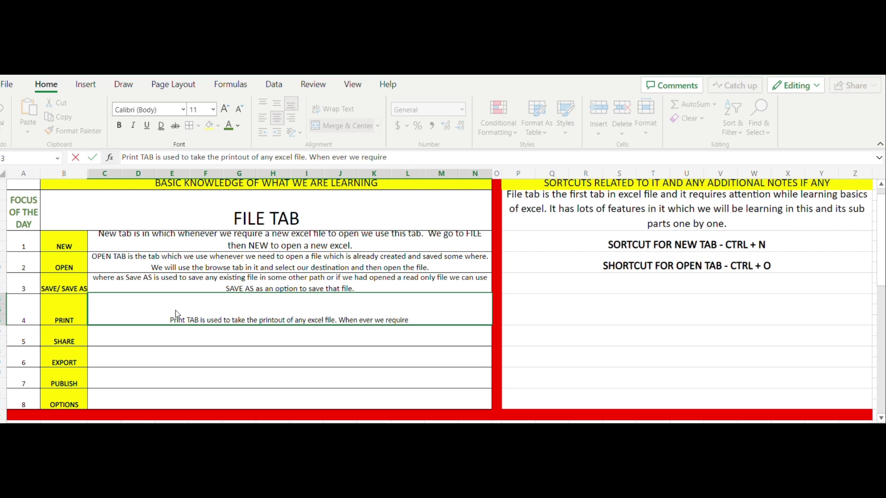
{"action": "type", "text": " to do"}
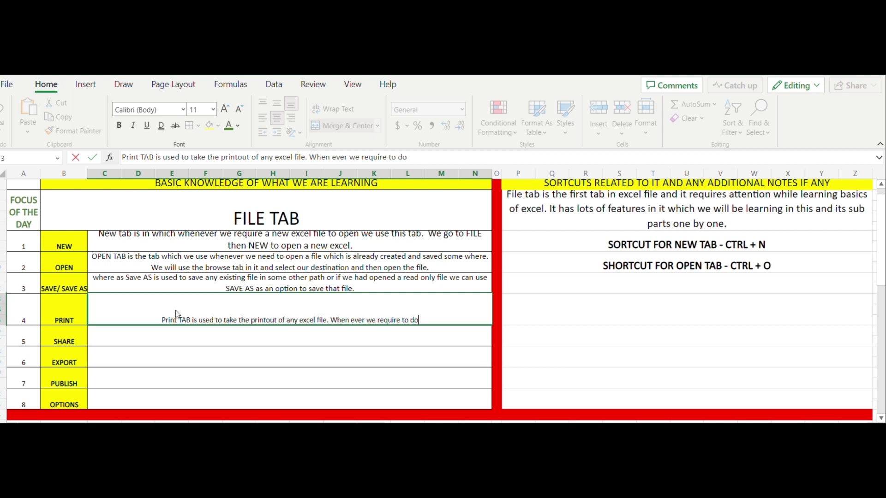
{"action": "type", "text": "cument o"}
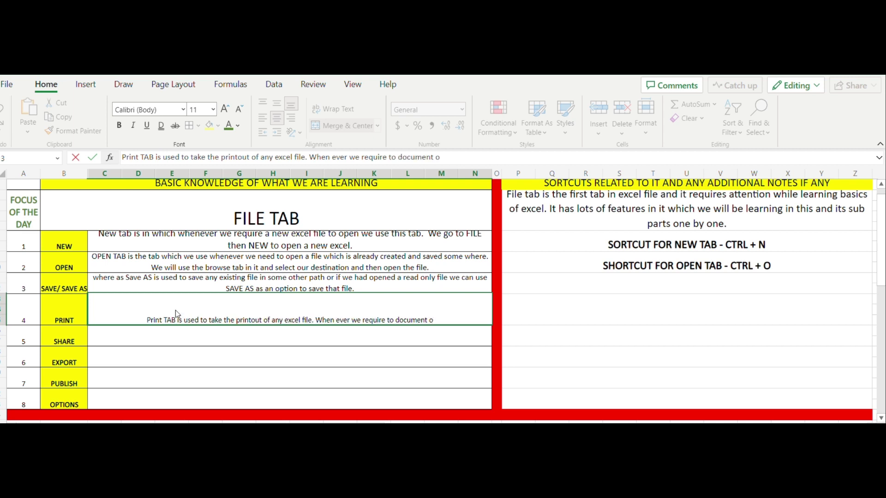
{"action": "type", "text": "ur "}
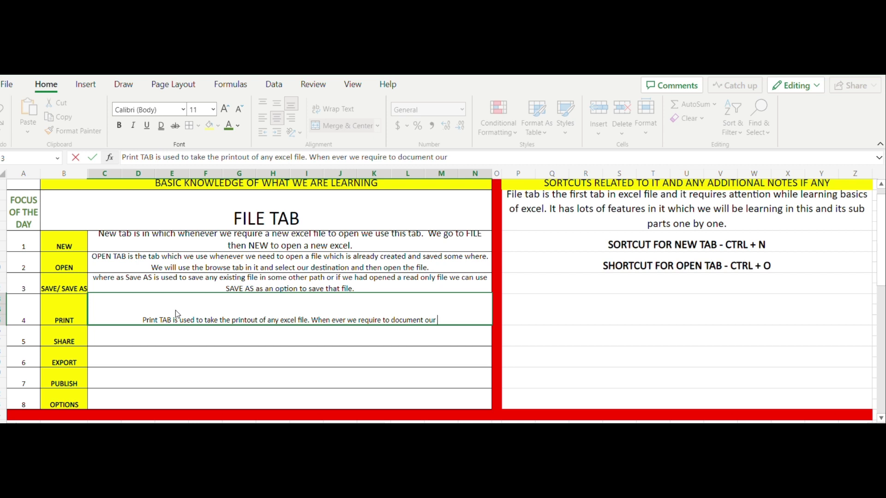
{"action": "type", "text": "excel "}
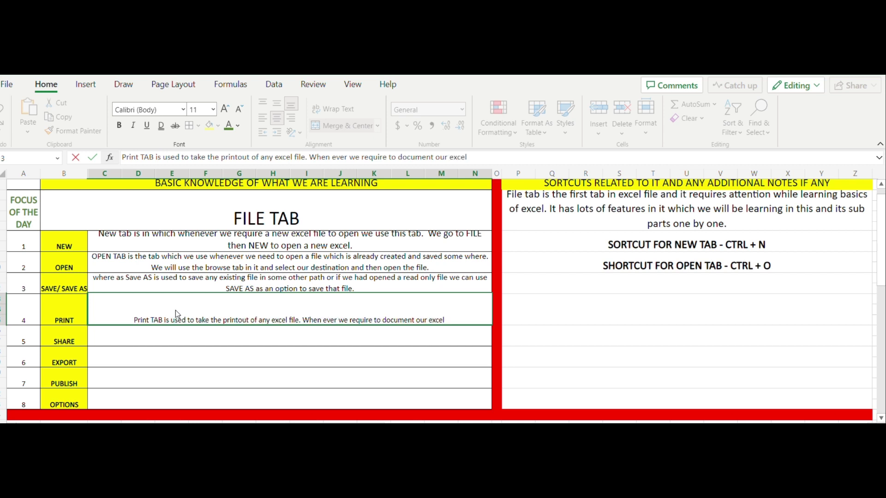
{"action": "type", "text": "we use "}
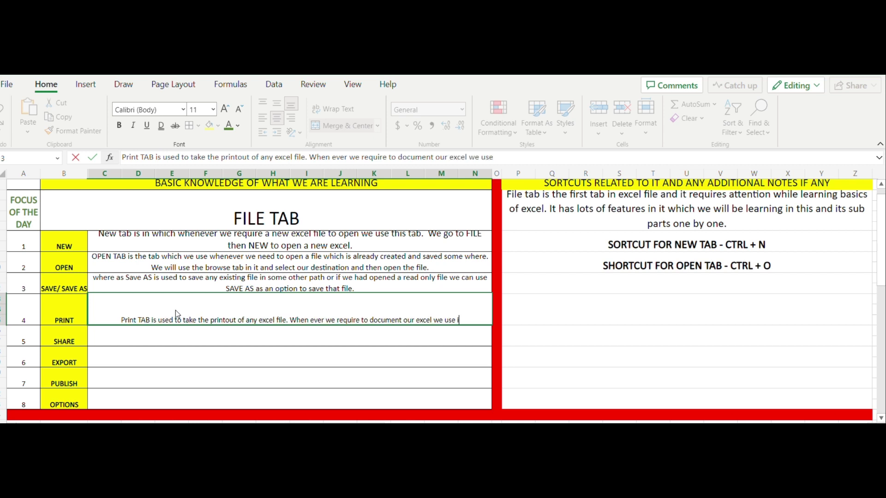
Complete the PRINT description with "it and it has print preview open also in it so that we can also check how our excel file will be printed.".
{"action": "type", "text": "it and "}
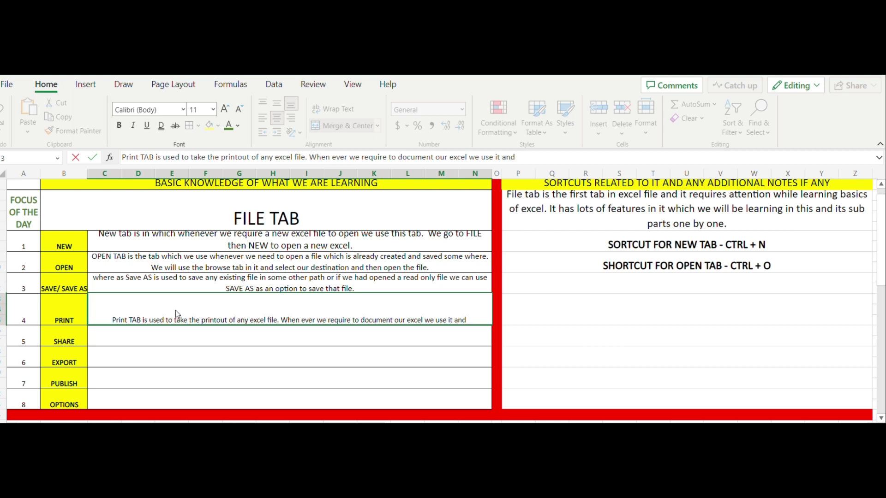
{"action": "type", "text": "it"}
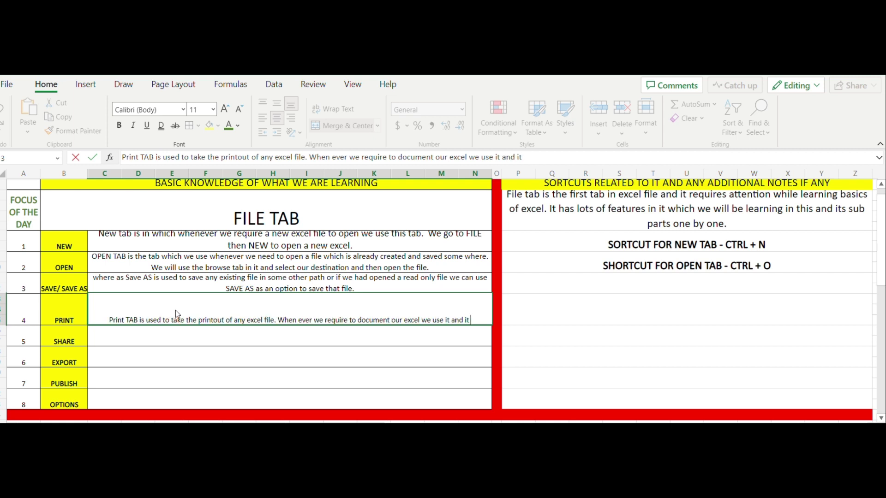
{"action": "type", "text": " has prin"}
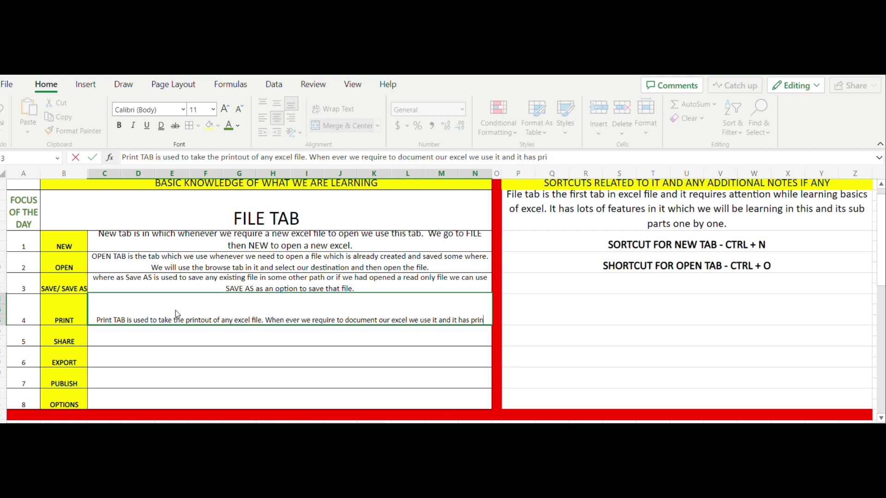
{"action": "type", "text": "t previe"}
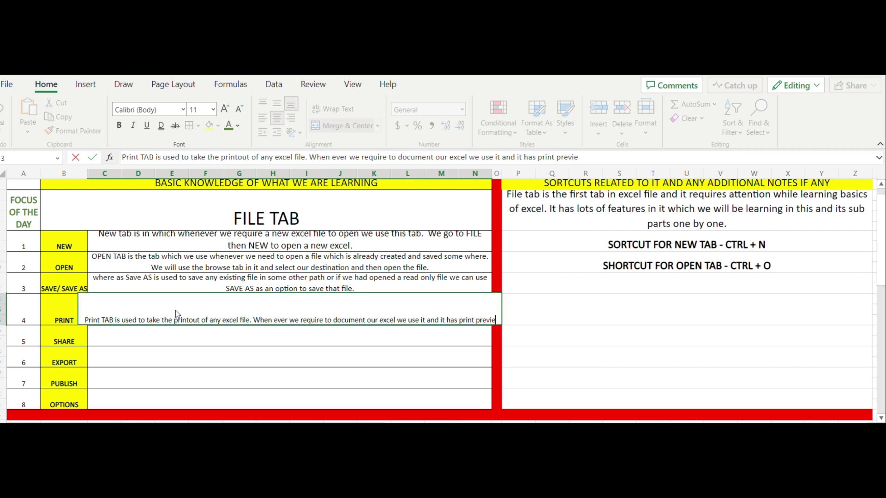
{"action": "type", "text": "w open als"}
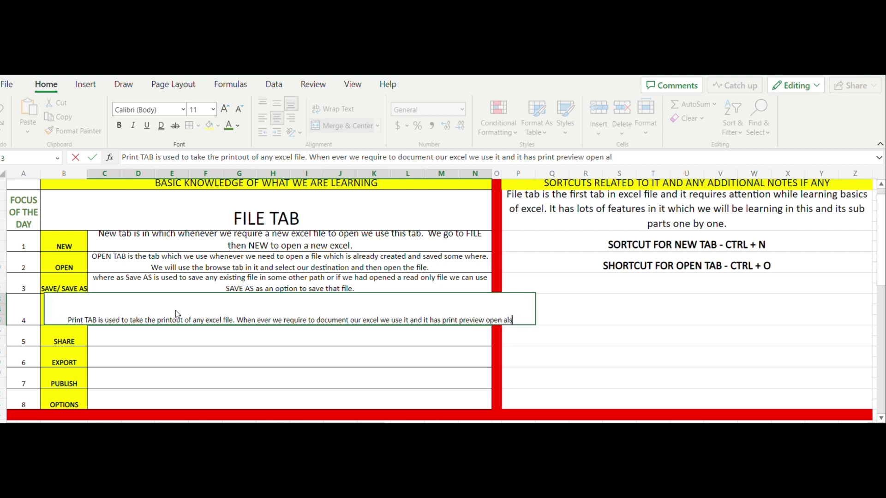
{"action": "type", "text": "o in it"}
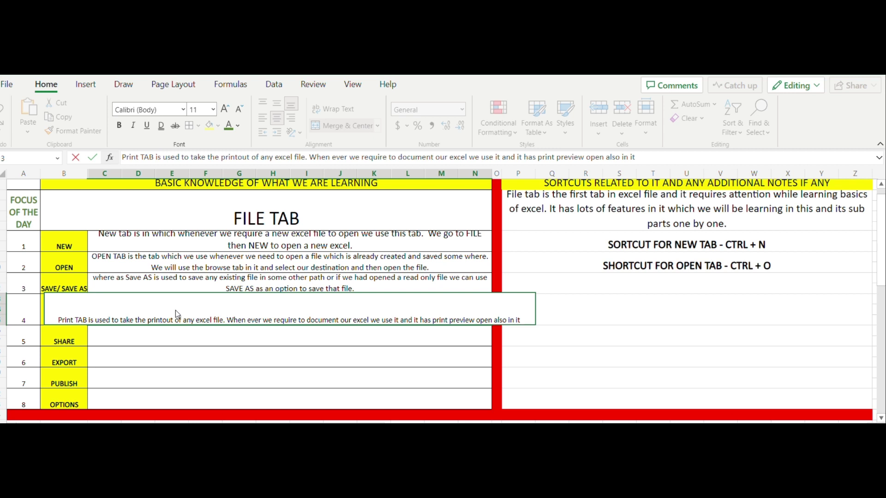
{"action": "type", "text": " so that we"}
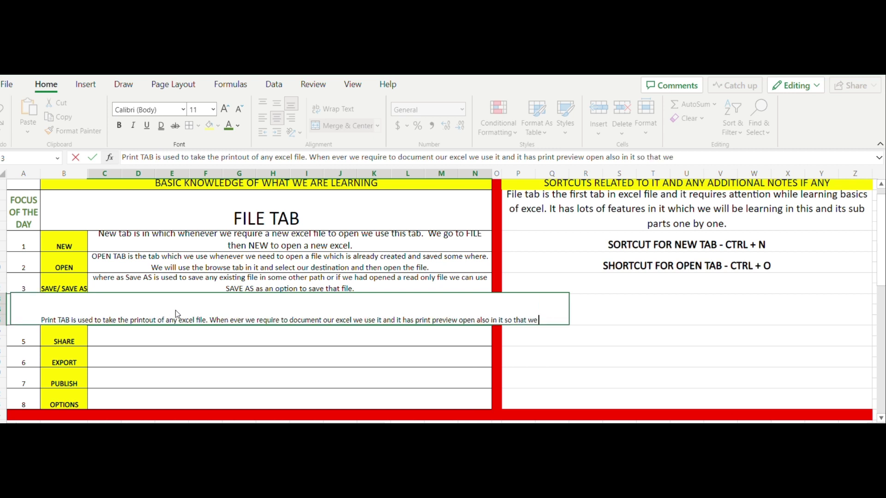
{"action": "type", "text": " can also che"}
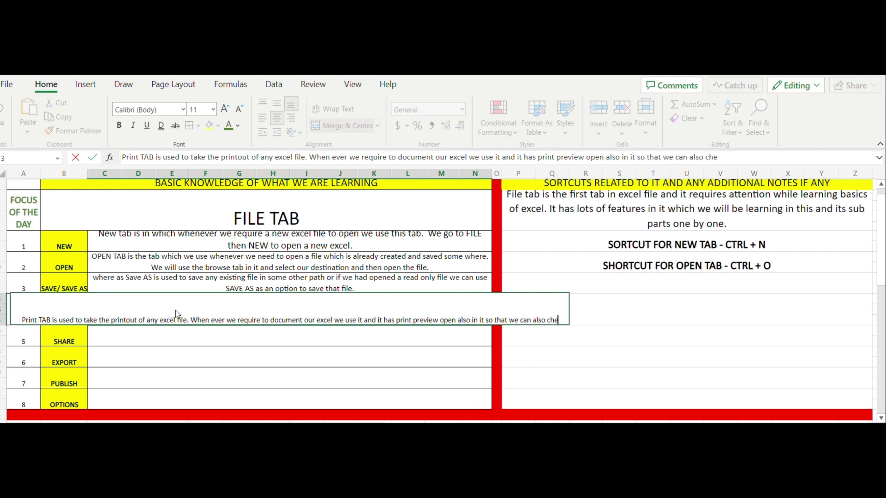
{"action": "type", "text": "ck how our excel"}
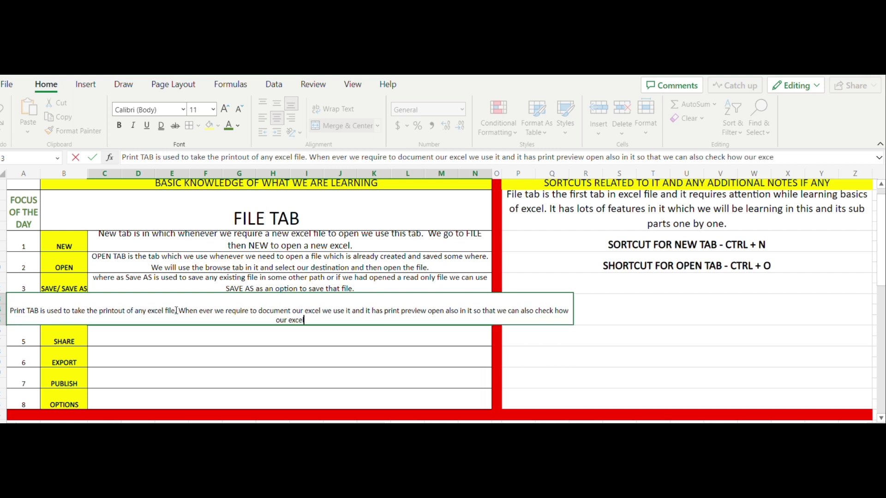
{"action": "type", "text": " file will be printed."}
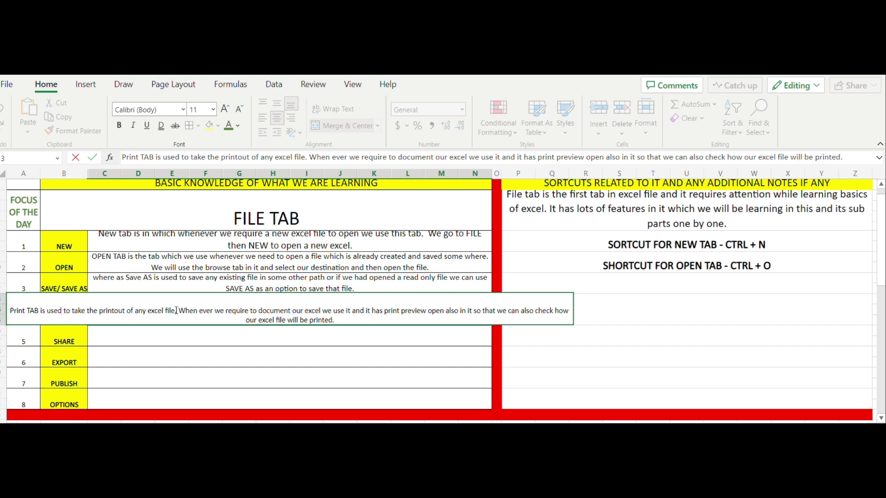
Commit the PRINT description and wrap its text within the merged cell.
{"action": "left_click", "coordinate": [445, 320]}
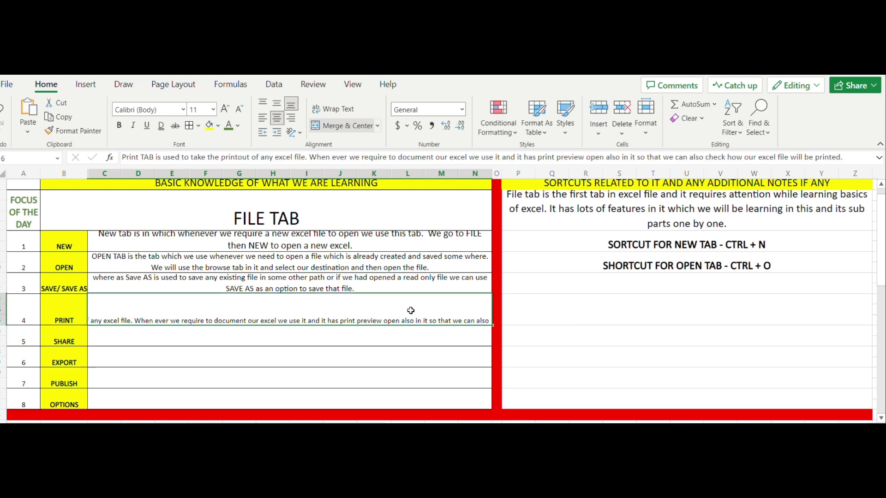
{"action": "left_click", "coordinate": [330, 110]}
{"action": "left_click", "coordinate": [564, 304]}
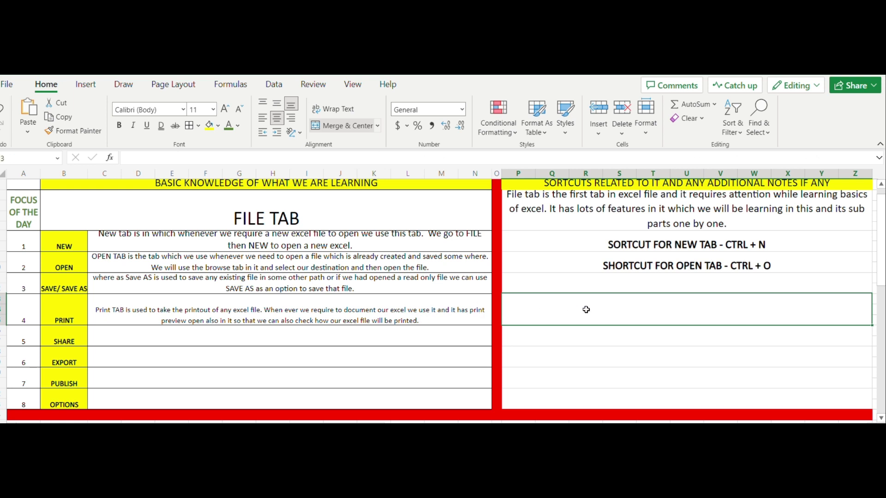
Enter "SORTCUT FOR SAVE/SAVE AS - CTRL + S" in the shortcut notes cell of the SAVE/ SAVE AS row.
{"action": "left_click", "coordinate": [629, 288]}
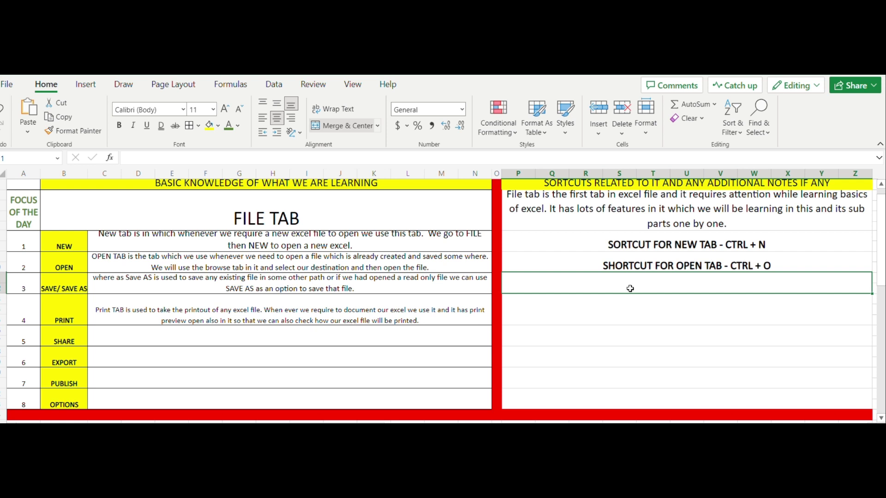
{"action": "type", "text": "s"}
{"action": "key", "text": "BackSpace"}
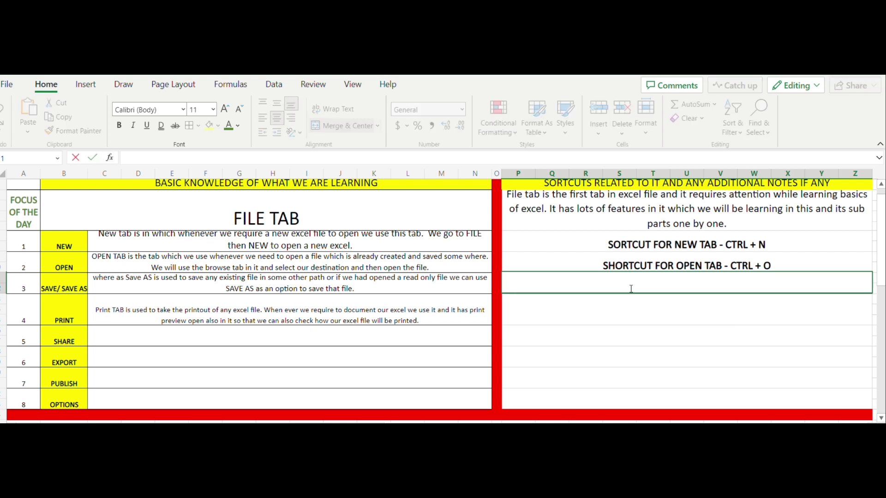
{"action": "type", "text": "SORTCUT FOR"}
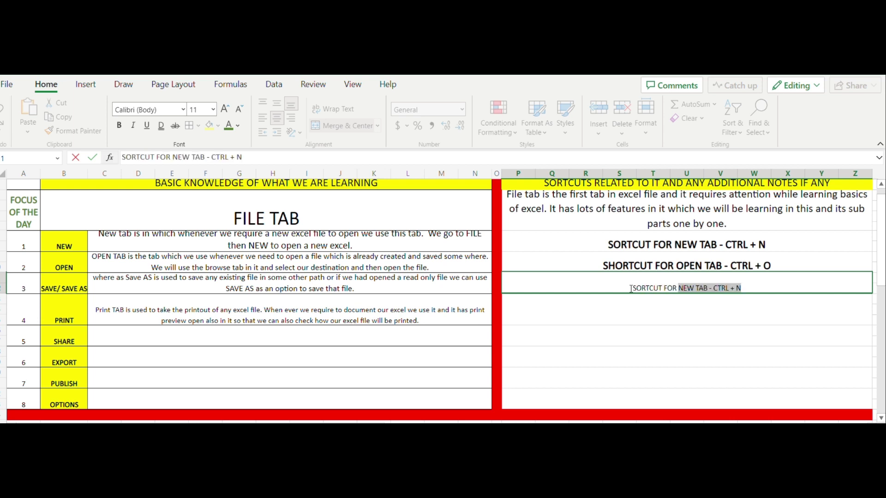
{"action": "key", "text": "BackSpace"}
{"action": "type", "text": "P"}
{"action": "key", "text": "BackSpace"}
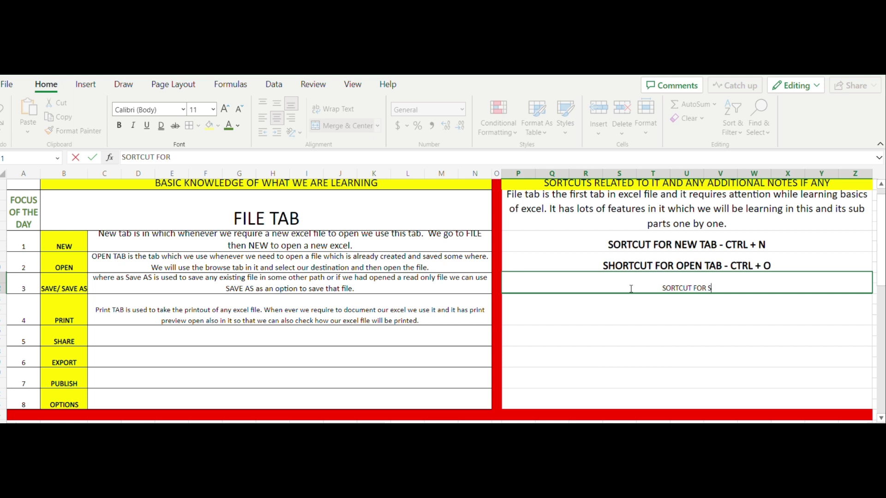
{"action": "type", "text": "SAVE/"}
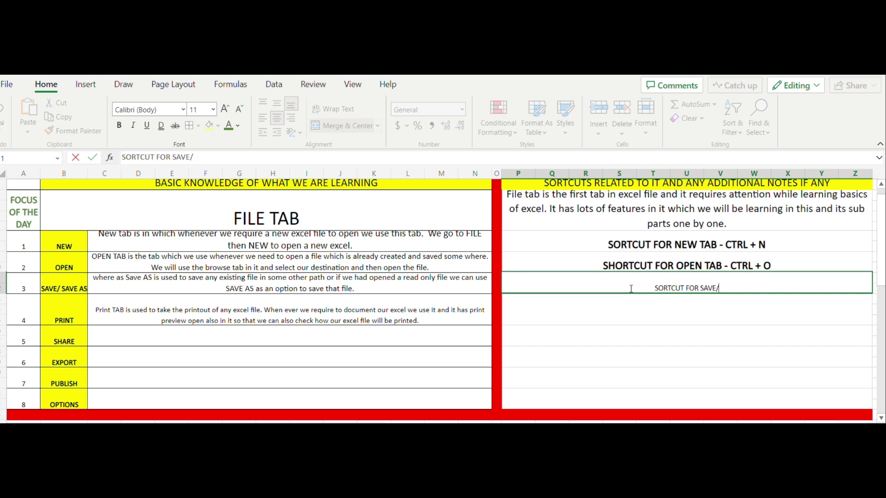
{"action": "type", "text": "SAVE A"}
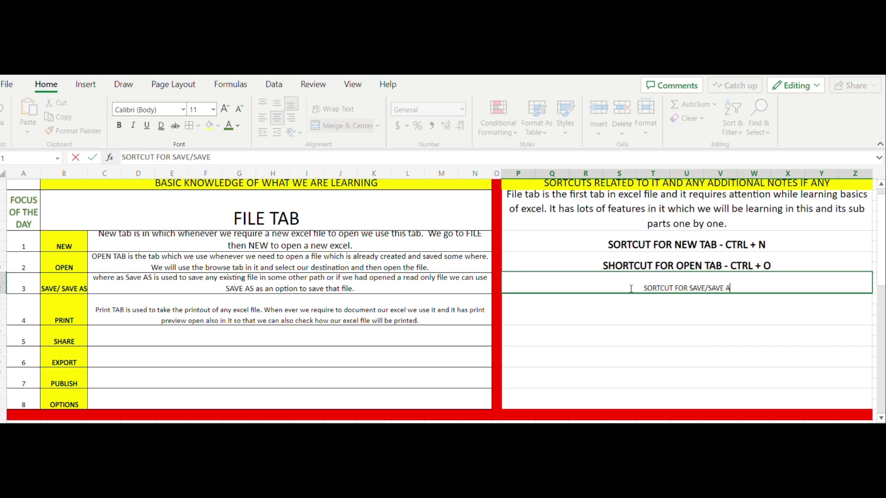
{"action": "type", "text": "S - CTRL"}
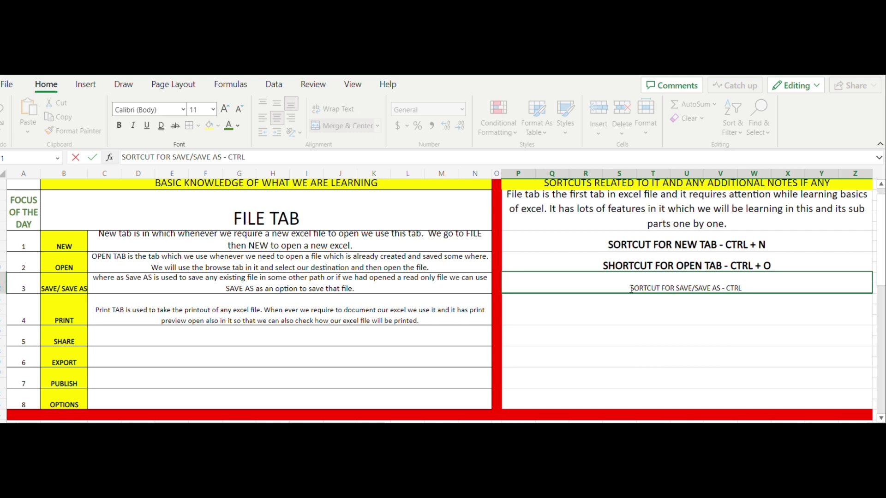
{"action": "type", "text": " + S"}
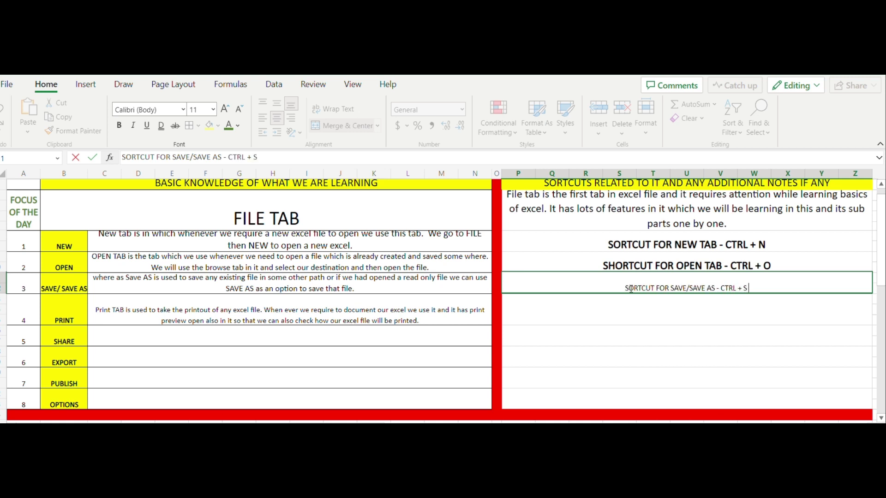
{"action": "key", "text": "Return"}
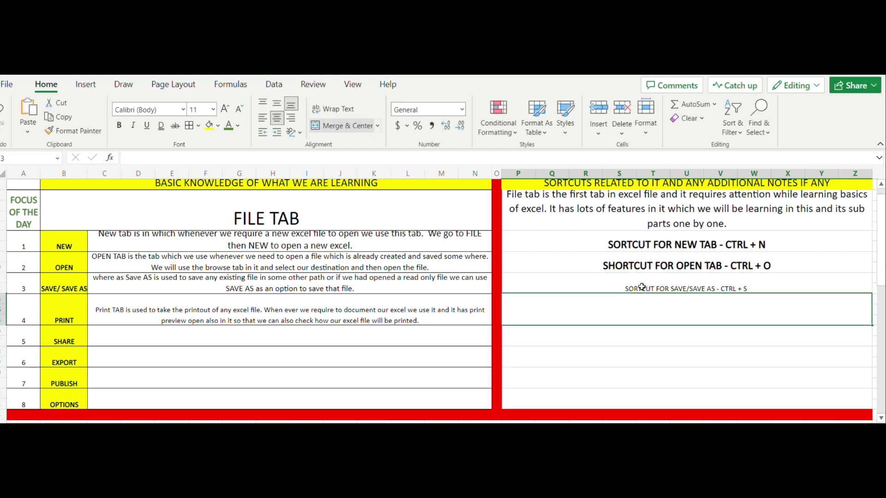
Make the SAVE/SAVE AS shortcut note bold and set its font size to 14.
{"action": "left_click", "coordinate": [642, 286]}
{"action": "left_click", "coordinate": [119, 125]}
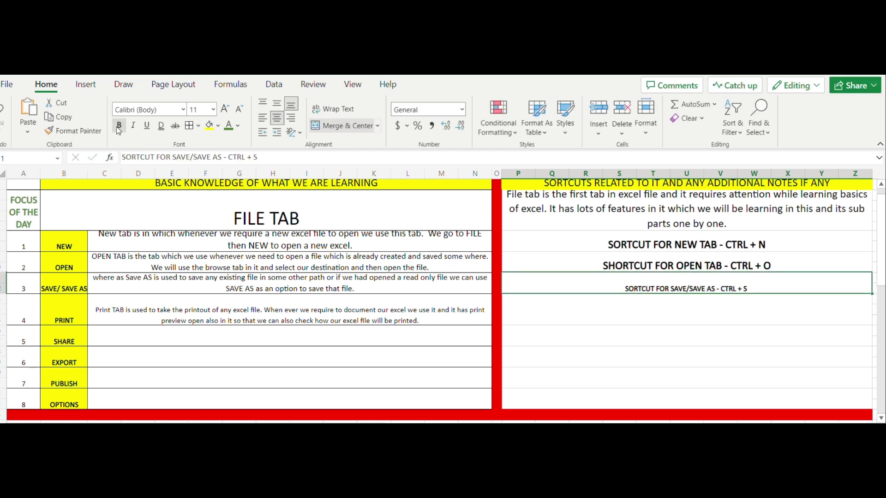
{"action": "left_click", "coordinate": [227, 110]}
{"action": "left_click", "coordinate": [227, 110]}
{"action": "left_click", "coordinate": [226, 110]}
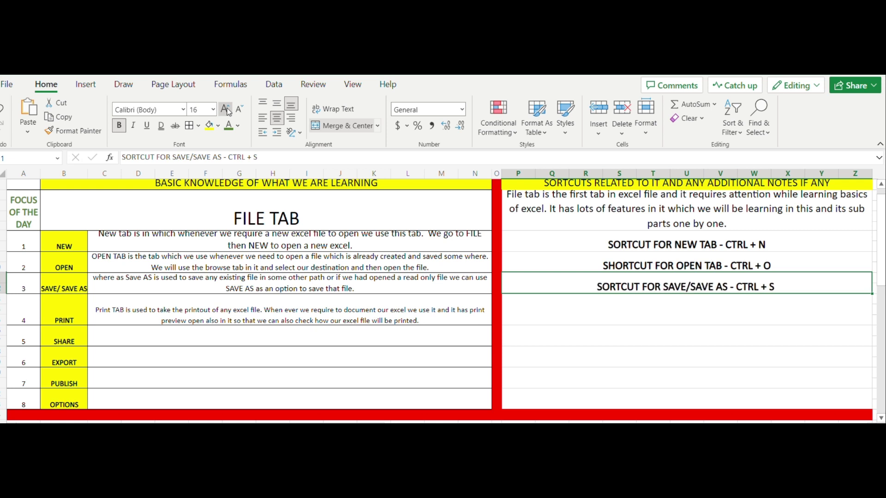
{"action": "left_click", "coordinate": [226, 109]}
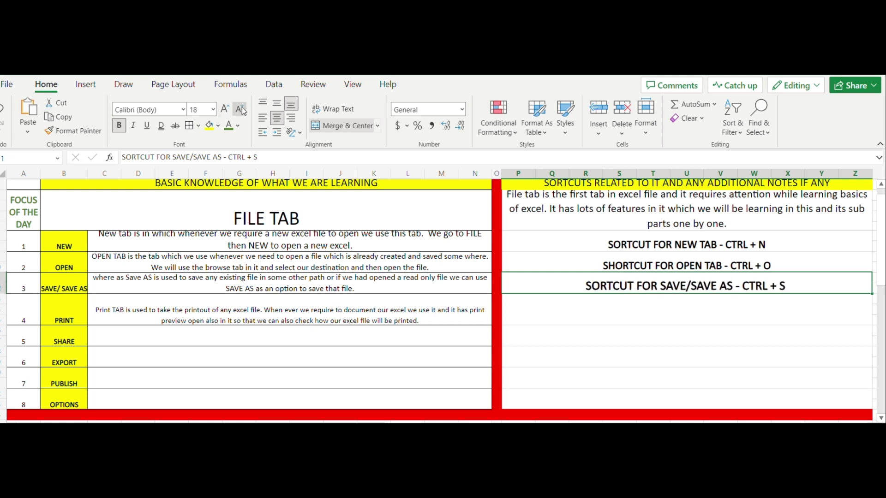
{"action": "left_click", "coordinate": [241, 110]}
{"action": "left_click", "coordinate": [240, 110]}
{"action": "left_click", "coordinate": [240, 110]}
{"action": "left_click", "coordinate": [241, 109]}
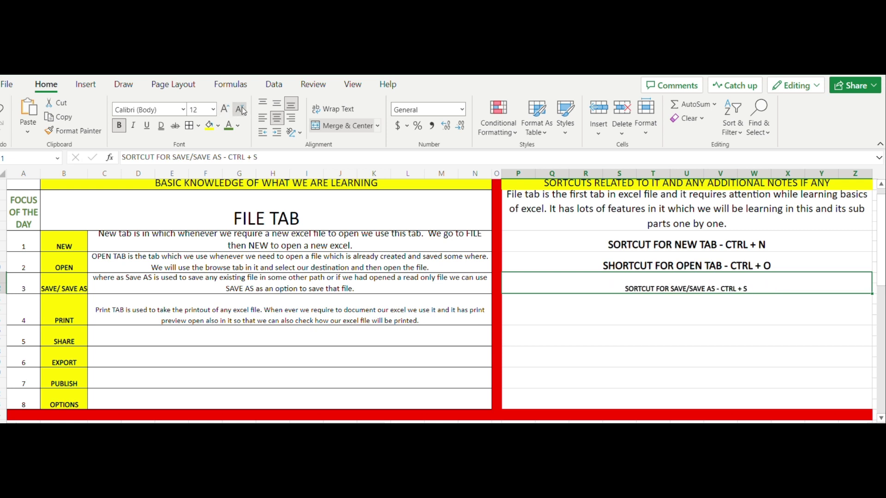
{"action": "left_click", "coordinate": [226, 110]}
{"action": "left_click", "coordinate": [227, 110]}
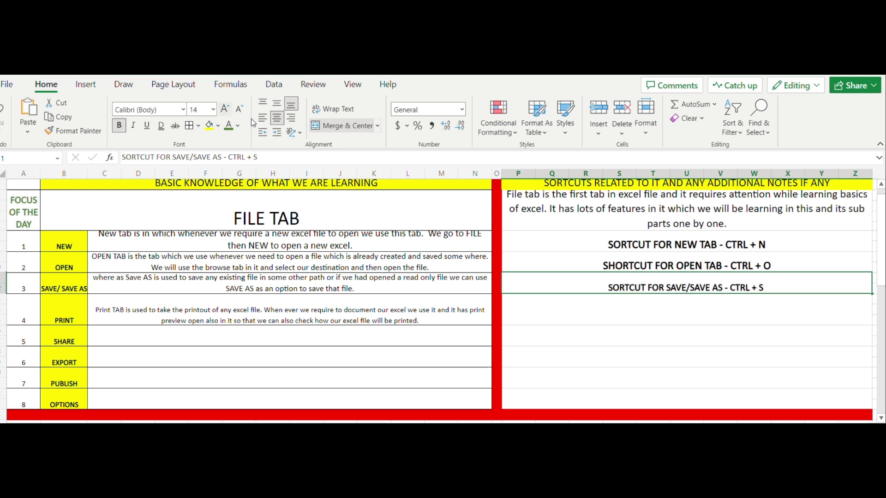
Edit the OPEN row's shortcut note to read "SORTCUT FOR OPEN TAB - CTRL + O".
{"action": "double_click", "coordinate": [627, 259]}
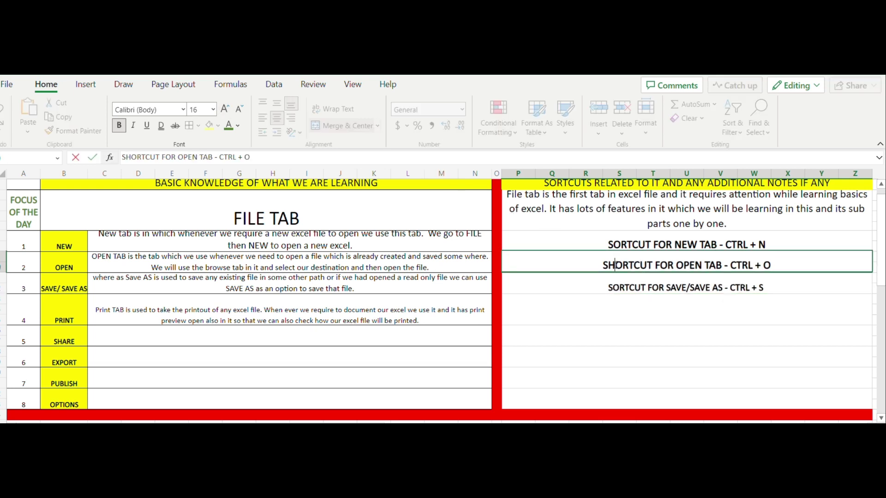
{"action": "key", "text": "BackSpace"}
{"action": "left_click", "coordinate": [626, 311]}
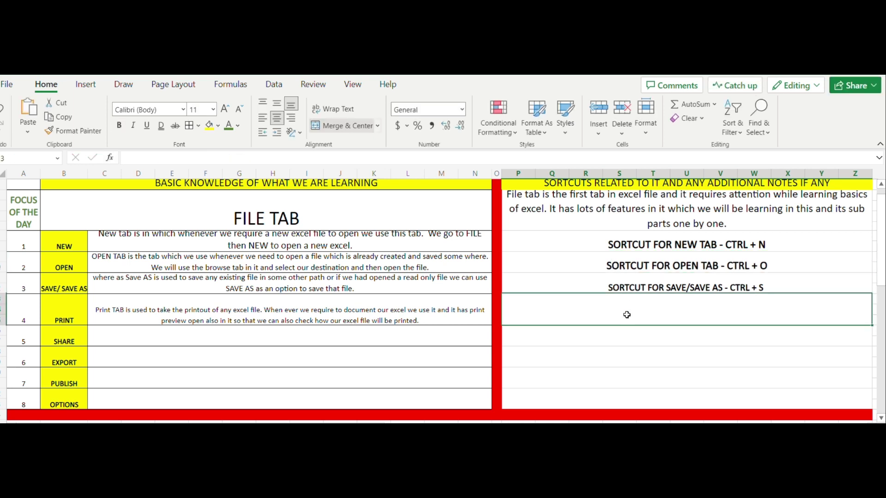
Enter "SORTCUT FOR PRINT TAB - CTRL + P" in the shortcut notes cell of the PRINT row.
{"action": "left_click", "coordinate": [407, 322]}
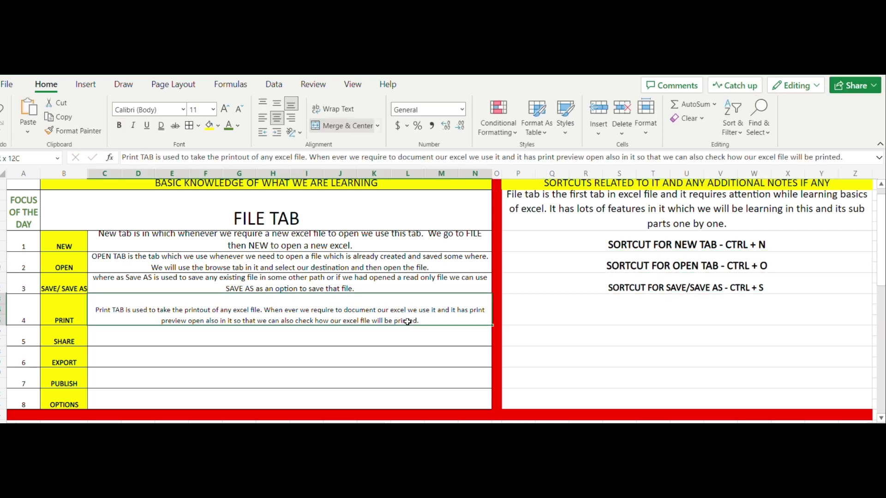
{"action": "left_click", "coordinate": [603, 306]}
{"action": "type", "text": "S"}
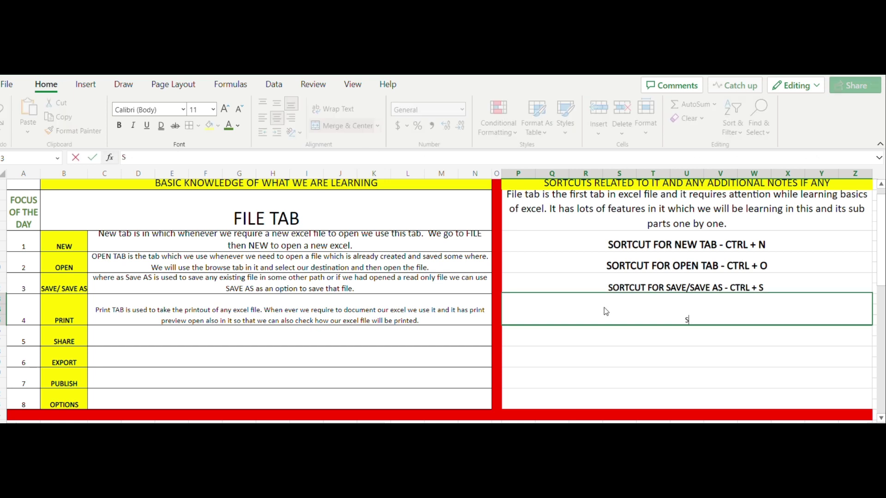
{"action": "type", "text": "ORTCU"}
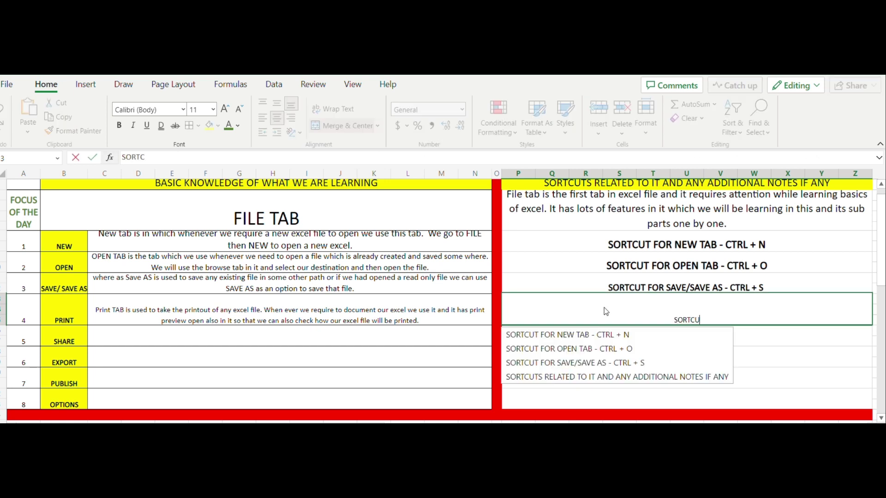
{"action": "type", "text": "T FOR P"}
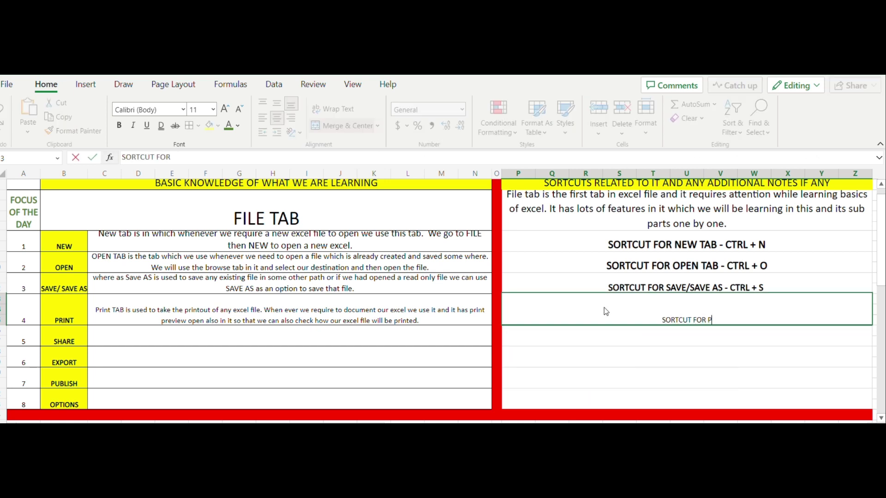
{"action": "type", "text": "RINT TAB -"}
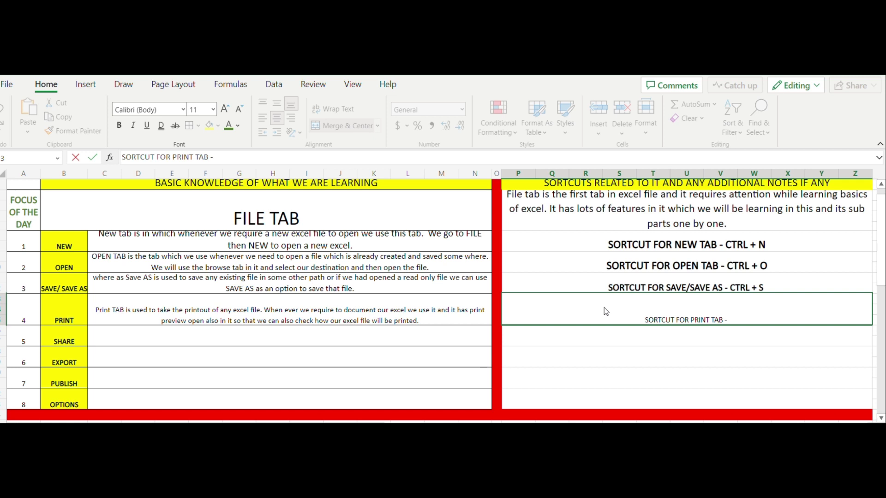
{"action": "type", "text": "C"}
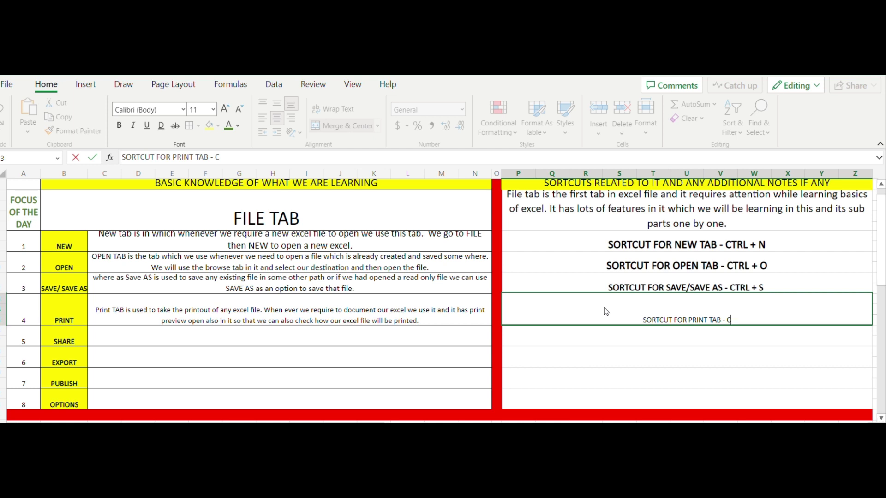
{"action": "type", "text": "TRL"}
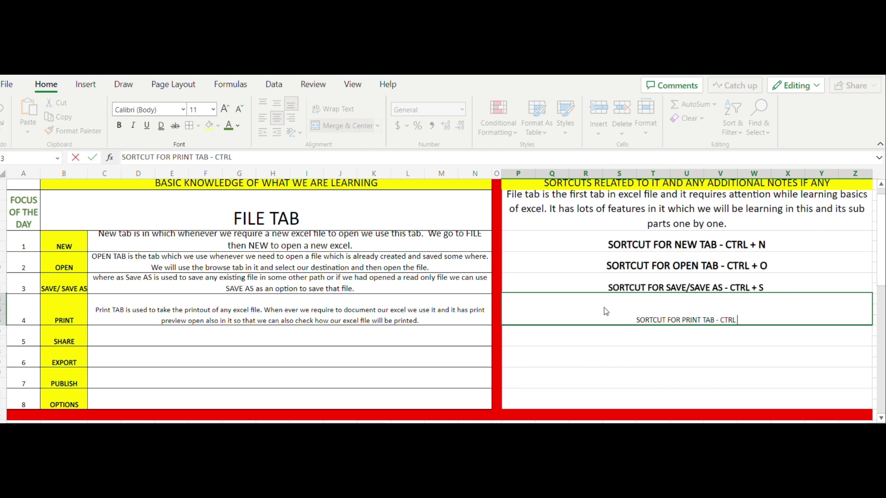
{"action": "type", "text": " + P"}
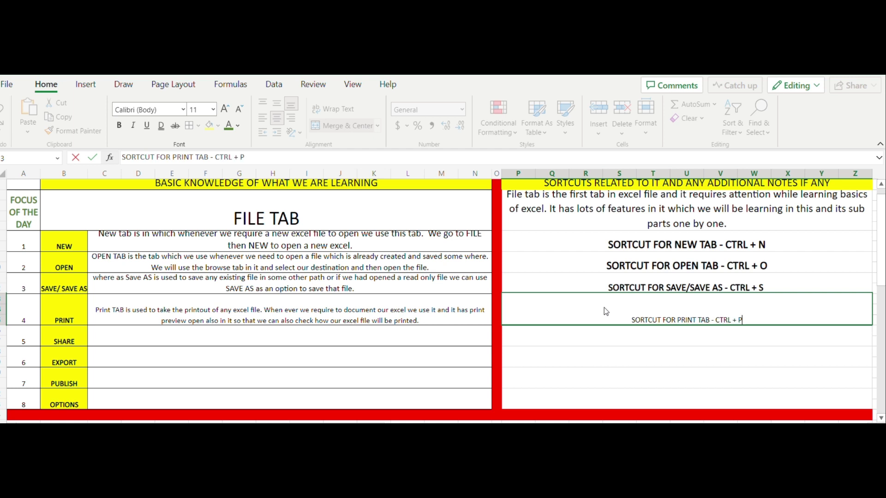
{"action": "left_click", "coordinate": [640, 351]}
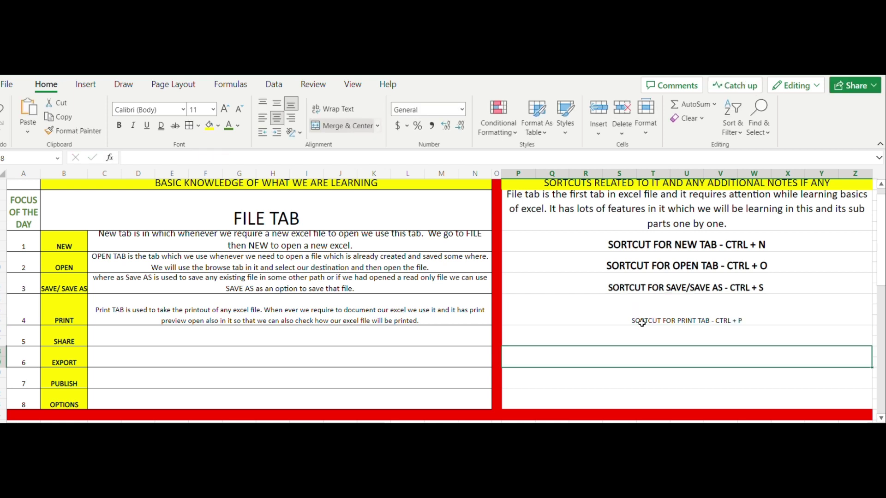
Make the PRINT shortcut note bold and set its font size to 14.
{"action": "left_click", "coordinate": [641, 322]}
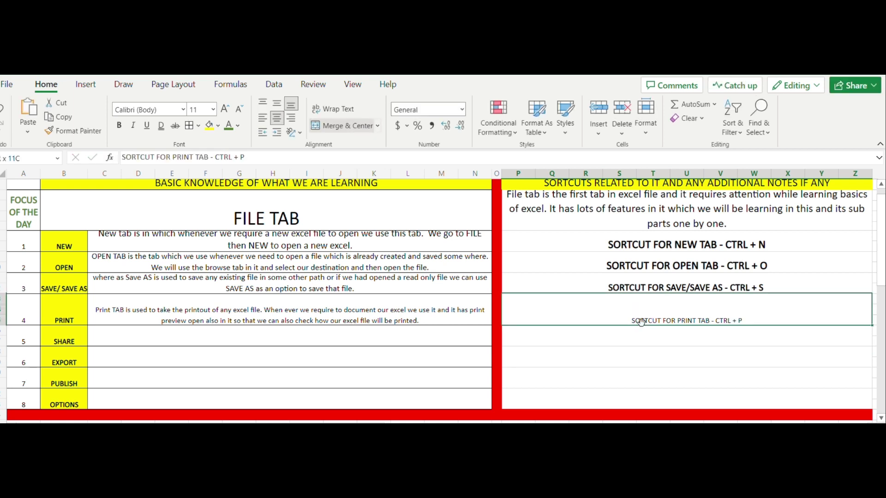
{"action": "left_click", "coordinate": [119, 125]}
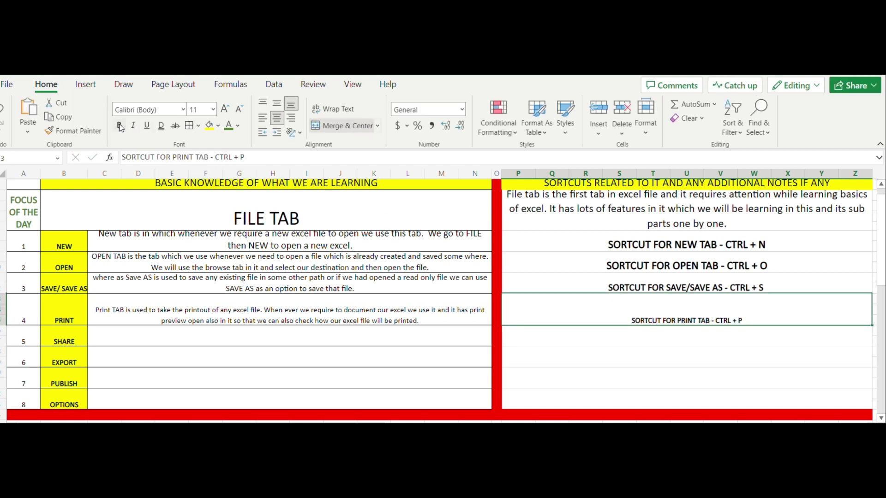
{"action": "left_click", "coordinate": [225, 109]}
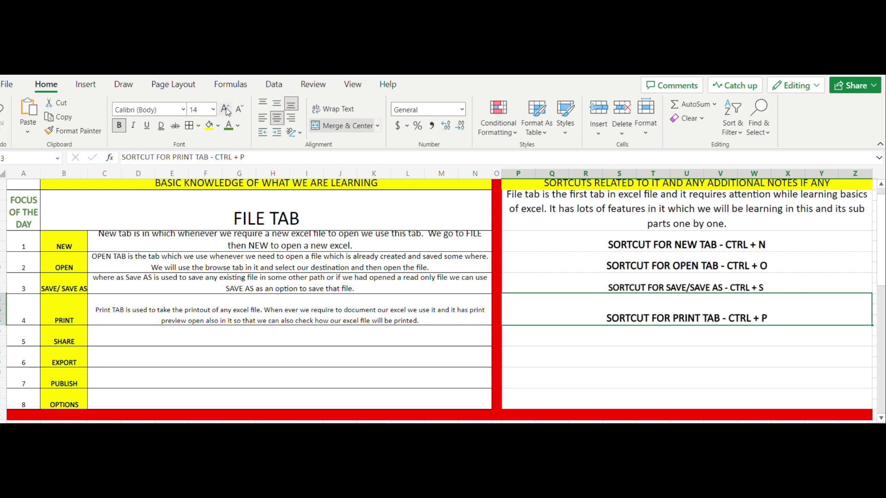
Enter "SHARE TAB is used to share the tab to other person with different modes" in the SHARE row's description cell.
{"action": "left_click", "coordinate": [187, 337]}
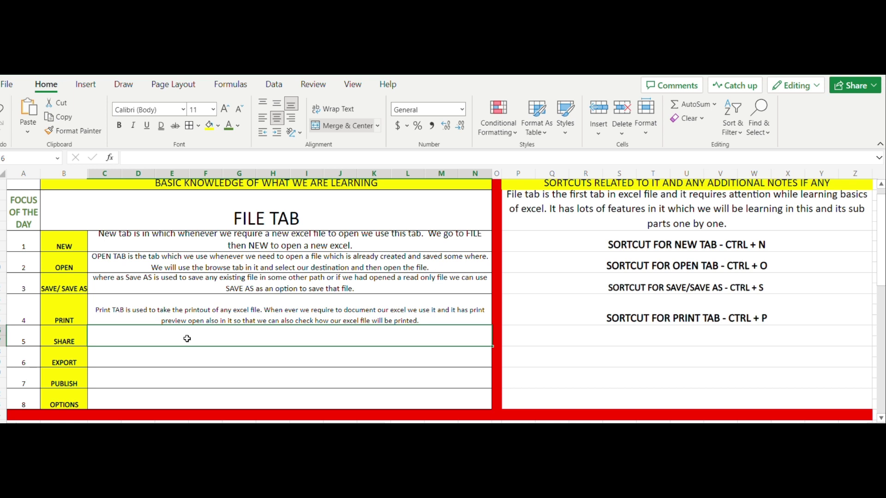
{"action": "type", "text": "SHARE T"}
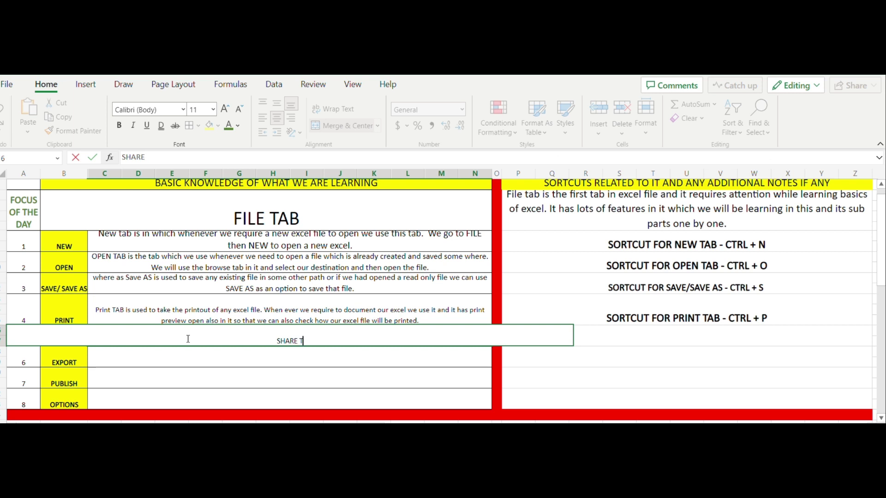
{"action": "type", "text": "AB is used to share"}
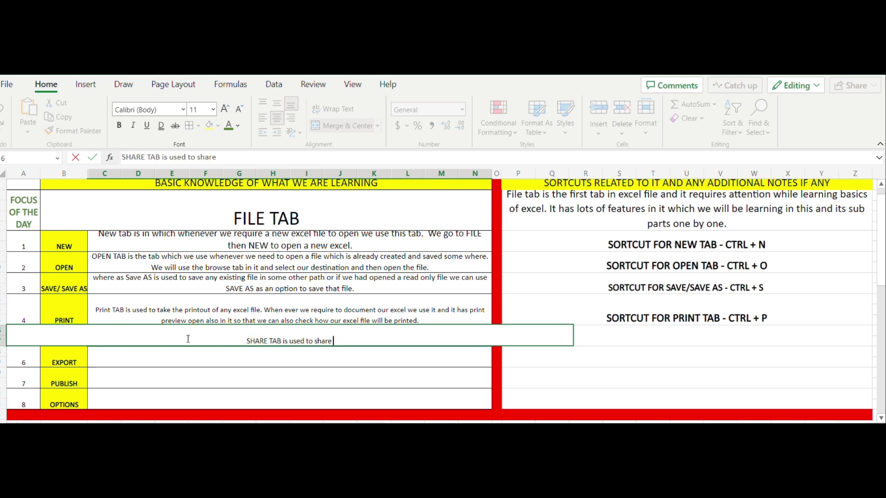
{"action": "type", "text": " the tab"}
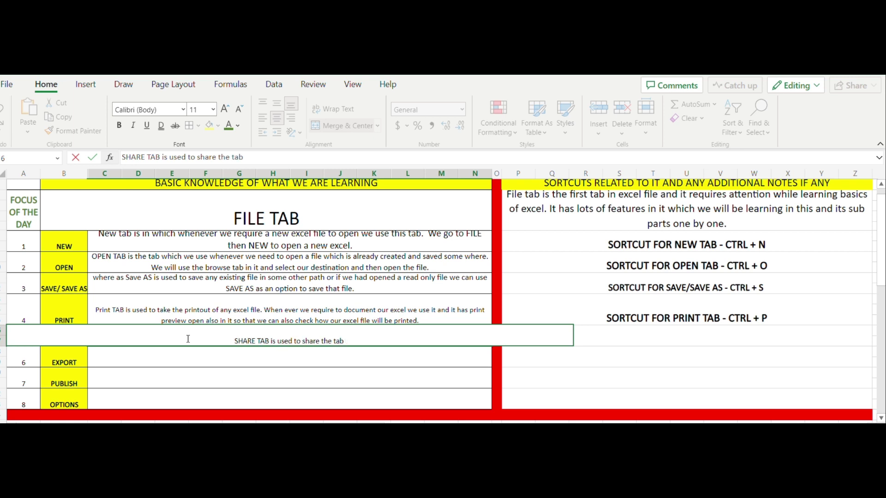
{"action": "type", "text": " t"}
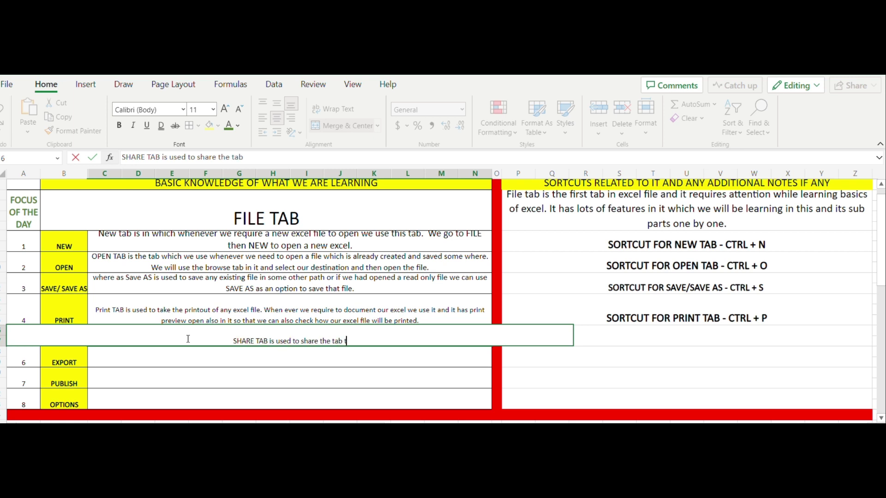
{"action": "type", "text": "o other p"}
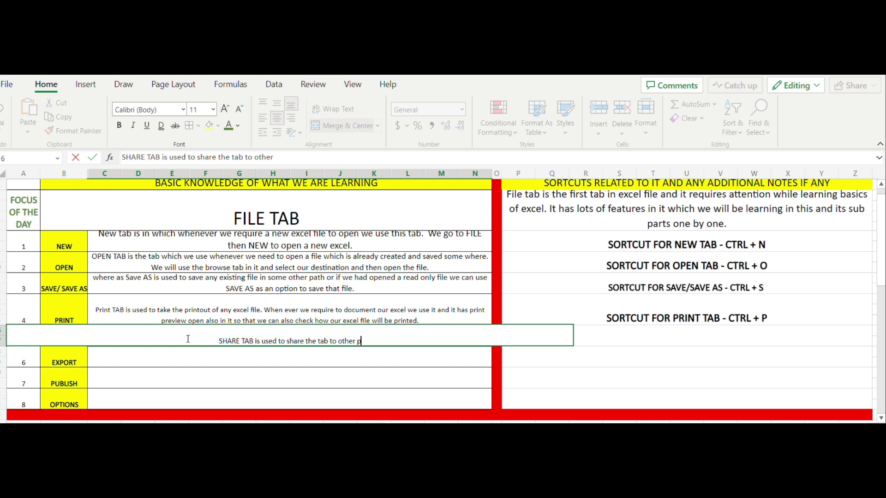
{"action": "type", "text": "erson with"}
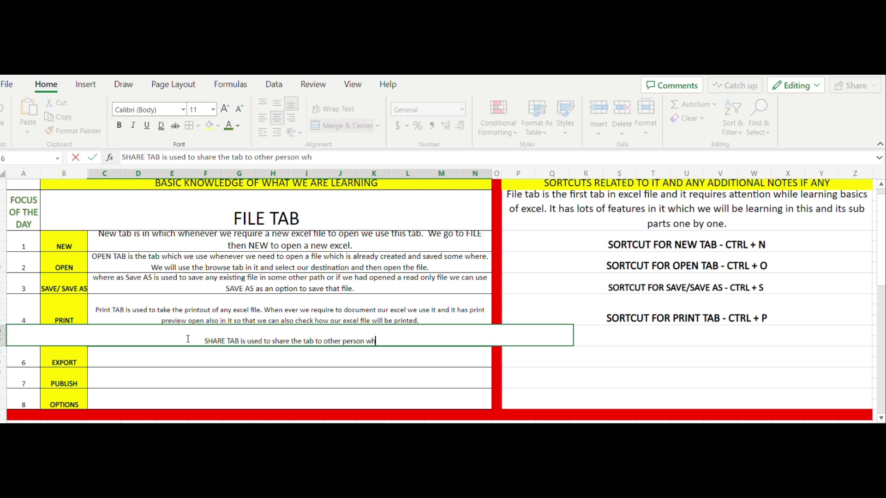
{"action": "type", "text": " dif"}
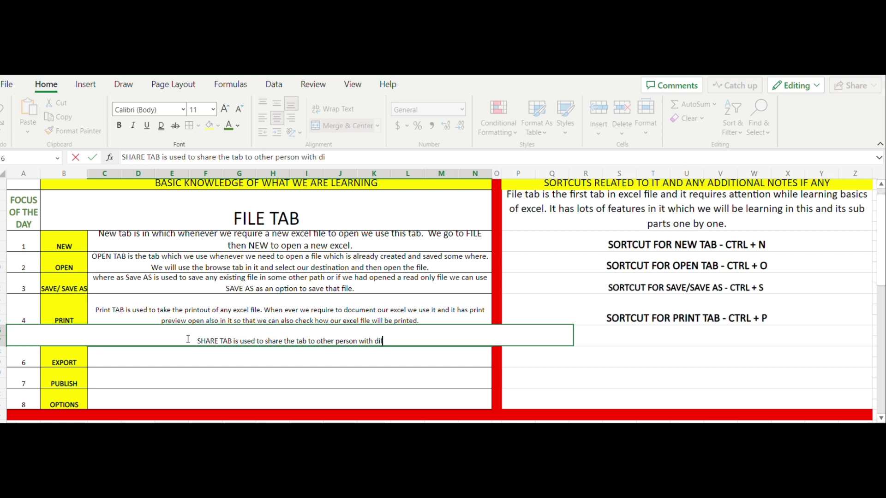
{"action": "type", "text": "ferent modes"}
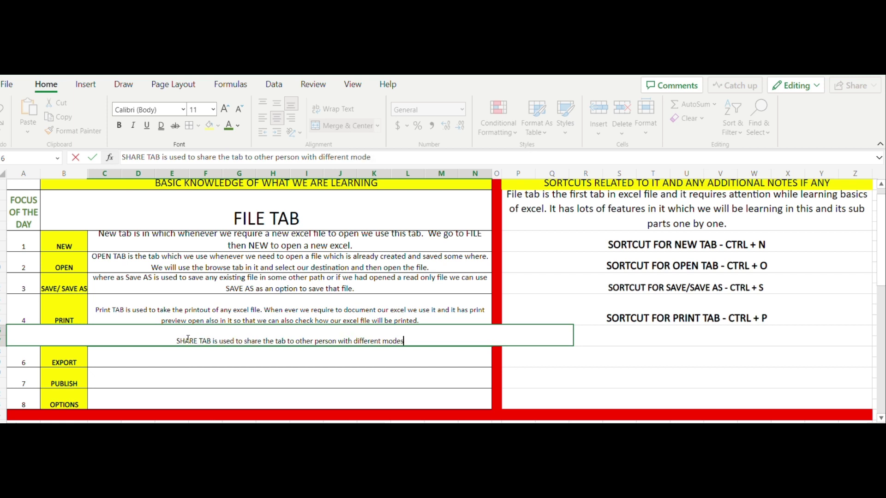
Complete the SHARE description with ". We can share our file to other person either as an excel attachment or as a PDF file.".
{"action": "type", "text": ". We can "}
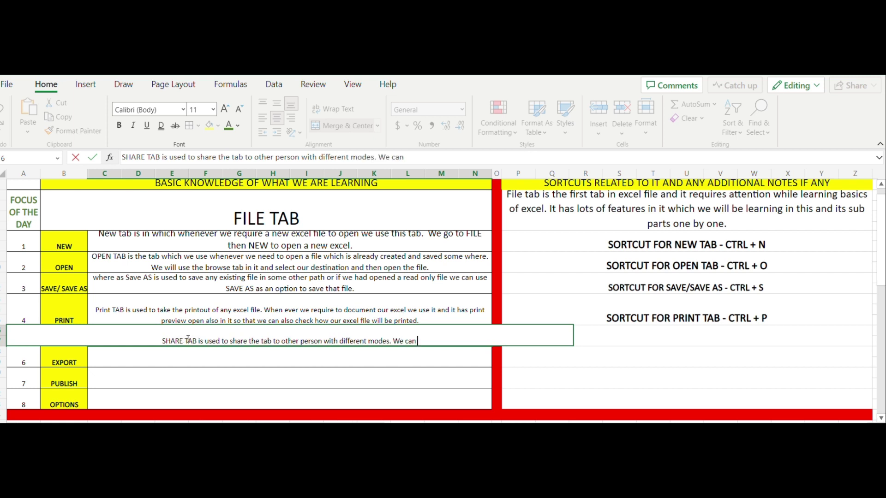
{"action": "type", "text": "share our file to"}
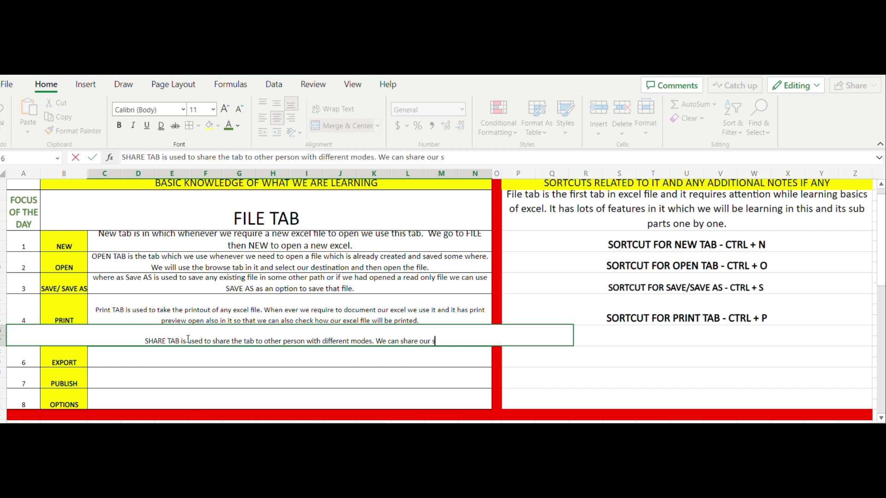
{"action": "type", "text": " ot"}
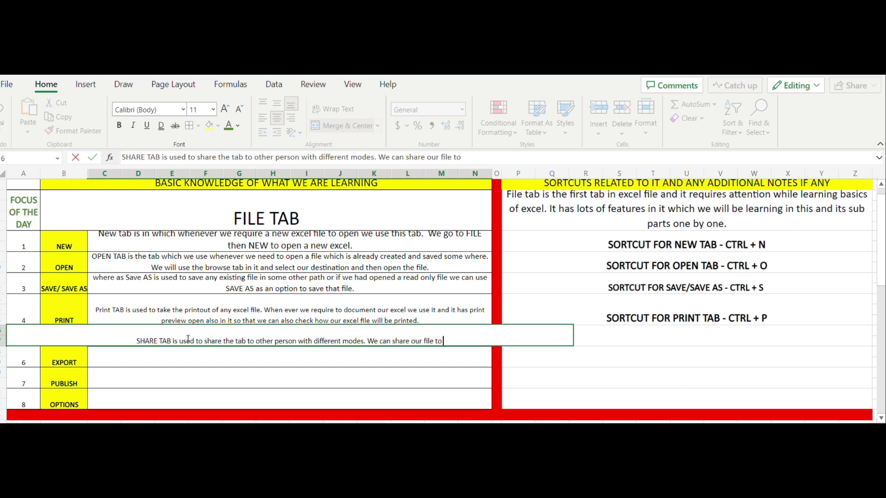
{"action": "type", "text": "her person"}
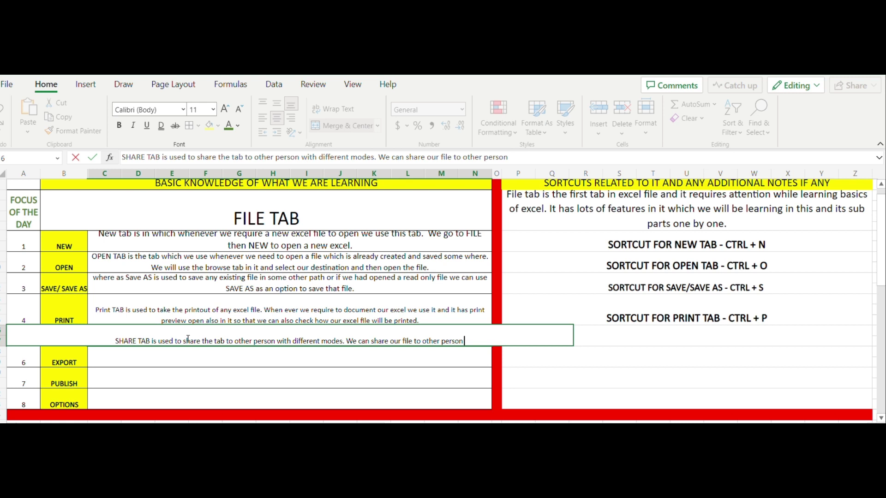
{"action": "type", "text": "eith"}
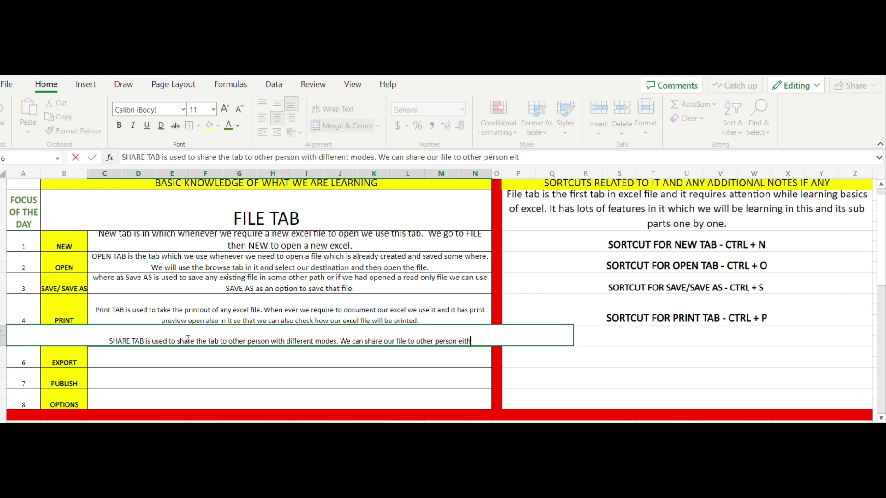
{"action": "type", "text": "er in"}
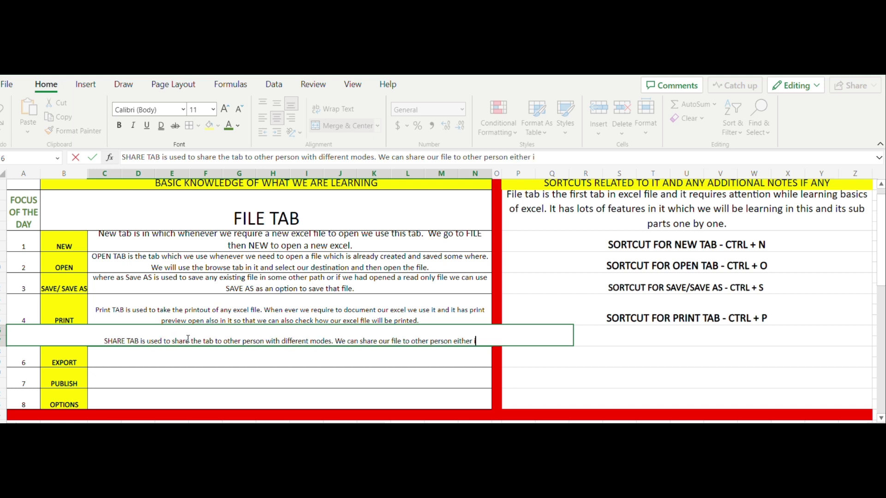
{"action": "key", "text": "BackSpace"}
{"action": "key", "text": "BackSpace"}
{"action": "type", "text": "s"}
{"action": "key", "text": "BackSpace"}
{"action": "type", "text": "as any"}
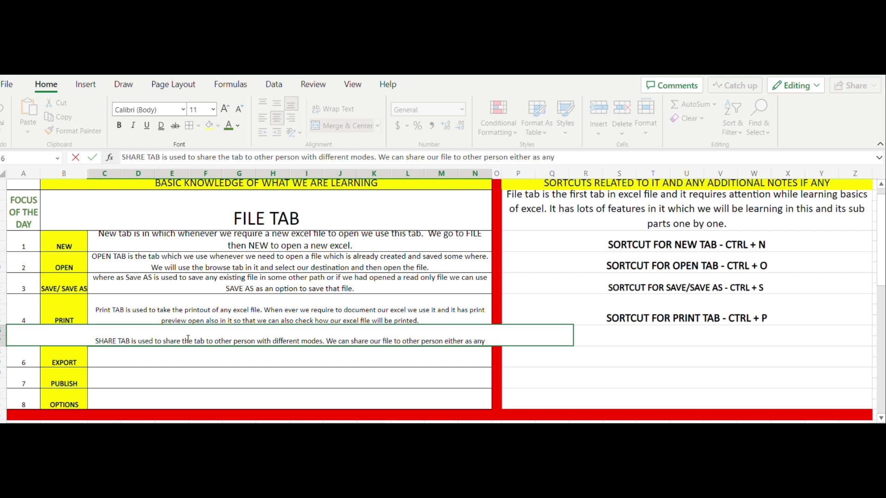
{"action": "key", "text": "BackSpace"}
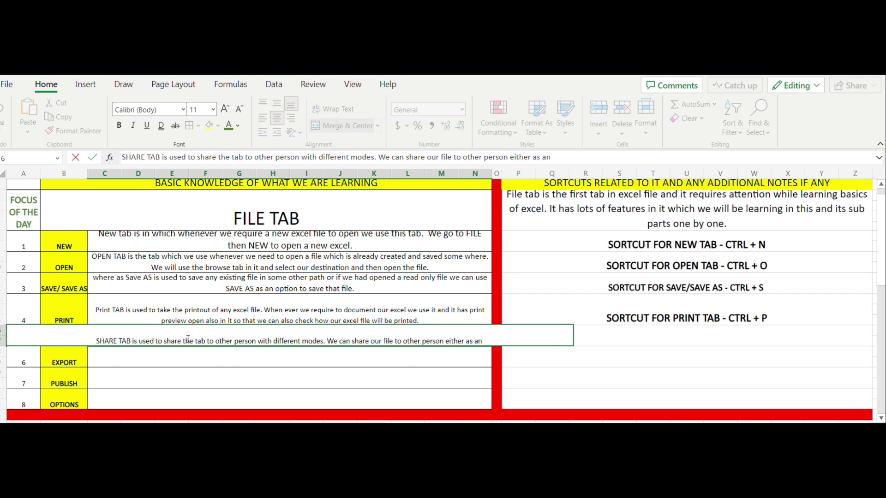
{"action": "type", "text": "exc"}
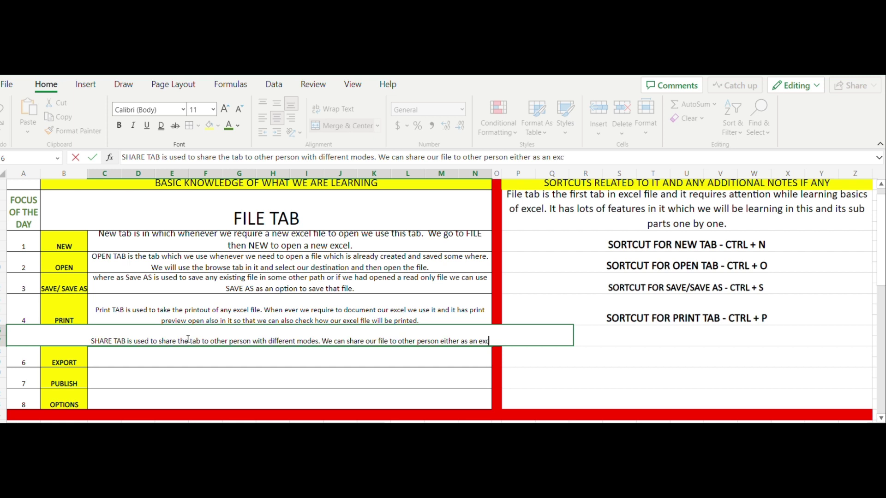
{"action": "type", "text": "el attac"}
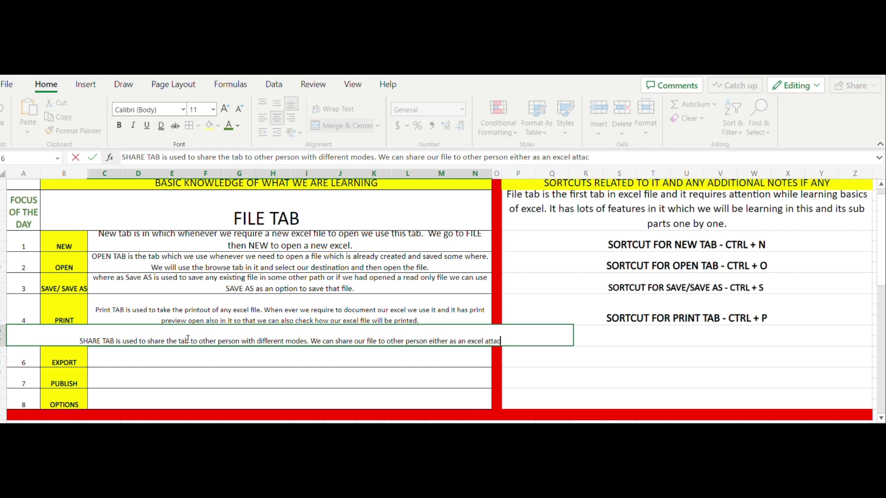
{"action": "type", "text": "hment or as a"}
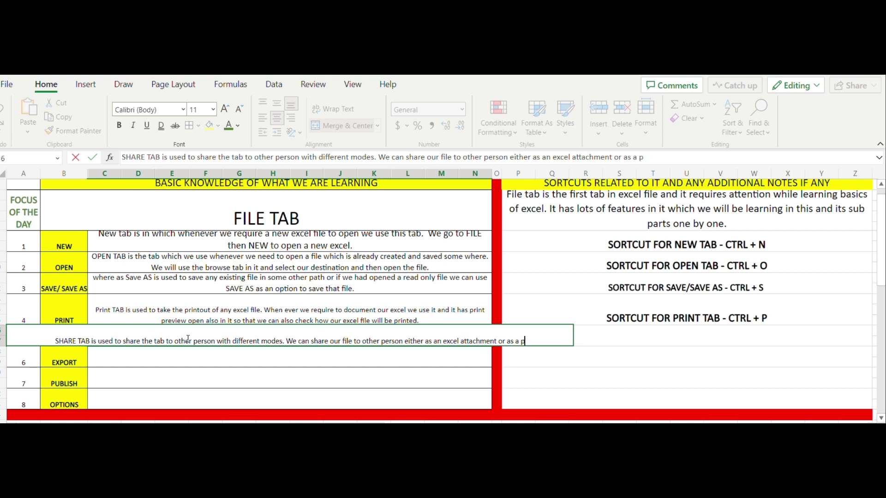
{"action": "type", "text": " PDF"}
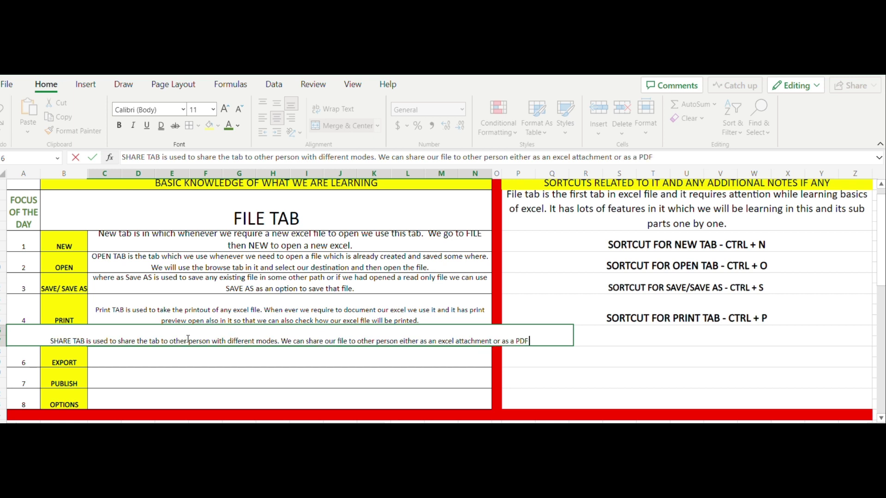
{"action": "type", "text": " File."}
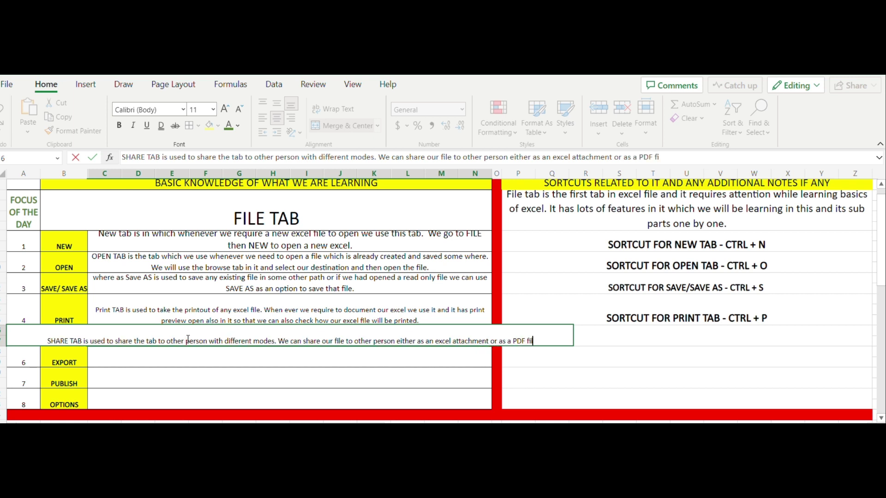
{"action": "left_click", "coordinate": [176, 386]}
{"action": "left_click", "coordinate": [216, 331]}
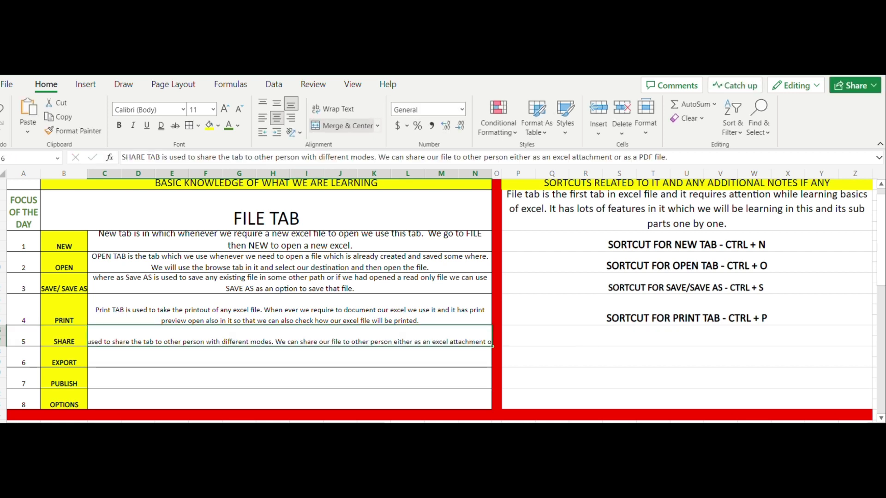
Wrap the SHARE description text and begin the SHARE row's notes cell with "So always remember that before sharing any file".
{"action": "left_click", "coordinate": [324, 108]}
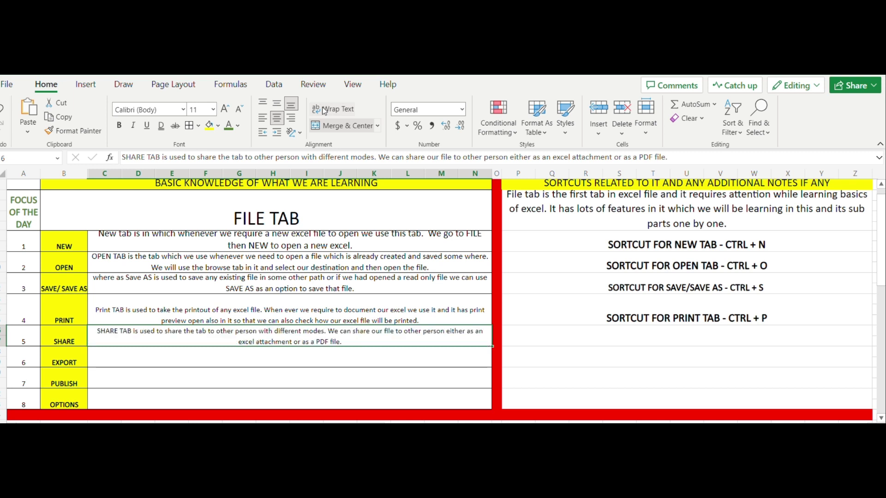
{"action": "left_click", "coordinate": [587, 331]}
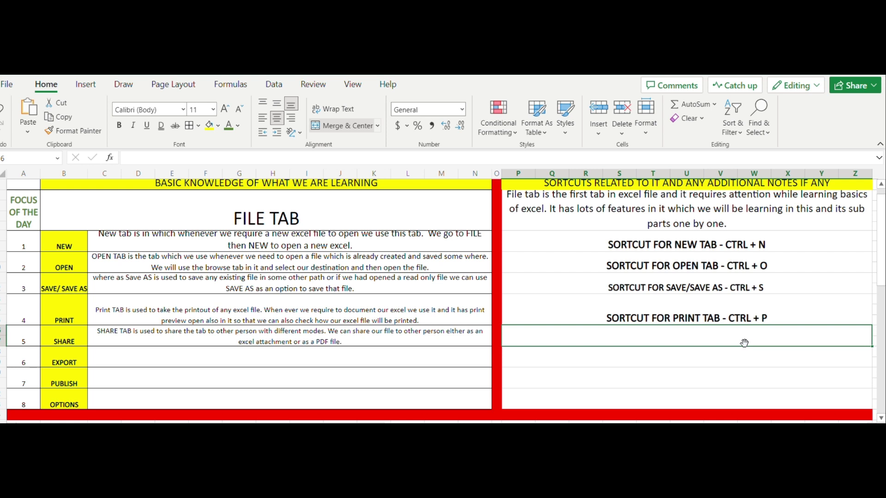
{"action": "type", "text": "so"}
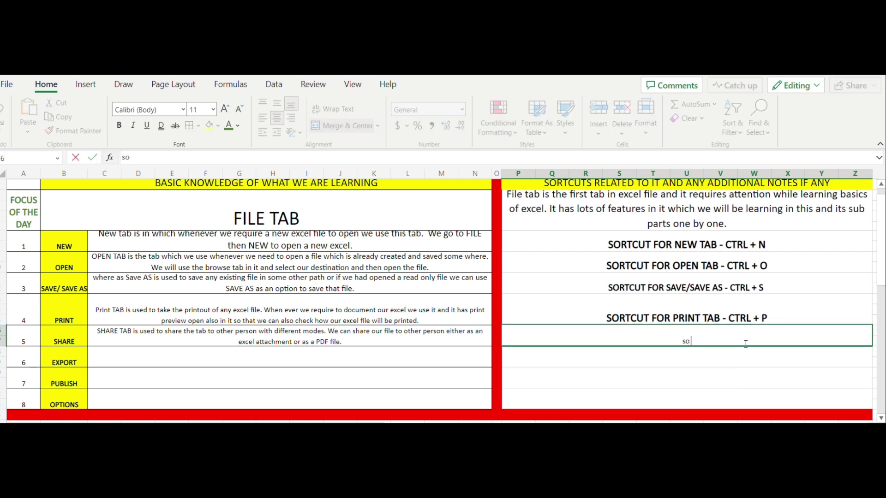
{"action": "type", "text": " a"}
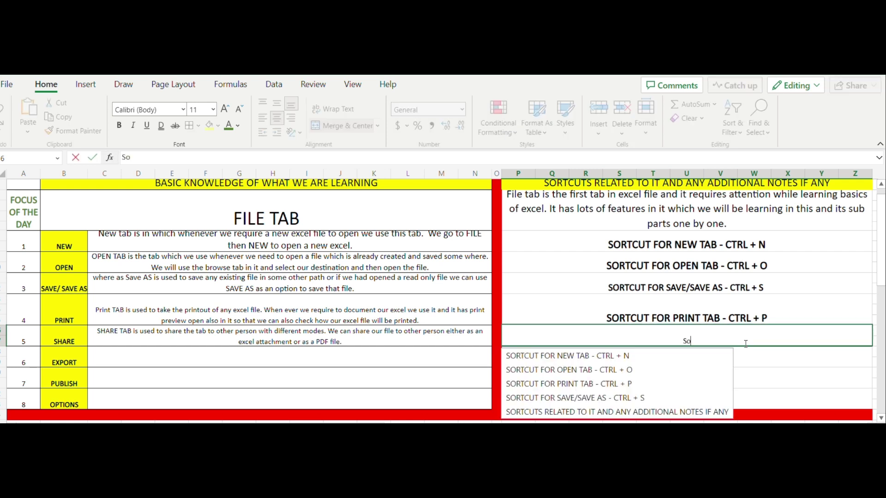
{"action": "type", "text": "lways re"}
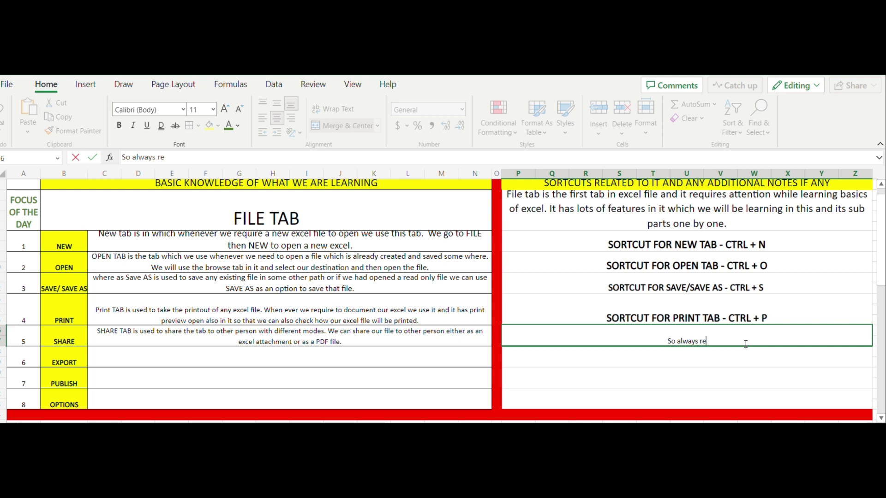
{"action": "type", "text": "member tha"}
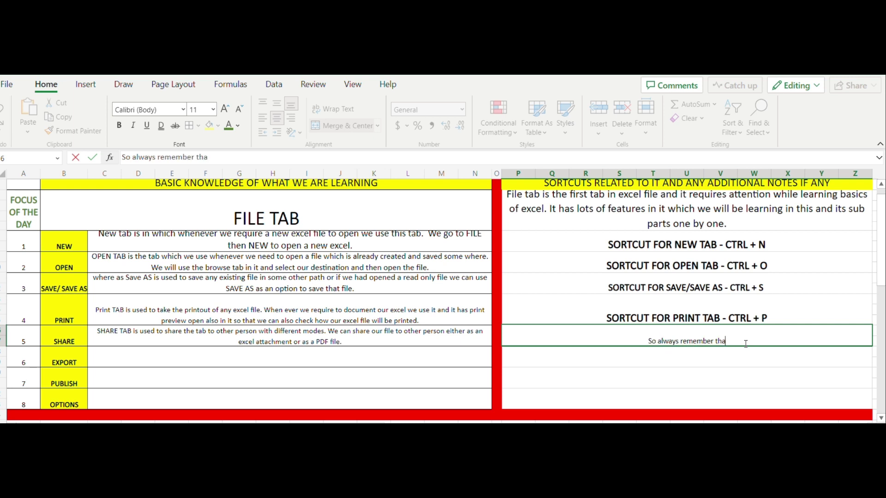
{"action": "type", "text": "t before "}
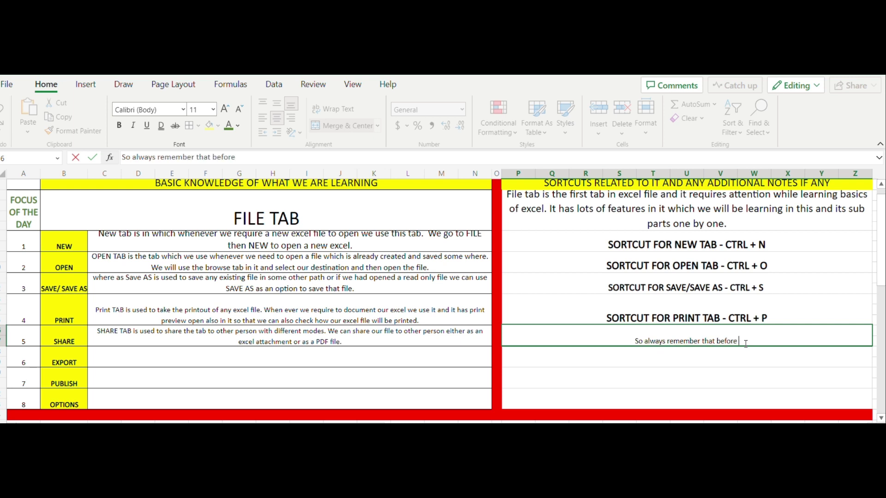
{"action": "type", "text": "shari"}
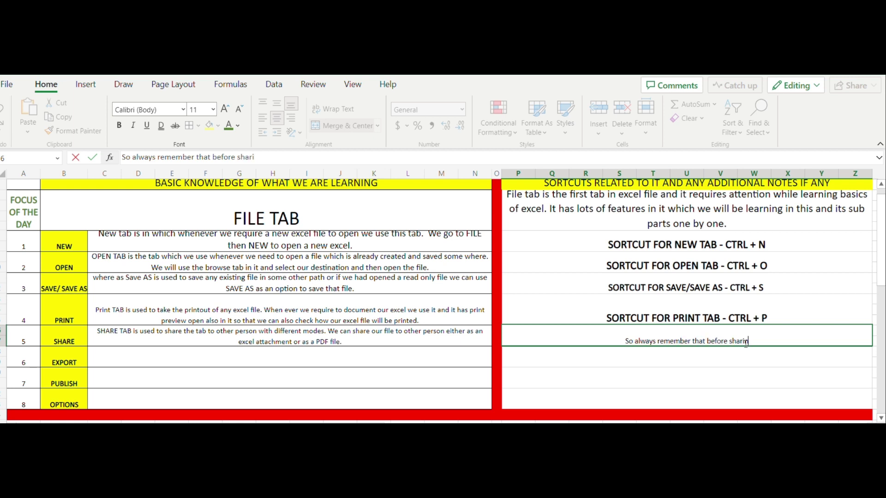
{"action": "type", "text": "ng any file"}
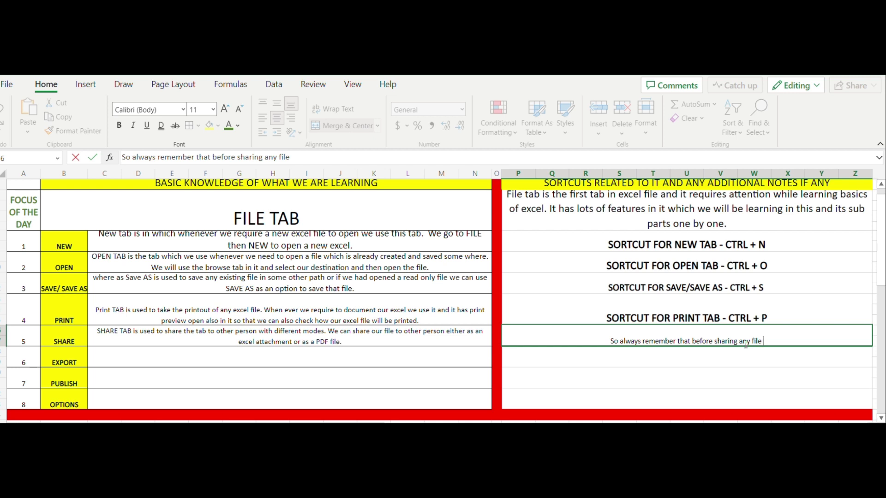
Complete the SHARE note with "try to save it first using Save Sortcut and share the updated file only.".
{"action": "type", "text": "tr"}
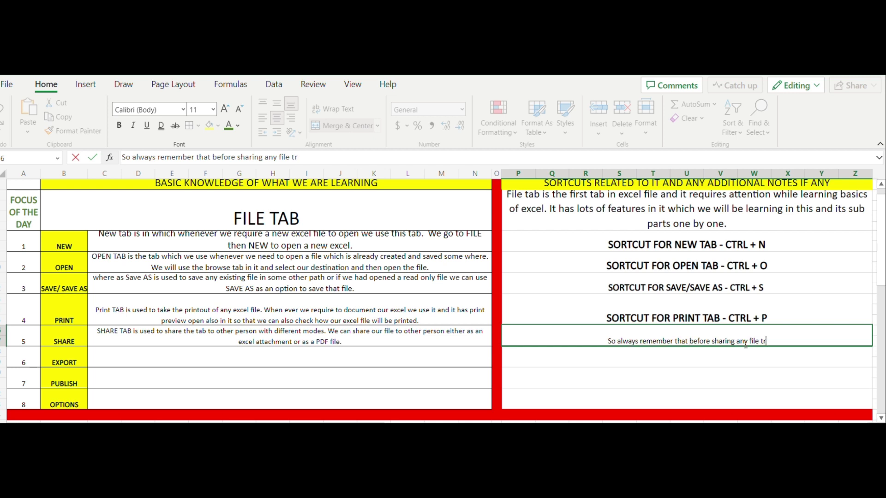
{"action": "type", "text": "y to save it fi"}
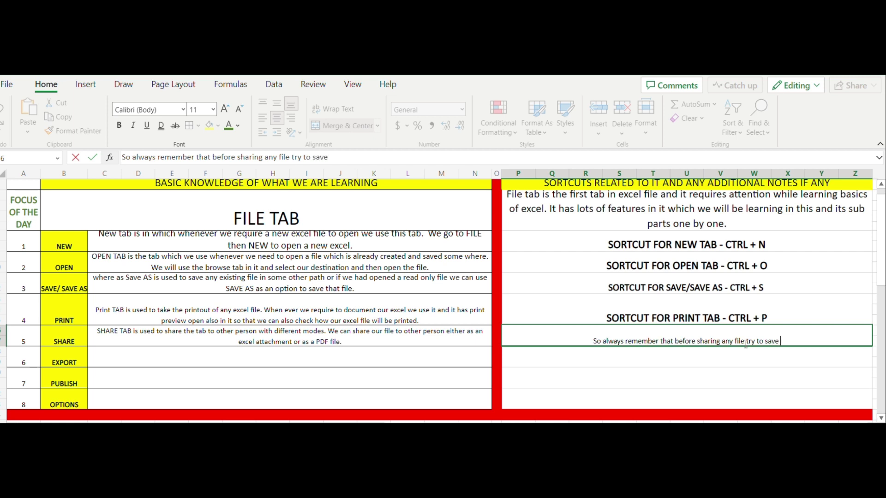
{"action": "type", "text": "st using "}
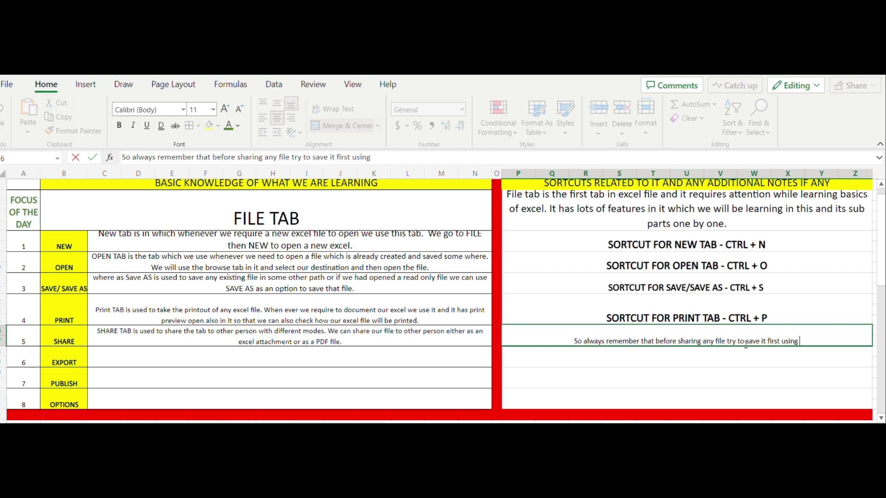
{"action": "type", "text": "S"}
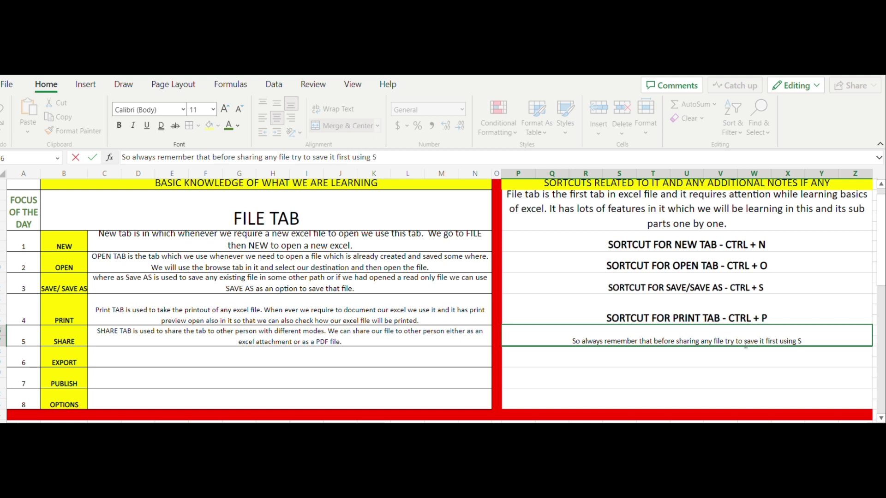
{"action": "type", "text": "ave "}
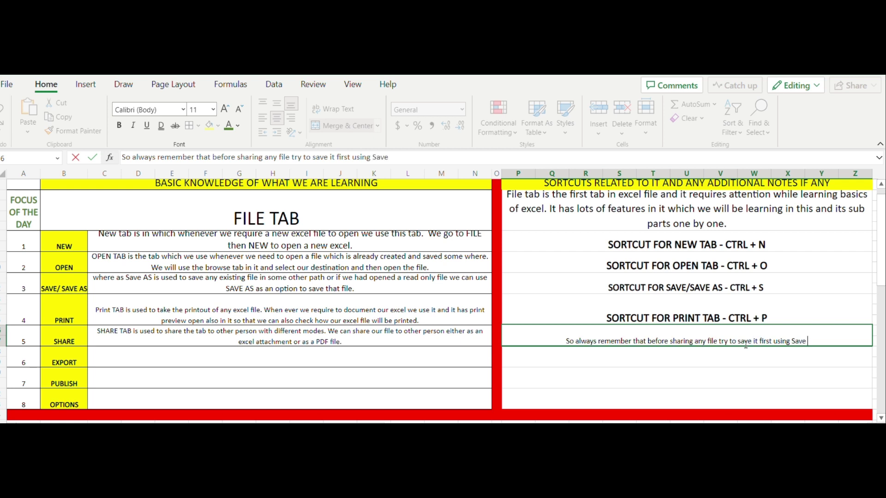
{"action": "type", "text": "Sortcut"}
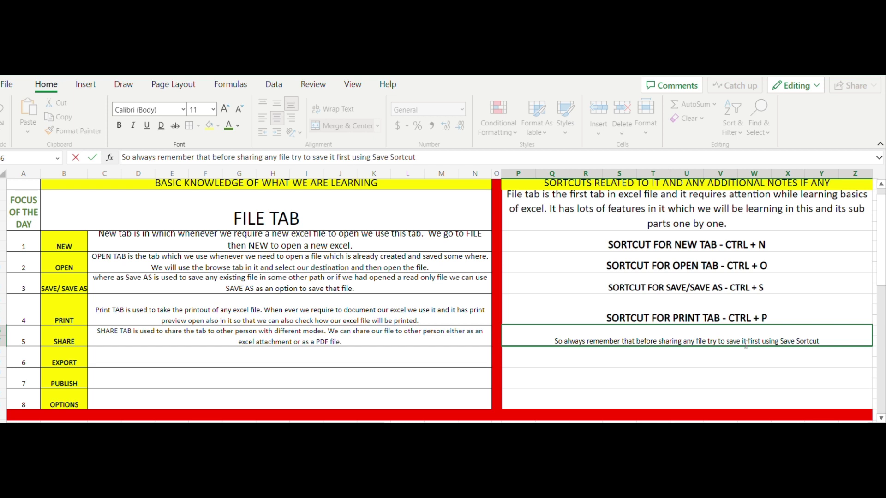
{"action": "type", "text": "and "}
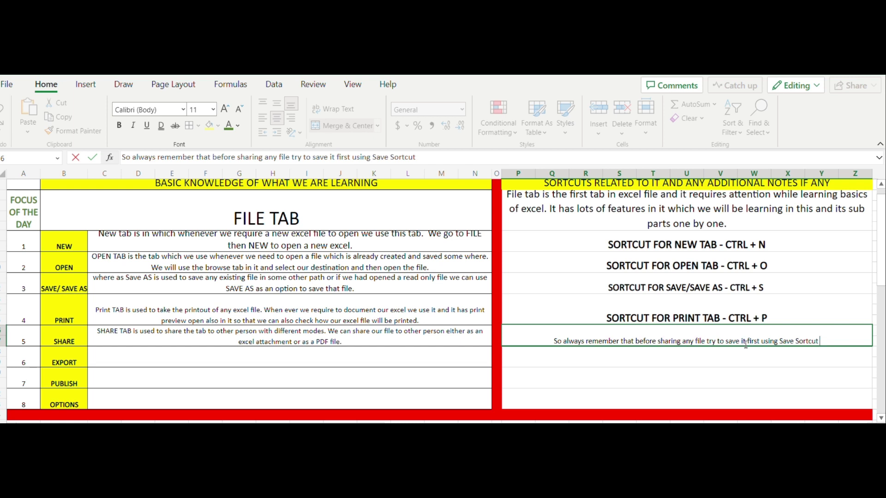
{"action": "type", "text": "sha"}
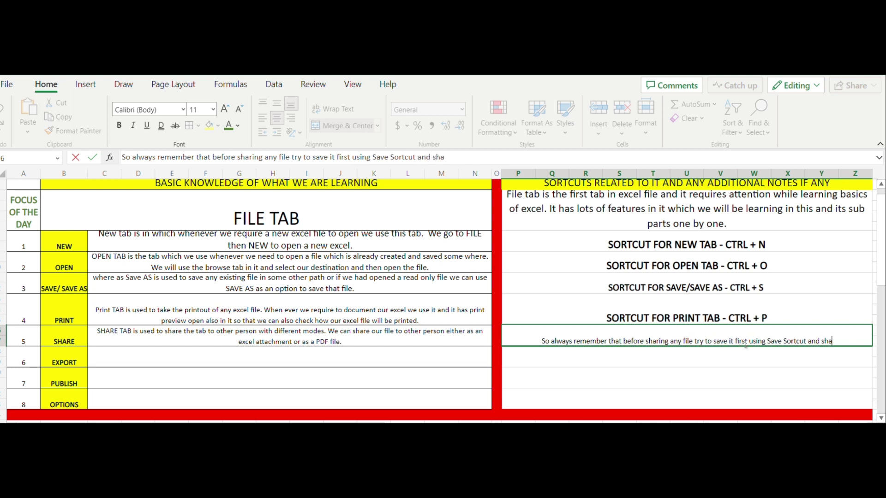
{"action": "type", "text": "re the updat"}
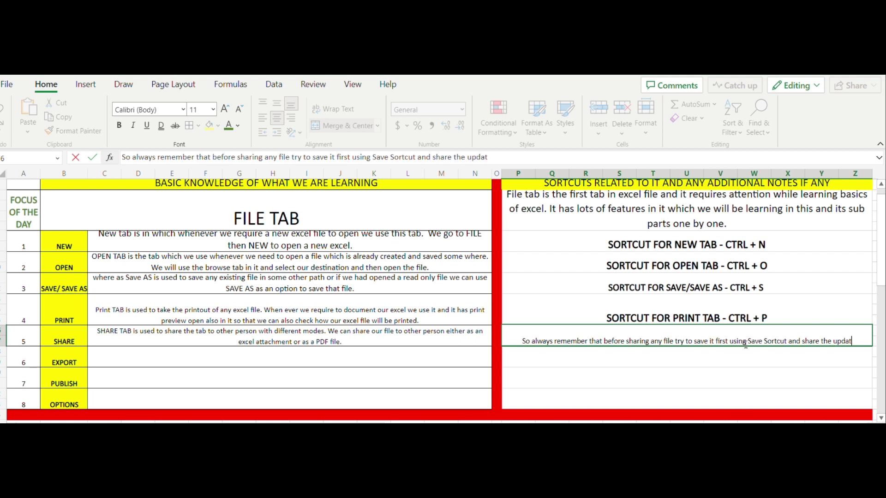
{"action": "type", "text": "ed file only."}
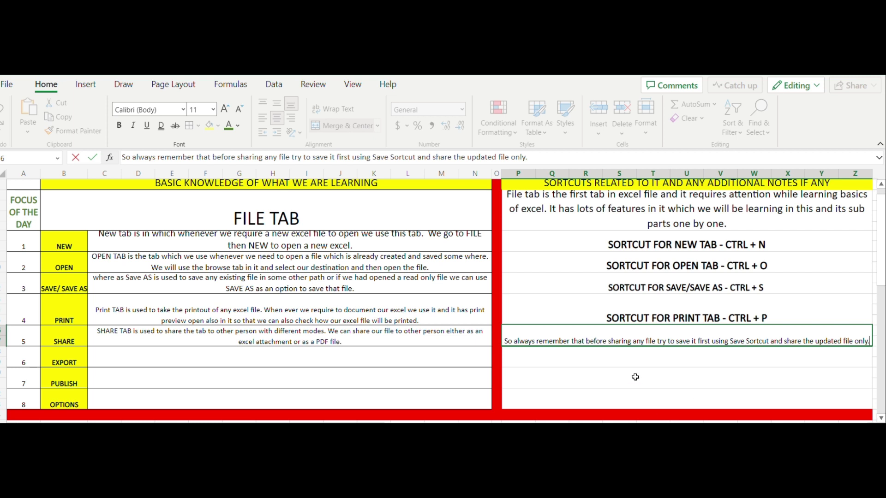
{"action": "key", "text": "Return"}
Enter "EXPORT TAB is used to export data either as a PDF or XPS Document." in the EXPORT row's description cell.
{"action": "left_click", "coordinate": [395, 358]}
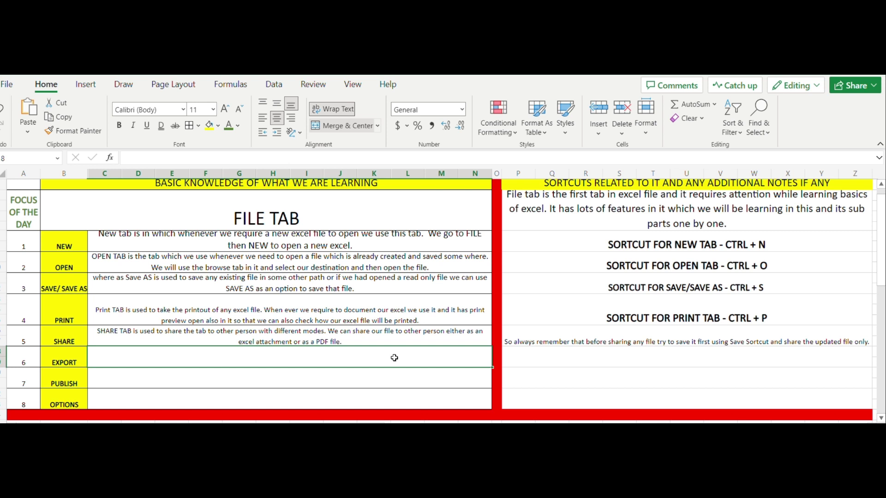
{"action": "type", "text": "E"}
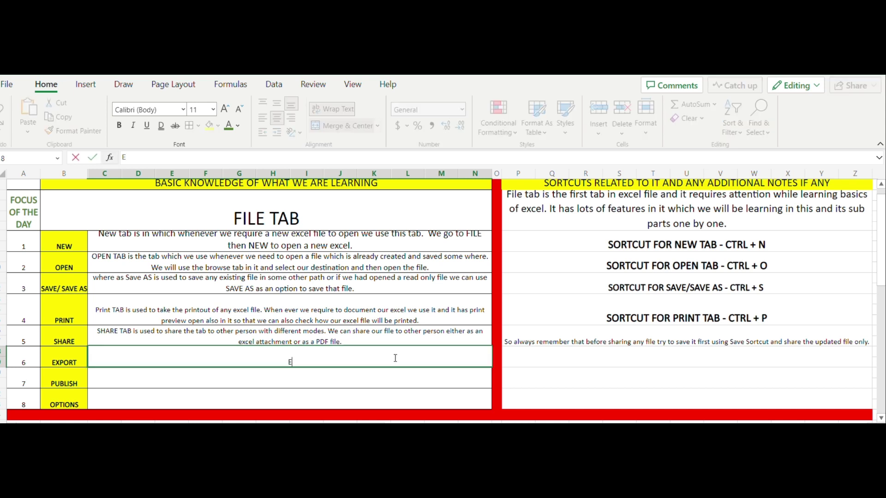
{"action": "type", "text": "XPORT TAB "}
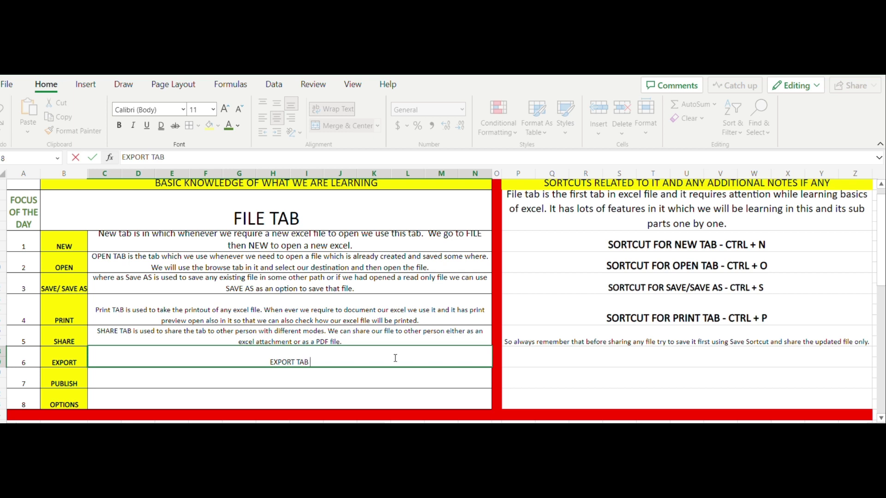
{"action": "type", "text": "is used to"}
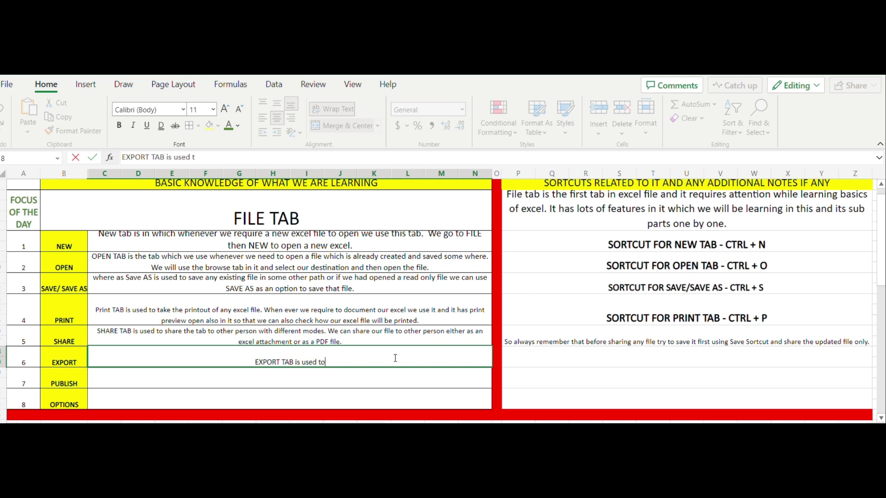
{"action": "type", "text": " export o"}
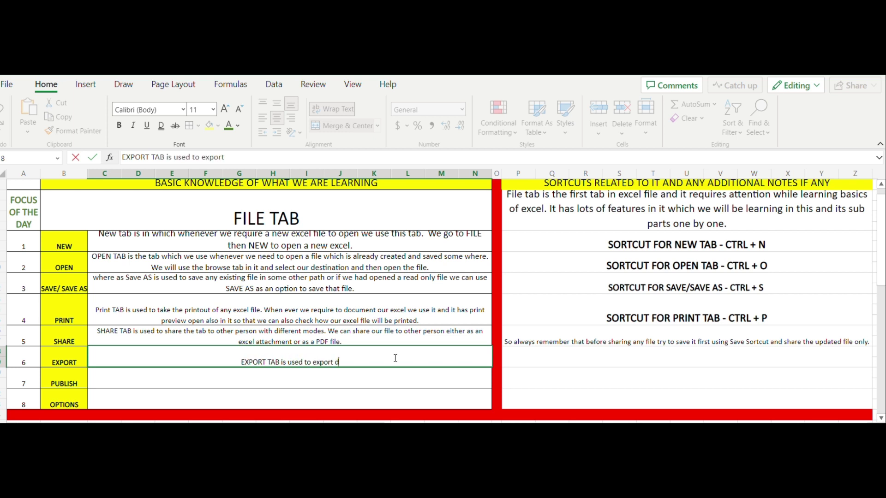
{"action": "type", "text": "ata"}
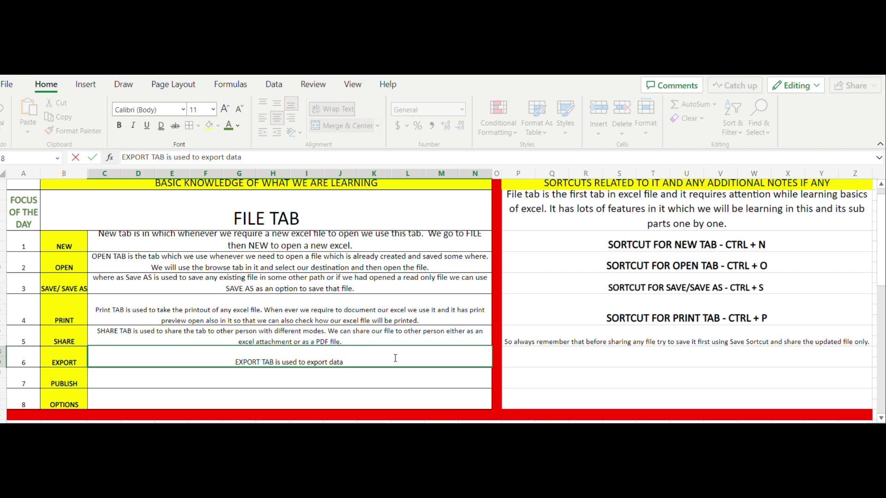
{"action": "type", "text": "either as"}
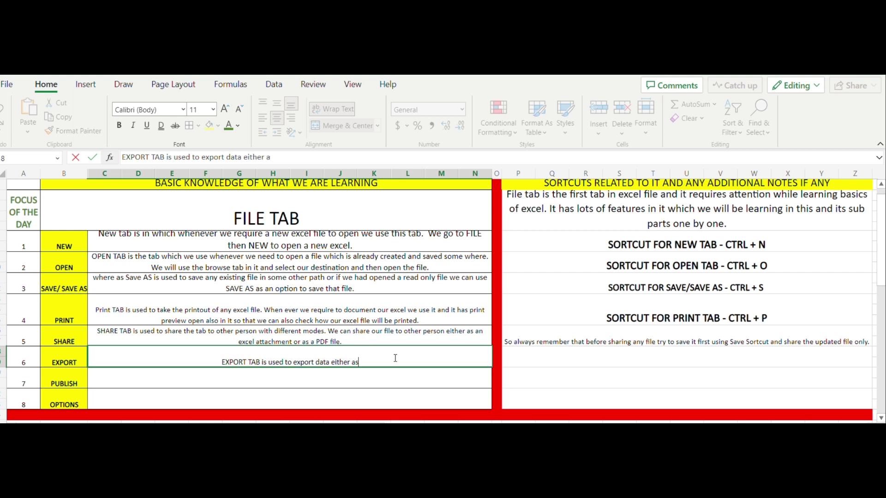
{"action": "type", "text": " a PDF "}
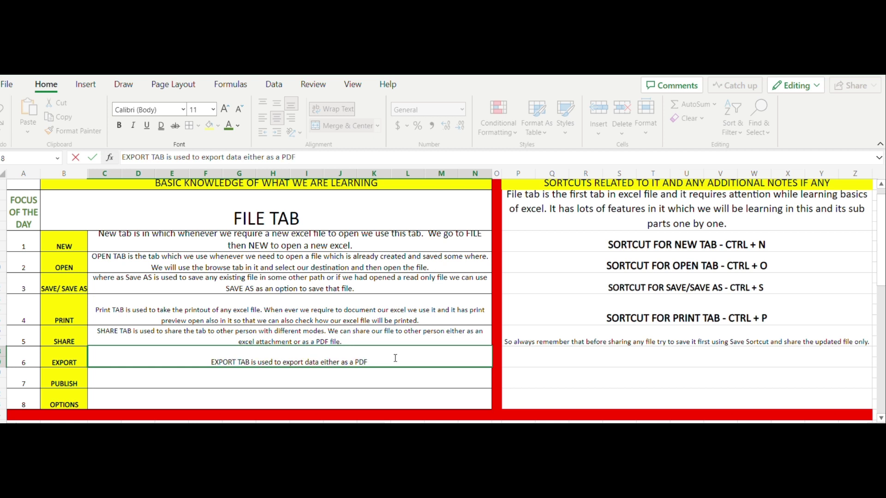
{"action": "type", "text": "or XPA"}
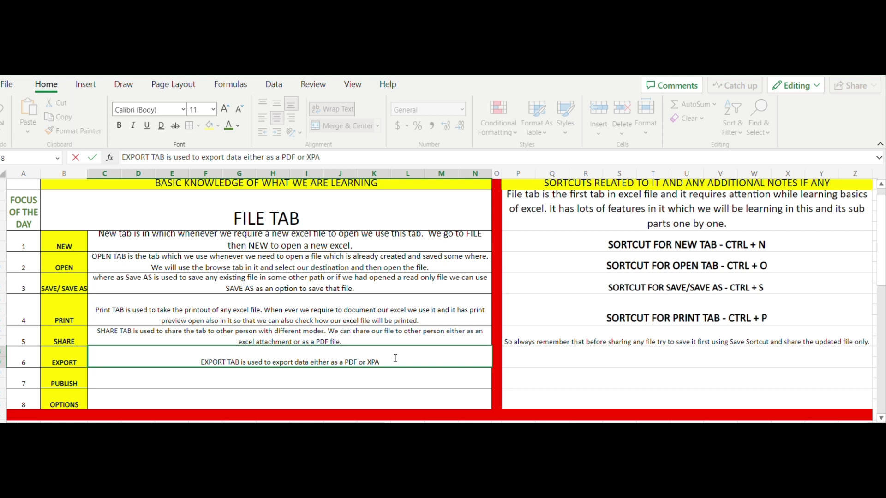
{"action": "key", "text": "BackSpace"}
{"action": "type", "text": "S "}
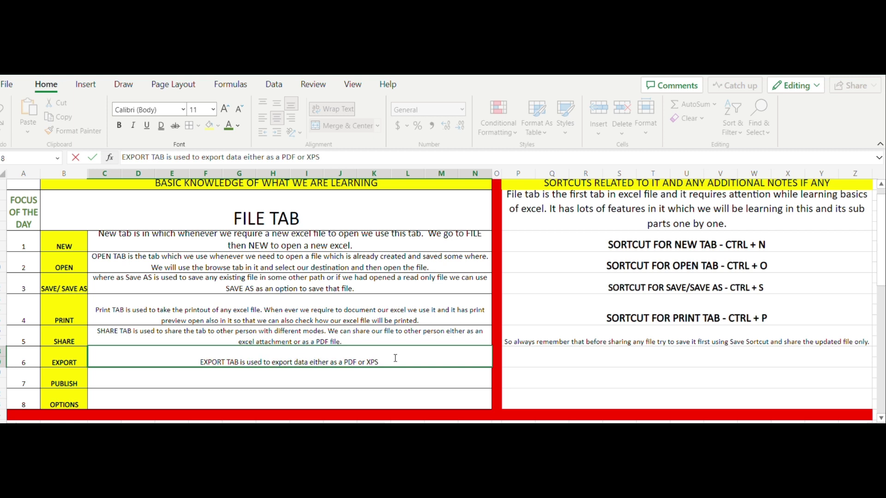
{"action": "type", "text": "Document"}
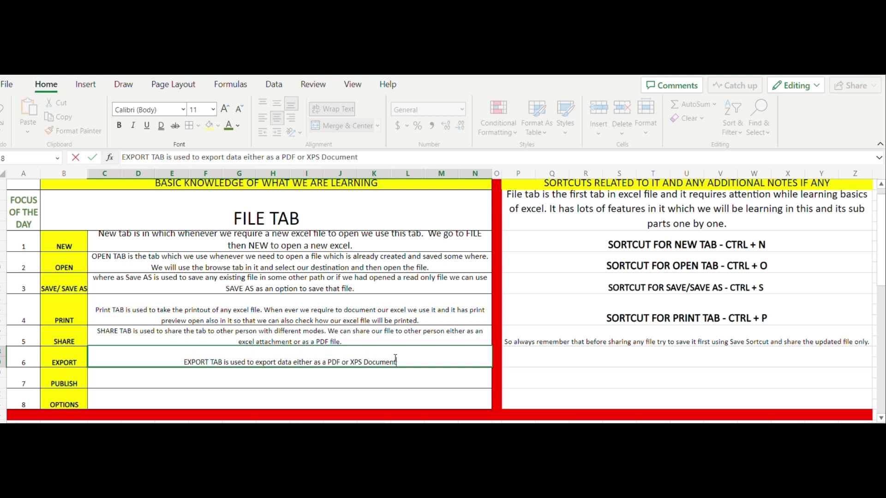
{"action": "type", "text": "."}
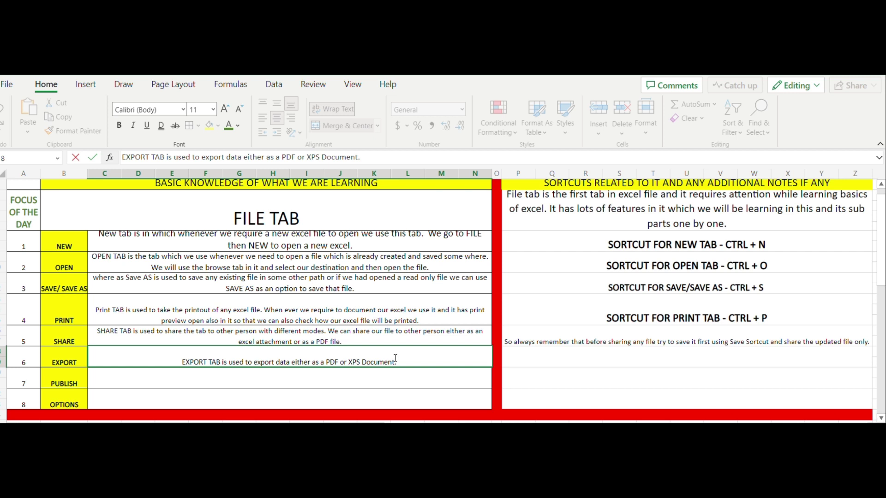
Complete the EXPORT description with the sentence "Content can't be changed only it is created as a PDF Document.".
{"action": "type", "text": "C"}
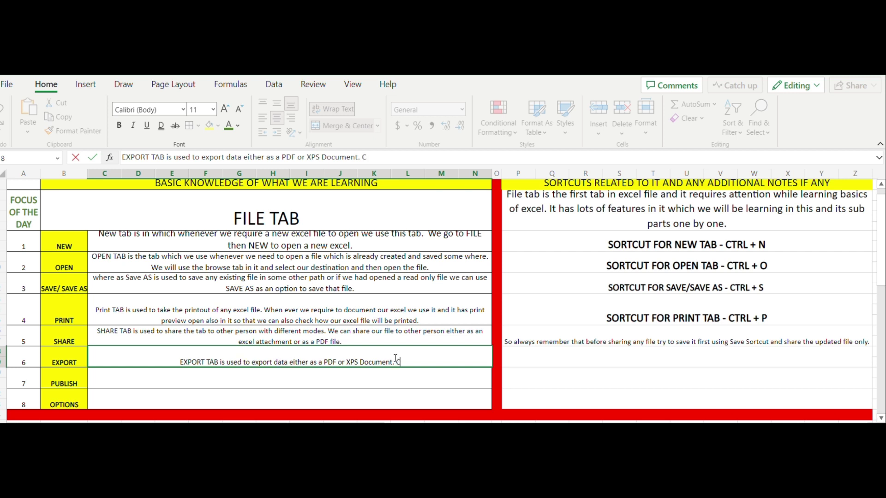
{"action": "type", "text": "ontent a"}
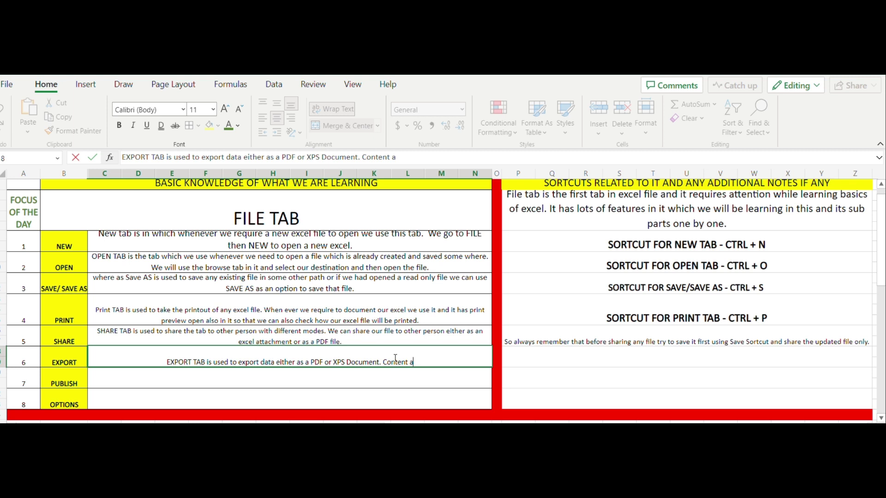
{"action": "key", "text": "BackSpace"}
{"action": "type", "text": "can't be"}
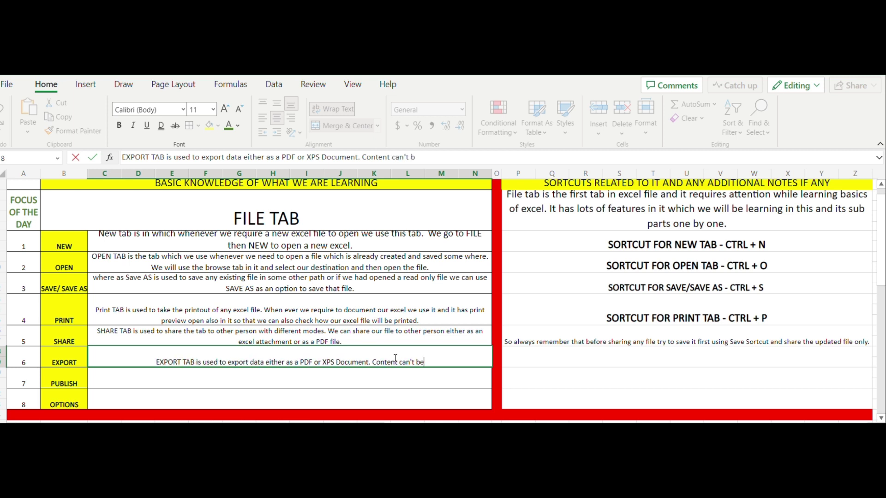
{"action": "type", "text": " changed "}
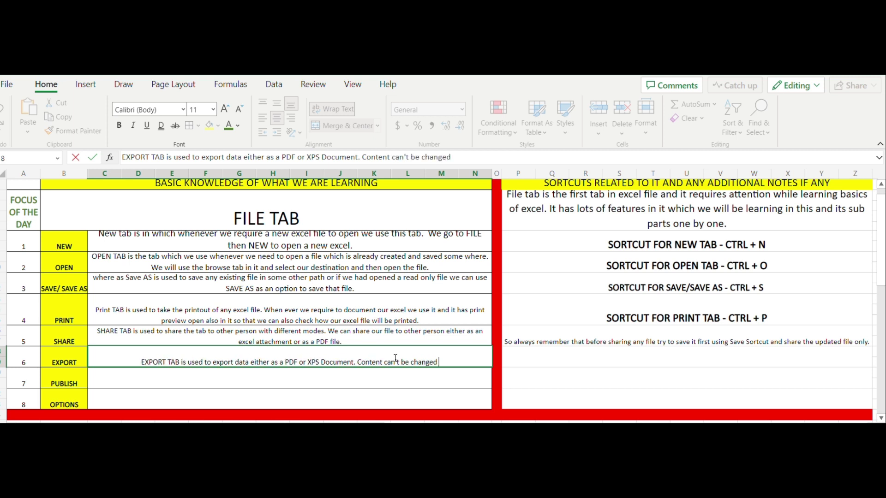
{"action": "type", "text": "only i"}
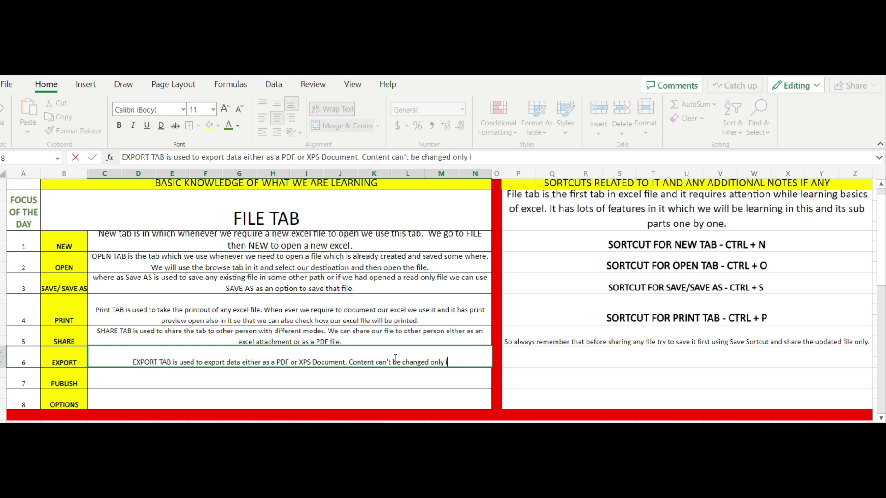
{"action": "type", "text": "ts"}
{"action": "key", "text": "BackSpace"}
{"action": "type", "text": "is c"}
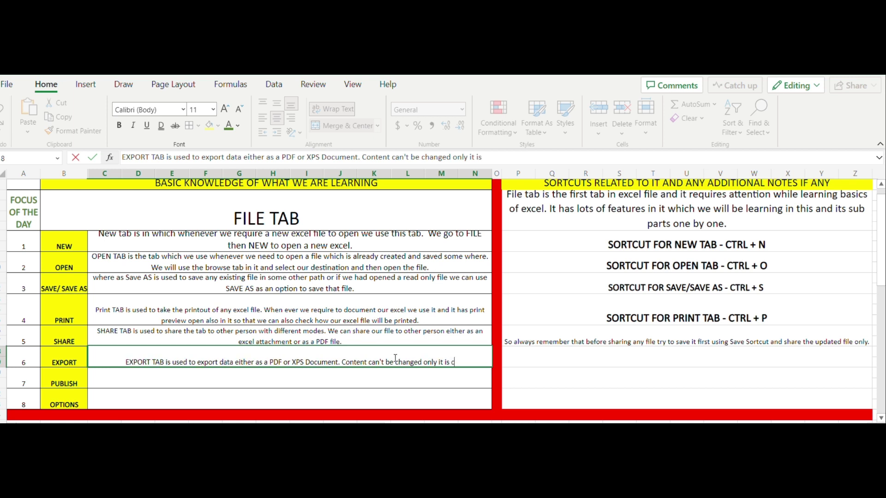
{"action": "type", "text": "reated as a p"}
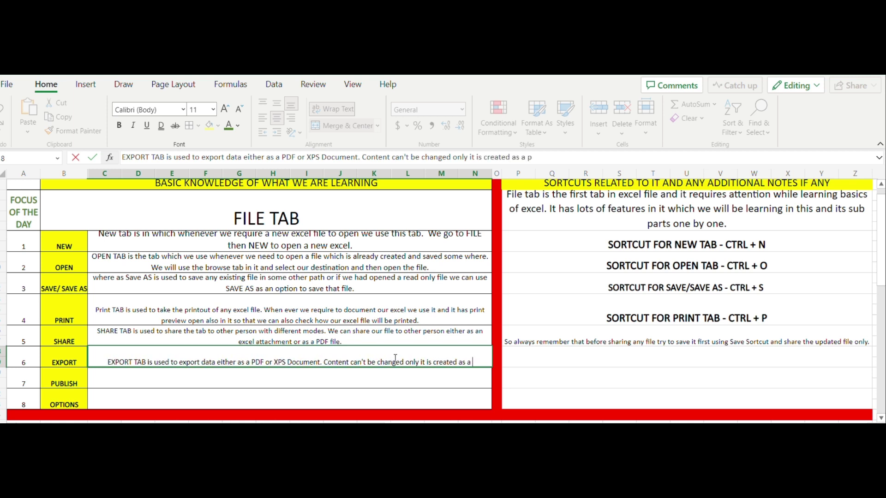
{"action": "key", "text": "BackSpace"}
{"action": "type", "text": "PDF D"}
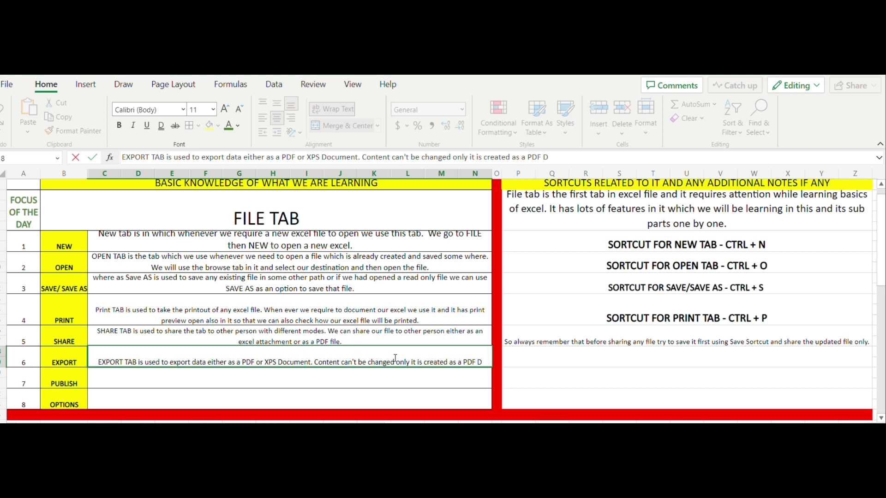
{"action": "type", "text": "ocument"}
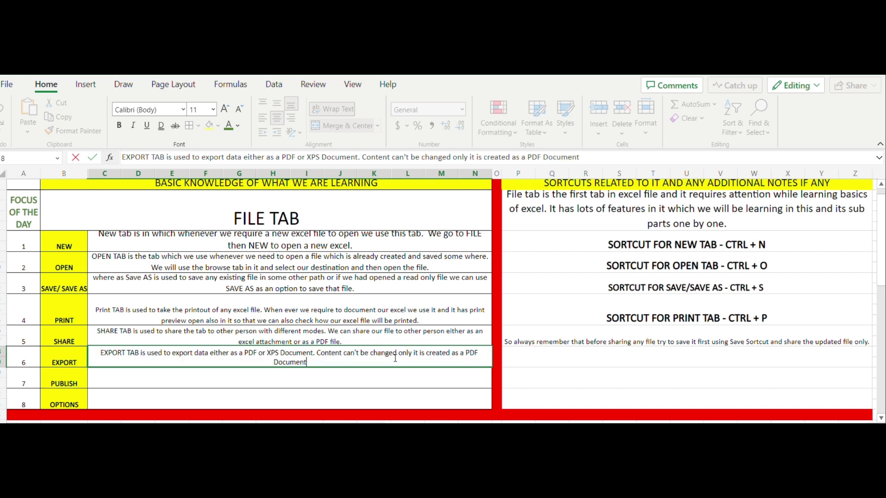
{"action": "type", "text": "."}
{"action": "left_click", "coordinate": [331, 386]}
Begin the EXPORT row's note with "It helps us in read and especially for the people with disabilities to read it is".
{"action": "left_click", "coordinate": [537, 352]}
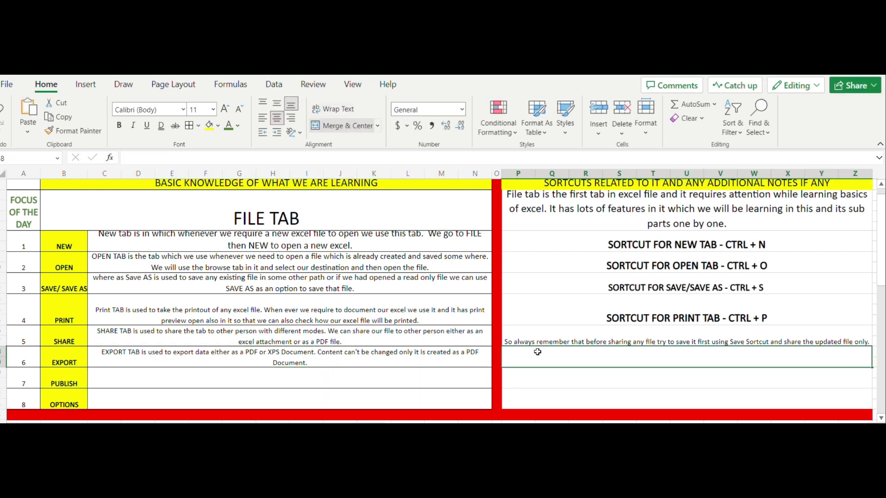
{"action": "type", "text": "It hel"}
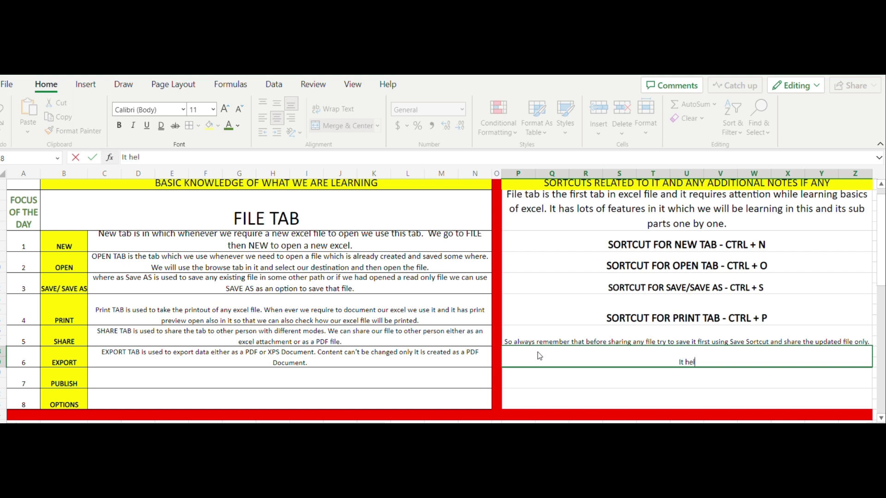
{"action": "type", "text": "ps us in"}
{"action": "type", "text": "read a"}
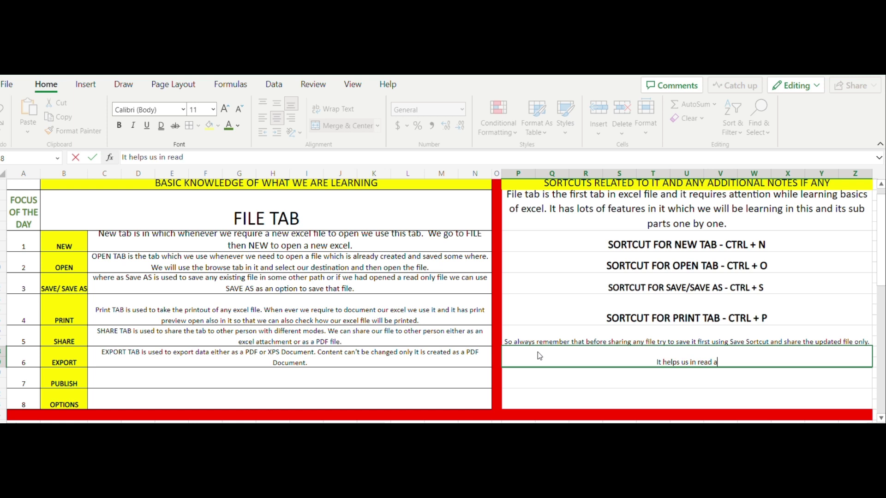
{"action": "type", "text": "nd ese"}
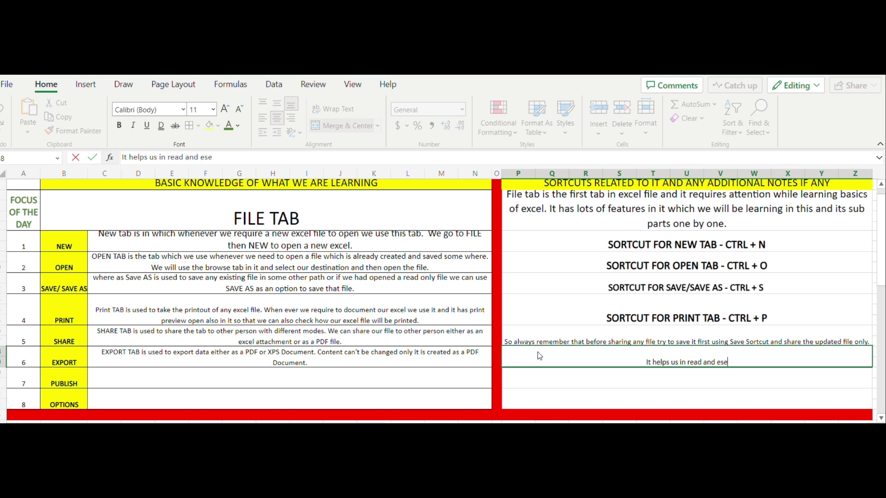
{"action": "key", "text": "BackSpace"}
{"action": "type", "text": "peci"}
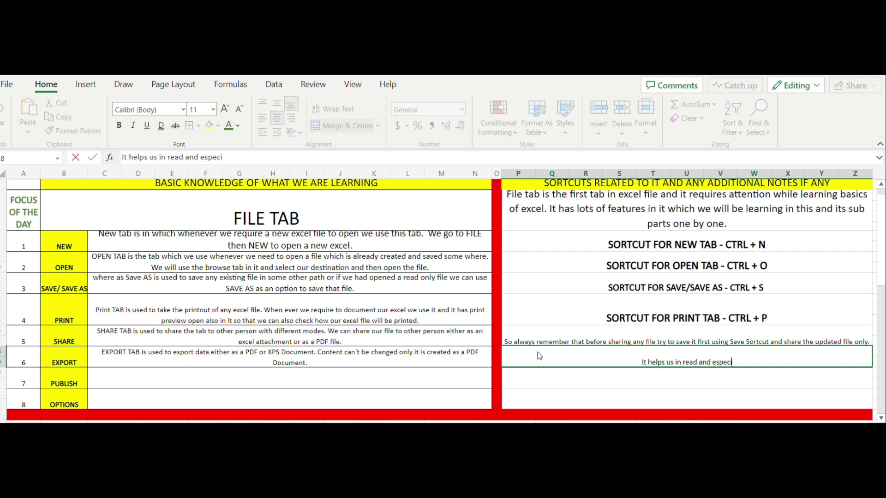
{"action": "type", "text": "ally for"}
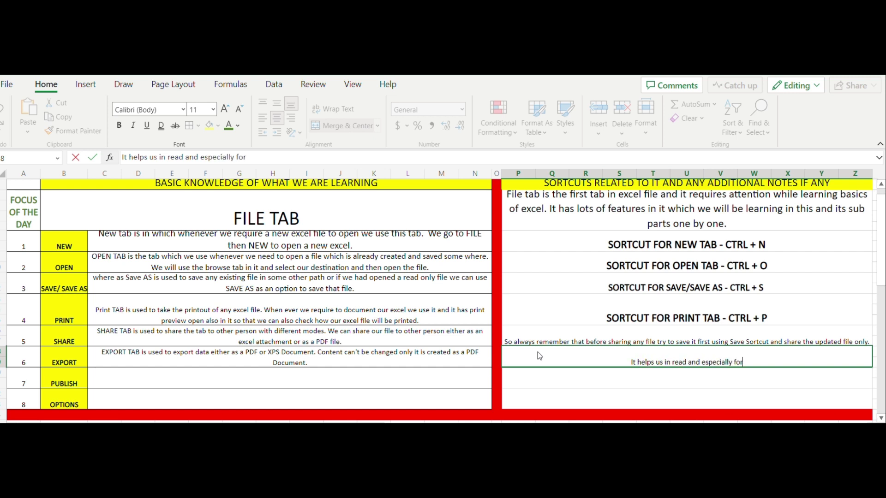
{"action": "type", "text": " the peop"}
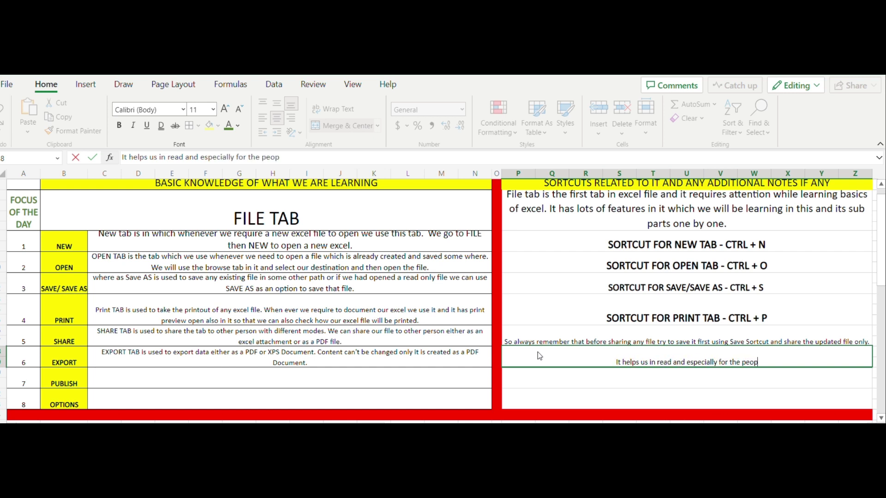
{"action": "type", "text": "le with "}
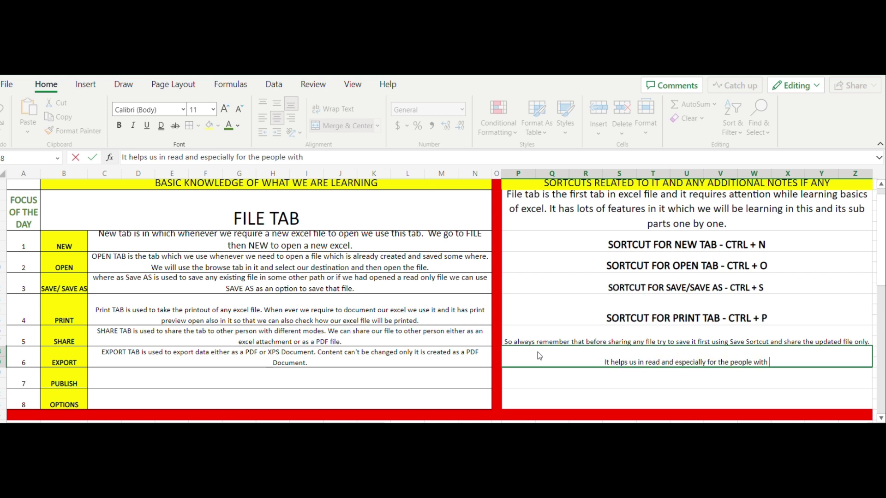
{"action": "type", "text": "disabilit"}
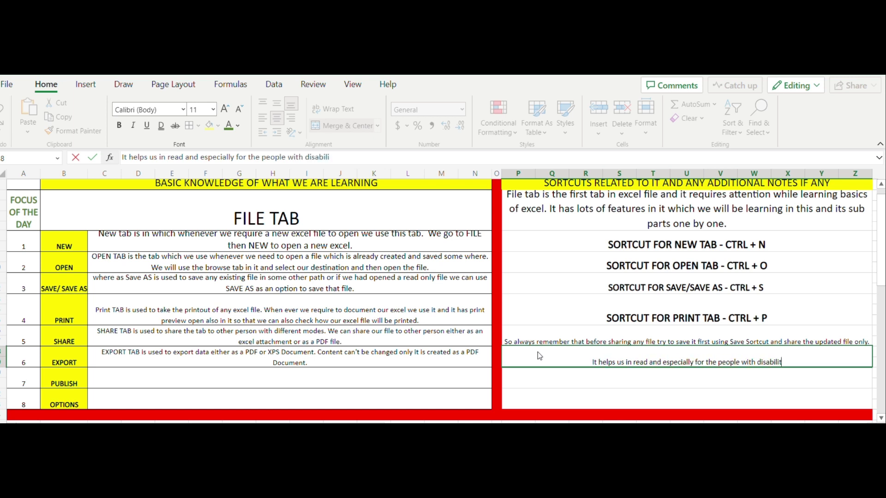
{"action": "type", "text": "ies to rea"}
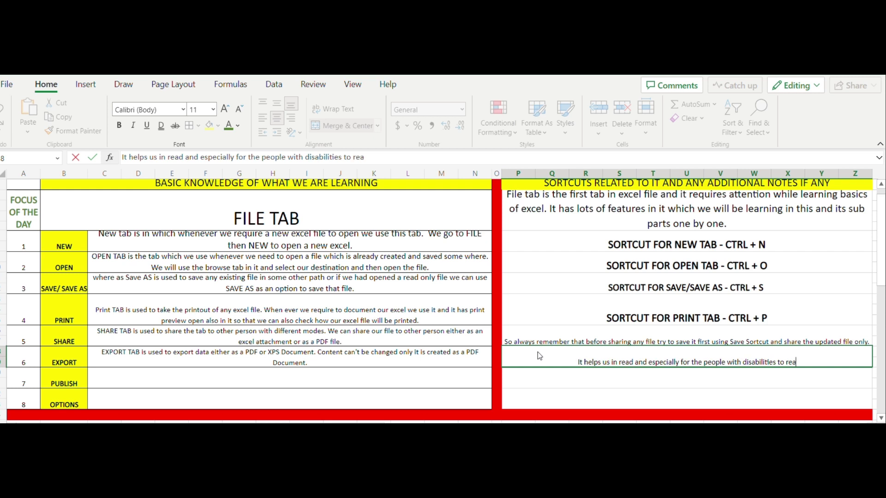
{"action": "type", "text": "d it is"}
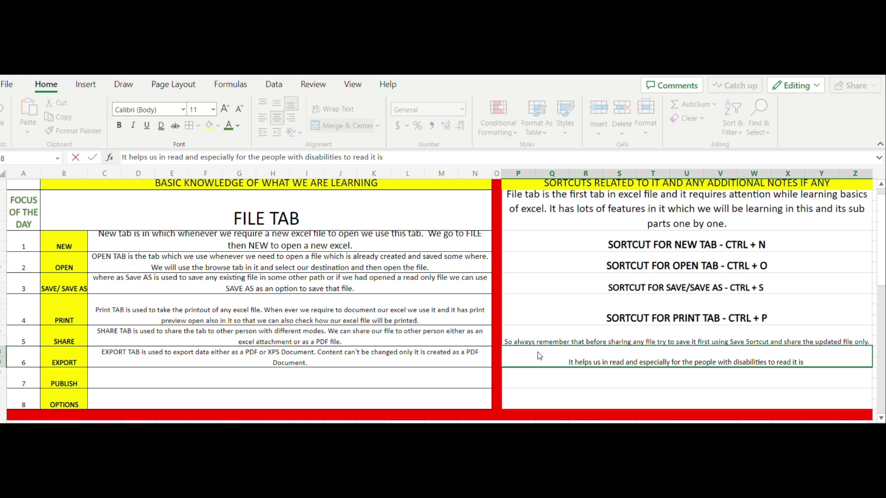
Complete the EXPORT note with "created as an option which helps them to read the document easily." and wrap its text.
{"action": "type", "text": "created"}
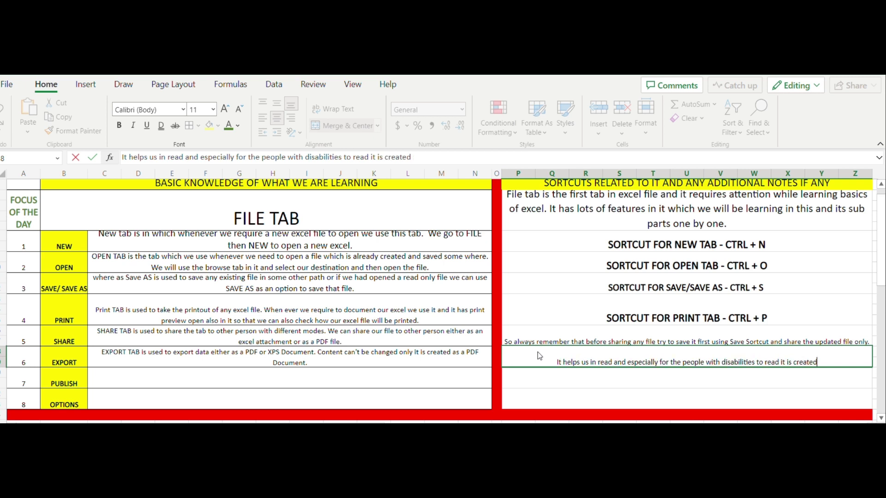
{"action": "type", "text": " as an optio"}
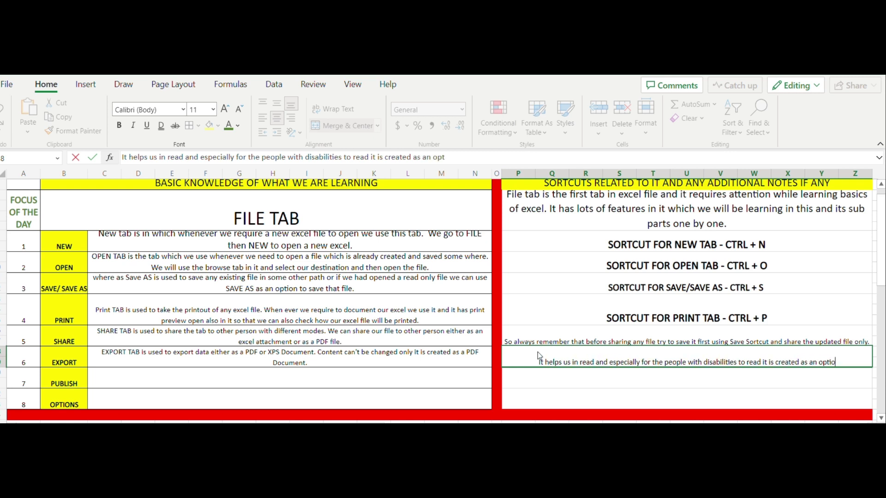
{"action": "type", "text": "n which he"}
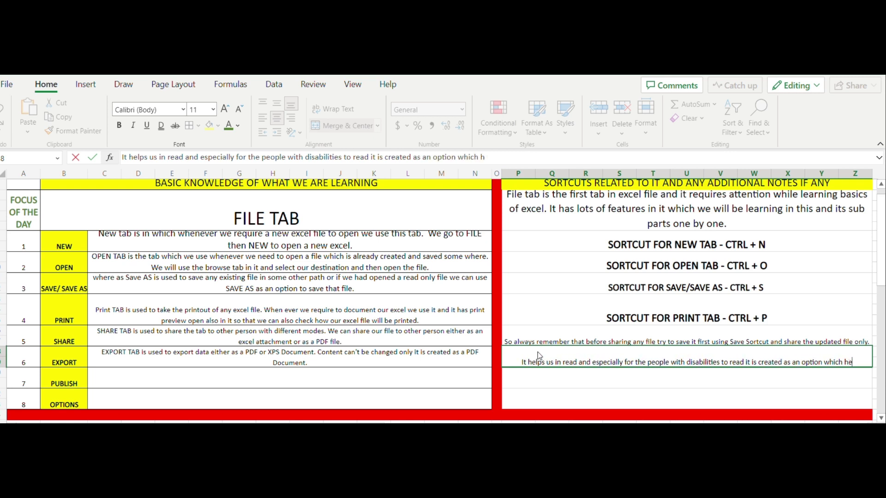
{"action": "type", "text": "lps the"}
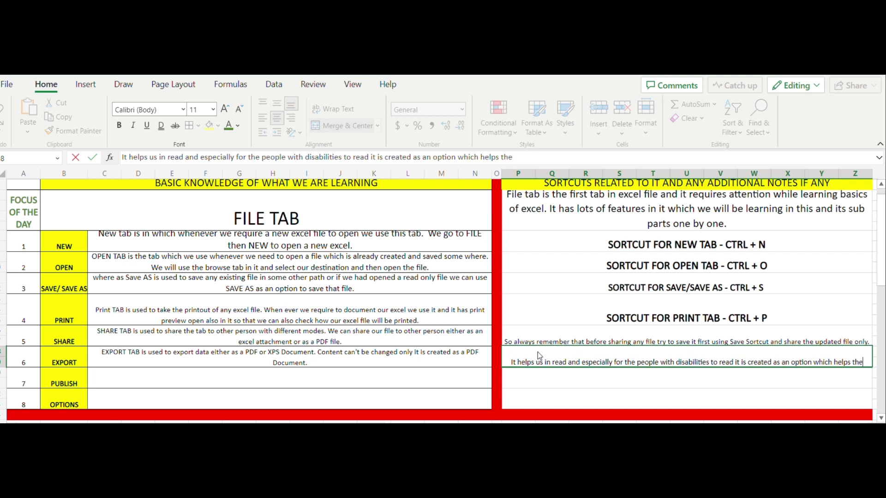
{"action": "type", "text": "m to read the"}
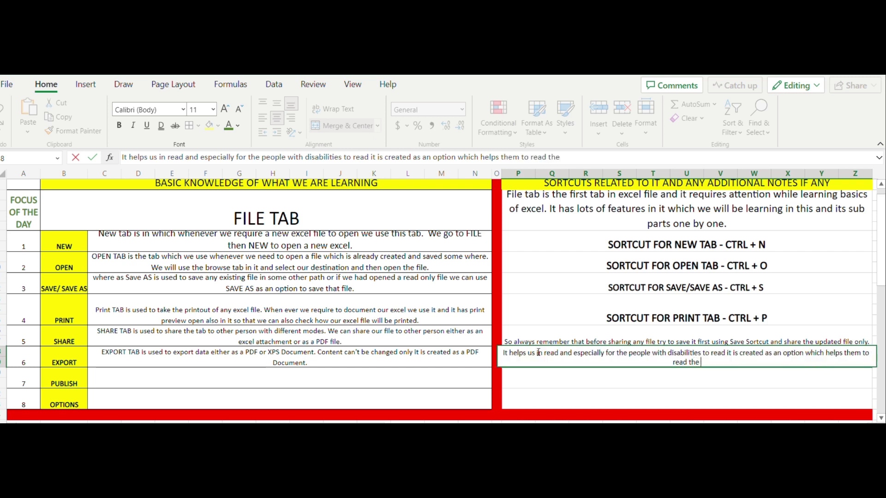
{"action": "type", "text": " document"}
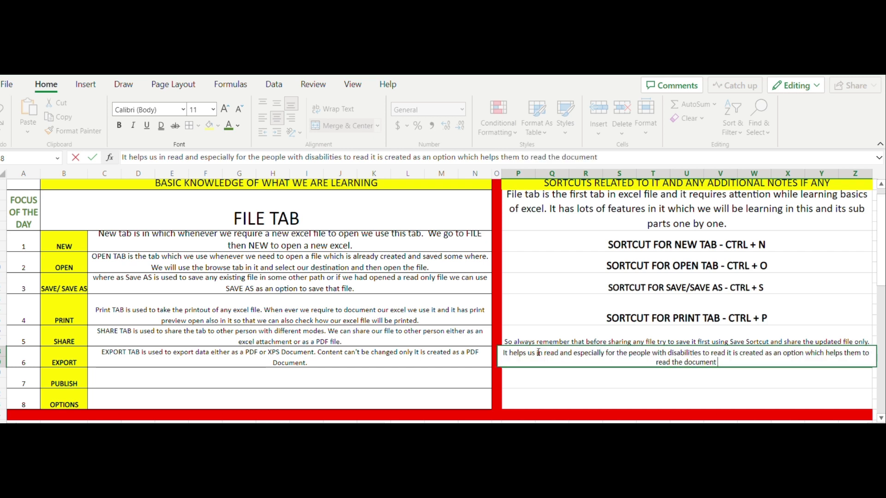
{"action": "type", "text": " easily."}
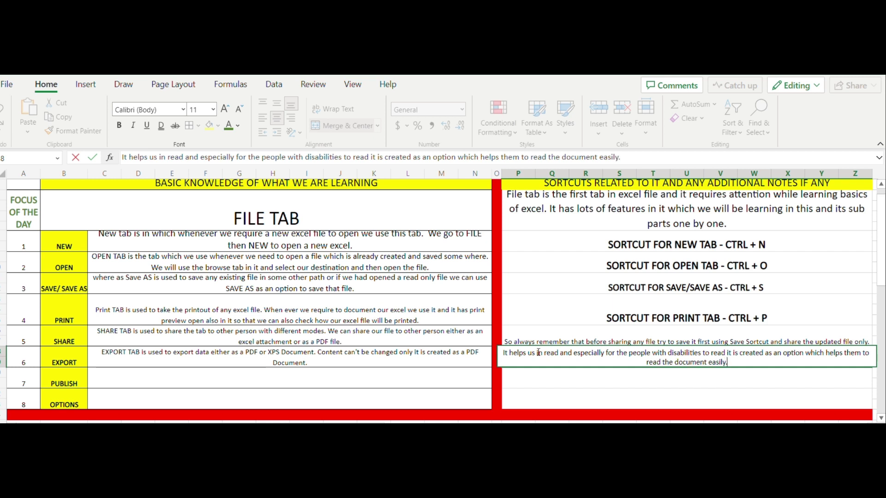
{"action": "left_click", "coordinate": [547, 385]}
{"action": "left_click", "coordinate": [582, 360]}
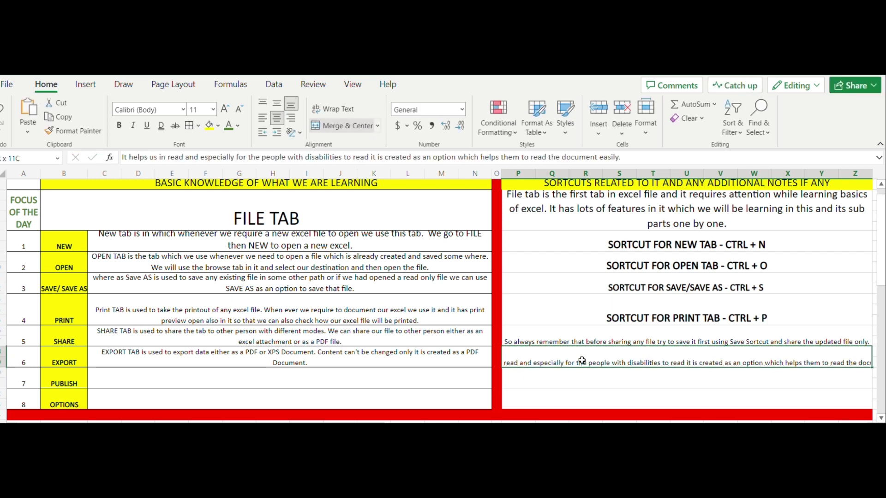
{"action": "left_click", "coordinate": [332, 109]}
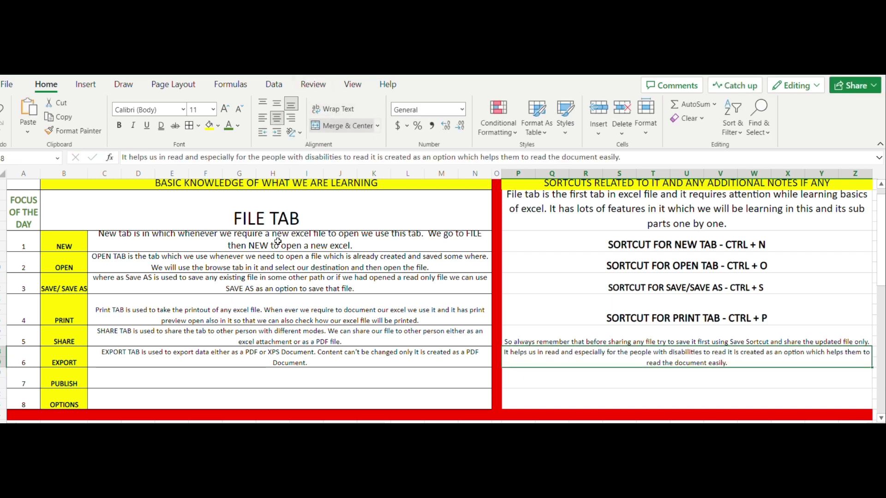
Begin the PUBLISH row's description with "PUBLISH Tab is used to creat and share any rich visual reports".
{"action": "left_click", "coordinate": [199, 382]}
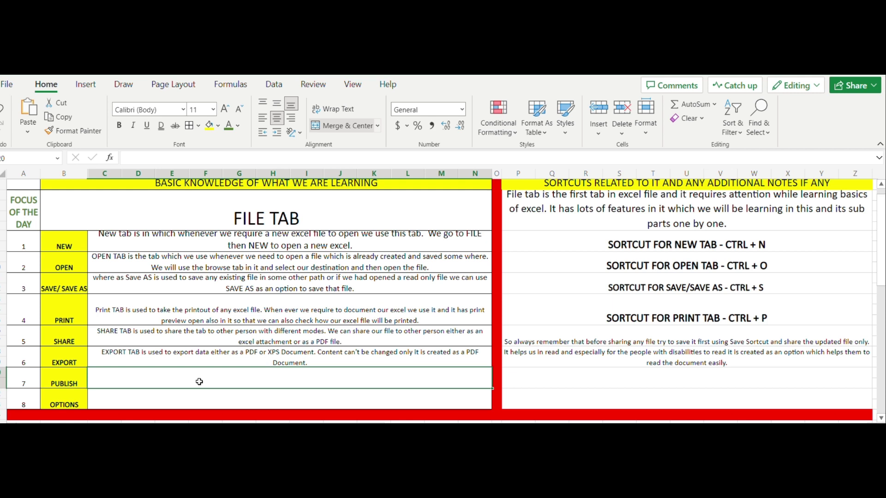
{"action": "double_click", "coordinate": [200, 382]}
{"action": "type", "text": "Print TAB is used to take the printout of any excel file. When ever we require to document our excel we use it and it has print preview open also in it so that we can also check how our excel file will be printed."}
{"action": "type", "text": "PUBLIS"}
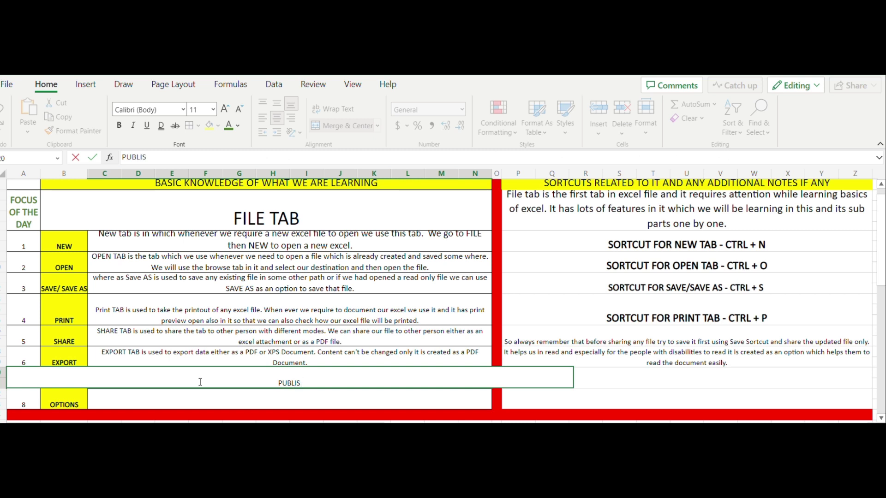
{"action": "type", "text": "H"}
{"action": "key", "text": "BackSpace"}
{"action": "type", "text": "H Tab is use"}
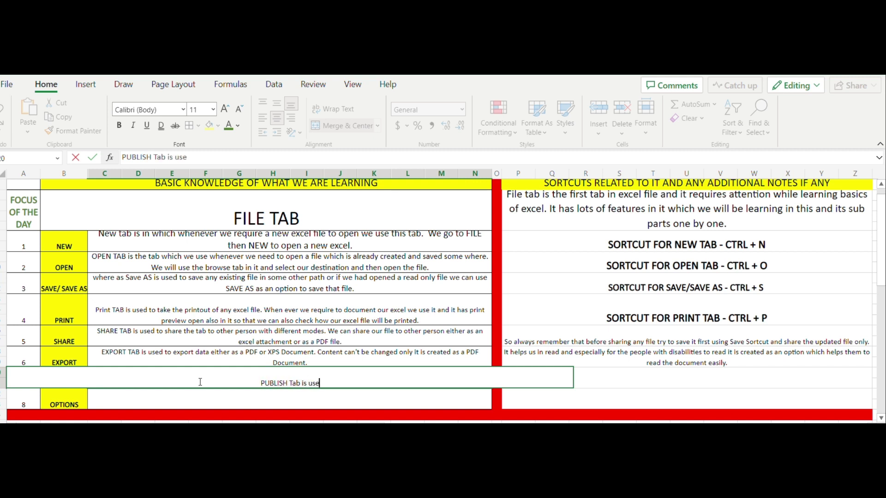
{"action": "type", "text": "d to creat an"}
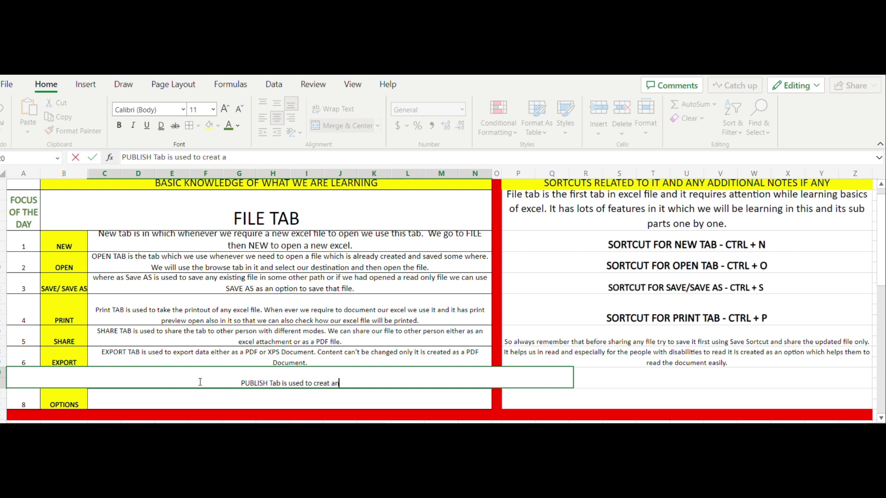
{"action": "type", "text": "d share any"}
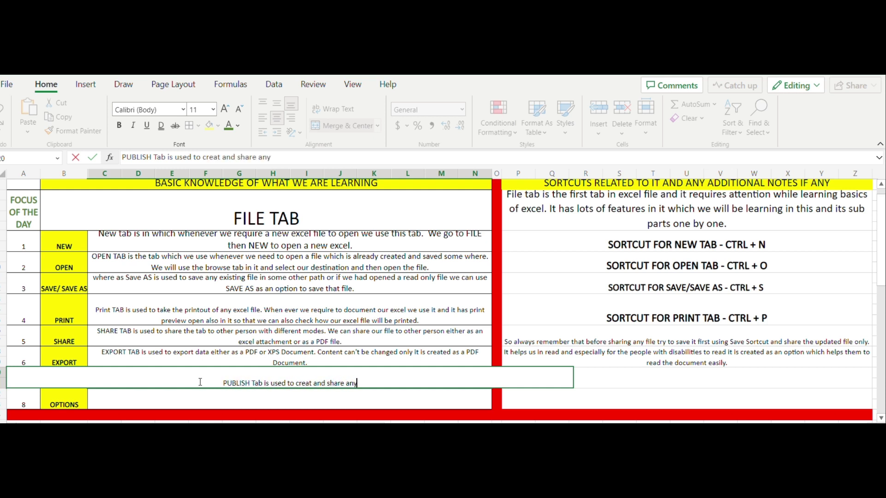
{"action": "type", "text": " rich v"}
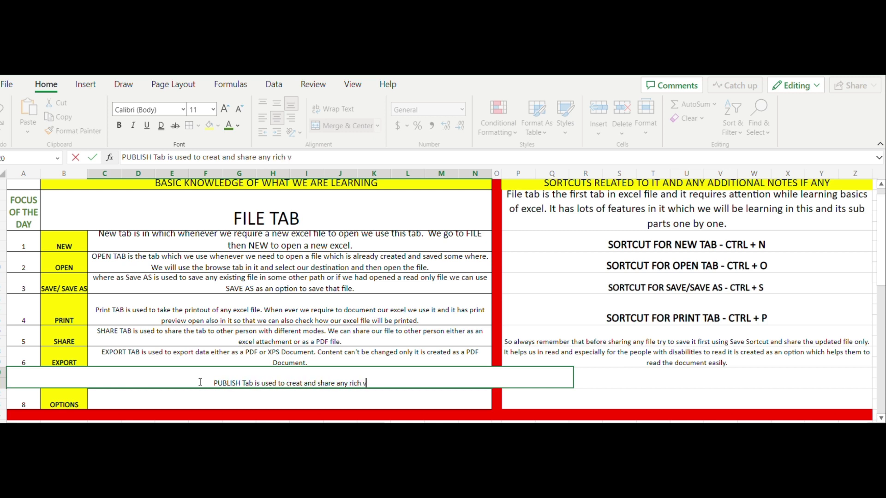
{"action": "type", "text": "isual repo"}
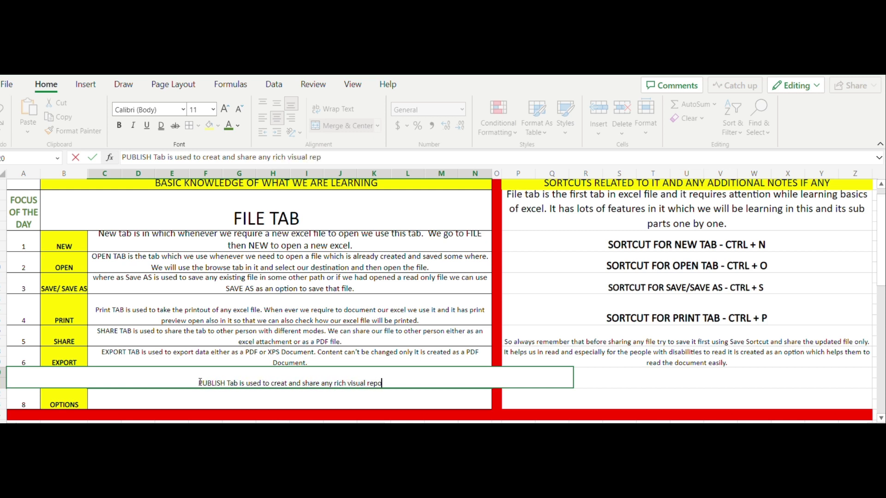
{"action": "type", "text": "rts"}
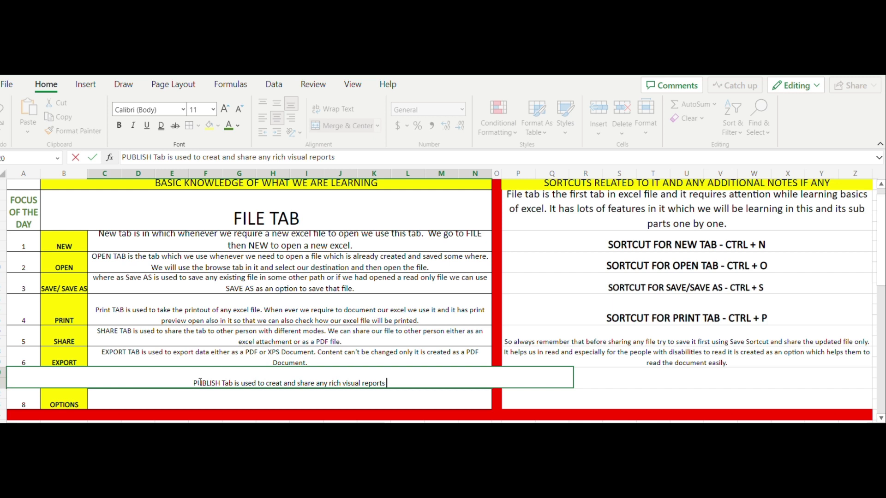
Complete the PUBLISH description with "in either POWER BI or some other tool.".
{"action": "type", "text": "in either"}
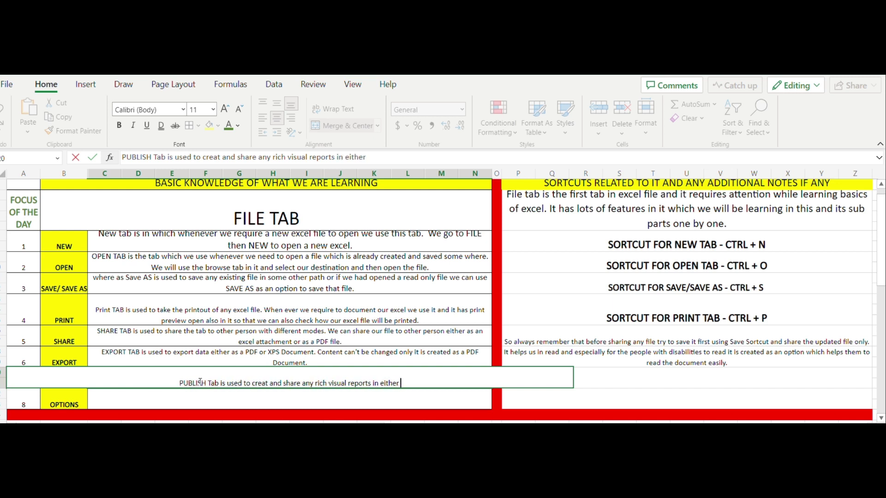
{"action": "type", "text": " POWER BI"}
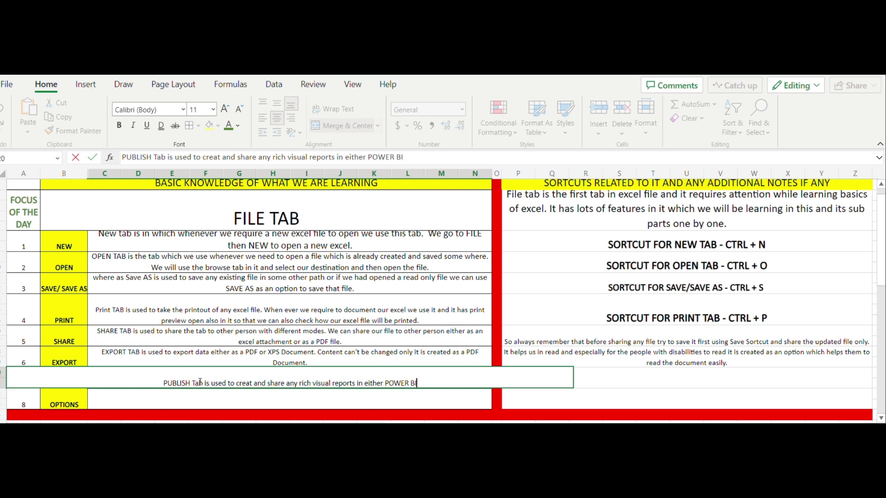
{"action": "type", "text": " or "}
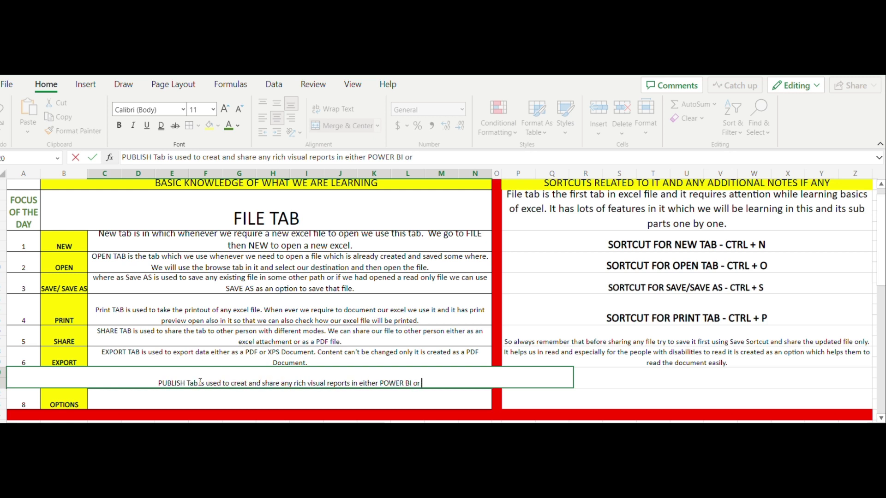
{"action": "type", "text": "some other tool."}
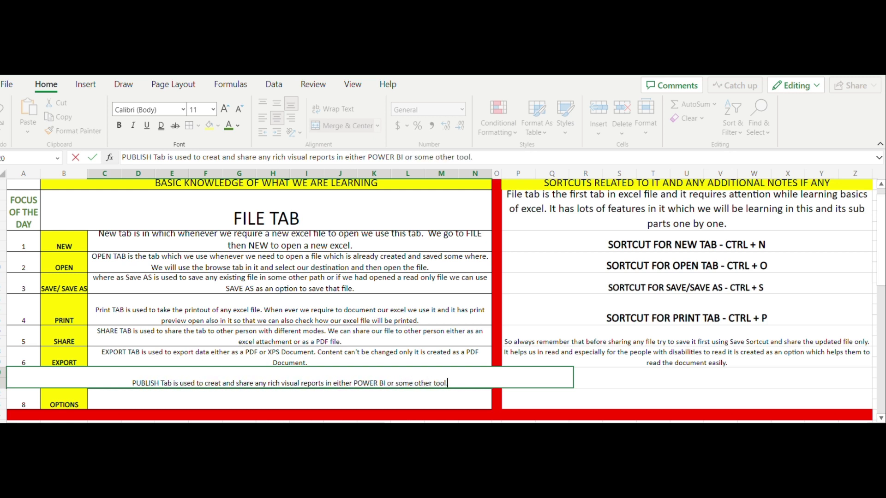
{"action": "key", "text": "Tab"}
Begin the PUBLISH row's note with "It has the two option in it either".
{"action": "key", "text": "Tab"}
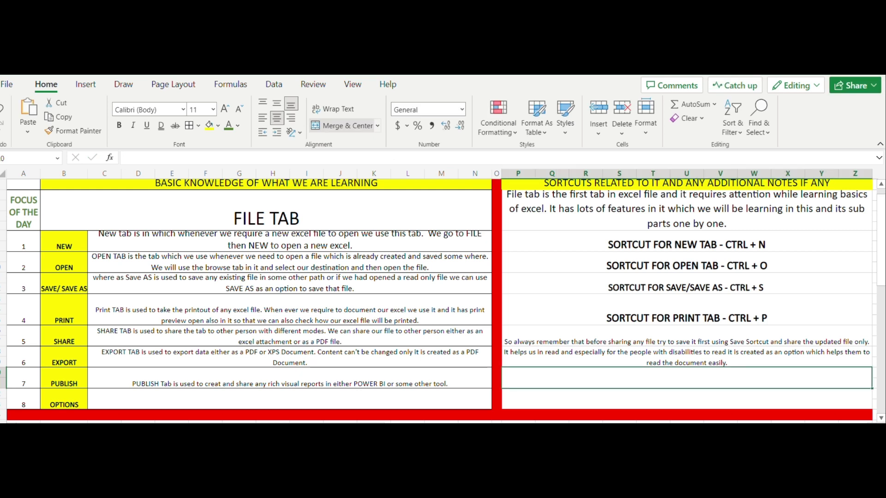
{"action": "type", "text": "It has th"}
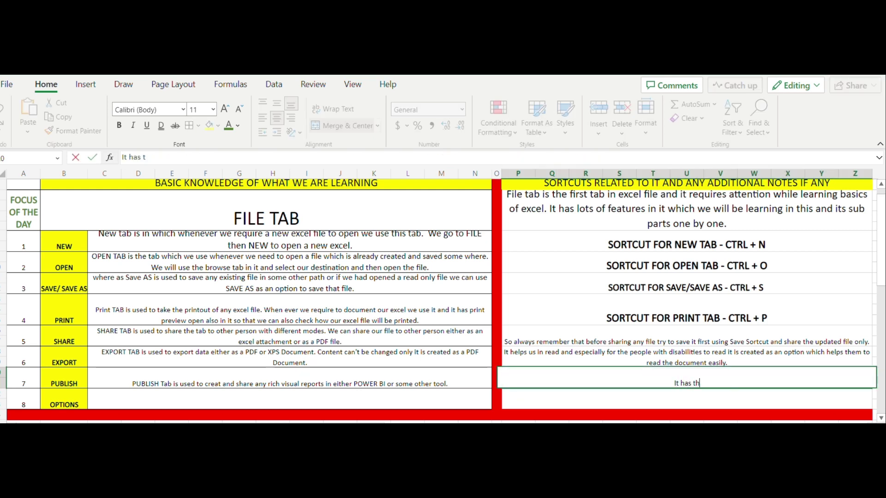
{"action": "type", "text": "e two op"}
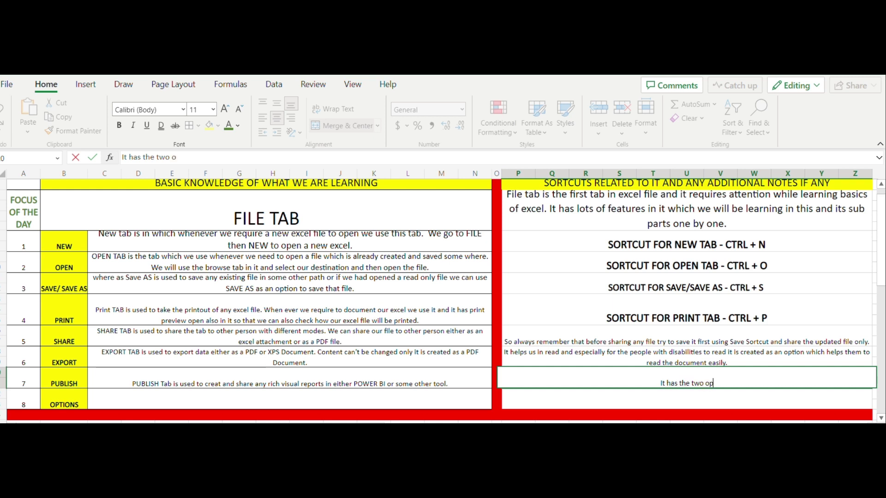
{"action": "type", "text": "tion in "}
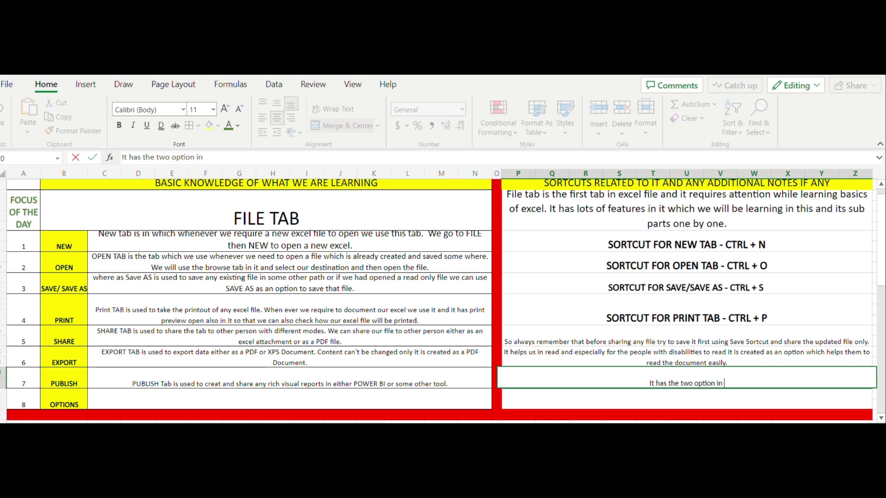
{"action": "type", "text": "it either"}
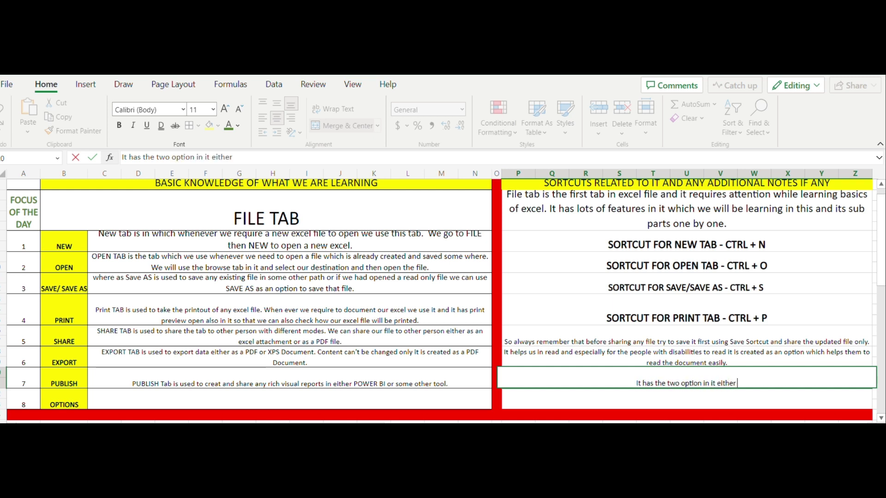
Complete the PUBLISH note with "we can upload or export the file to POWER BI.".
{"action": "type", "text": " we can e"}
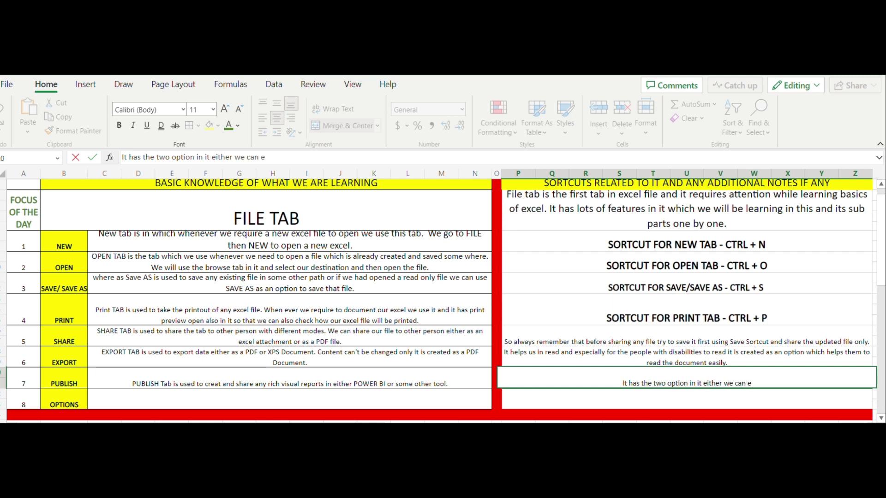
{"action": "key", "text": "BackSpace"}
{"action": "type", "text": "up"}
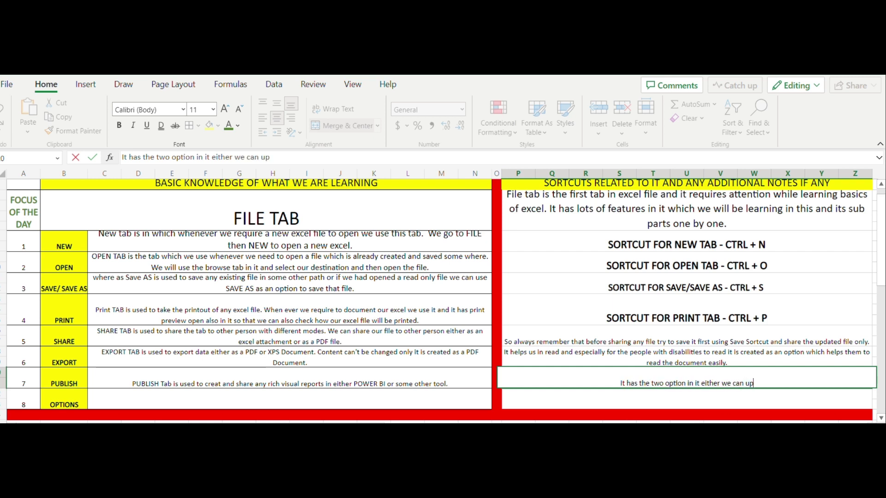
{"action": "type", "text": "load or e"}
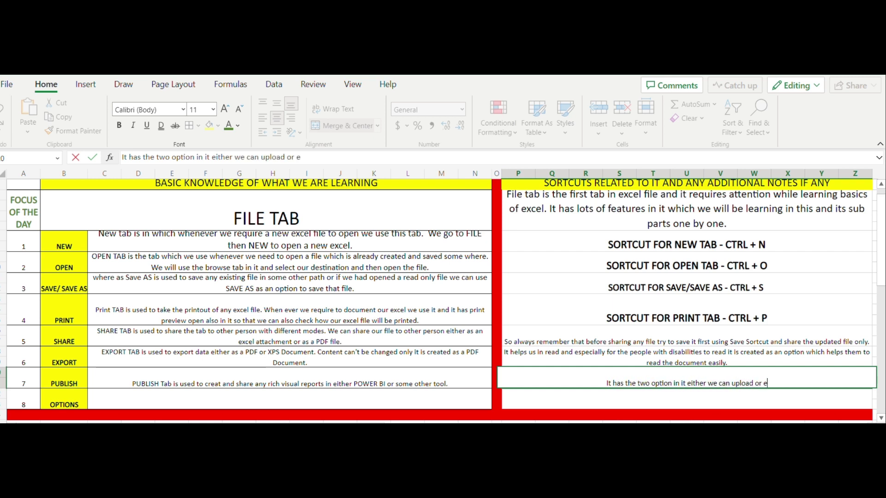
{"action": "type", "text": "xport the f"}
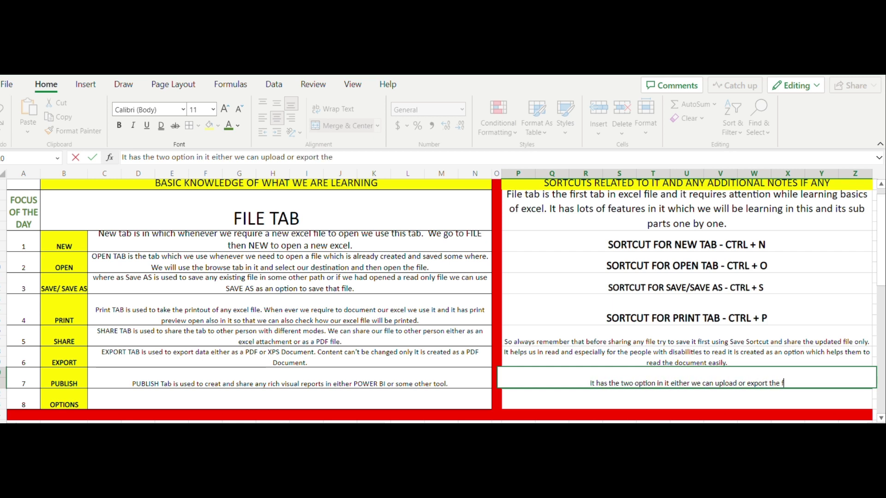
{"action": "type", "text": "ile from"}
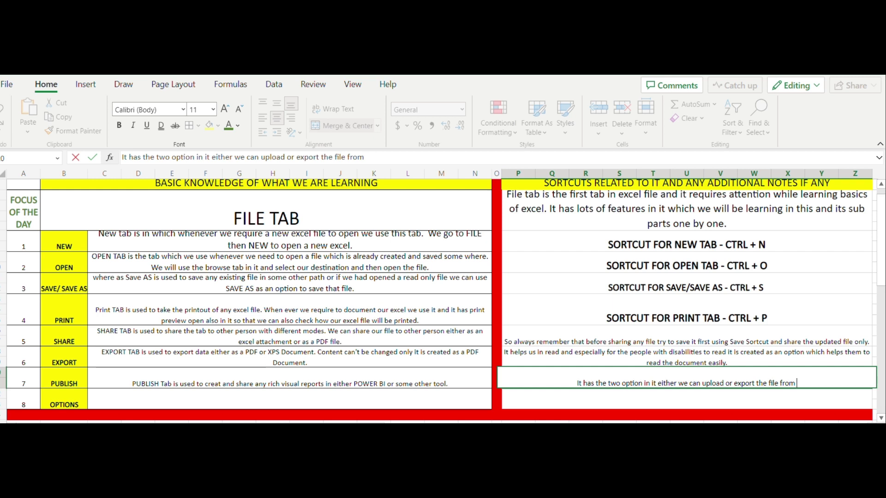
{"action": "key", "text": "BackSpace"}
{"action": "key", "text": "BackSpace"}
{"action": "key", "text": "BackSpace"}
{"action": "key", "text": "BackSpace"}
{"action": "key", "text": "BackSpace"}
{"action": "type", "text": "to "}
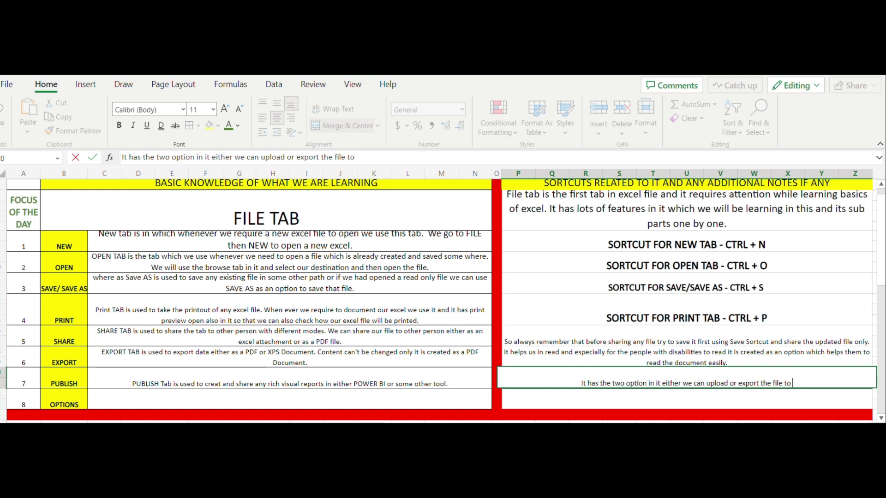
{"action": "type", "text": "POWER BI"}
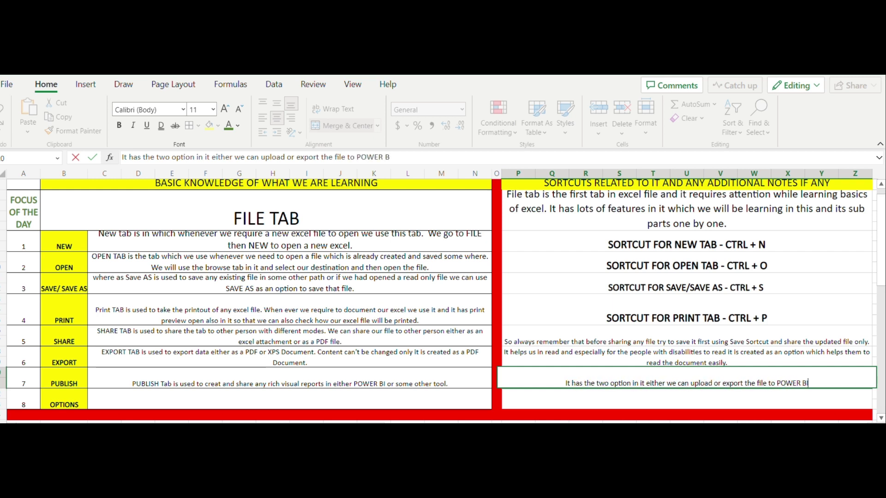
{"action": "type", "text": "."}
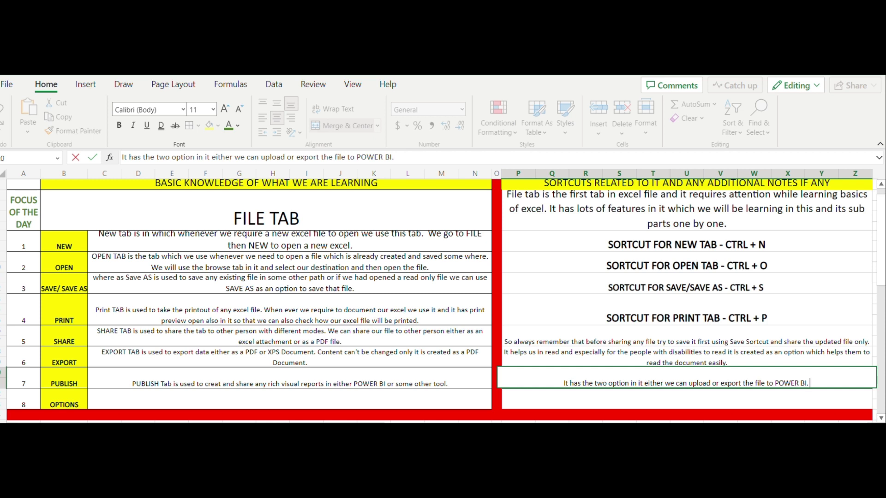
{"action": "key", "text": "Return"}
Begin the OPTIONS row's description with "OPTION TAB is used and it has various tabs in it".
{"action": "key", "text": "Left"}
{"action": "key", "text": "Left"}
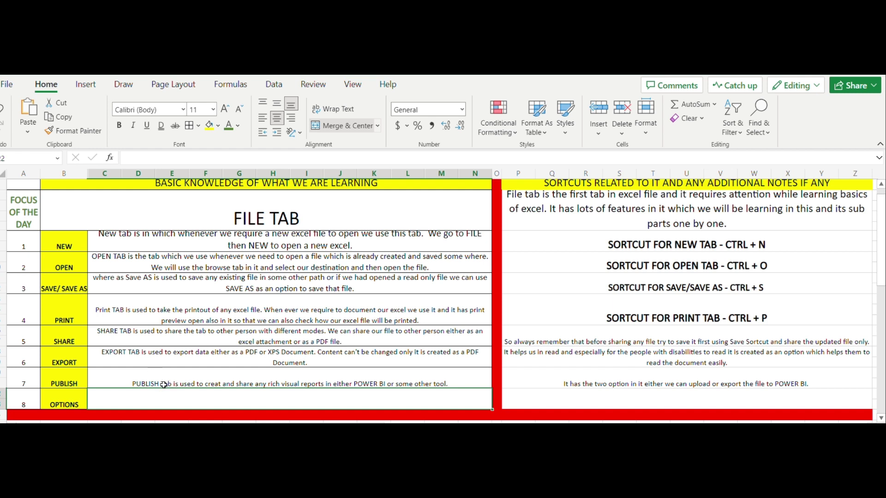
{"action": "type", "text": "op"}
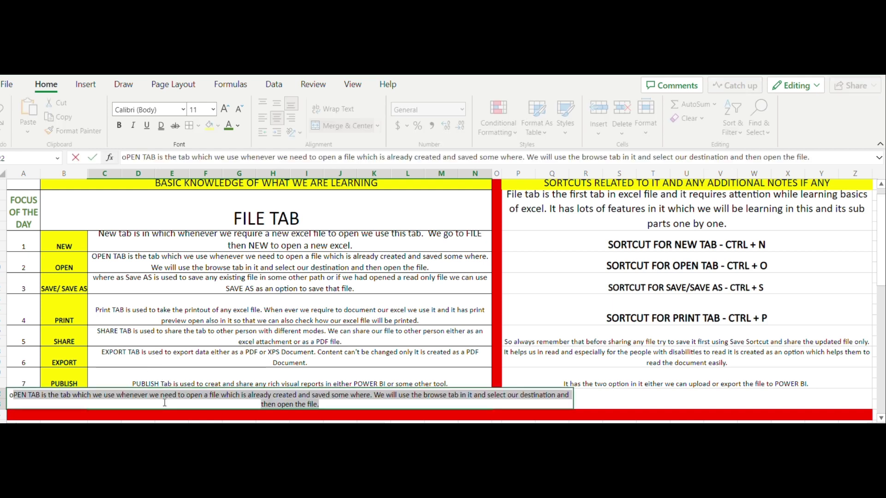
{"action": "key", "text": "BackSpace"}
{"action": "key", "text": "BackSpace"}
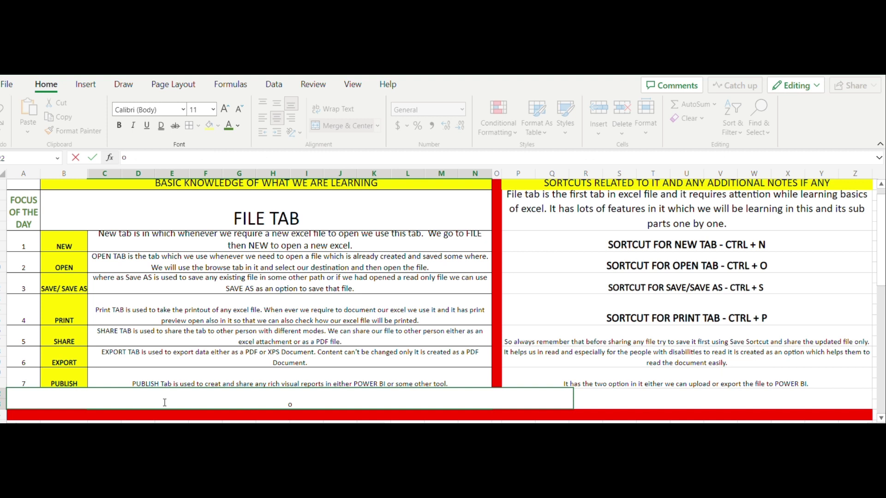
{"action": "type", "text": "PTION TAB is us"}
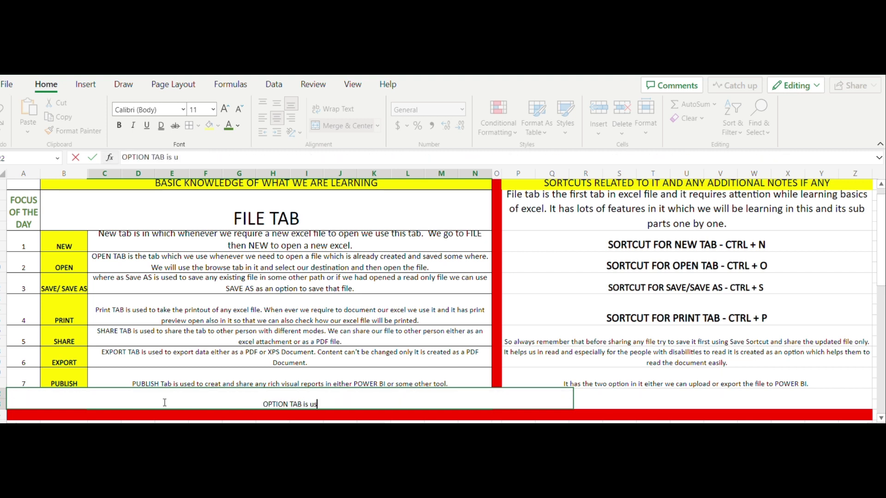
{"action": "type", "text": "ed "}
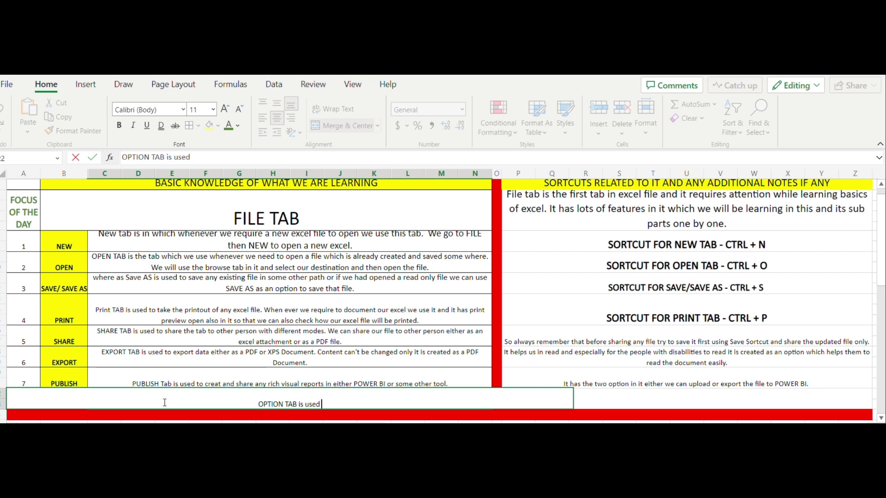
{"action": "type", "text": "and it"}
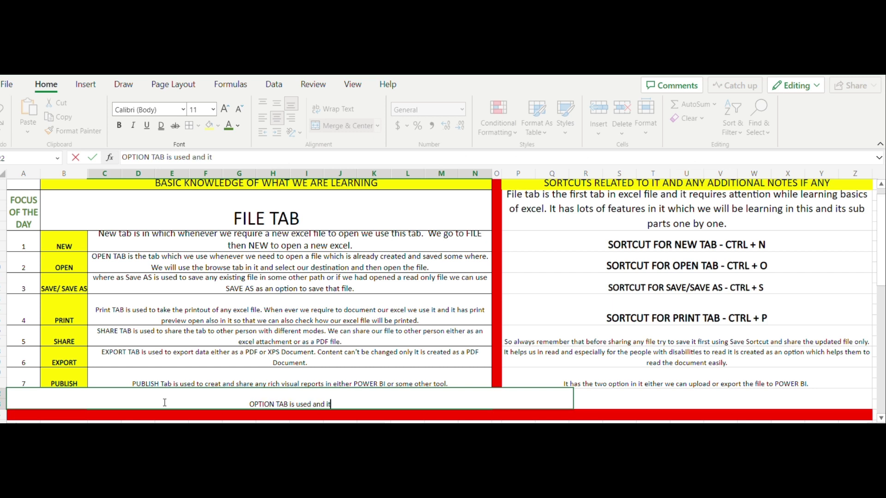
{"action": "type", "text": " has v"}
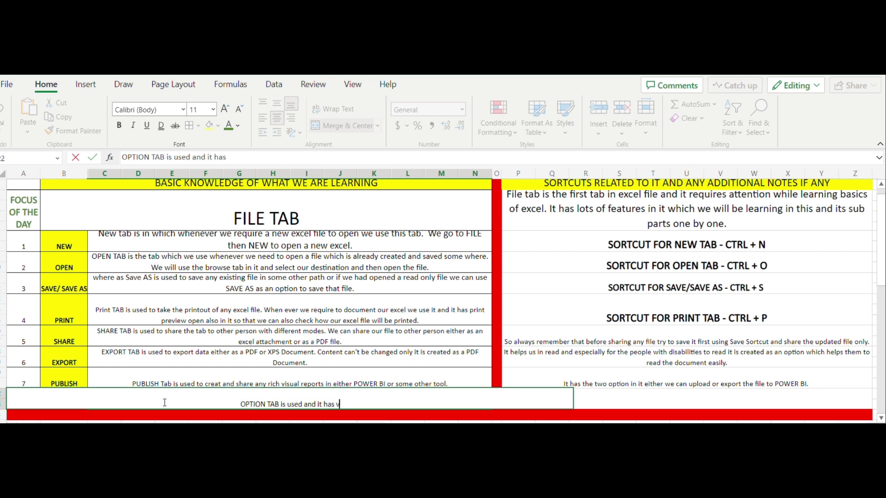
{"action": "type", "text": "arious tab"}
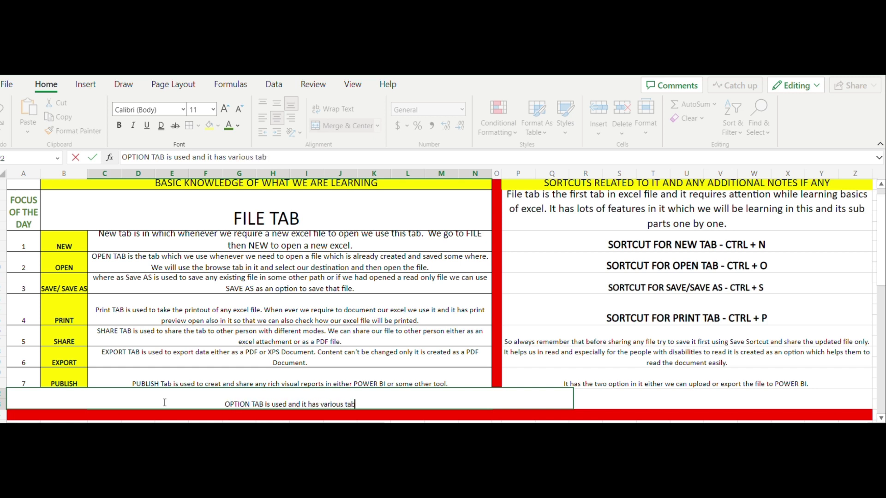
{"action": "type", "text": "s in it"}
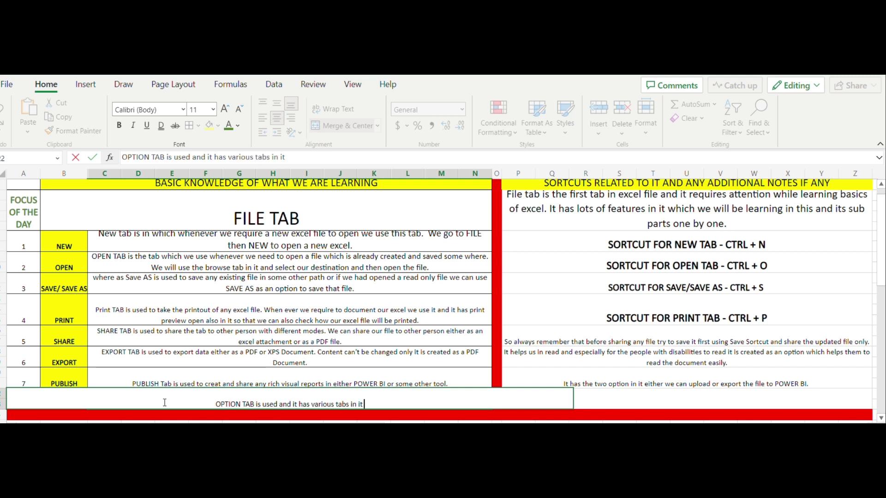
Complete the first sentence of the OPTIONS description with "which we change as per our needs.".
{"action": "type", "text": " which we "}
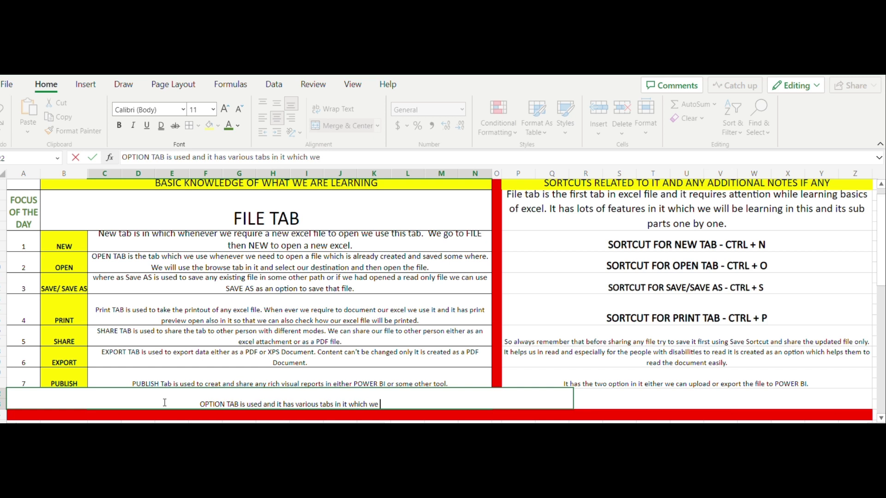
{"action": "type", "text": "change"}
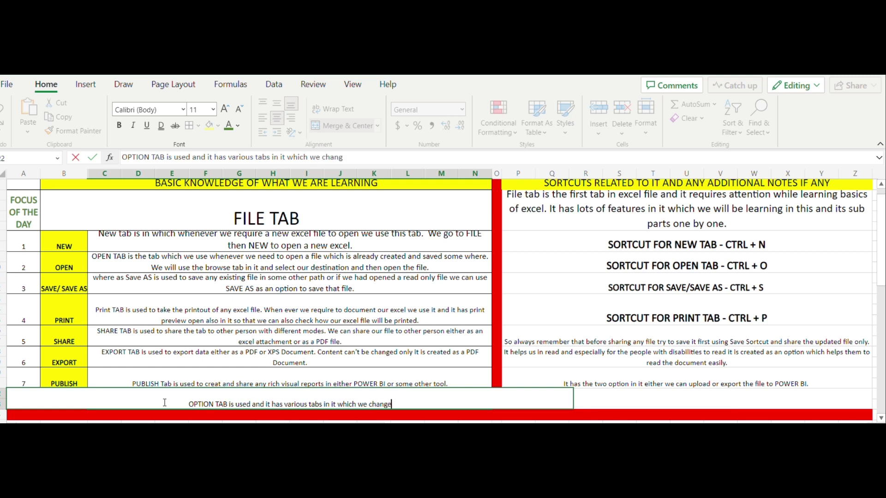
{"action": "type", "text": " as per our"}
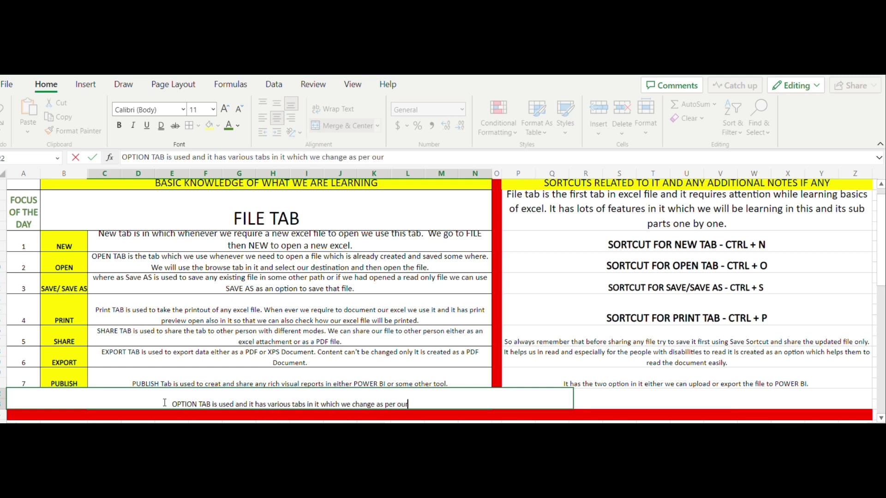
{"action": "type", "text": " needs."}
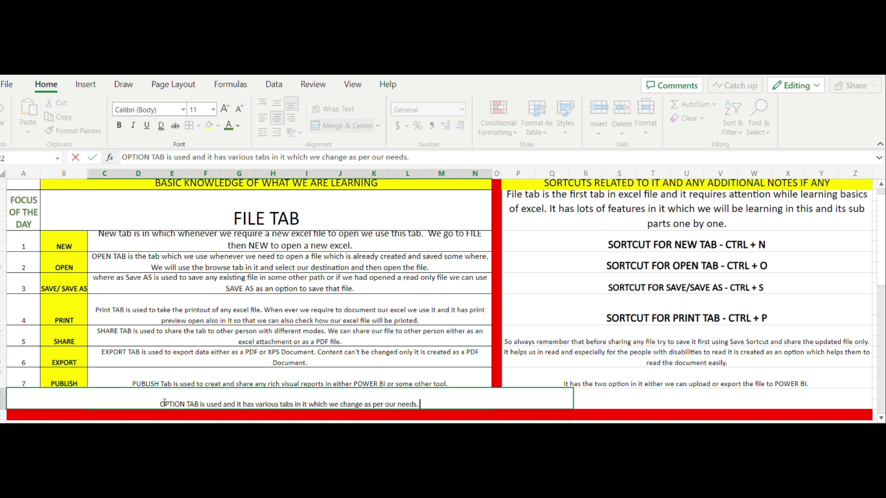
Continue the OPTIONS description with "It has different tabs and the important tabs are".
{"action": "type", "text": " It has"}
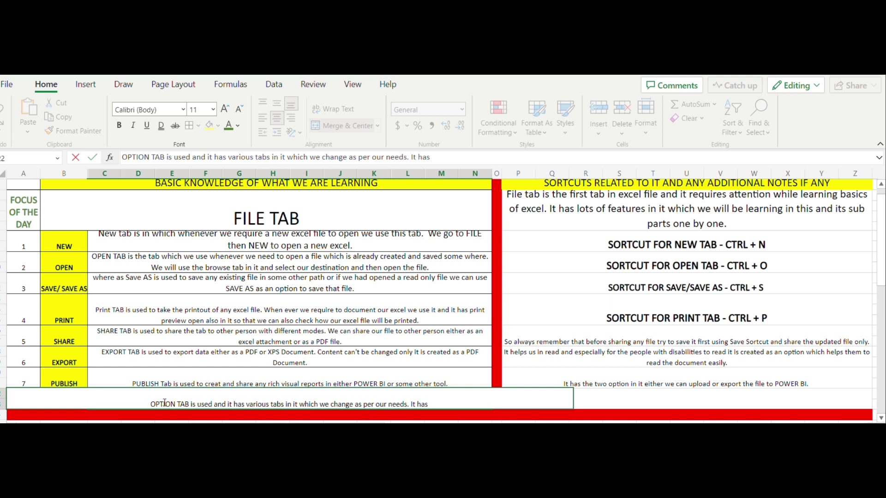
{"action": "type", "text": " d"}
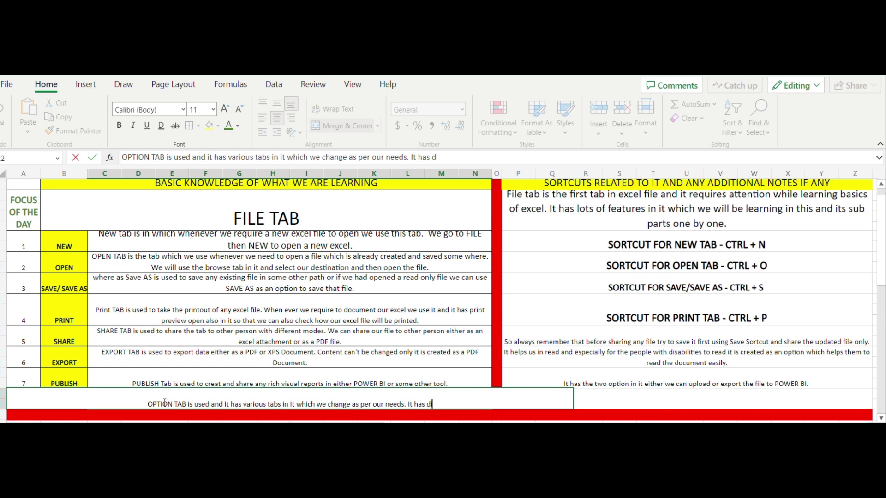
{"action": "type", "text": "ifferent t"}
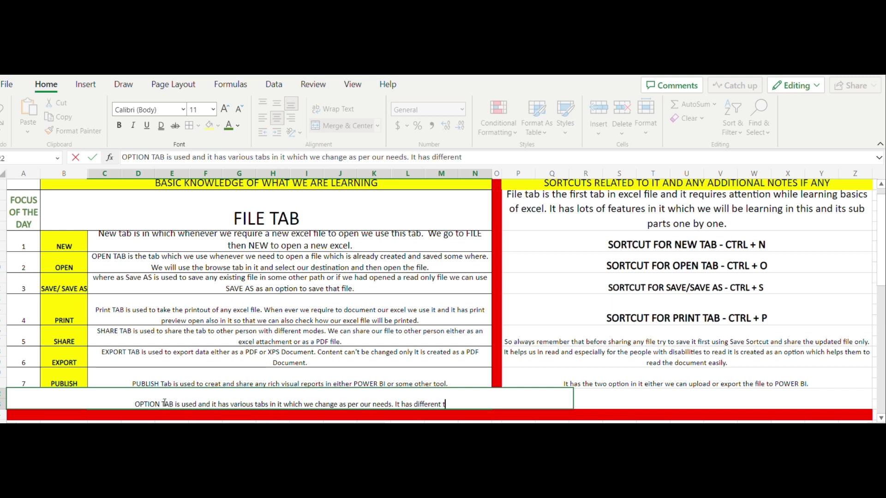
{"action": "type", "text": "abs and the im"}
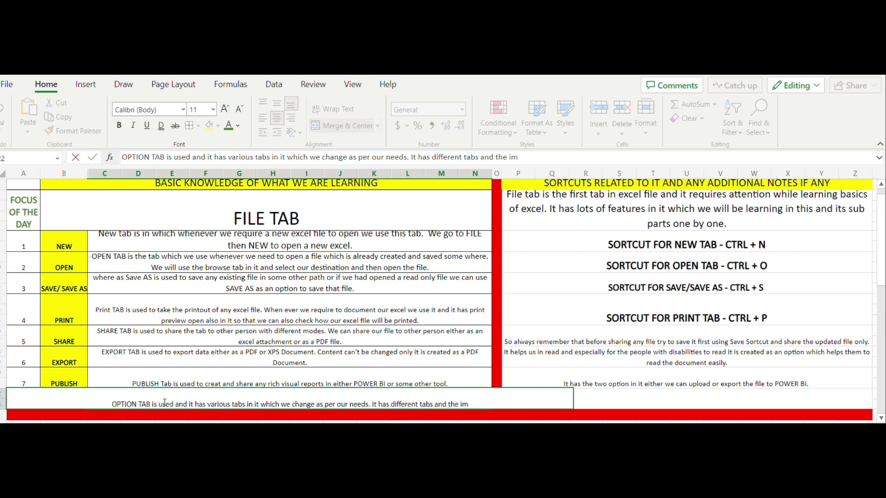
{"action": "type", "text": "portant t"}
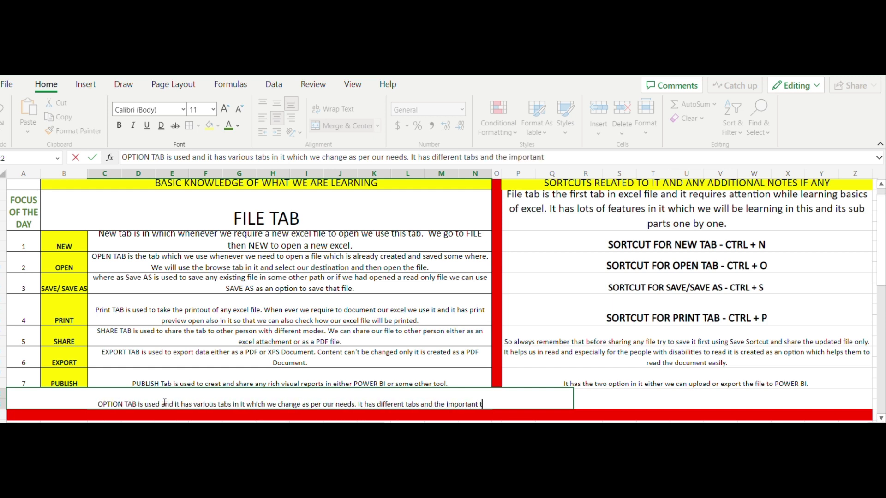
{"action": "type", "text": "abs are"}
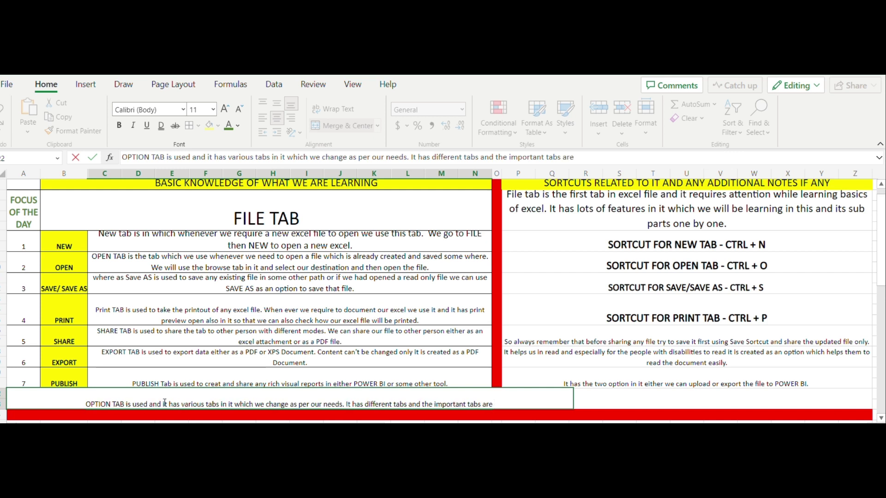
Add "1. QUICK ACCESS TOOLBAR." as the first important tab in the OPTIONS description.
{"action": "type", "text": " 1"}
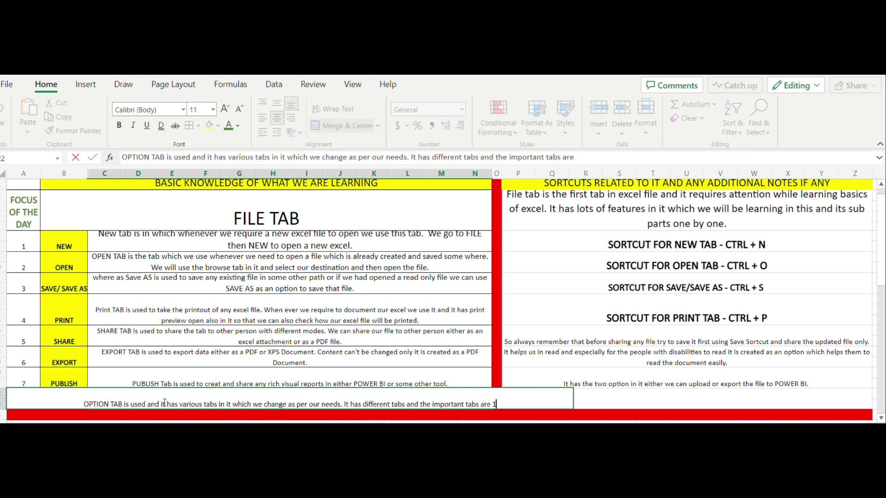
{"action": "type", "text": "."}
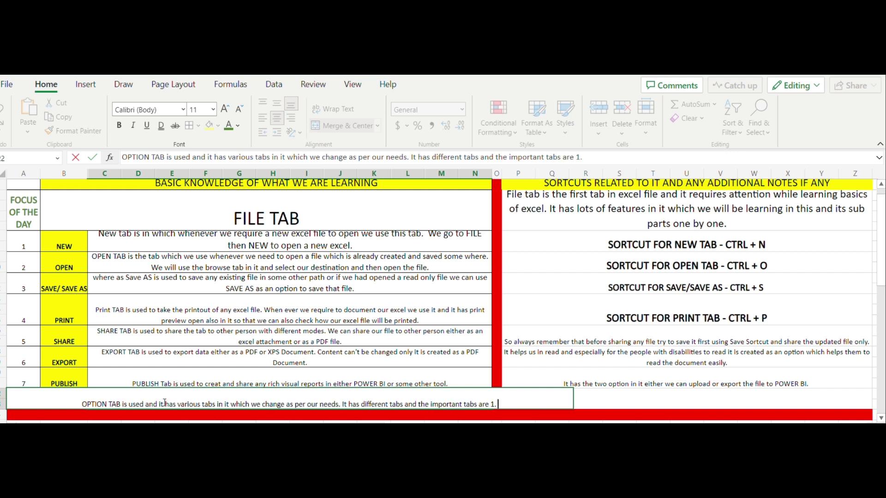
{"action": "type", "text": " QU"}
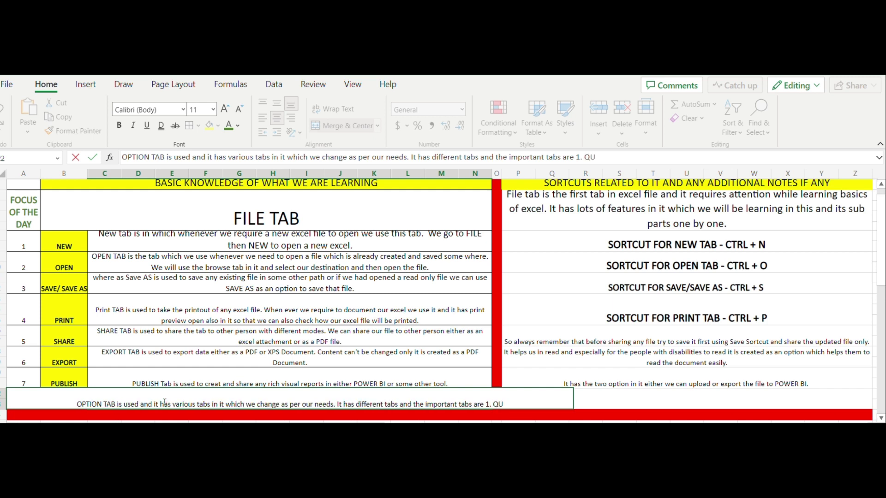
{"action": "type", "text": "ICK"}
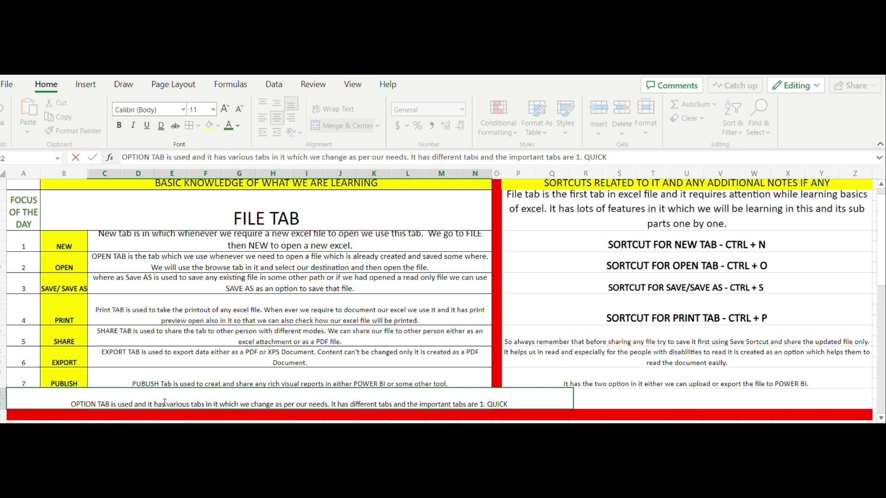
{"action": "type", "text": " ACCESS"}
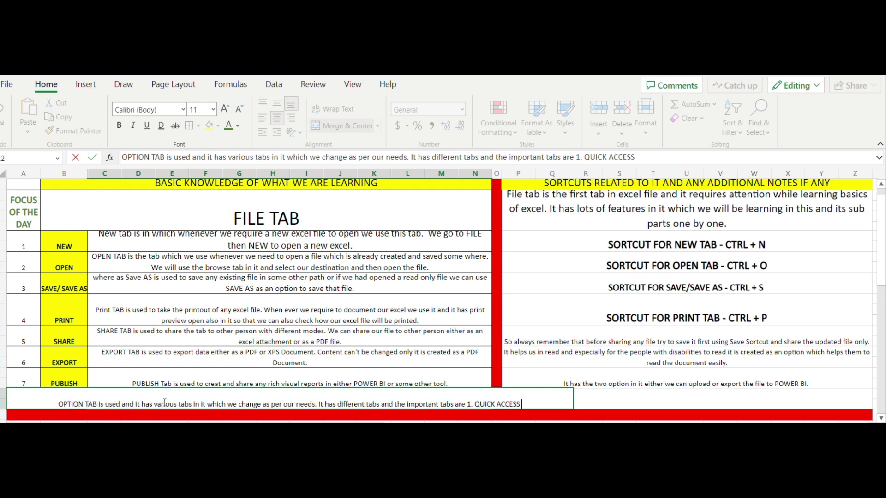
{"action": "type", "text": " TOOLB"}
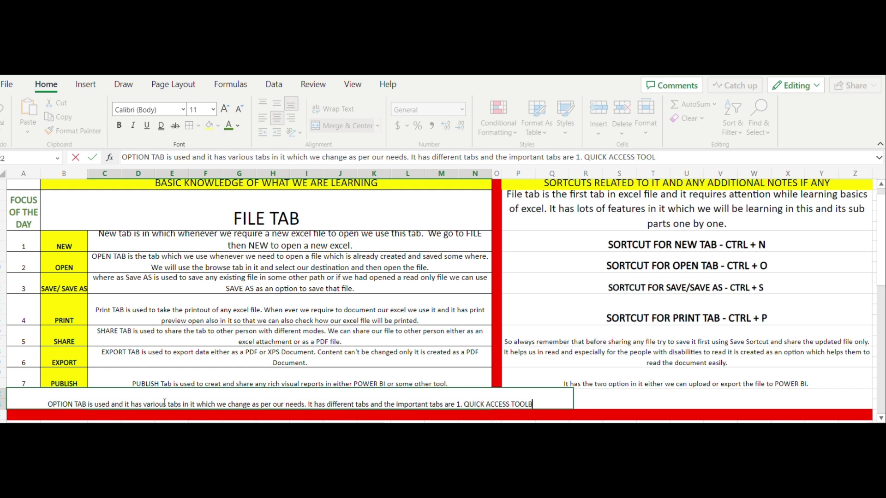
{"action": "type", "text": "AR."}
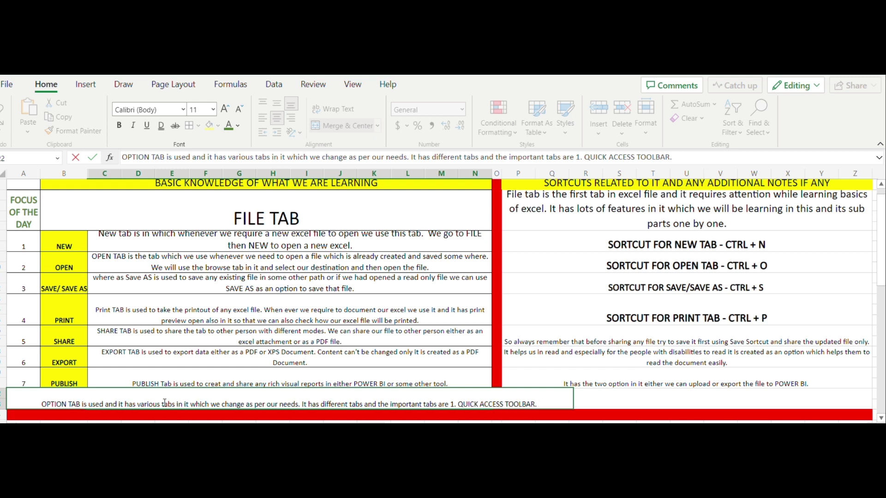
Extend the list in the OPTIONS description with "2. ADD-INS 3. FORMULA TAB and".
{"action": "type", "text": " 2."}
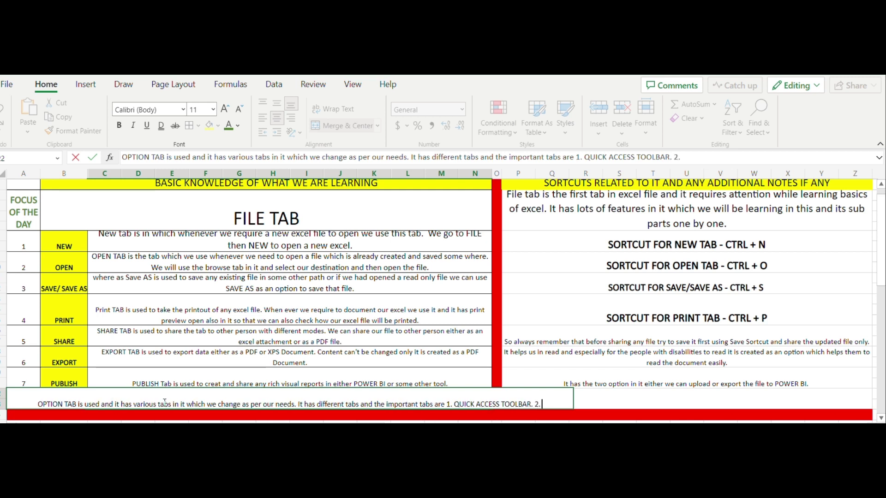
{"action": "type", "text": " A"}
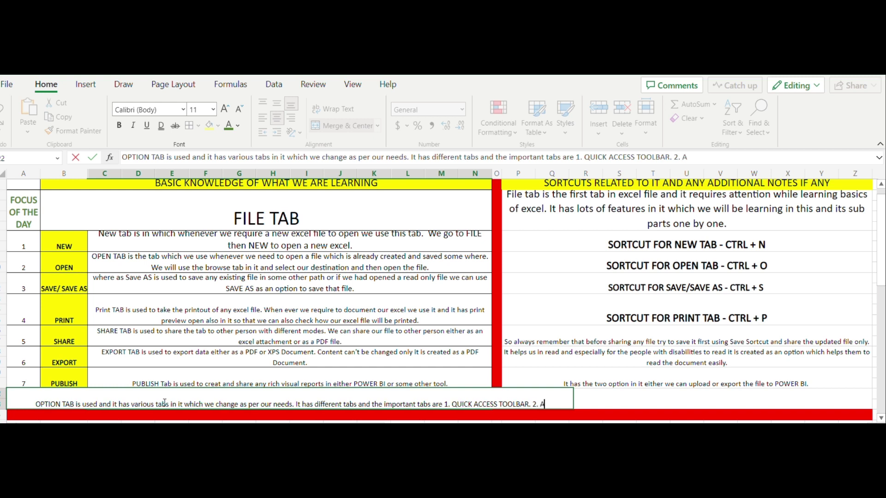
{"action": "type", "text": "DD-INS"}
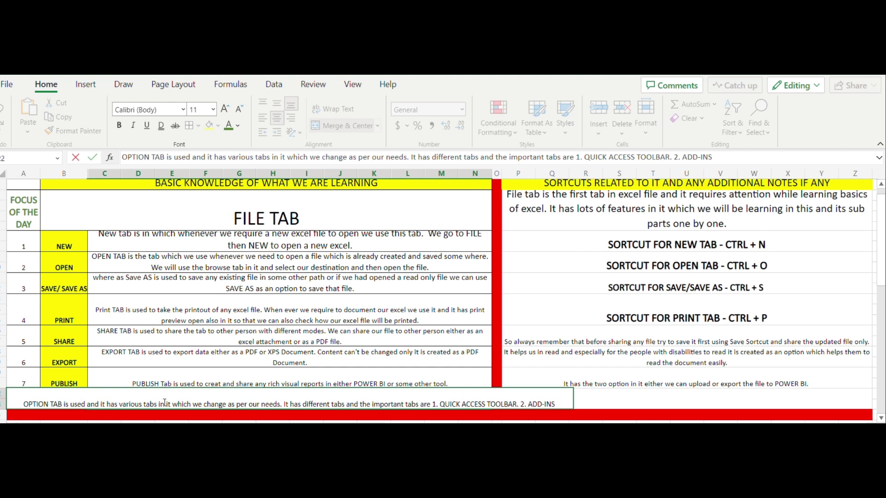
{"action": "type", "text": " 3"}
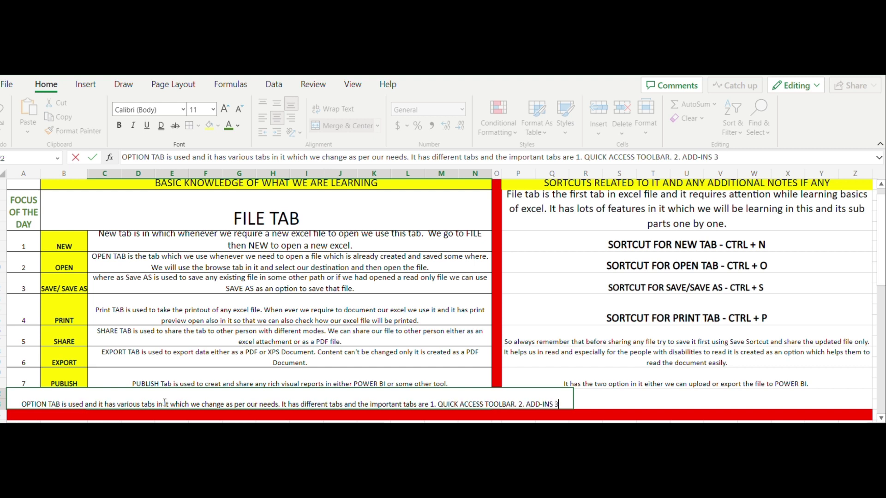
{"action": "type", "text": ". FORMUL"}
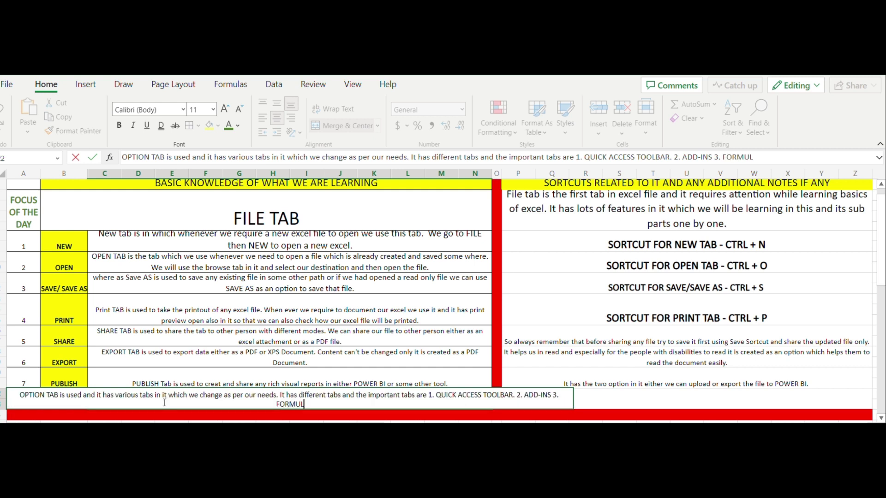
{"action": "type", "text": "A TAB and"}
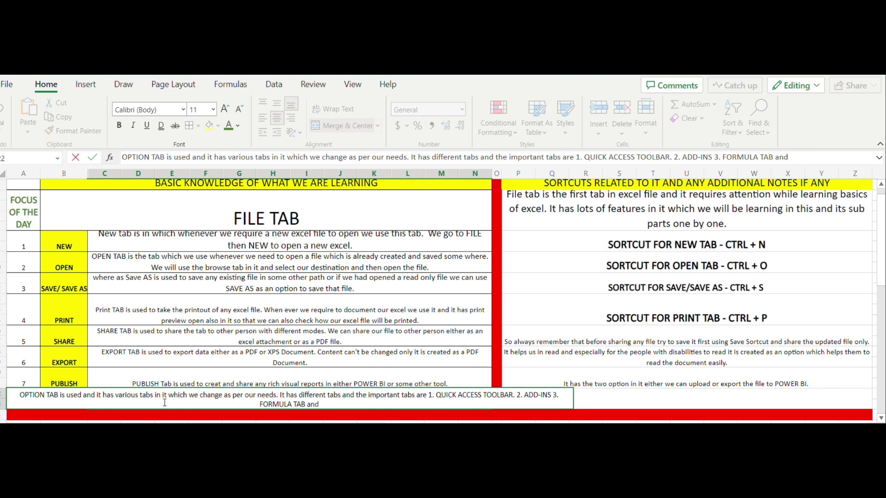
Finish the OPTIONS description with "CUSTOMIZE RIBBION." and wrap its text within the cell.
{"action": "type", "text": " 4"}
{"action": "key", "text": "BackSpace"}
{"action": "key", "text": "BackSpace"}
{"action": "type", "text": "c"}
{"action": "key", "text": "BackSpace"}
{"action": "type", "text": "CUST"}
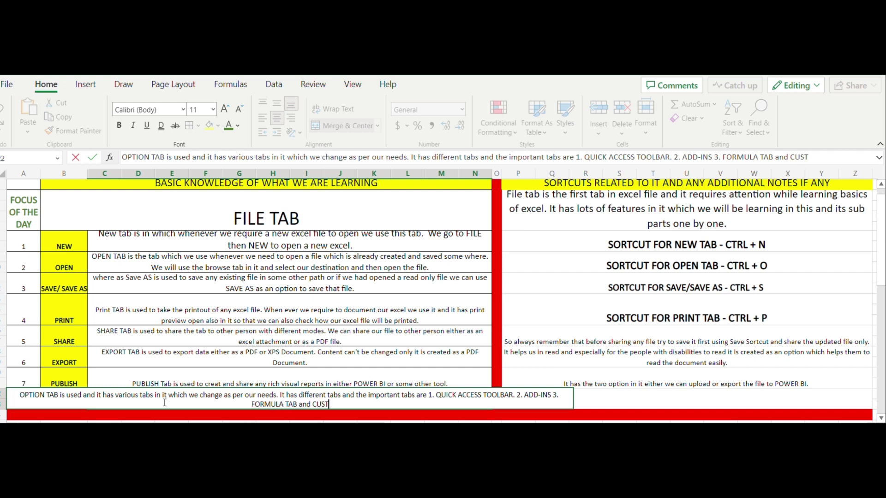
{"action": "type", "text": "OMIZ"}
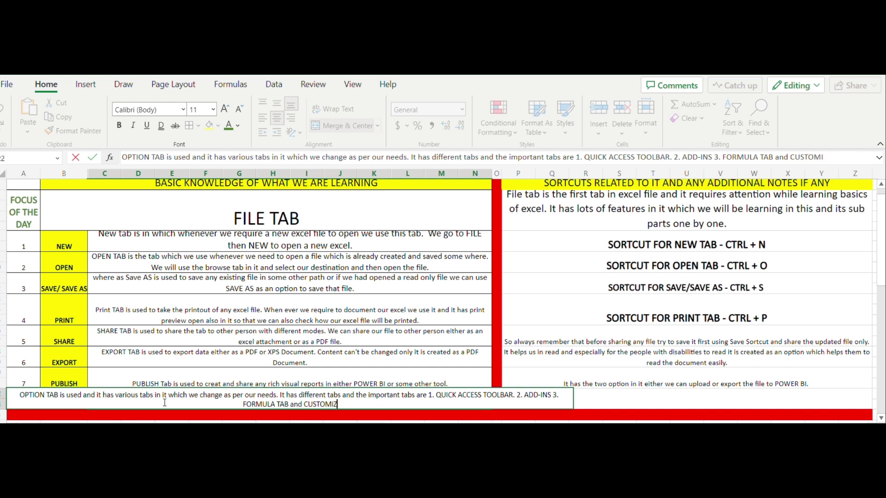
{"action": "type", "text": "E R"}
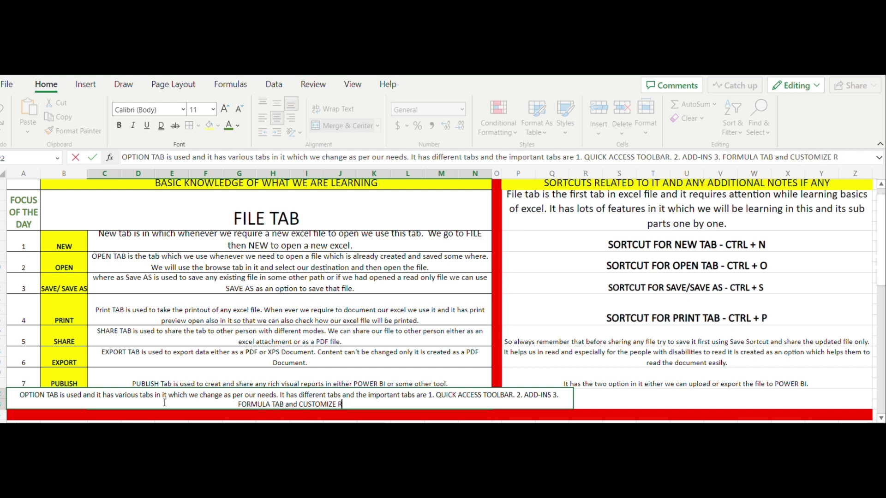
{"action": "type", "text": "IBBIO"}
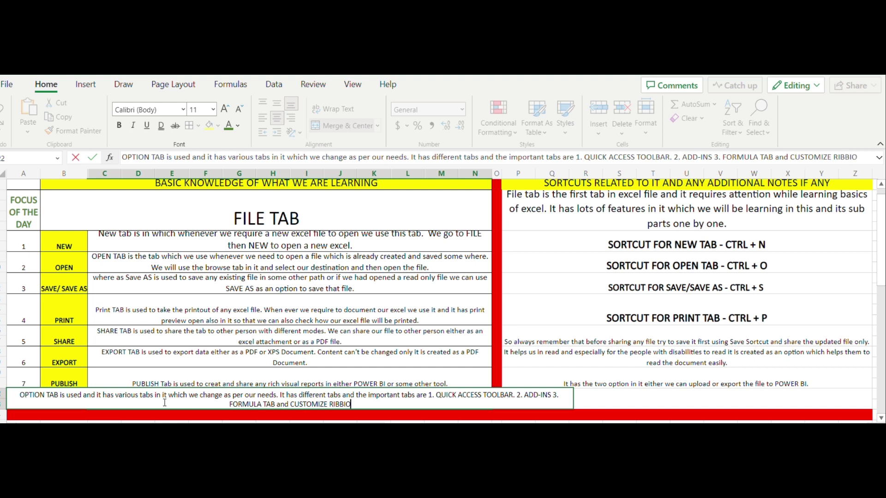
{"action": "type", "text": "N."}
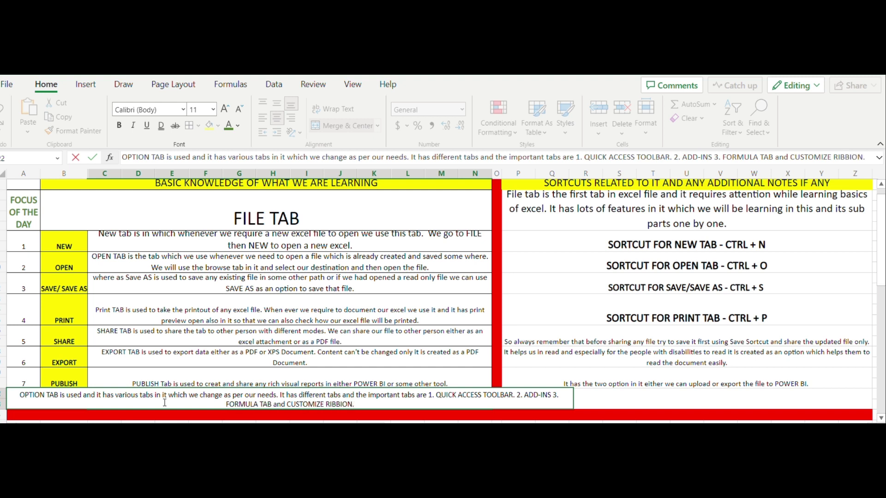
{"action": "key", "text": "Tab"}
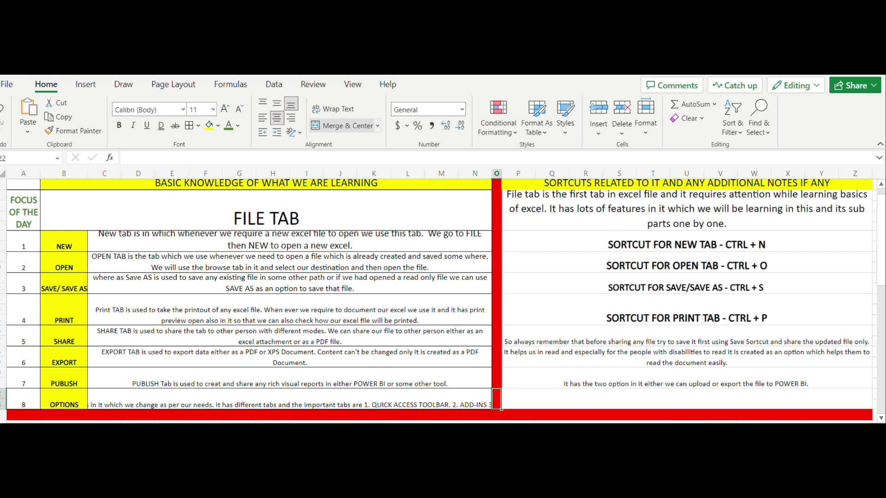
{"action": "left_click", "coordinate": [151, 397]}
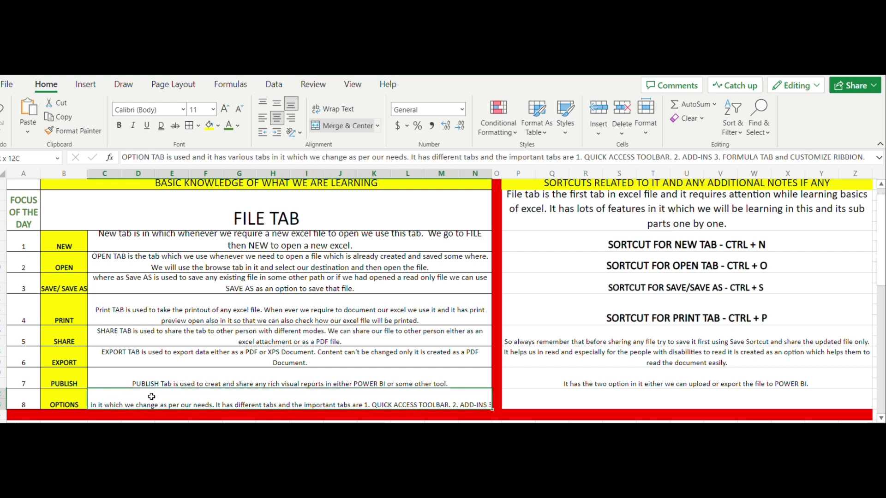
{"action": "left_click", "coordinate": [335, 109]}
Begin the additional note for OPTIONS with "With option fuction we can do different changes in excel as per the needs".
{"action": "left_click", "coordinate": [541, 396]}
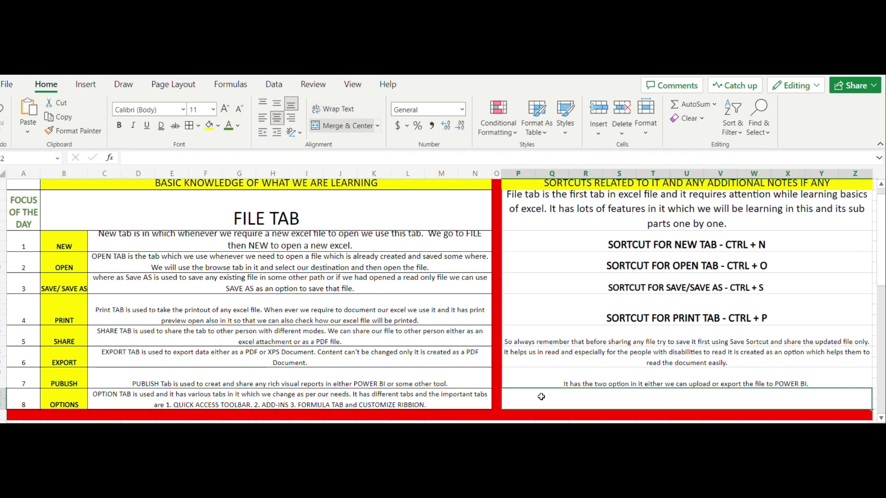
{"action": "type", "text": "W"}
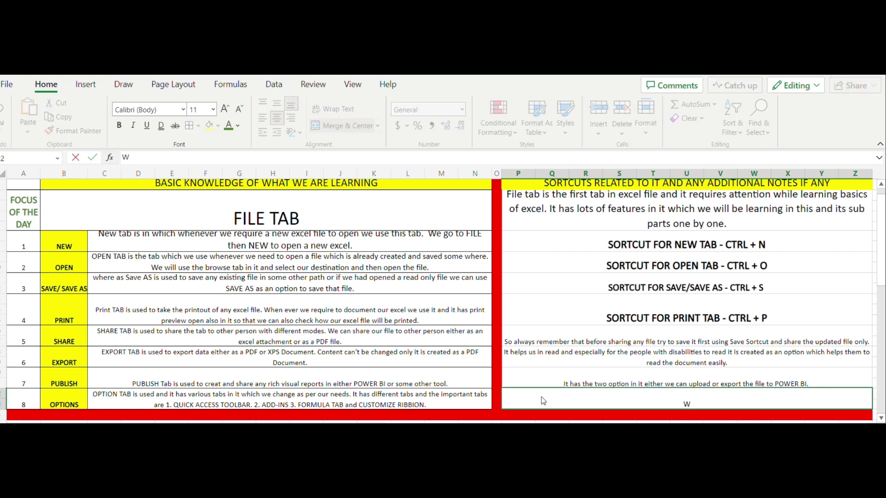
{"action": "type", "text": "ith option fuction we"}
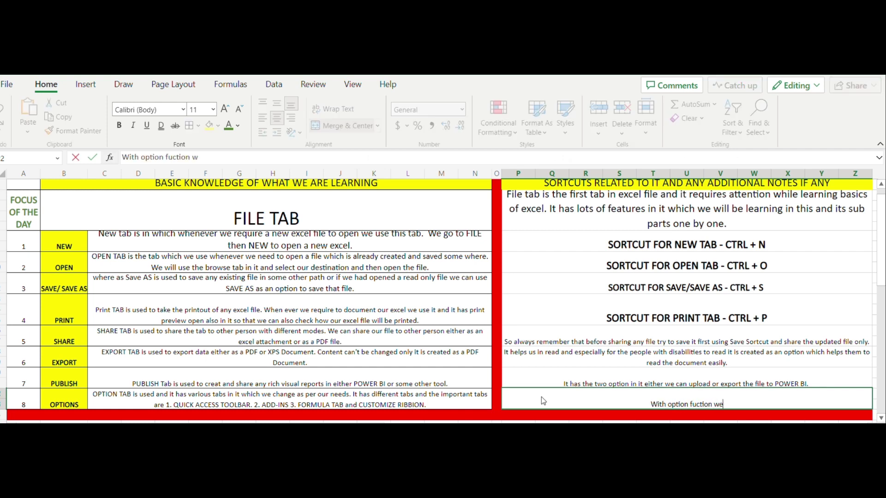
{"action": "type", "text": " can do d"}
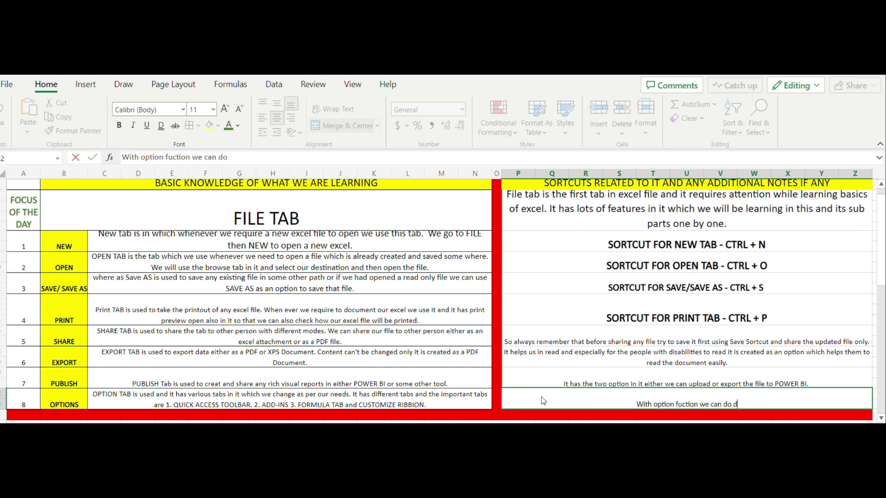
{"action": "type", "text": "ifferent"}
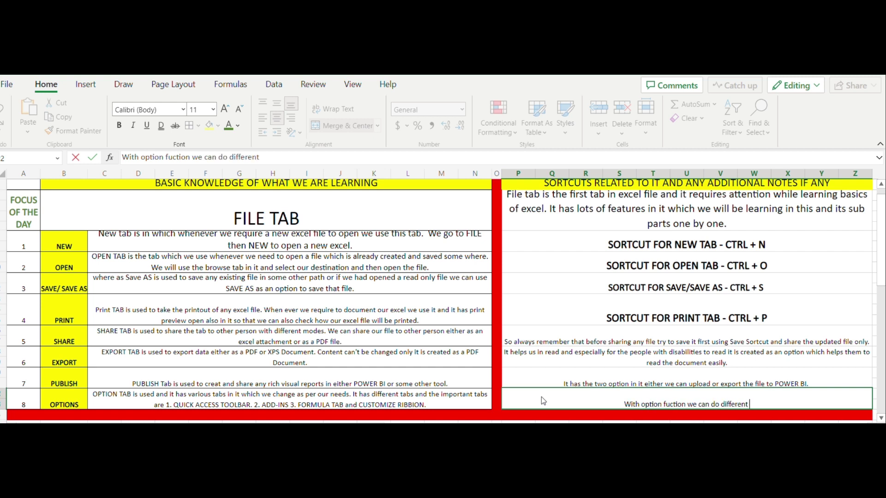
{"action": "type", "text": " w"}
{"action": "type", "text": "hanges in excel"}
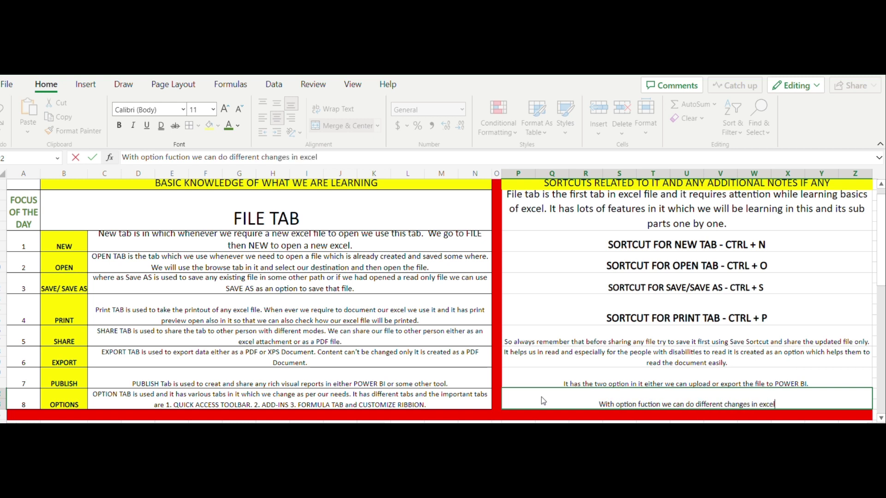
{"action": "type", "text": " as per the d"}
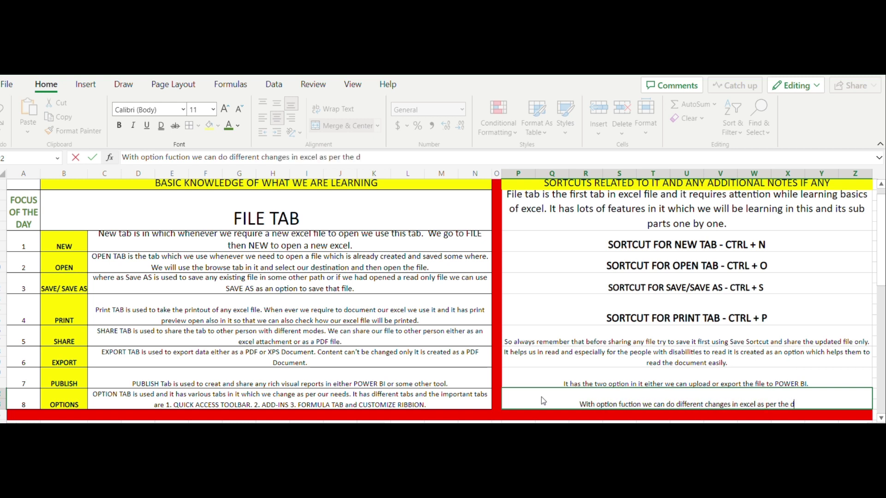
{"action": "key", "text": "BackSpace"}
{"action": "type", "text": "needs a"}
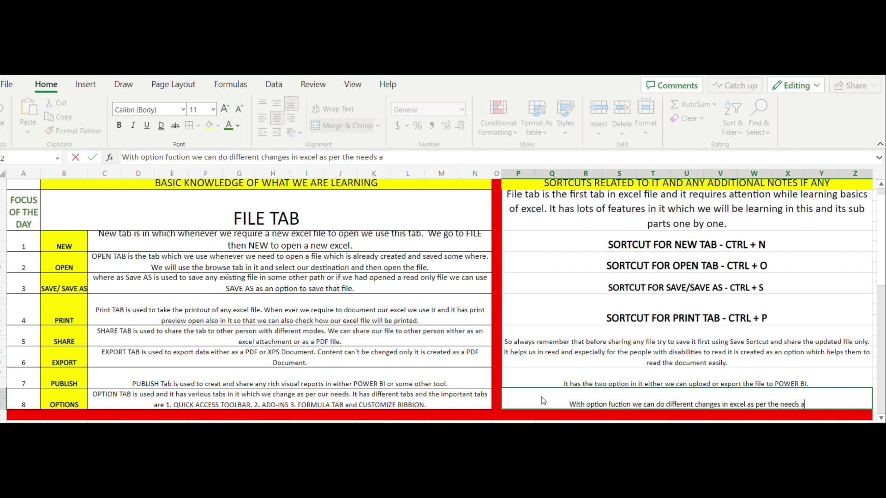
Continue the OPTIONS note with "and can add different add-ins in excel which will be very useful and".
{"action": "type", "text": "nd can add d"}
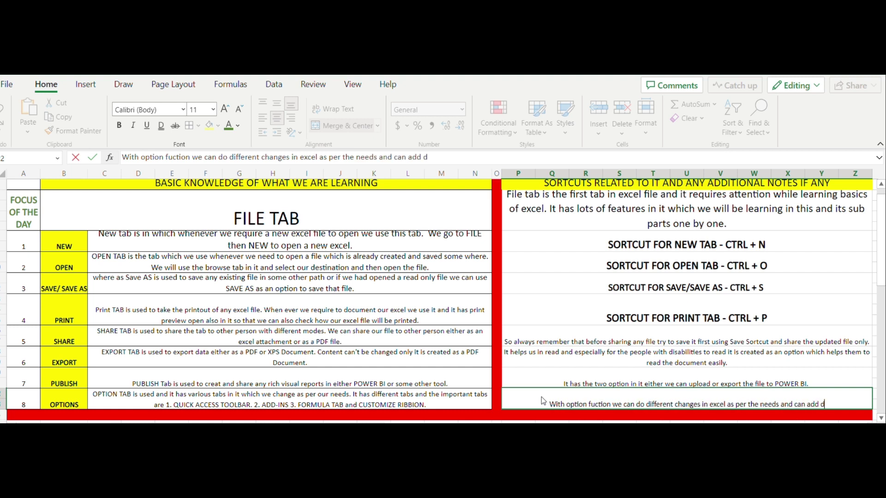
{"action": "type", "text": "ifferent ad"}
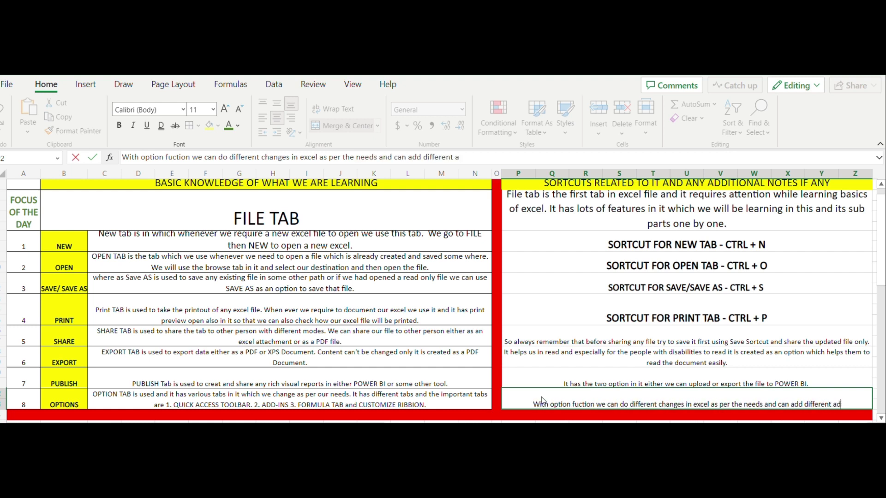
{"action": "type", "text": "d-in"}
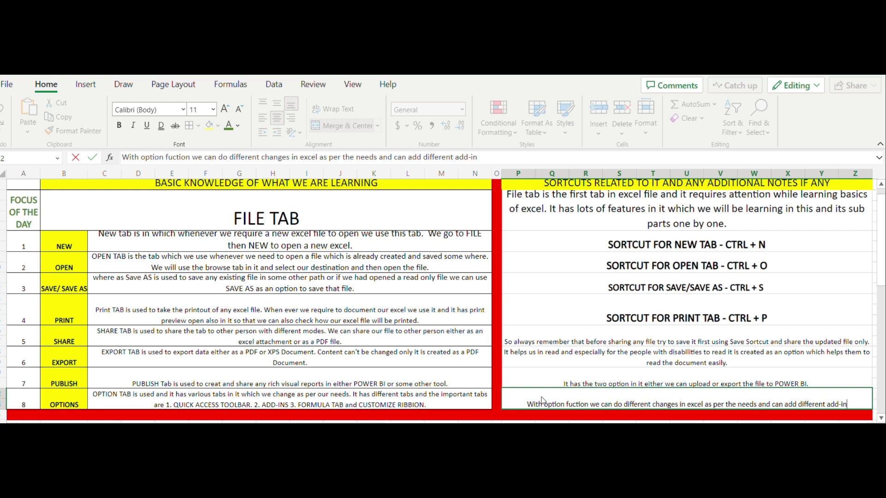
{"action": "type", "text": "s in exc"}
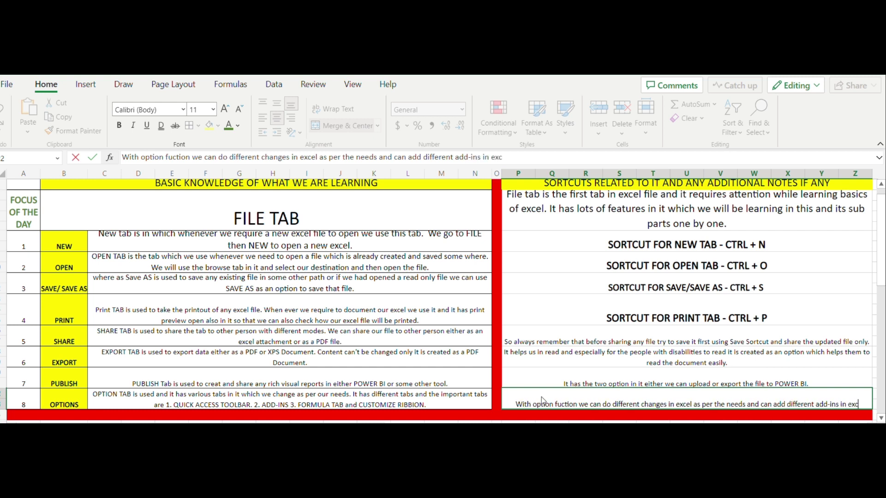
{"action": "type", "text": "el which wi"}
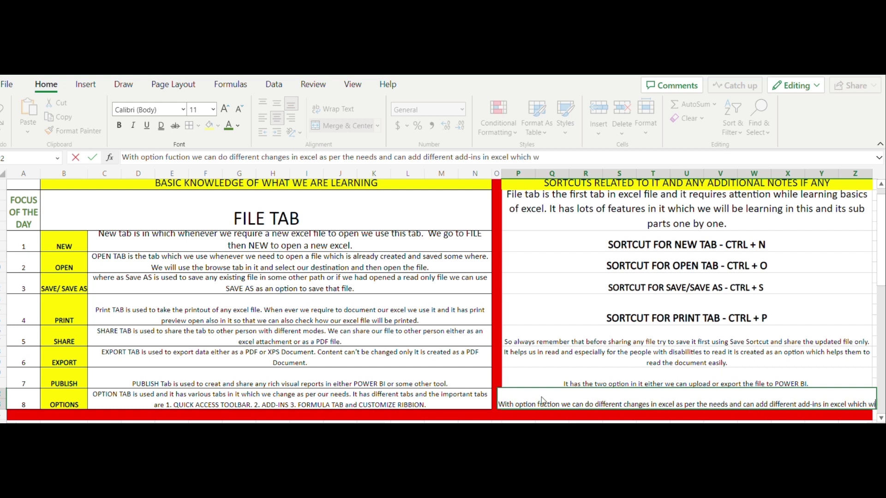
{"action": "type", "text": "ll be very"}
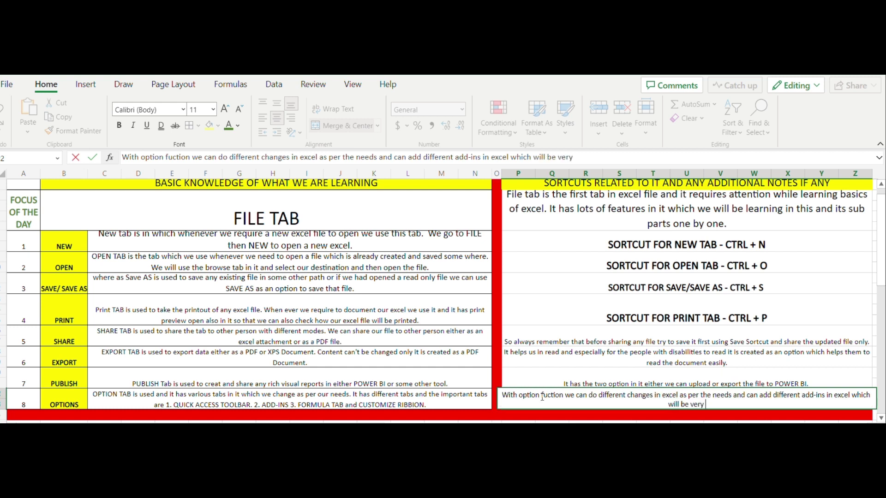
{"action": "type", "text": " useful and"}
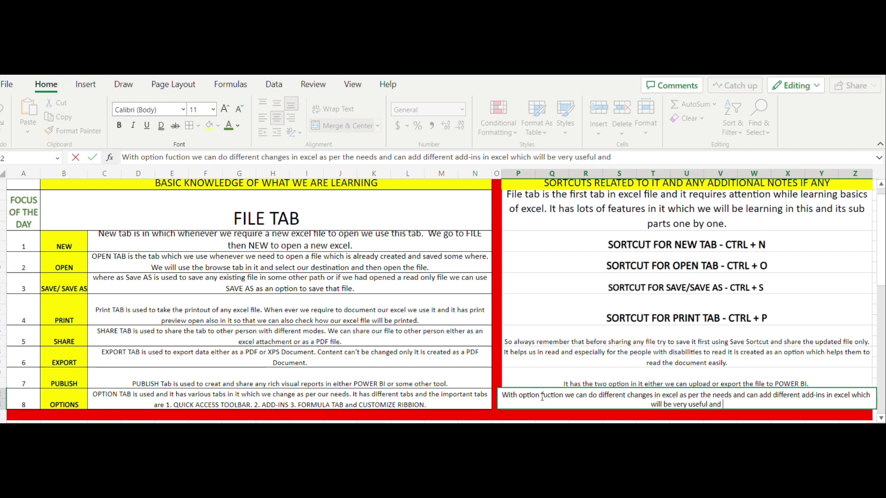
Complete the OPTIONS note with "can customize the ribbon and can add new tools in excel using quick access toolbar.".
{"action": "type", "text": " can customize"}
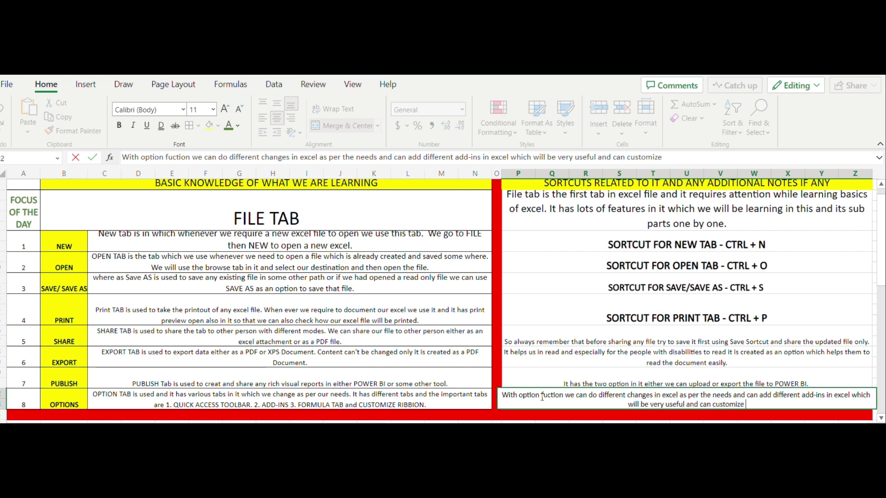
{"action": "type", "text": "be very useful and can customize the r"}
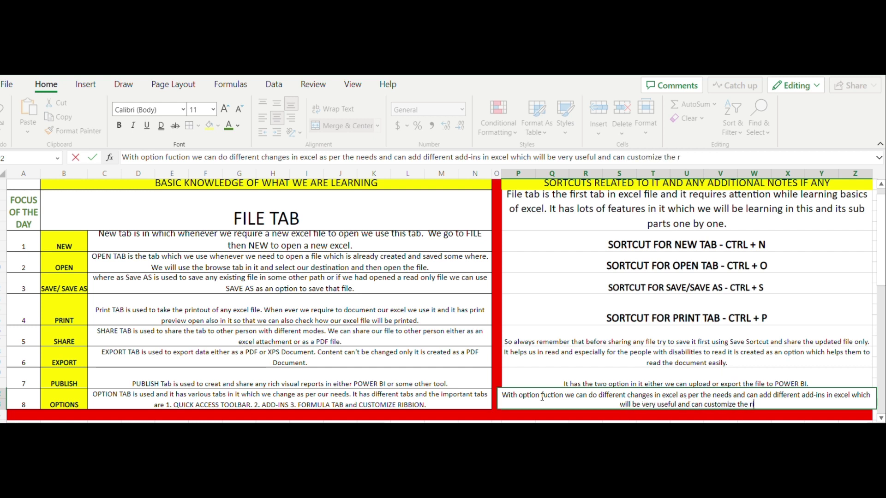
{"action": "type", "text": "ibbon and"}
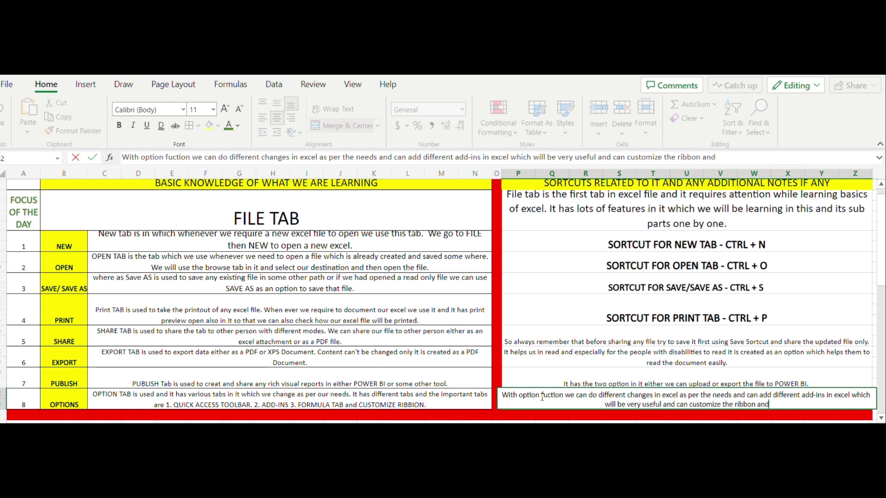
{"action": "type", "text": " can add"}
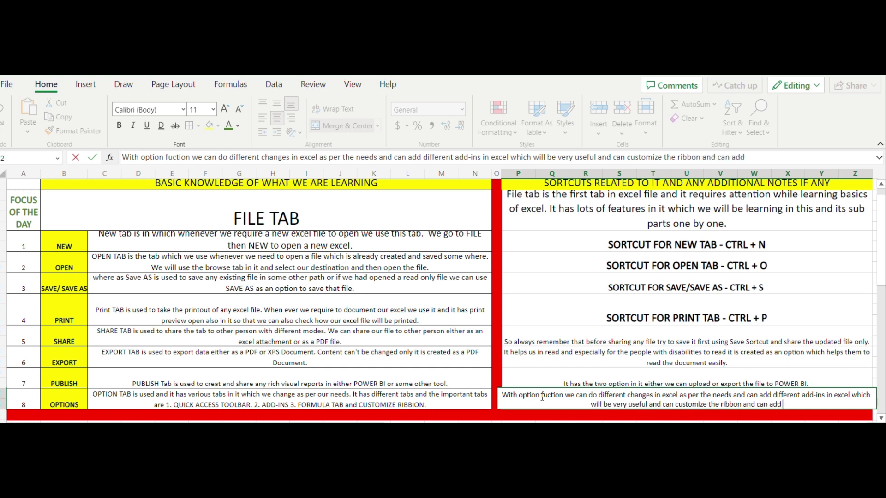
{"action": "type", "text": " new tools"}
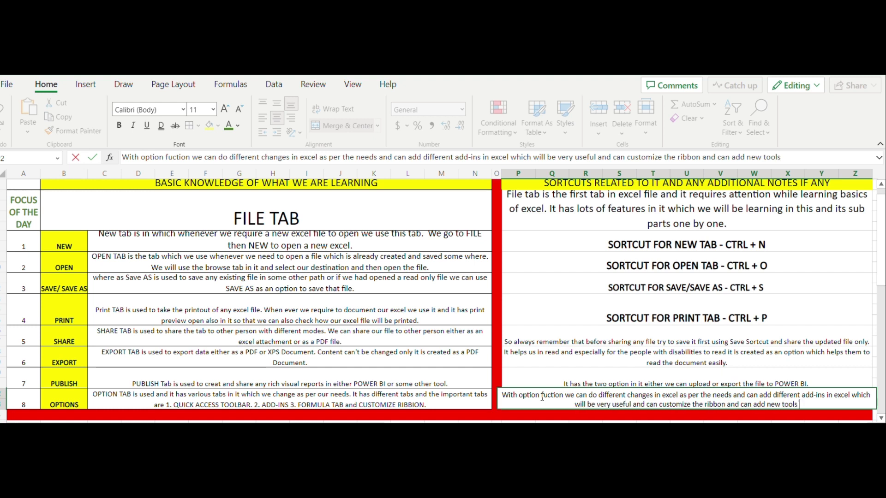
{"action": "type", "text": " in excel "}
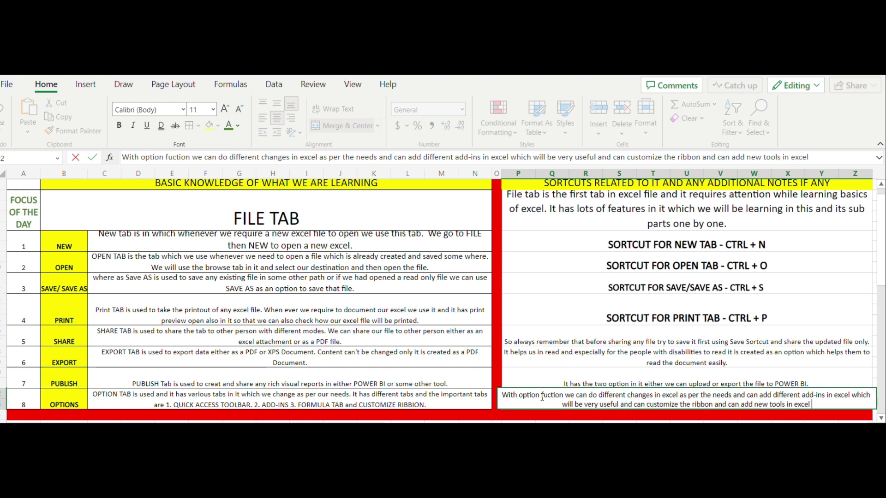
{"action": "type", "text": "using quic"}
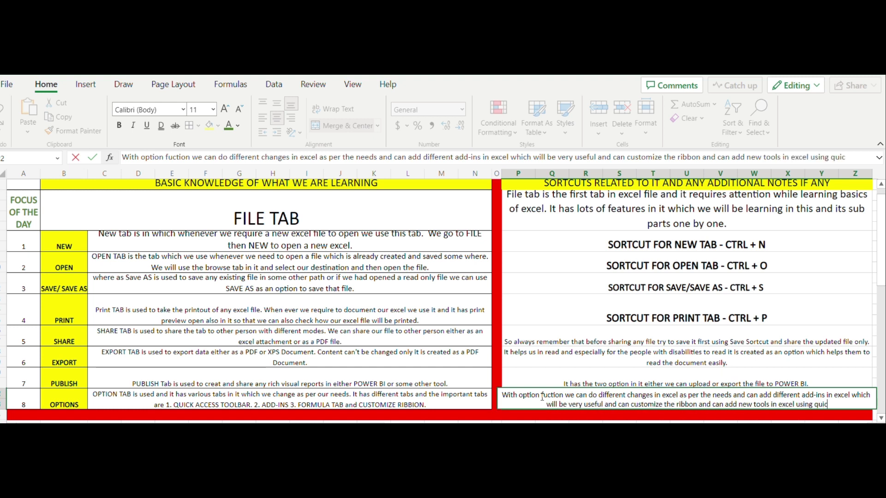
{"action": "type", "text": "k ac"}
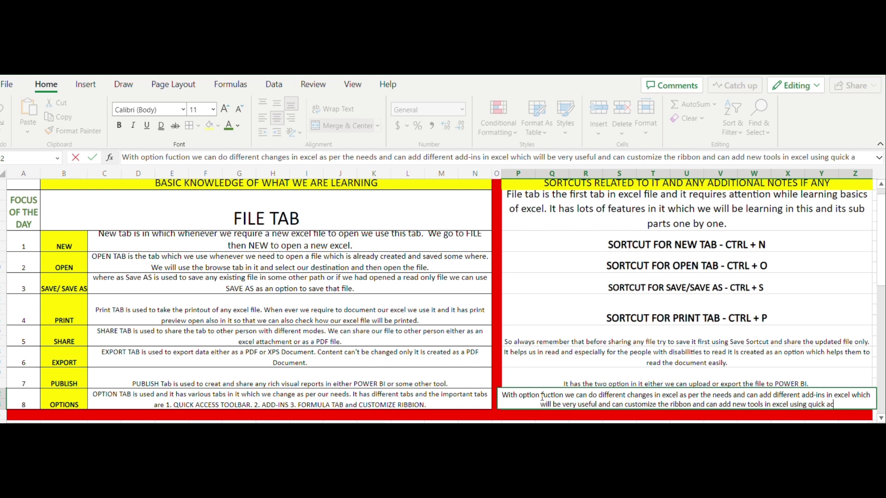
{"action": "type", "text": "cess tool"}
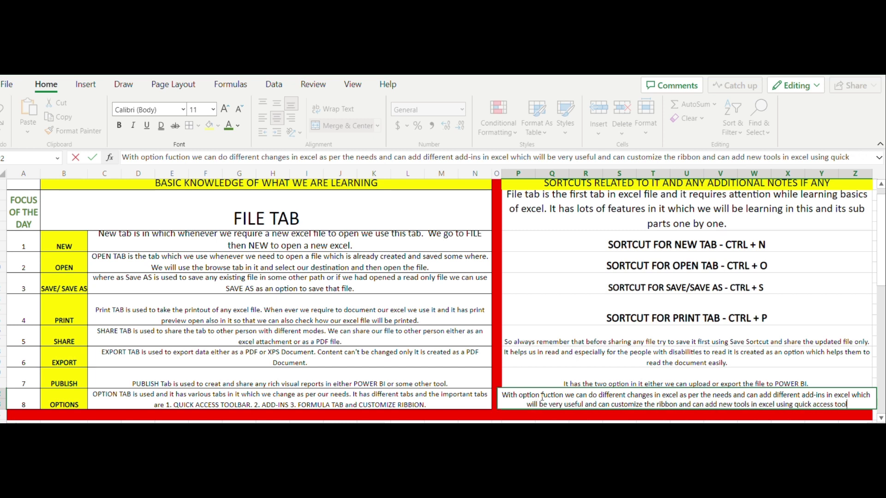
{"action": "type", "text": "bar."}
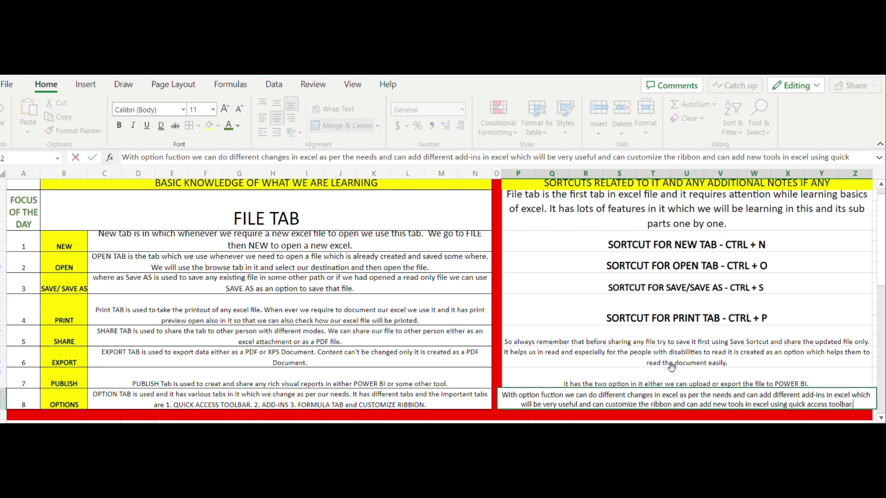
Wrap the text of the additional note in the OPTIONS row.
{"action": "left_click", "coordinate": [655, 383]}
{"action": "left_click", "coordinate": [645, 397]}
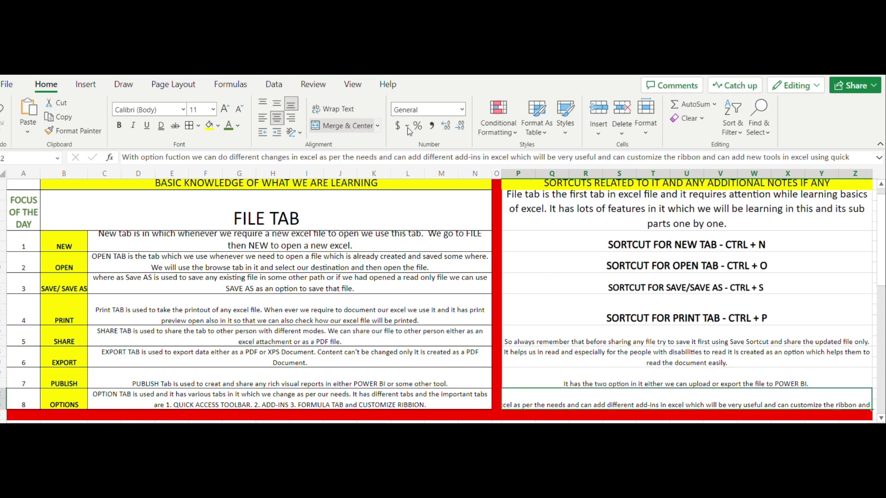
{"action": "left_click", "coordinate": [330, 111]}
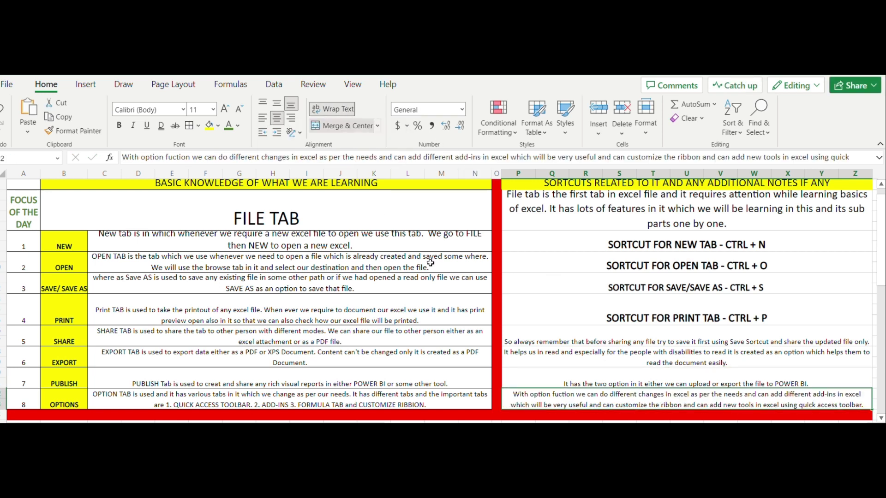
{"action": "left_click", "coordinate": [514, 322]}
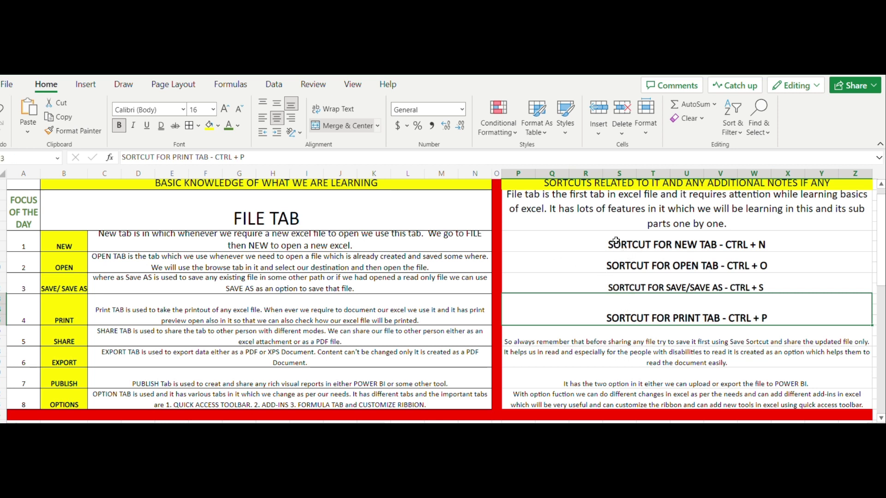
Fill the shortcut cells of the NEW, OPEN, SAVE/SAVE AS and PRINT rows with yellow.
{"action": "left_click_drag", "start_coordinate": [614, 240], "coordinate": [589, 322]}
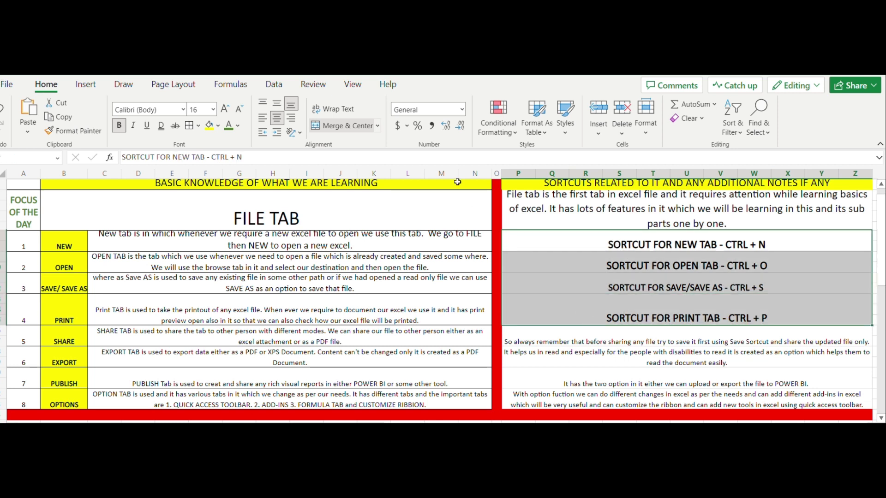
{"action": "left_click", "coordinate": [210, 128]}
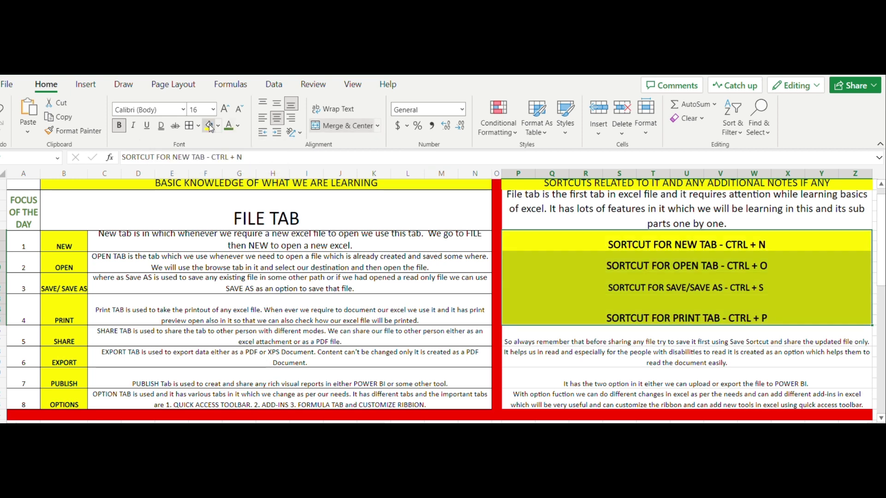
{"action": "left_click", "coordinate": [404, 283]}
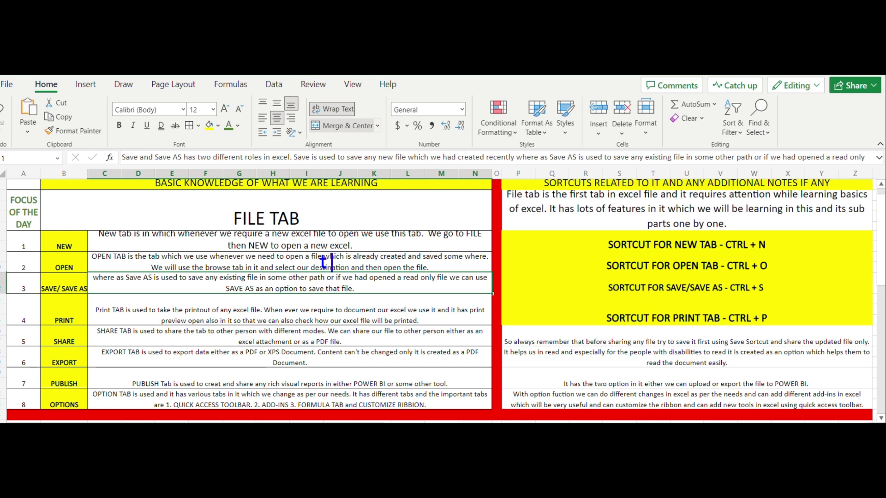
Annotate the screen over the sheet with "THIS IS ALL ABOUT THE FILE TAB" and, on the line below, "HOPE YOU LIKE THE CONTENT.".
{"action": "type", "text": "HIS "}
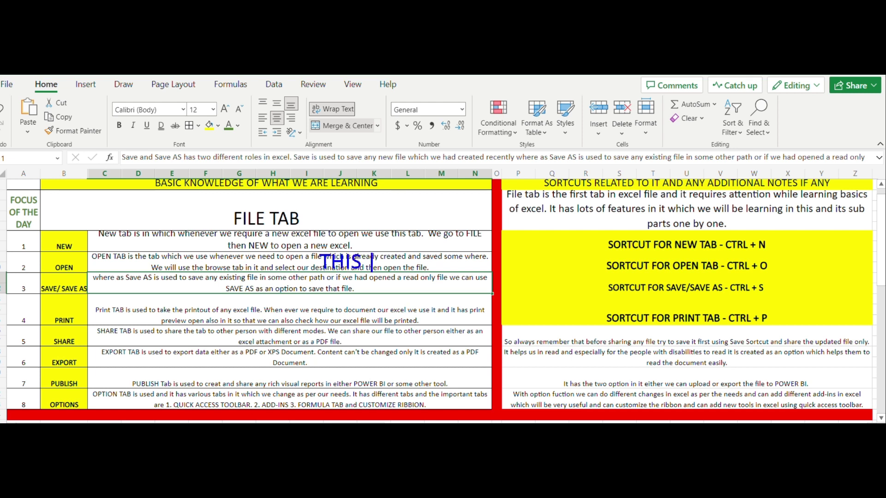
{"action": "type", "text": "IS ALL A"}
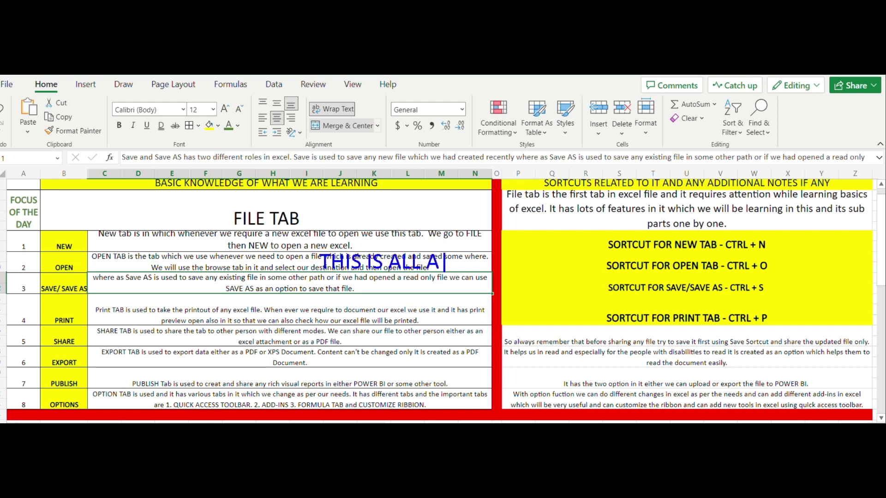
{"action": "type", "text": "BOUT THE FILE TAB"}
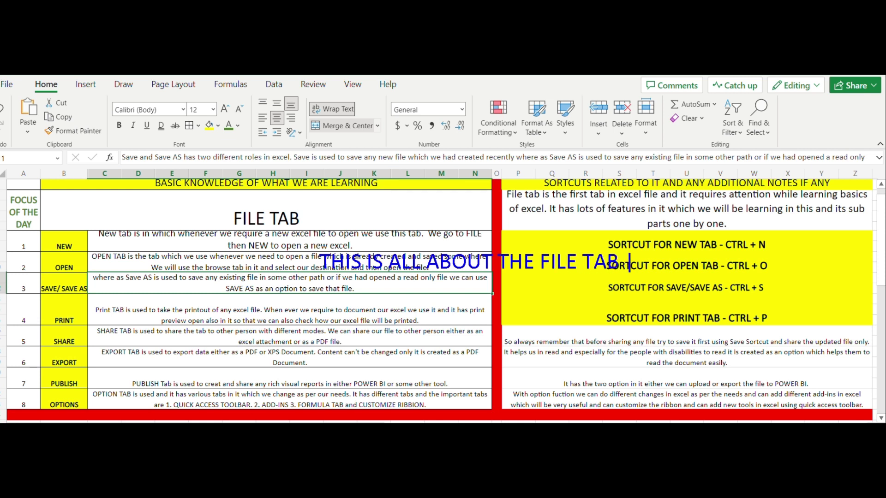
{"action": "left_click", "coordinate": [324, 290]}
{"action": "type", "text": "HOPE Y"}
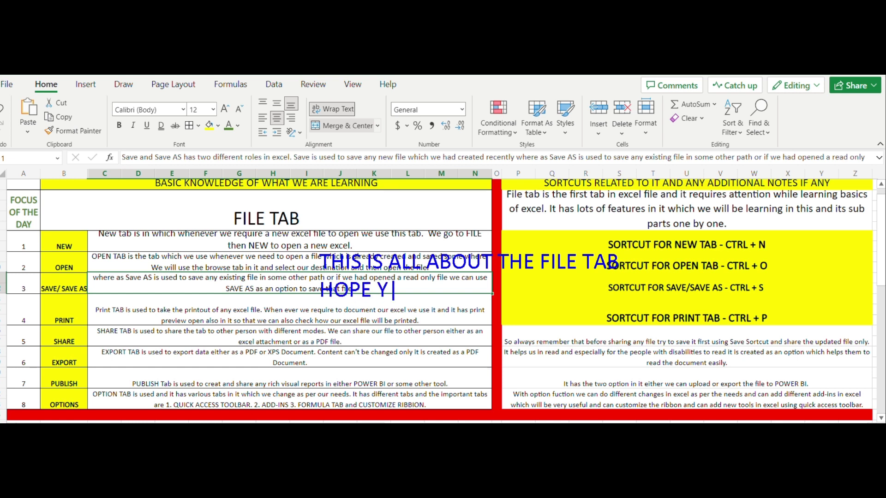
{"action": "type", "text": "OU LIKE THE "}
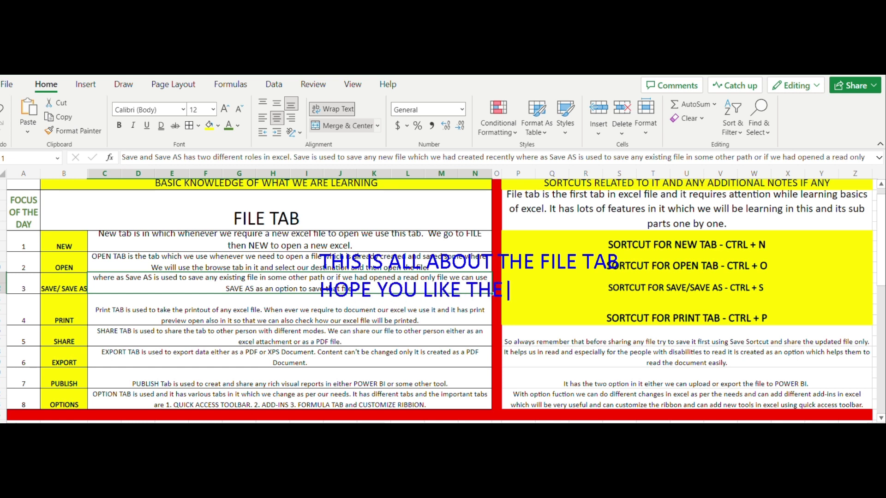
{"action": "type", "text": "CONTENT"}
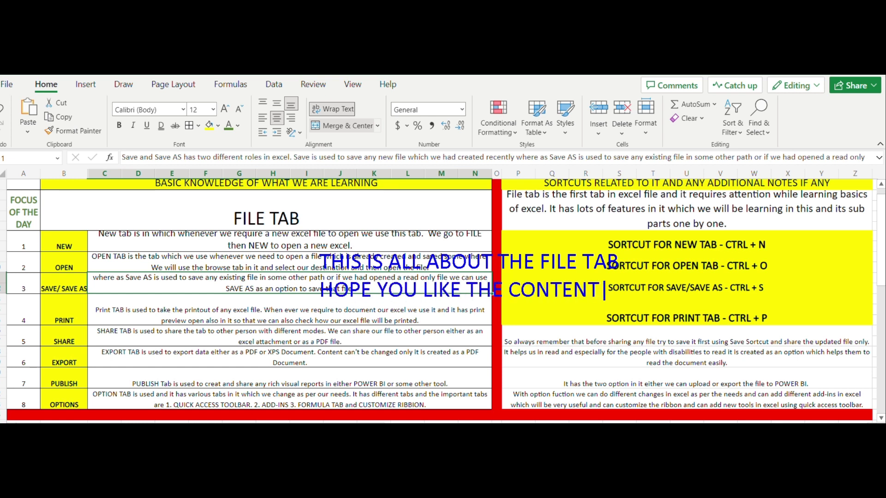
{"action": "type", "text": "."}
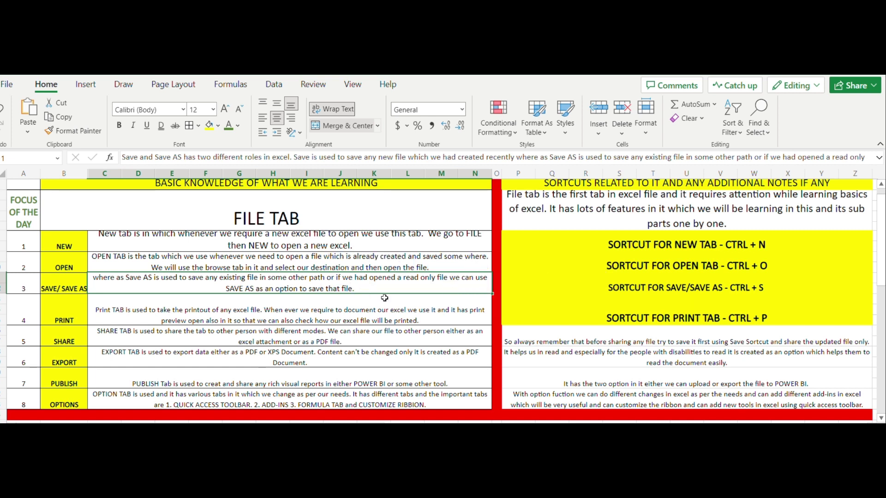
{"action": "left_click", "coordinate": [191, 258]}
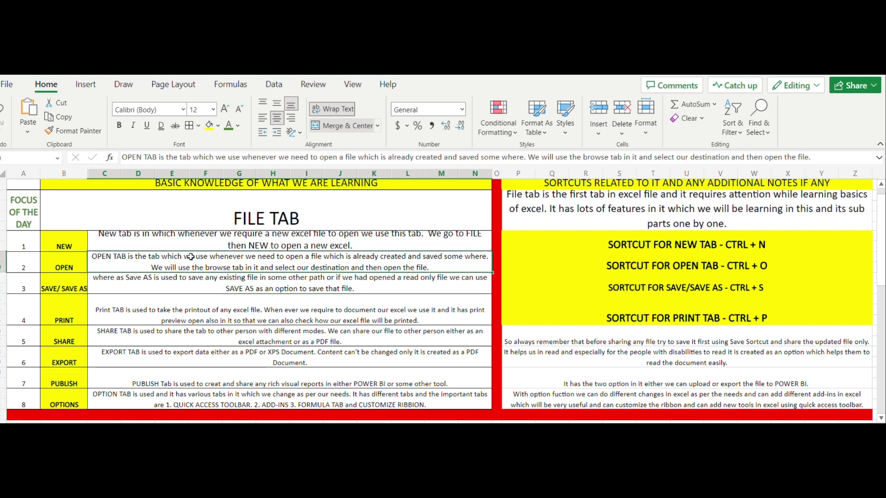